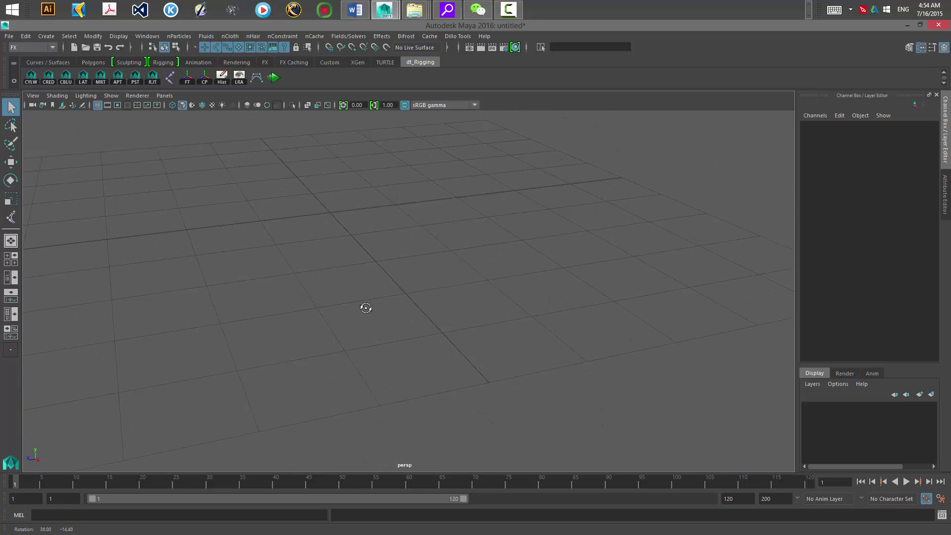
Draw a straight chain of six joints along the X axis from the grid origin, one grid unit apart.
{"action": "middle_click_drag", "start_coordinate": [397, 301], "coordinate": [381, 284], "text": "alt"}
{"action": "left_click_drag", "start_coordinate": [297, 303], "coordinate": [179, 165], "text": "alt"}
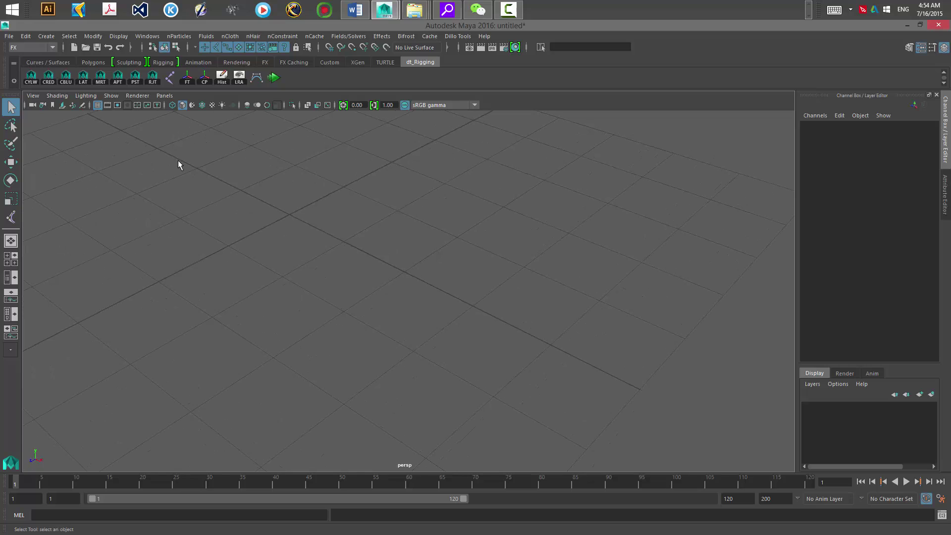
{"action": "left_click", "coordinate": [169, 77]}
{"action": "left_click", "coordinate": [290, 214]}
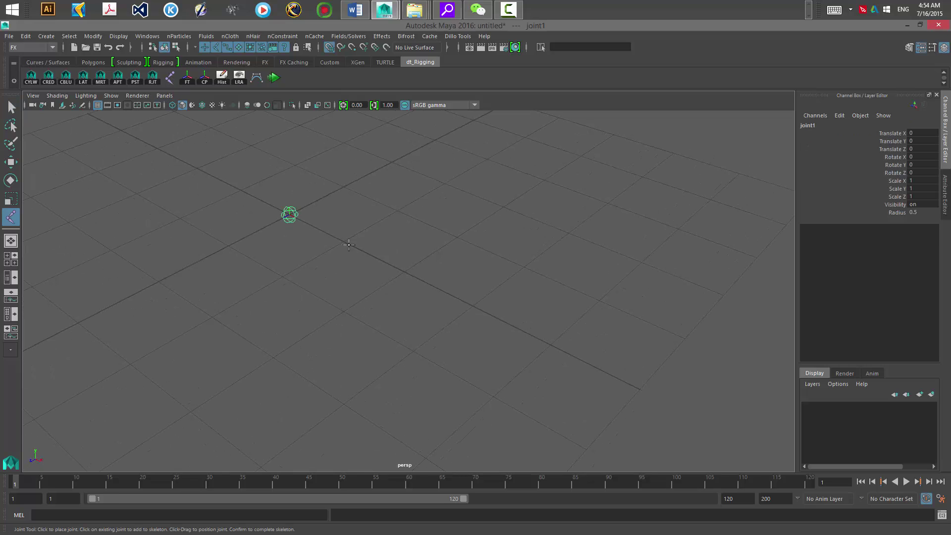
{"action": "left_click", "coordinate": [404, 272]}
{"action": "left_click", "coordinate": [473, 306]}
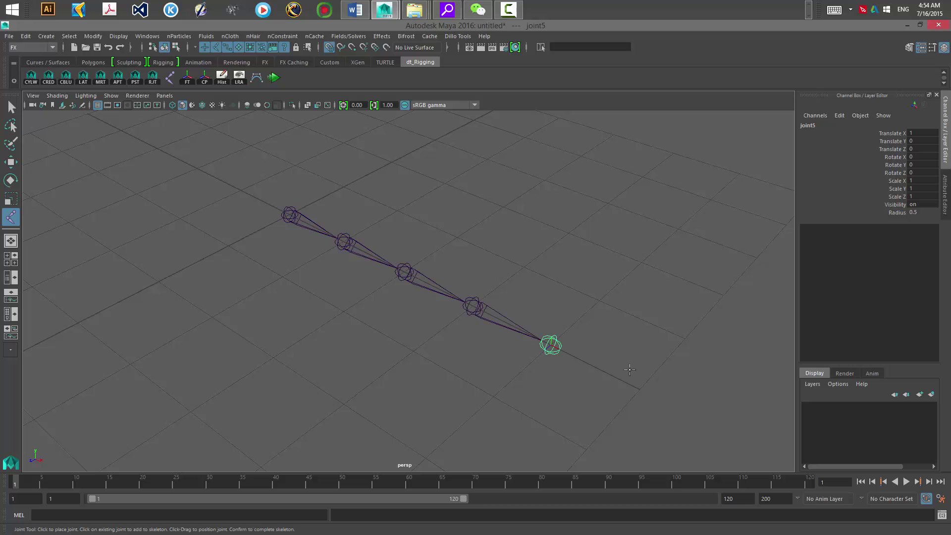
{"action": "scroll", "coordinate": [382, 357], "scroll_direction": "down", "scroll_amount": 5}
{"action": "key", "text": "q"}
{"action": "left_click_drag", "start_coordinate": [382, 357], "coordinate": [369, 325], "text": "alt"}
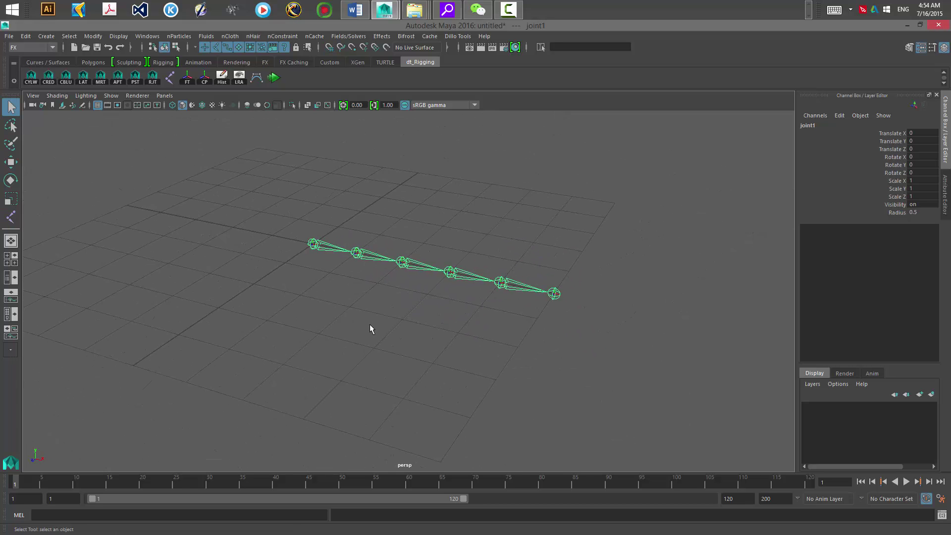
{"action": "scroll", "coordinate": [370, 325], "scroll_direction": "up", "scroll_amount": 1}
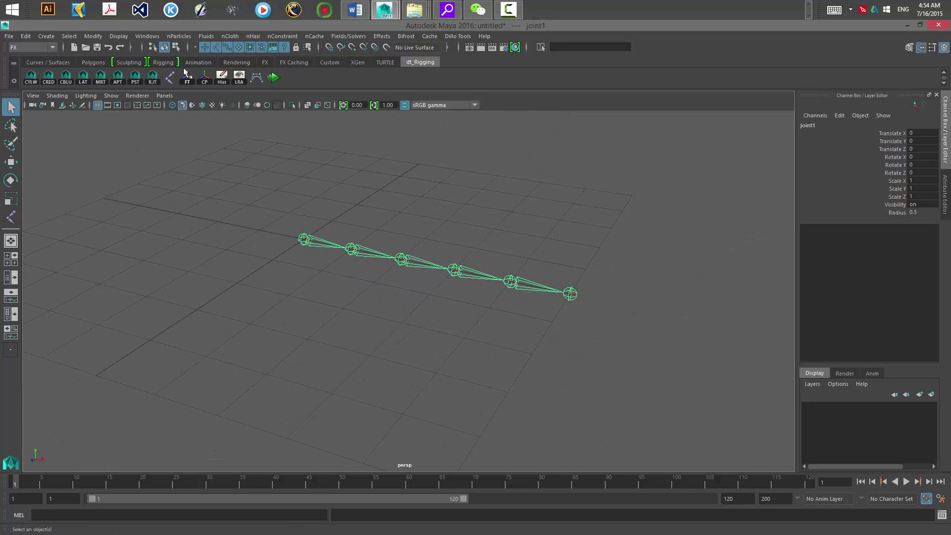
Create an IK spline handle from the root joint to the last joint with an automatically created curve and 1 span.
{"action": "left_click", "coordinate": [44, 68]}
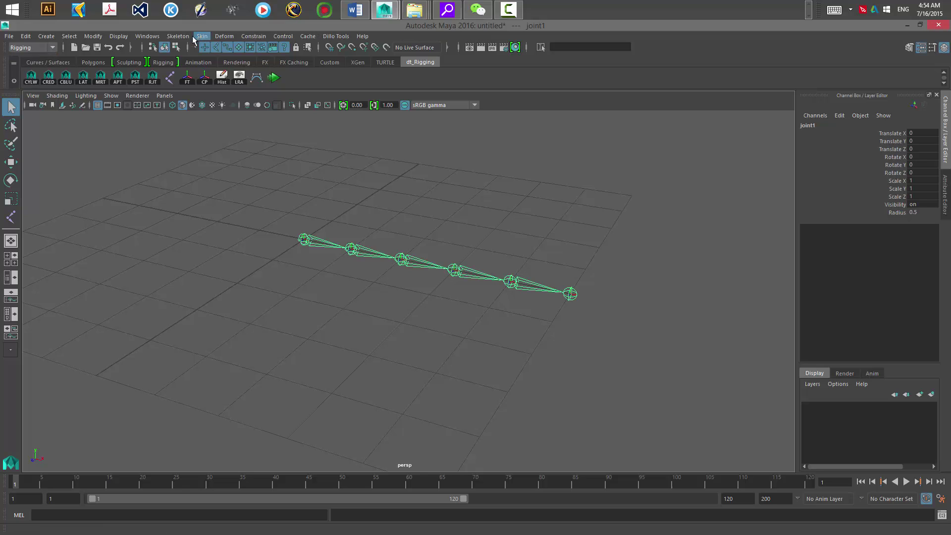
{"action": "left_click", "coordinate": [178, 36]}
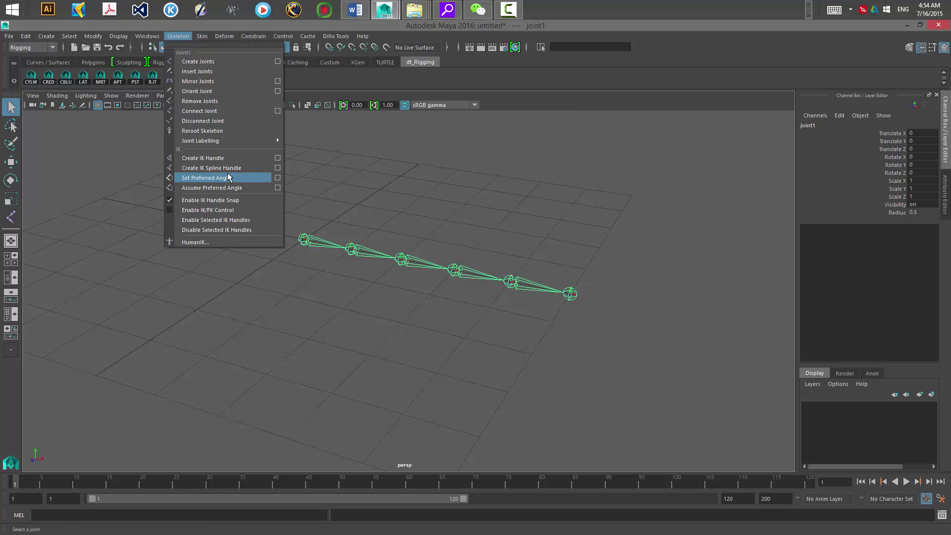
{"action": "left_click", "coordinate": [278, 169]}
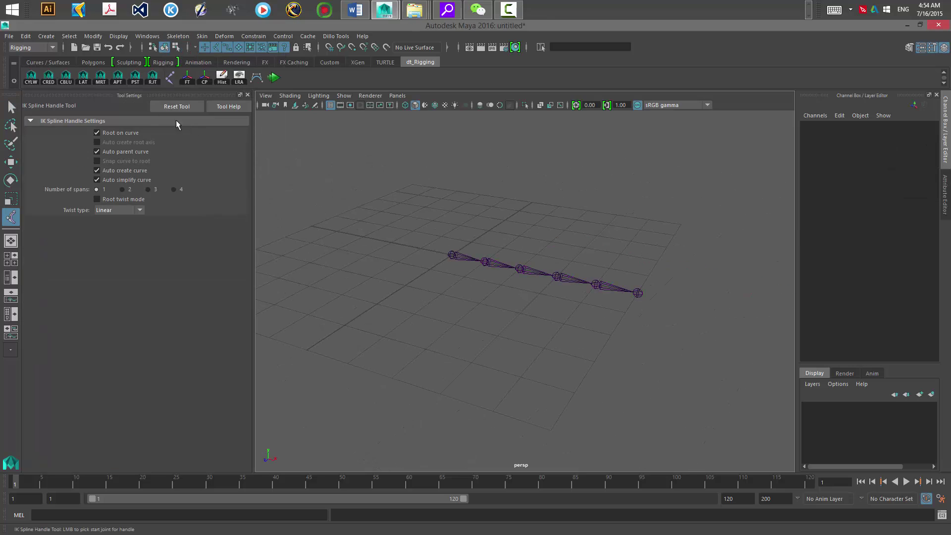
{"action": "middle_click_drag", "start_coordinate": [500, 283], "coordinate": [423, 254], "text": "alt"}
{"action": "scroll", "coordinate": [423, 255], "scroll_direction": "up", "scroll_amount": 4}
{"action": "left_click_drag", "start_coordinate": [423, 254], "coordinate": [420, 267], "text": "alt"}
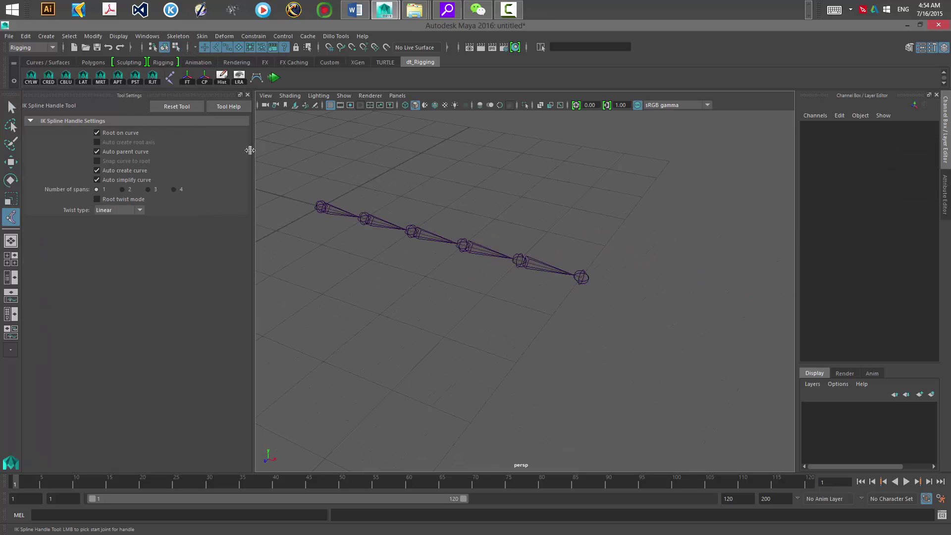
{"action": "left_click", "coordinate": [247, 95]}
{"action": "scroll", "coordinate": [273, 232], "scroll_direction": "up", "scroll_amount": 2}
{"action": "middle_click_drag", "start_coordinate": [271, 296], "coordinate": [373, 326], "text": "alt"}
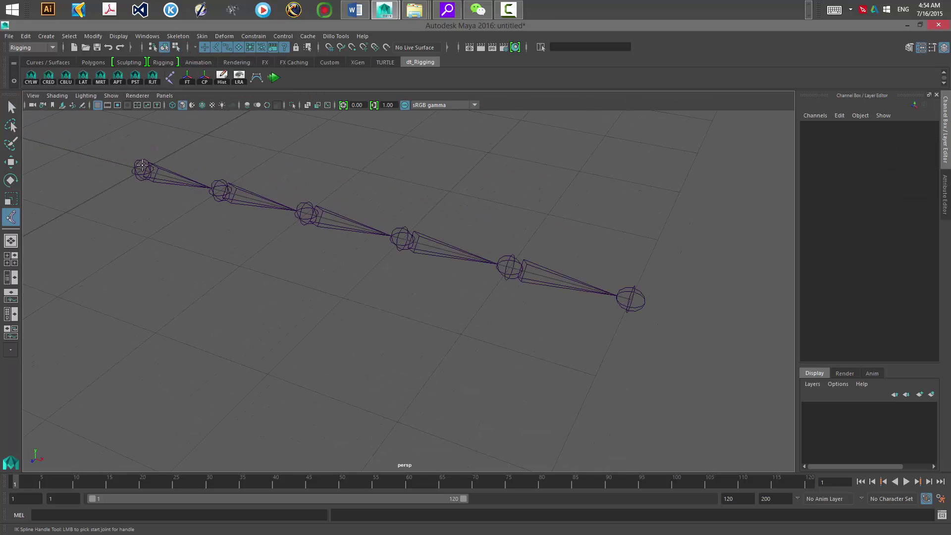
{"action": "left_click", "coordinate": [144, 162]}
{"action": "scroll", "coordinate": [612, 313], "scroll_direction": "down", "scroll_amount": 3}
{"action": "middle_click_drag", "start_coordinate": [525, 299], "coordinate": [404, 307], "text": "alt"}
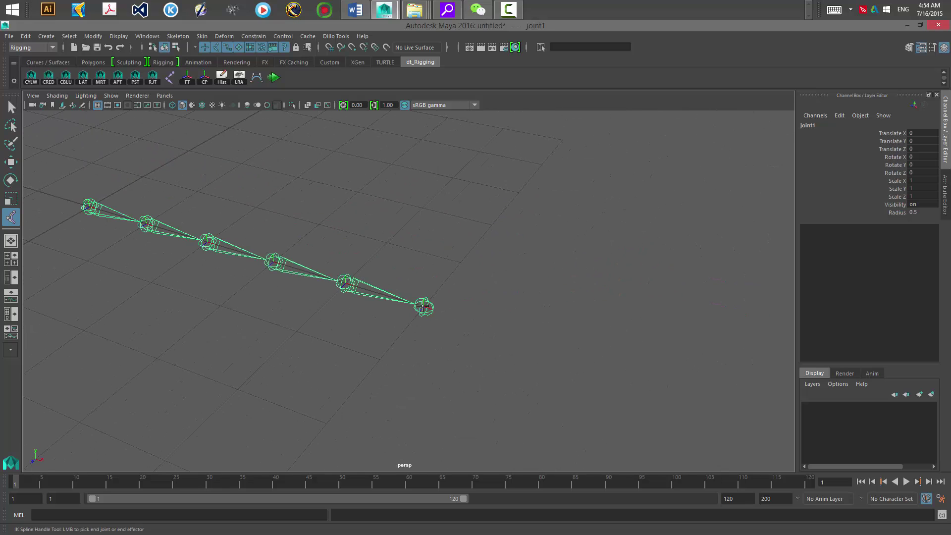
{"action": "left_click", "coordinate": [422, 308]}
{"action": "left_click_drag", "start_coordinate": [395, 334], "coordinate": [483, 328], "text": "alt"}
Open the Outliner and rename the IK spline's curve1 as Spline_Curve.
{"action": "key", "text": "shift+o"}
{"action": "left_click_drag", "start_coordinate": [196, 92], "coordinate": [316, 83]}
{"action": "left_click", "coordinate": [198, 181]}
{"action": "left_click", "coordinate": [206, 171]}
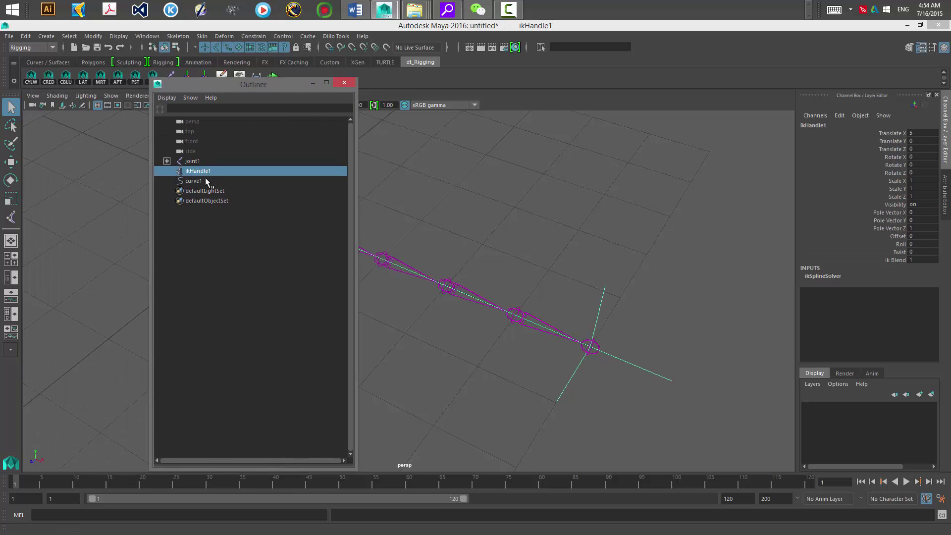
{"action": "left_click", "coordinate": [204, 179]}
{"action": "double_click", "coordinate": [204, 180]}
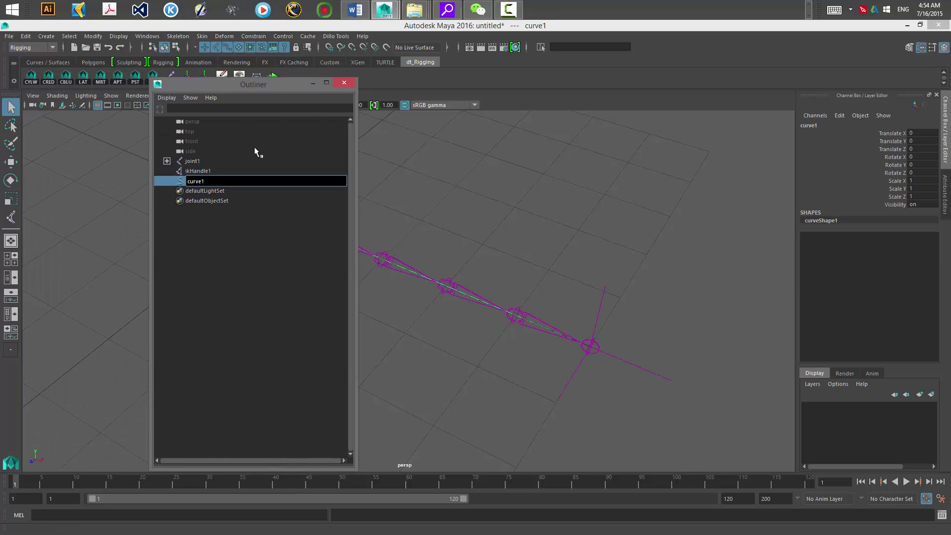
{"action": "key", "text": "BackSpace"}
{"action": "key", "text": "BackSpace"}
{"action": "key", "text": "BackSpace"}
{"action": "key", "text": "BackSpace"}
{"action": "key", "text": "BackSpace"}
{"action": "key", "text": "BackSpace"}
{"action": "type", "text": "spline_Curve"}
{"action": "key", "text": "Return"}
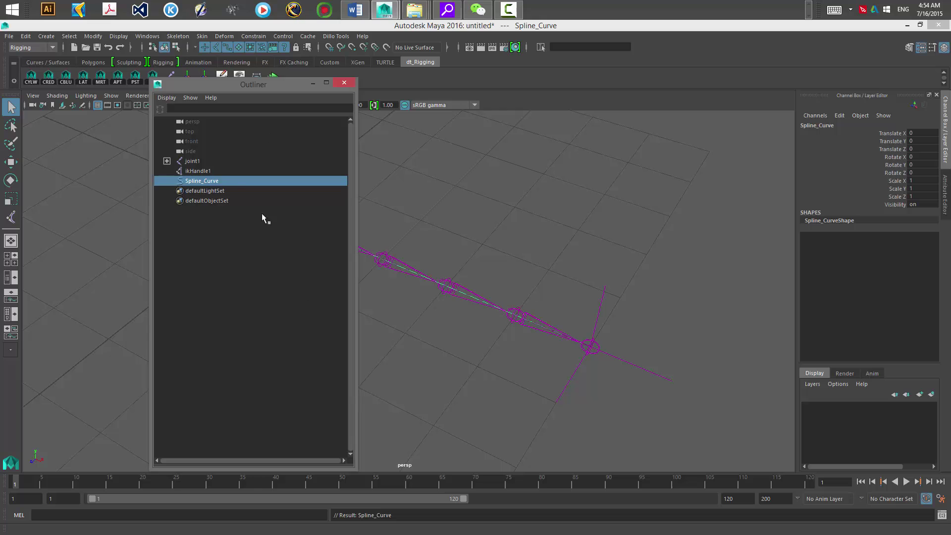
Hide ikHandle1 and leave Spline_Curve selected.
{"action": "left_click", "coordinate": [228, 172]}
{"action": "middle_click_drag", "start_coordinate": [545, 257], "coordinate": [580, 244], "text": "alt"}
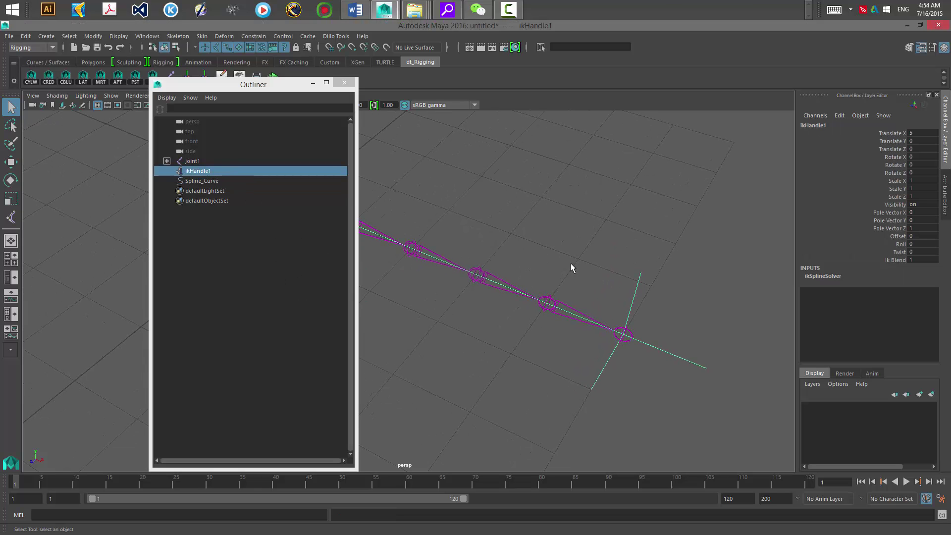
{"action": "key", "text": "ctrl+h"}
{"action": "left_click", "coordinate": [212, 181]}
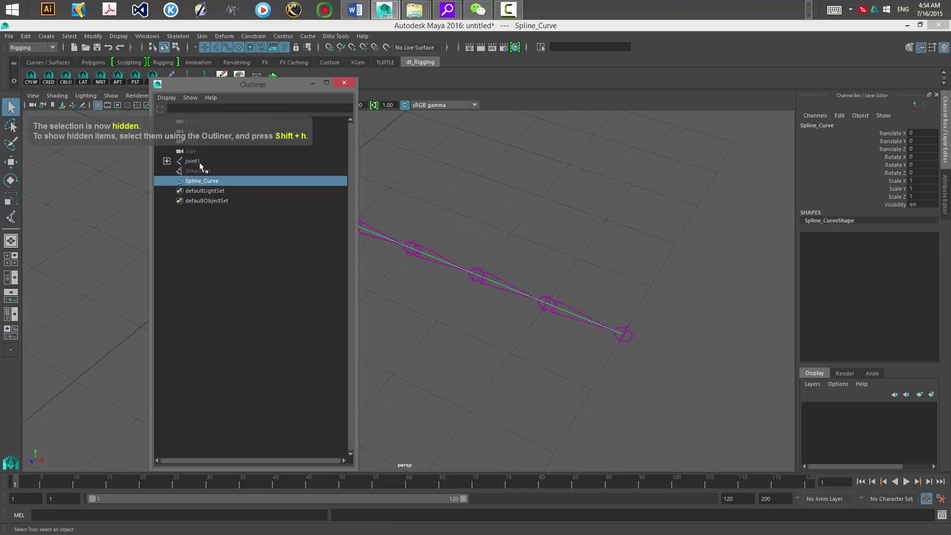
{"action": "left_click", "coordinate": [199, 163]}
{"action": "middle_click_drag", "start_coordinate": [421, 296], "coordinate": [476, 306], "text": "alt"}
{"action": "scroll", "coordinate": [476, 305], "scroll_direction": "down", "scroll_amount": 1}
{"action": "left_click_drag", "start_coordinate": [475, 306], "coordinate": [445, 300], "text": "alt"}
{"action": "left_click", "coordinate": [211, 181]}
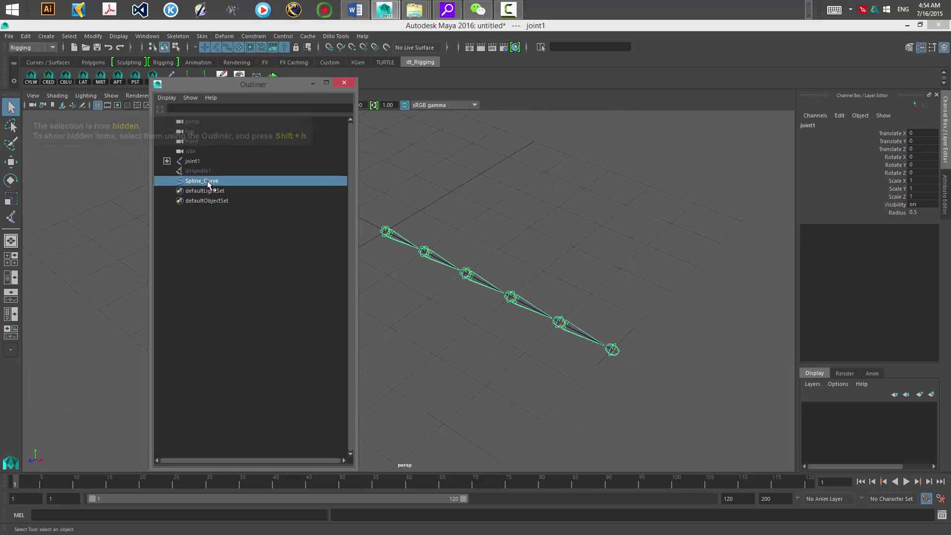
Isolate Spline_Curve in the viewport and switch to component selection to show its control vertices.
{"action": "left_click_drag", "start_coordinate": [223, 91], "coordinate": [113, 148]}
{"action": "left_click_drag", "start_coordinate": [382, 317], "coordinate": [497, 307], "text": "alt"}
{"action": "key", "text": "w"}
{"action": "key", "text": "F8"}
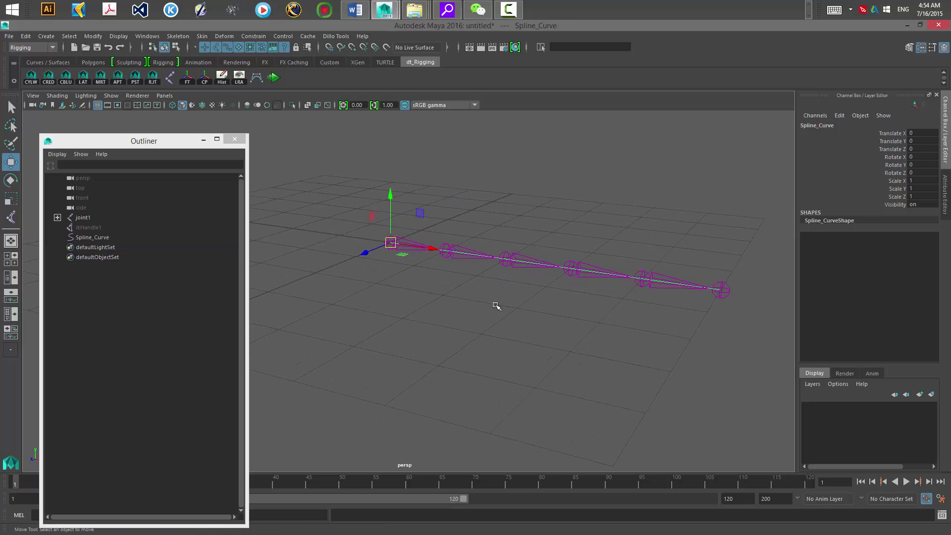
{"action": "key", "text": "F8"}
{"action": "key", "text": "ctrl+1"}
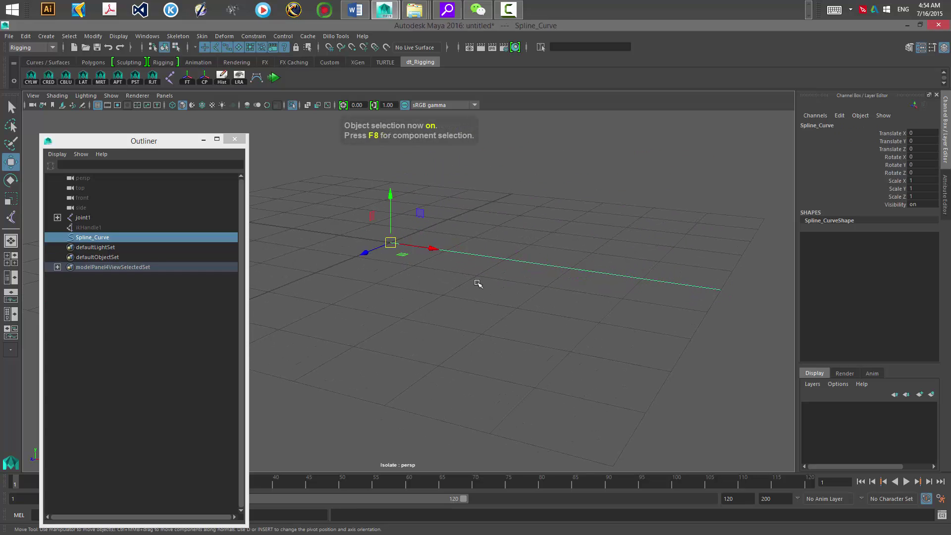
{"action": "key", "text": "F8"}
Try raising the second control vertex of the isolated curve, undo it and show all objects again.
{"action": "left_click", "coordinate": [485, 256]}
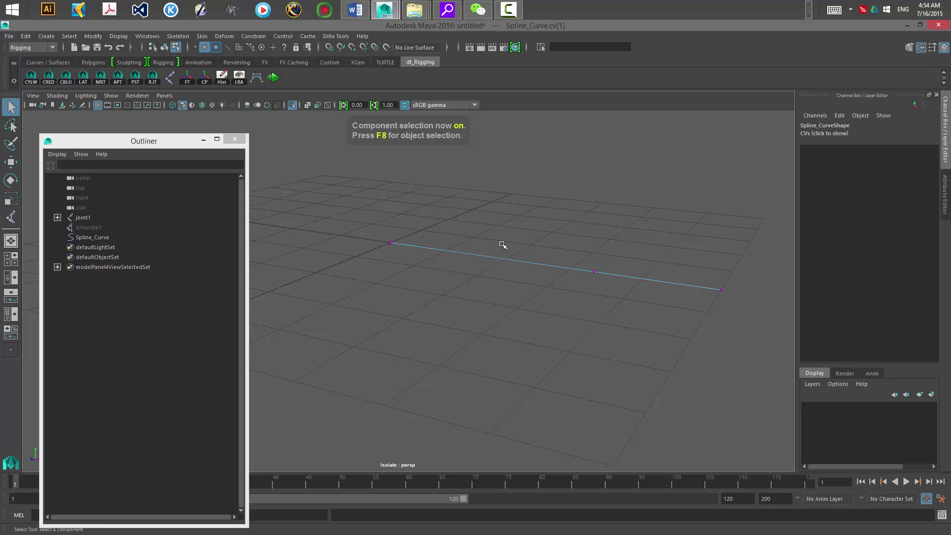
{"action": "key", "text": "w"}
{"action": "left_click_drag", "start_coordinate": [485, 256], "coordinate": [491, 186]}
{"action": "key", "text": "ctrl+z"}
{"action": "left_click", "coordinate": [307, 106]}
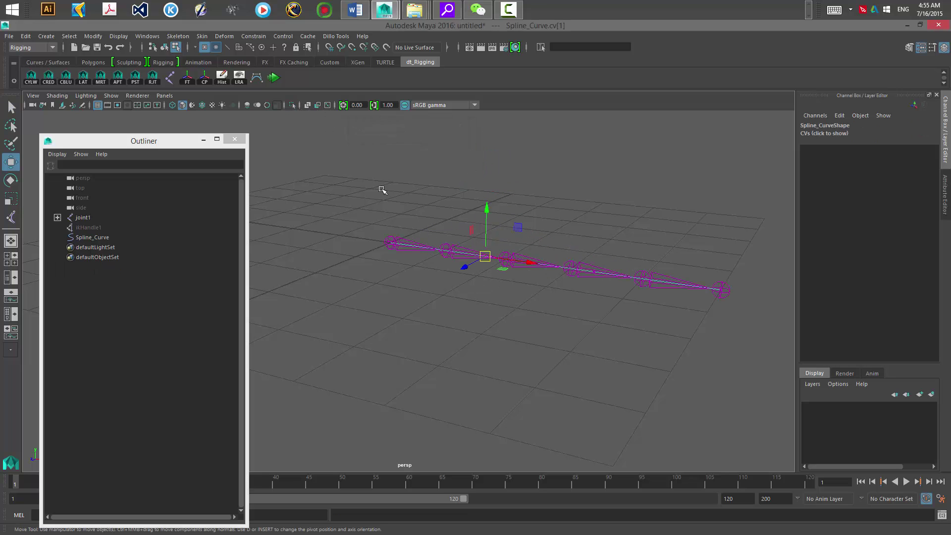
Test bending the joint chain by moving the curve's second control vertex upward, and undo the move.
{"action": "left_click_drag", "start_coordinate": [491, 258], "coordinate": [582, 240]}
{"action": "left_click", "coordinate": [593, 272]}
{"action": "left_click_drag", "start_coordinate": [594, 272], "coordinate": [574, 351], "text": "alt"}
{"action": "key", "text": "ctrl+z"}
{"action": "key", "text": "ctrl+z"}
{"action": "key", "text": "ctrl+z"}
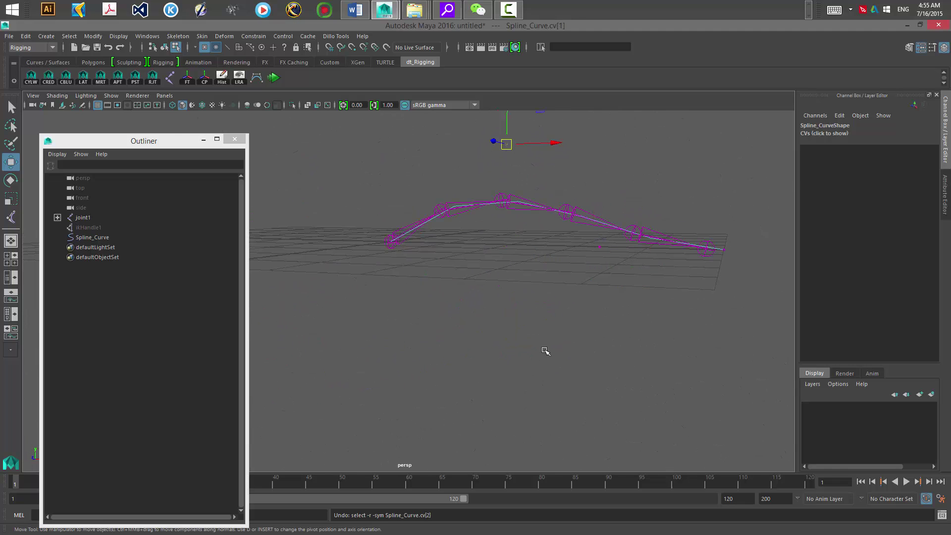
{"action": "left_click_drag", "start_coordinate": [491, 322], "coordinate": [466, 335], "text": "alt"}
{"action": "right_click_drag", "start_coordinate": [467, 336], "coordinate": [540, 333], "text": "alt"}
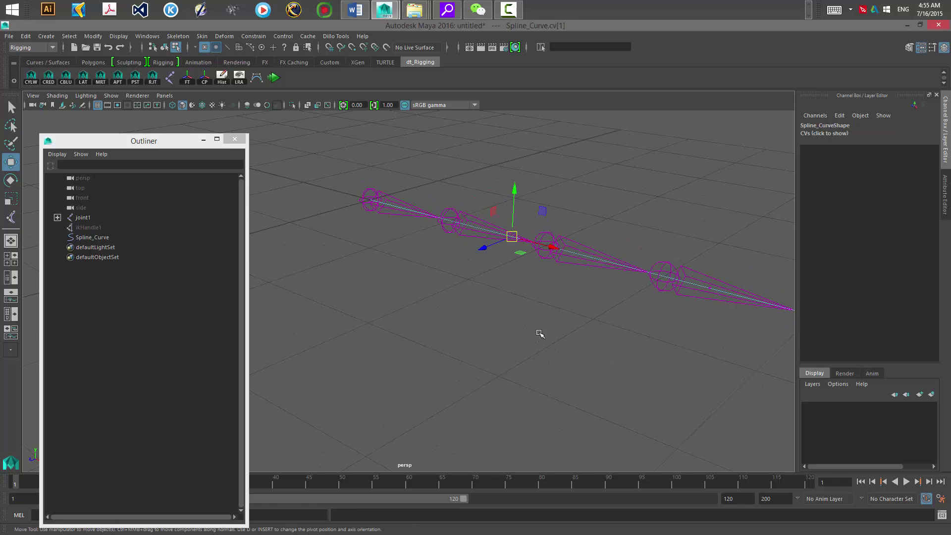
Select Spline_Curve and open the options of the legacy Soft Body command in the FX menu set.
{"action": "left_click", "coordinate": [540, 334]}
{"action": "left_click_drag", "start_coordinate": [89, 228], "coordinate": [99, 237]}
{"action": "left_click", "coordinate": [126, 239]}
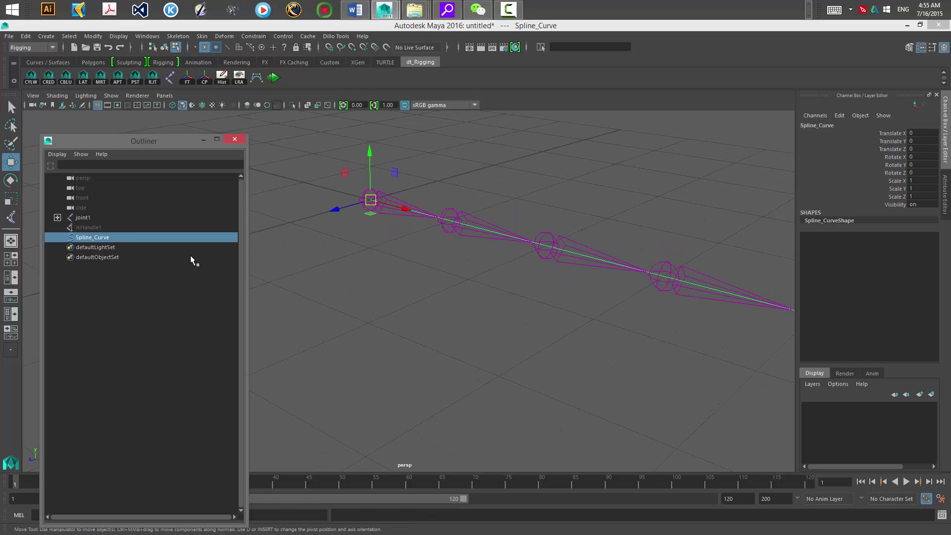
{"action": "left_click_drag", "start_coordinate": [377, 282], "coordinate": [328, 210], "text": "alt"}
{"action": "left_click_drag", "start_coordinate": [415, 313], "coordinate": [387, 266], "text": "alt"}
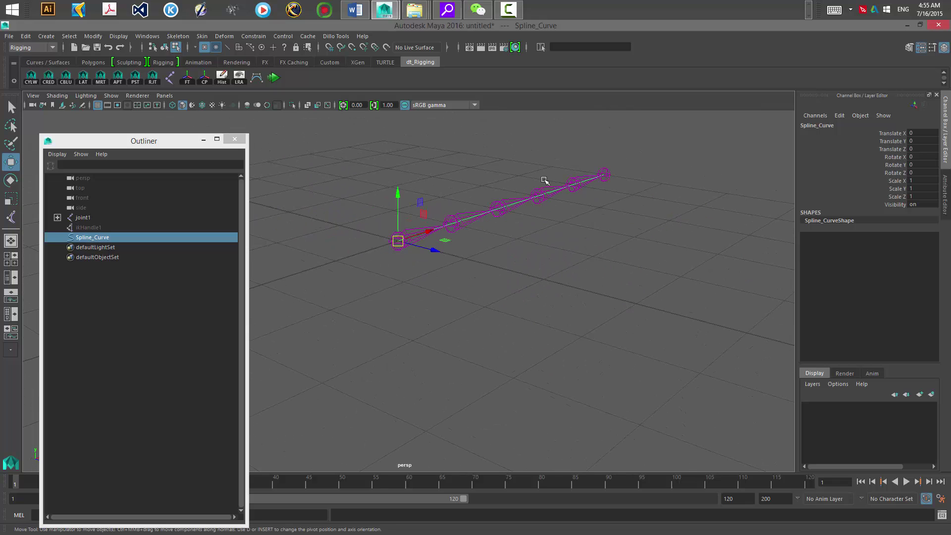
{"action": "left_click_drag", "start_coordinate": [465, 290], "coordinate": [370, 257], "text": "alt"}
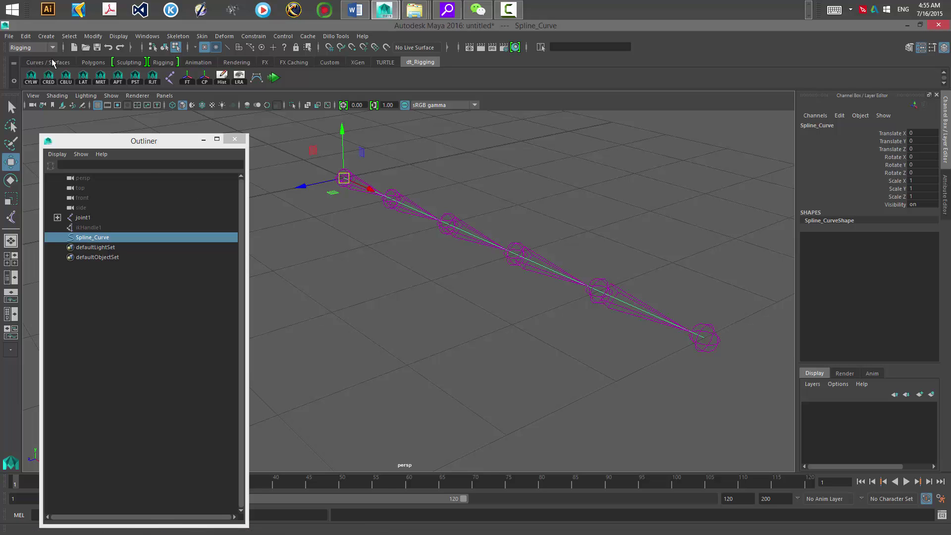
{"action": "left_click", "coordinate": [46, 47]}
{"action": "left_click", "coordinate": [30, 88]}
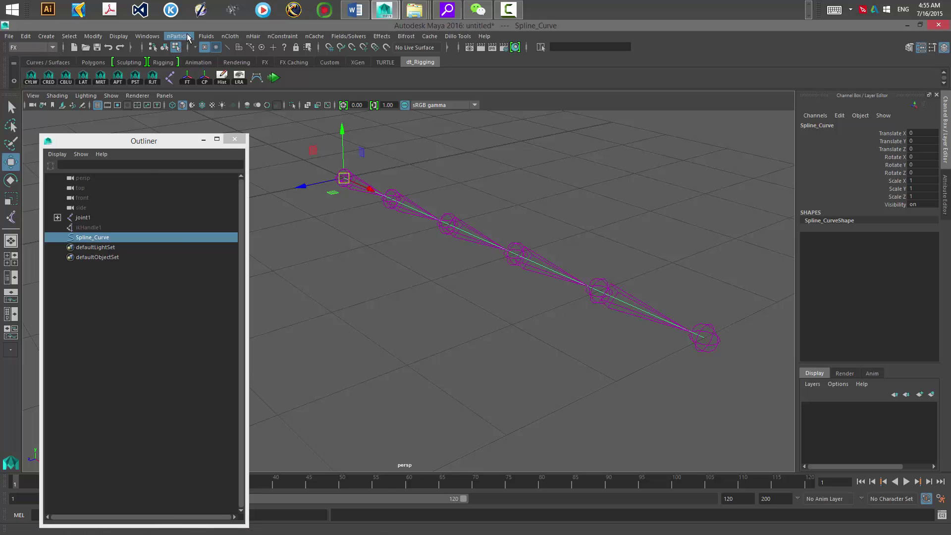
{"action": "left_click", "coordinate": [189, 38]}
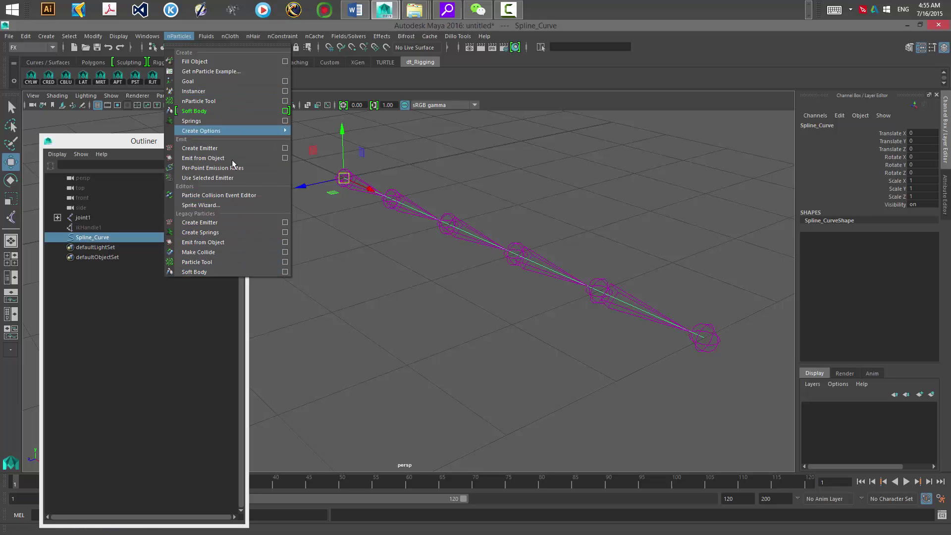
{"action": "left_click", "coordinate": [286, 272]}
Reset the soft body options to their defaults and convert Spline_Curve with the Make soft creation option.
{"action": "left_click_drag", "start_coordinate": [501, 129], "coordinate": [483, 127]}
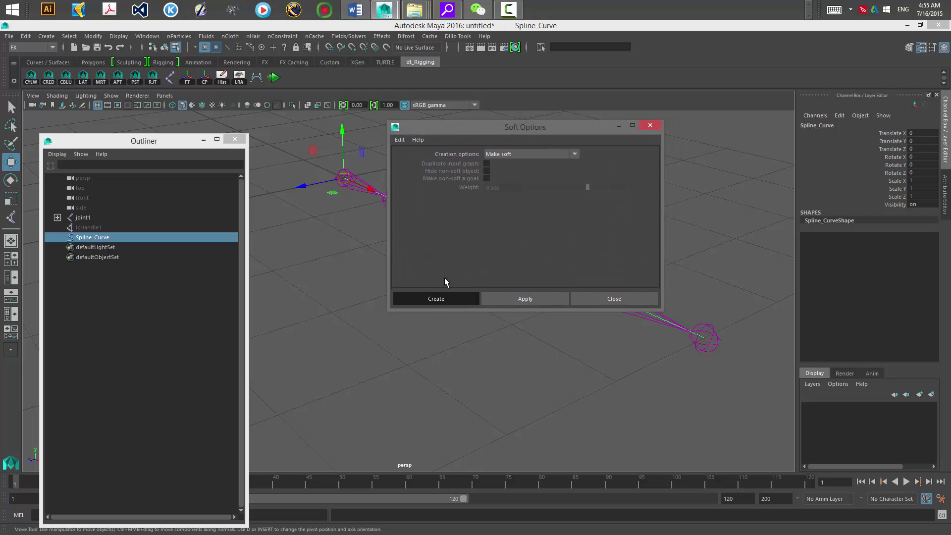
{"action": "left_click_drag", "start_coordinate": [404, 128], "coordinate": [405, 140]}
{"action": "left_click", "coordinate": [402, 152]}
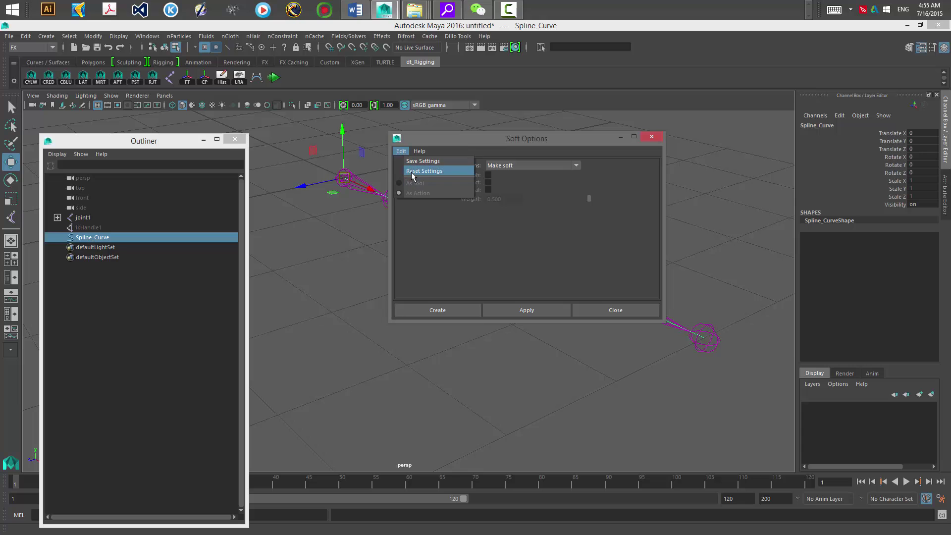
{"action": "left_click", "coordinate": [412, 171]}
{"action": "left_click", "coordinate": [448, 310]}
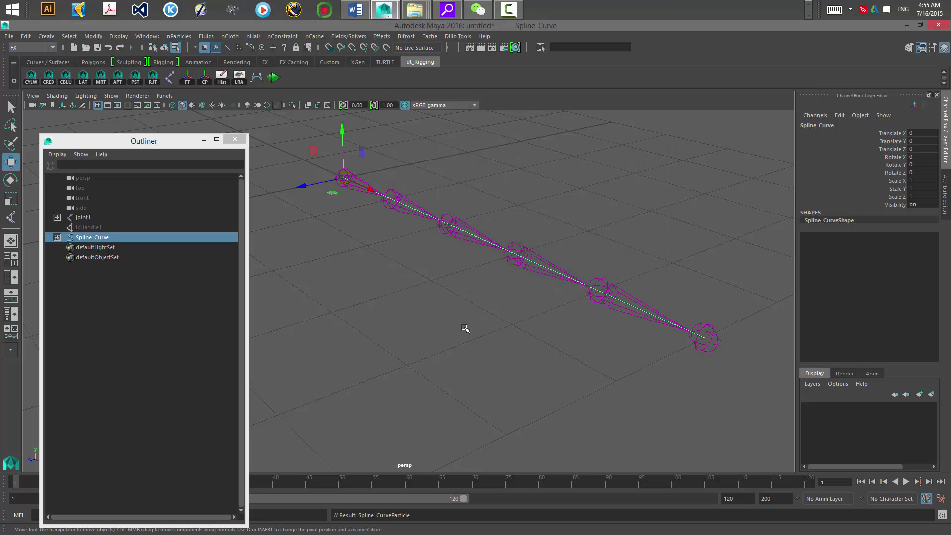
{"action": "left_click_drag", "start_coordinate": [465, 329], "coordinate": [444, 302], "text": "alt"}
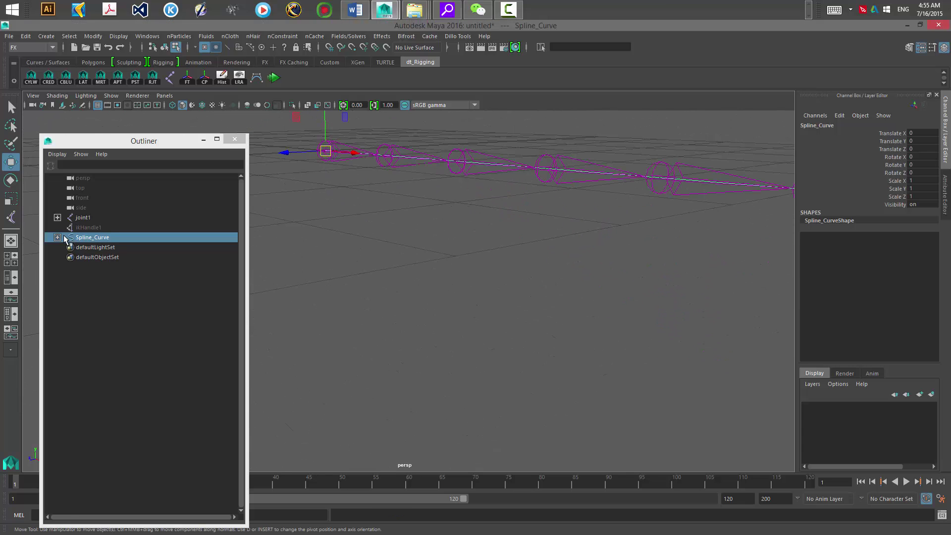
Isolate Spline_CurveParticle under Spline_Curve in the viewport and select one of its particle points.
{"action": "left_click", "coordinate": [57, 238]}
{"action": "left_click", "coordinate": [111, 247]}
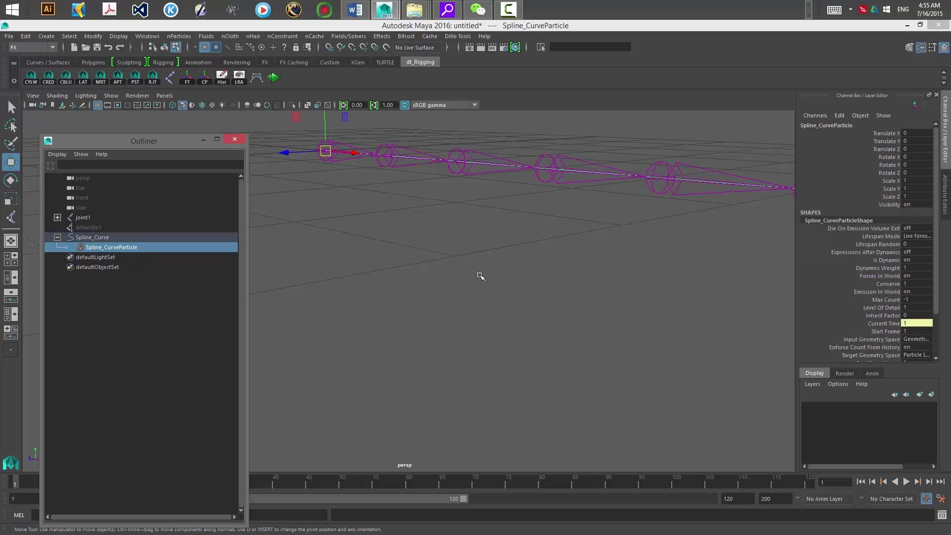
{"action": "left_click_drag", "start_coordinate": [480, 277], "coordinate": [416, 298], "text": "alt"}
{"action": "key", "text": "ctrl+1"}
{"action": "left_click", "coordinate": [283, 285]}
{"action": "left_click", "coordinate": [133, 241]}
{"action": "left_click", "coordinate": [335, 305]}
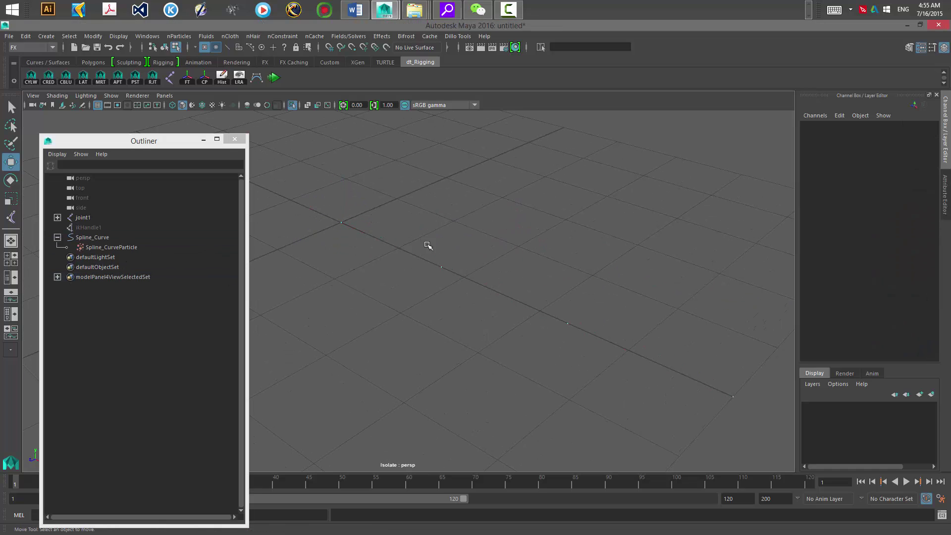
{"action": "left_click_drag", "start_coordinate": [428, 246], "coordinate": [509, 295]}
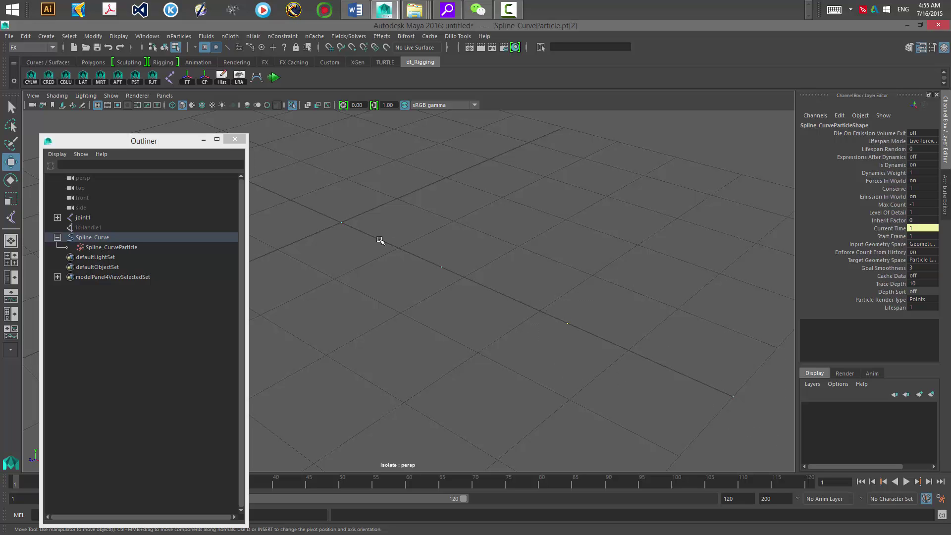
Reselect Spline_Curve and turn off the isolated view to bring back the full joint chain.
{"action": "middle_click_drag", "start_coordinate": [312, 284], "coordinate": [342, 312], "text": "alt"}
{"action": "right_click_drag", "start_coordinate": [342, 313], "coordinate": [471, 318], "text": "alt"}
{"action": "left_click_drag", "start_coordinate": [471, 318], "coordinate": [391, 310], "text": "alt"}
{"action": "left_click", "coordinate": [94, 237]}
{"action": "left_click", "coordinate": [409, 301]}
{"action": "left_click_drag", "start_coordinate": [335, 269], "coordinate": [357, 277], "text": "alt"}
{"action": "left_click", "coordinate": [117, 238]}
{"action": "scroll", "coordinate": [367, 331], "scroll_direction": "down", "scroll_amount": 3}
{"action": "left_click_drag", "start_coordinate": [367, 331], "coordinate": [462, 318], "text": "alt"}
{"action": "key", "text": "ctrl+1"}
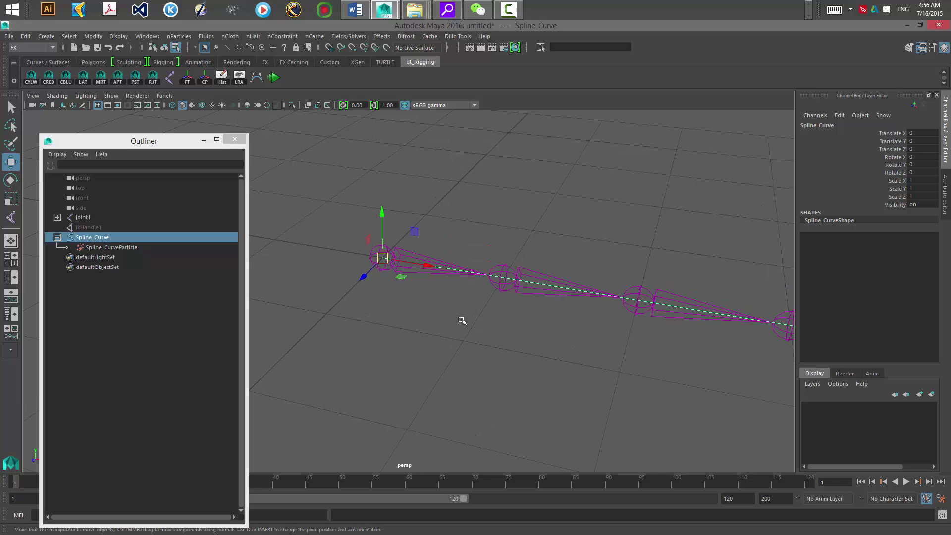
Examine the curve along the joint chain up close, comparing Spline_CurveParticle with Spline_Curve.
{"action": "left_click", "coordinate": [347, 301]}
{"action": "left_click_drag", "start_coordinate": [403, 320], "coordinate": [409, 308], "text": "alt"}
{"action": "middle_click_drag", "start_coordinate": [382, 294], "coordinate": [285, 274], "text": "alt"}
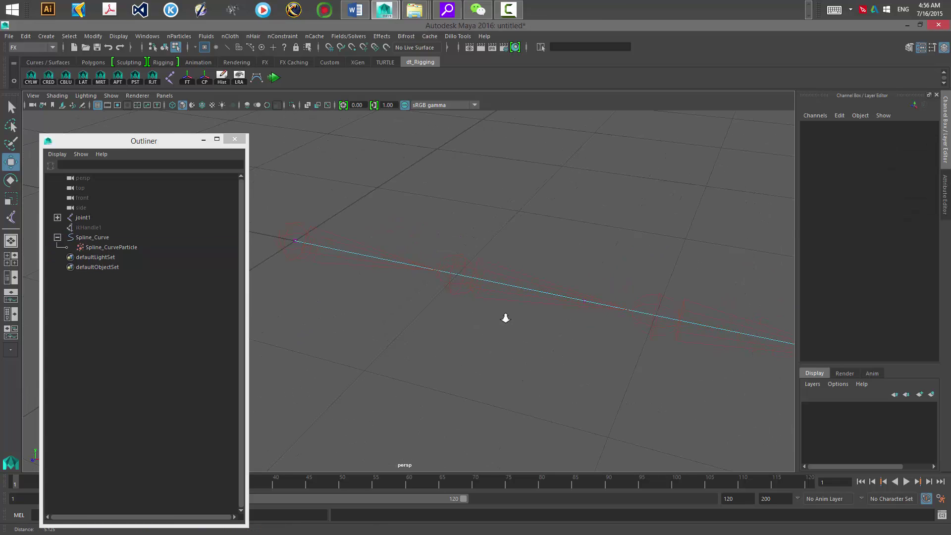
{"action": "scroll", "coordinate": [506, 319], "scroll_direction": "up", "scroll_amount": 3}
{"action": "middle_click_drag", "start_coordinate": [506, 297], "coordinate": [358, 306], "text": "alt"}
{"action": "scroll", "coordinate": [386, 296], "scroll_direction": "up", "scroll_amount": 4}
{"action": "left_click_drag", "start_coordinate": [475, 315], "coordinate": [369, 329], "text": "alt"}
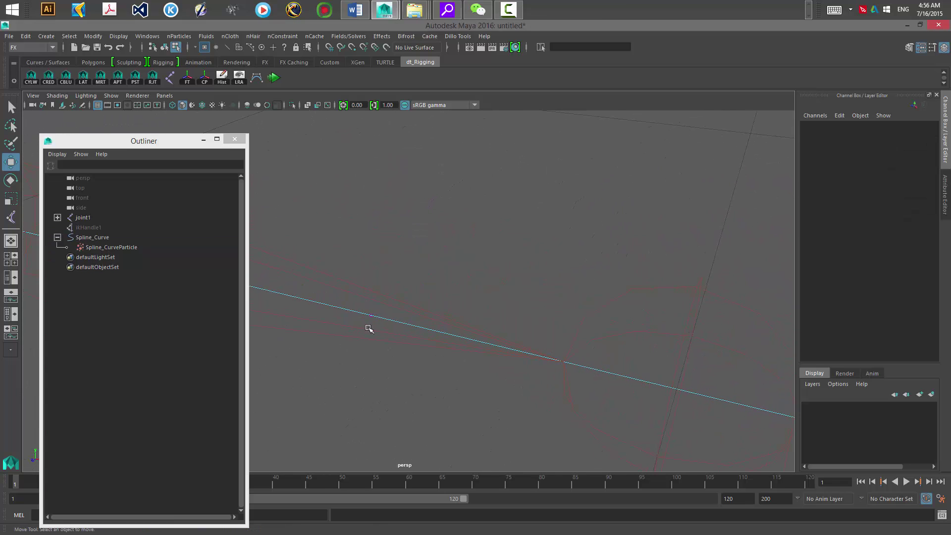
{"action": "left_click_drag", "start_coordinate": [451, 330], "coordinate": [471, 317], "text": "alt"}
{"action": "left_click", "coordinate": [104, 246]}
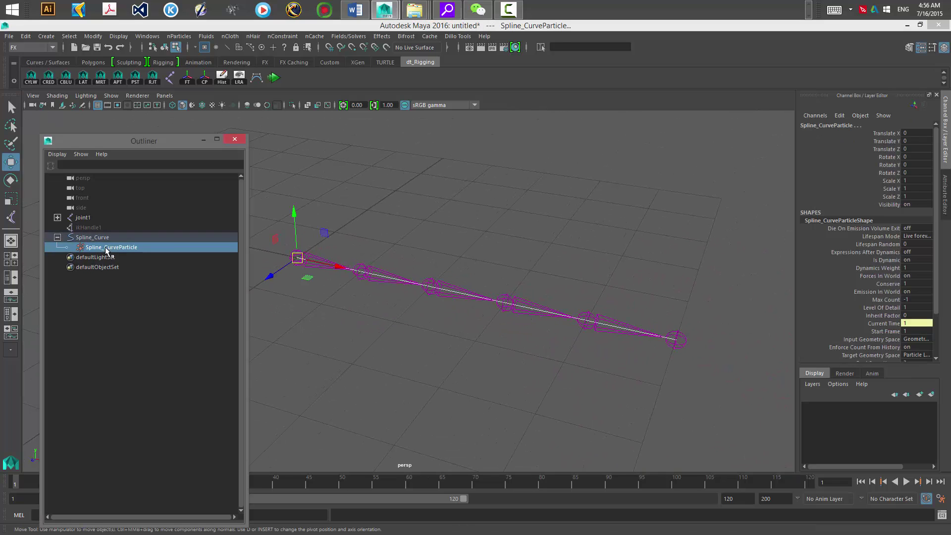
{"action": "left_click", "coordinate": [94, 237]}
{"action": "middle_click_drag", "start_coordinate": [431, 326], "coordinate": [454, 336], "text": "alt"}
{"action": "right_click_drag", "start_coordinate": [454, 335], "coordinate": [407, 358], "text": "alt"}
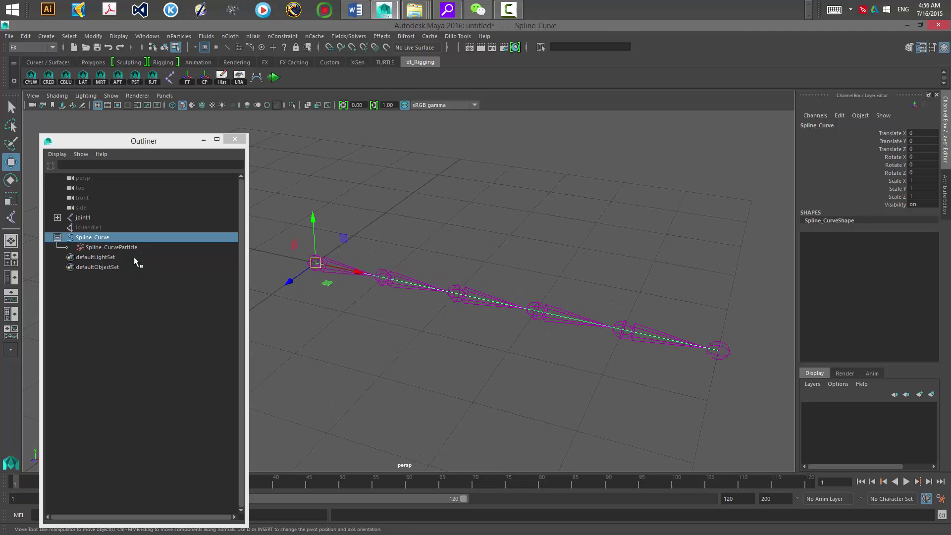
Add a Gravity field to Spline_CurveParticle.
{"action": "left_click", "coordinate": [130, 247]}
{"action": "left_click_drag", "start_coordinate": [399, 325], "coordinate": [419, 321], "text": "alt"}
{"action": "middle_click_drag", "start_coordinate": [419, 321], "coordinate": [433, 323], "text": "alt"}
{"action": "left_click_drag", "start_coordinate": [433, 323], "coordinate": [286, 294], "text": "alt"}
{"action": "left_click_drag", "start_coordinate": [352, 173], "coordinate": [359, 171], "text": "alt"}
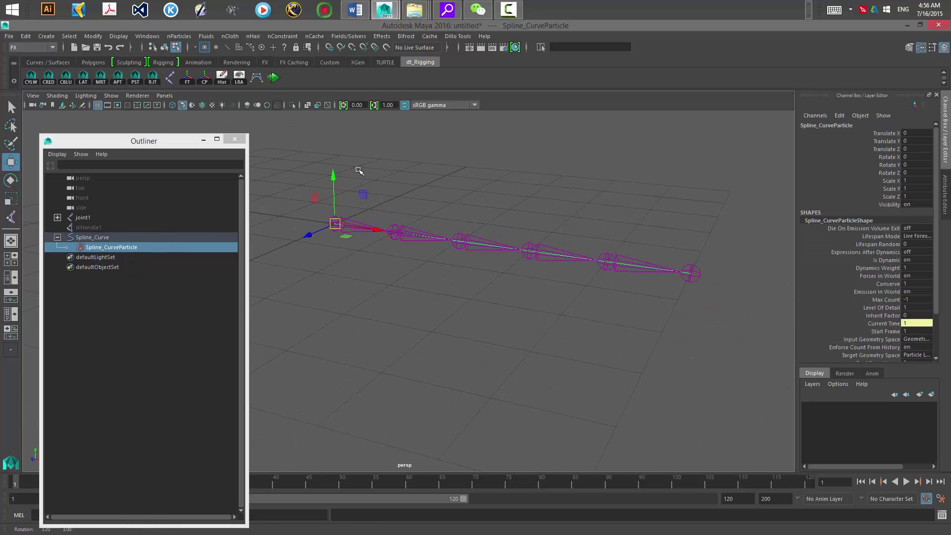
{"action": "left_click", "coordinate": [350, 37]}
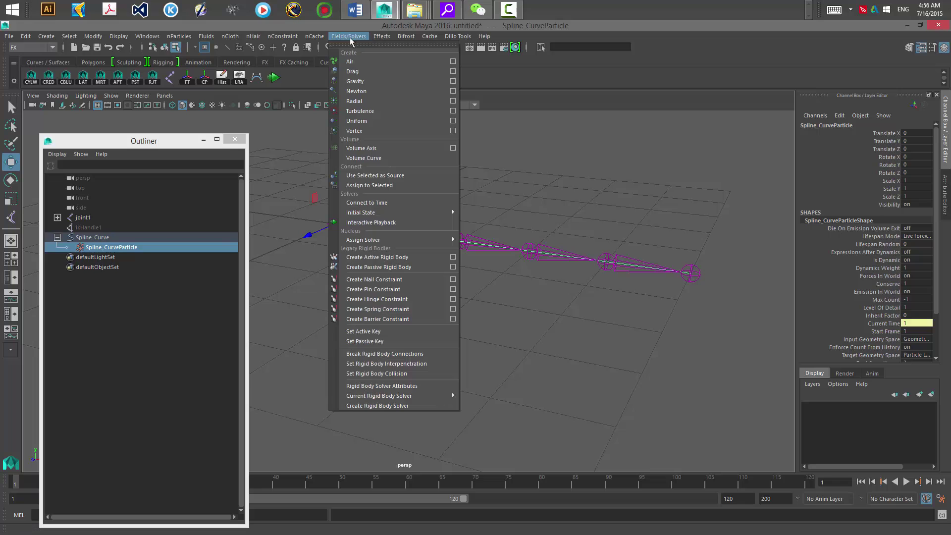
{"action": "left_click", "coordinate": [373, 87]}
Extend the playback range to end at frame 1000 and play the gravity simulation on the joint chain.
{"action": "right_click_drag", "start_coordinate": [588, 228], "coordinate": [519, 365], "text": "alt"}
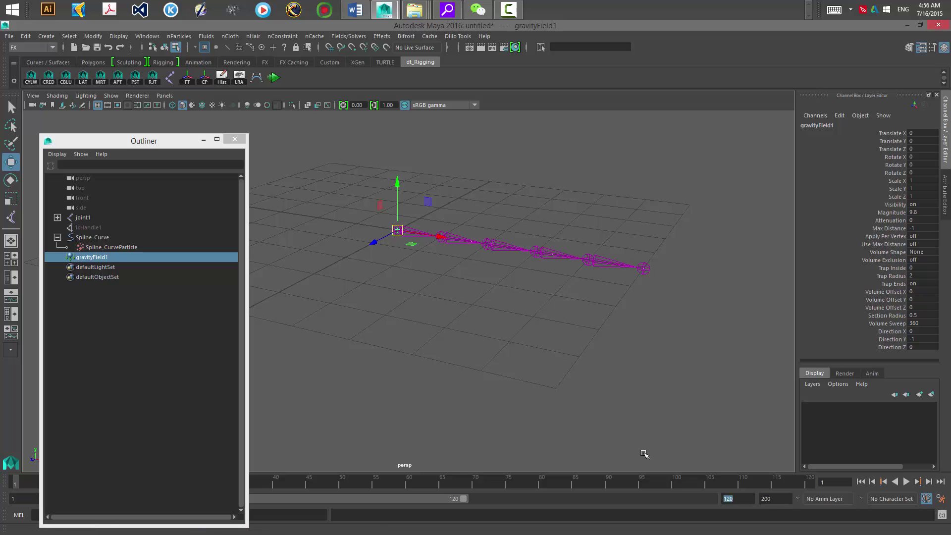
{"action": "key", "text": "Return"}
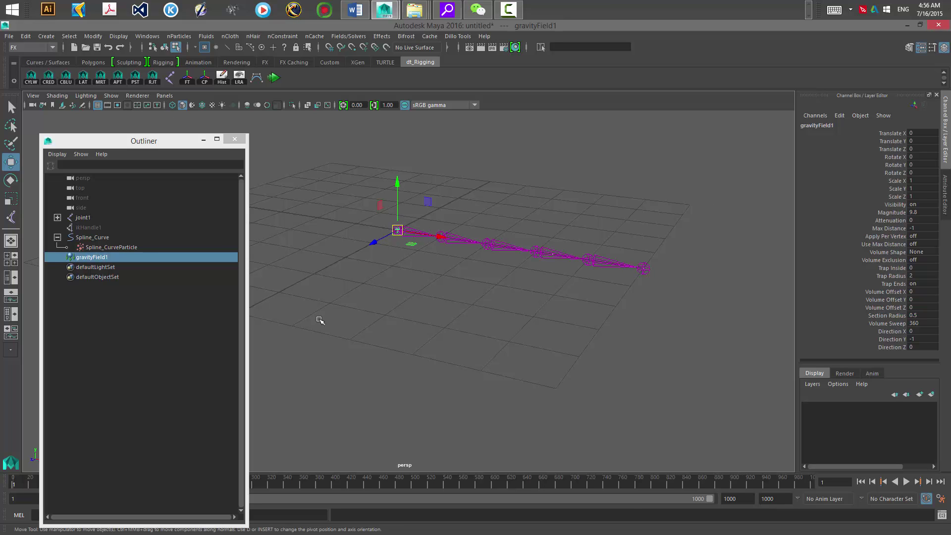
{"action": "key", "text": "alt+v"}
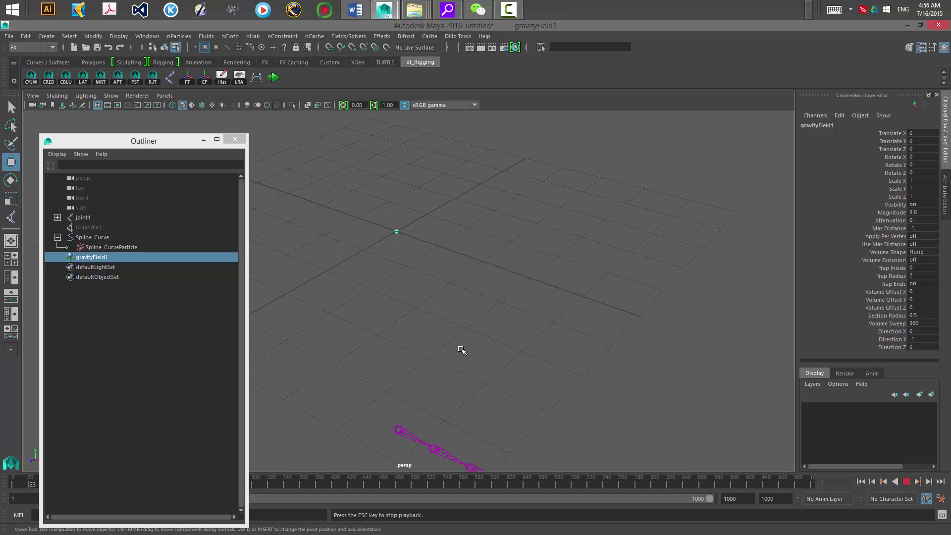
{"action": "key", "text": "Escape"}
{"action": "key", "text": "alt+v"}
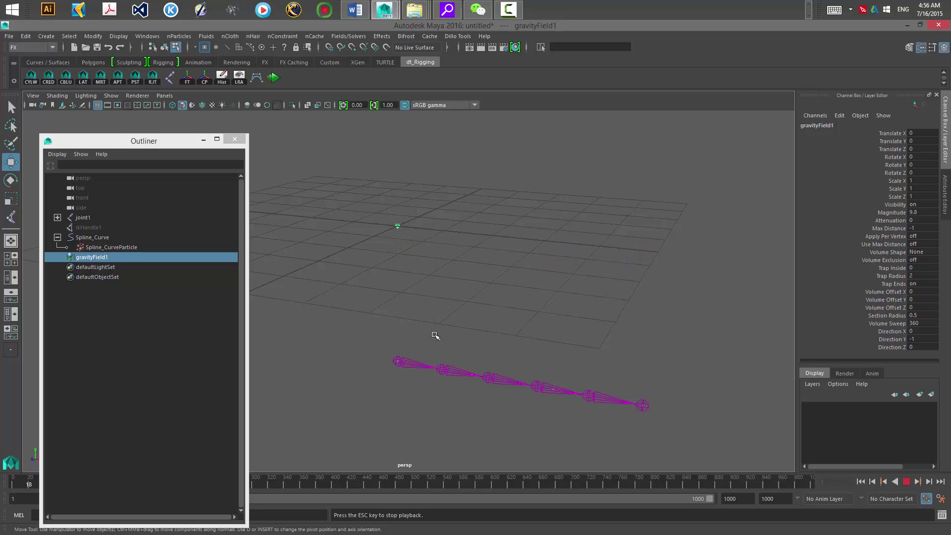
{"action": "key", "text": "Escape"}
Select Spline_Curve and replay the gravity simulation several times, watching how the joint chain follows the curve.
{"action": "left_click", "coordinate": [94, 240]}
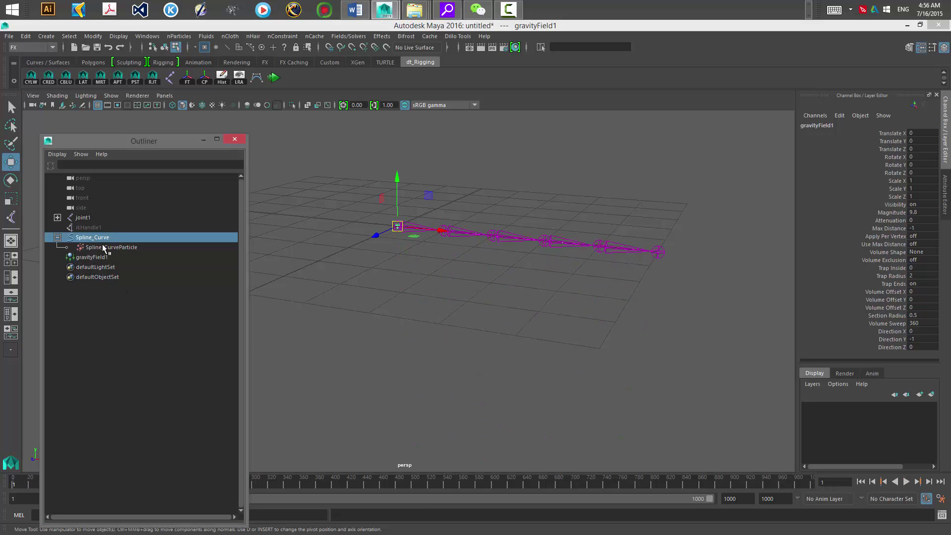
{"action": "key", "text": "alt+v"}
{"action": "key", "text": "Escape"}
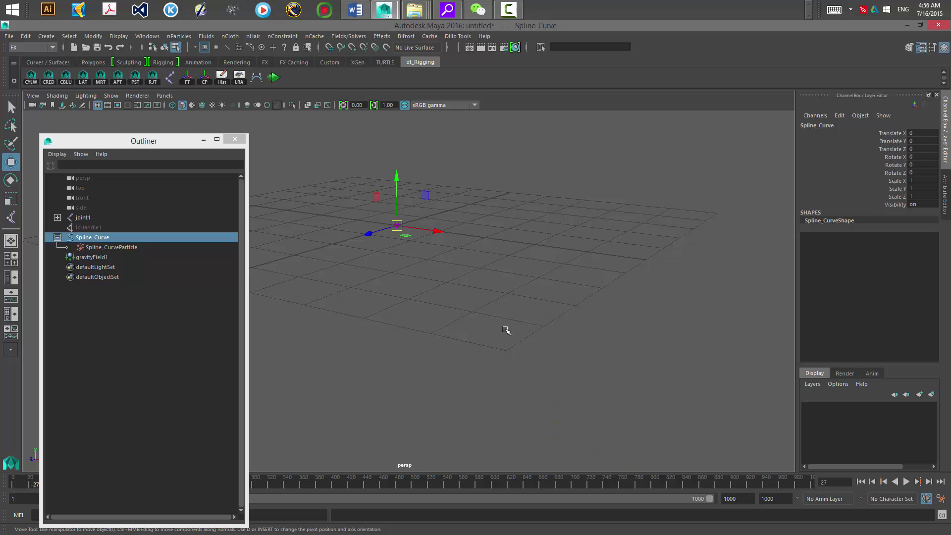
{"action": "key", "text": "alt+v"}
{"action": "key", "text": "Escape"}
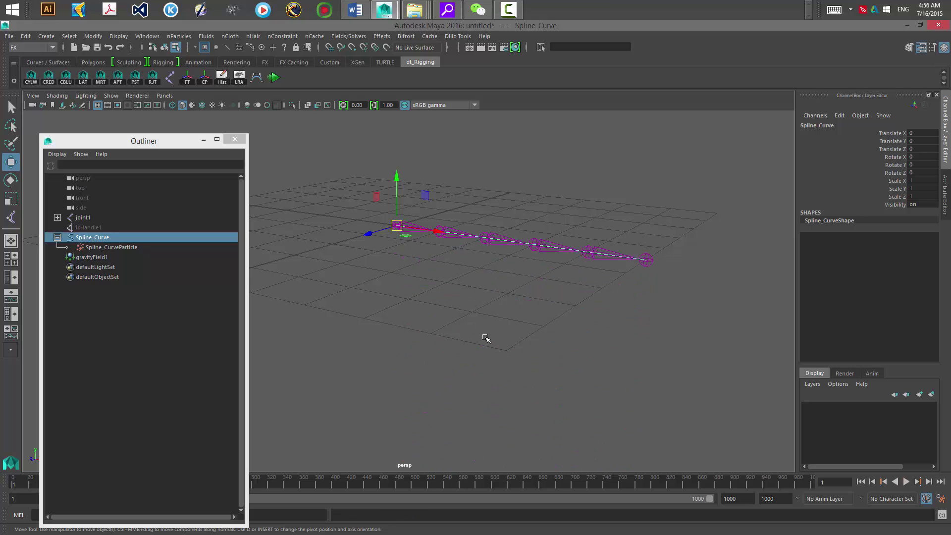
{"action": "left_click_drag", "start_coordinate": [484, 335], "coordinate": [387, 336], "text": "alt"}
{"action": "key", "text": "alt+v"}
{"action": "key", "text": "Escape"}
{"action": "key", "text": "alt+v"}
{"action": "key", "text": "Escape"}
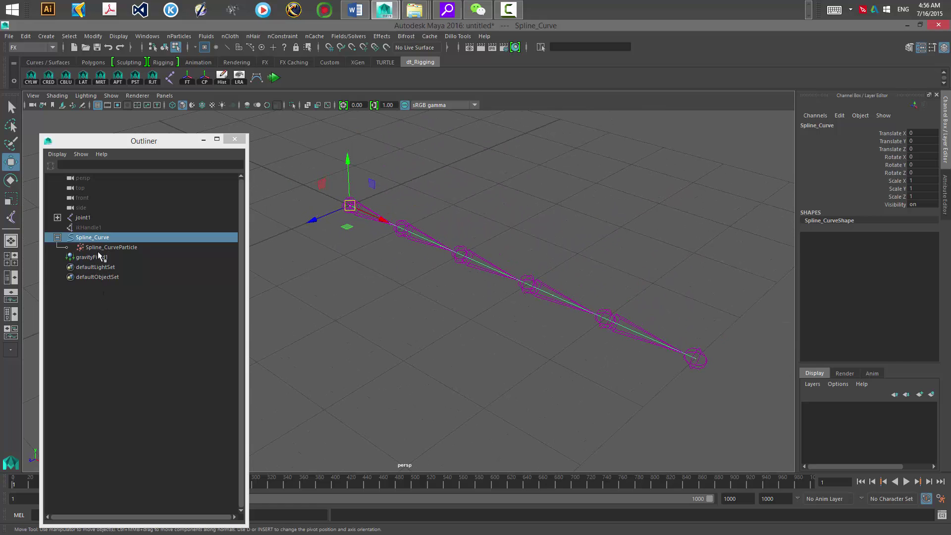
Review Spline_CurveParticle and Spline_Curve on the chain, and delete gravityField1.
{"action": "left_click", "coordinate": [113, 247]}
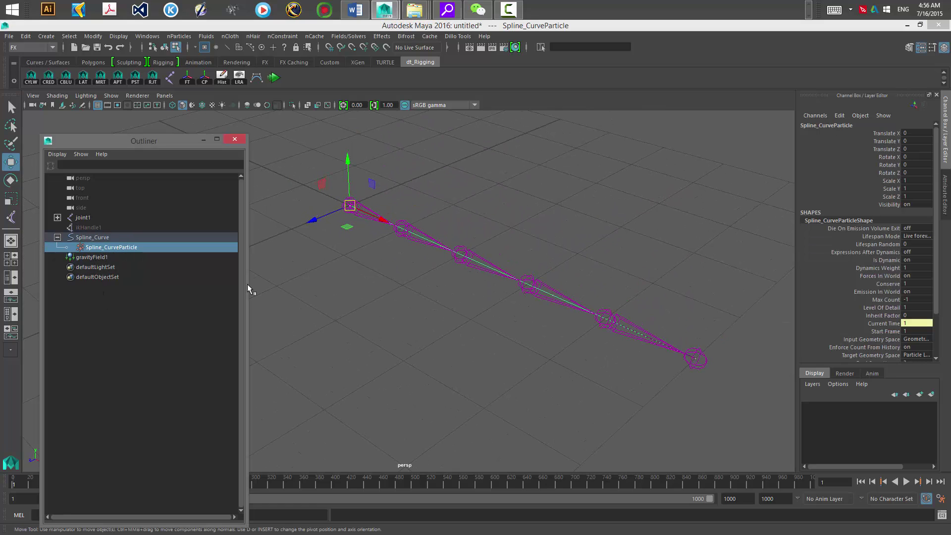
{"action": "left_click_drag", "start_coordinate": [248, 285], "coordinate": [484, 288], "text": "alt"}
{"action": "left_click_drag", "start_coordinate": [369, 271], "coordinate": [353, 262], "text": "alt"}
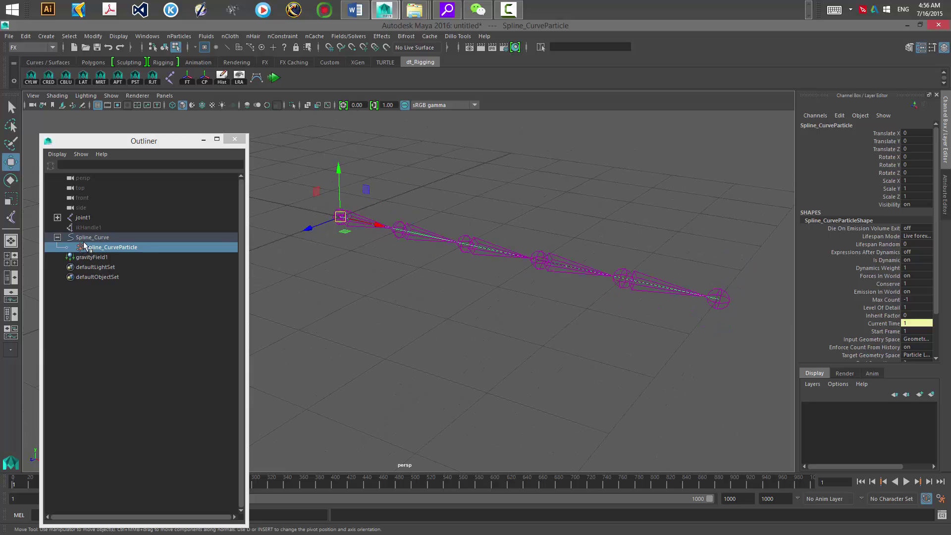
{"action": "left_click", "coordinate": [159, 238]}
{"action": "left_click_drag", "start_coordinate": [467, 308], "coordinate": [438, 322], "text": "alt"}
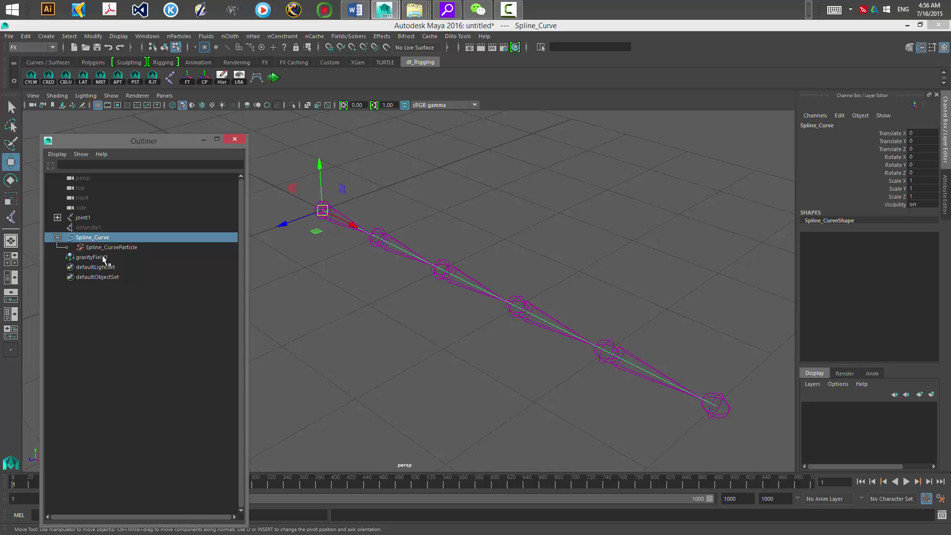
{"action": "left_click", "coordinate": [101, 257]}
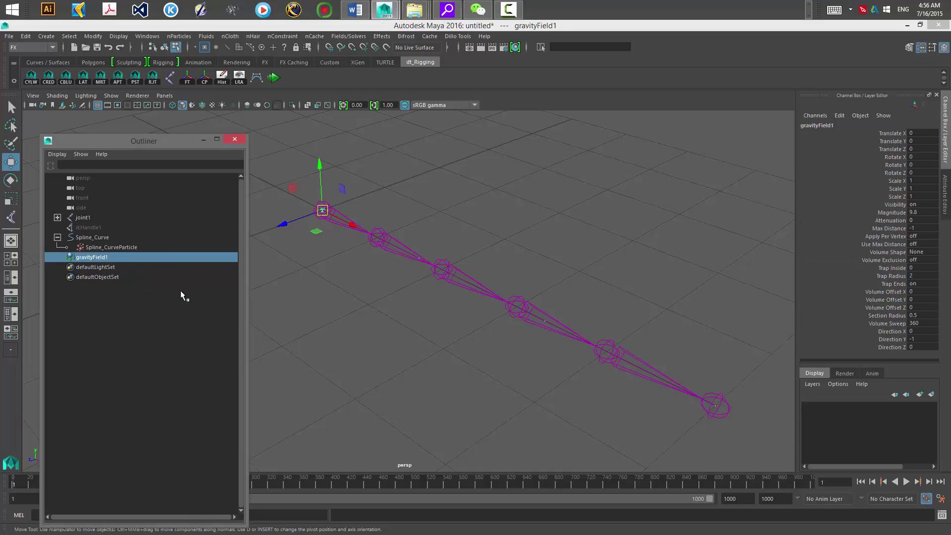
{"action": "key", "text": "Delete"}
Add a Turbulence field to Spline_CurveParticle.
{"action": "left_click", "coordinate": [135, 240]}
{"action": "left_click", "coordinate": [140, 246]}
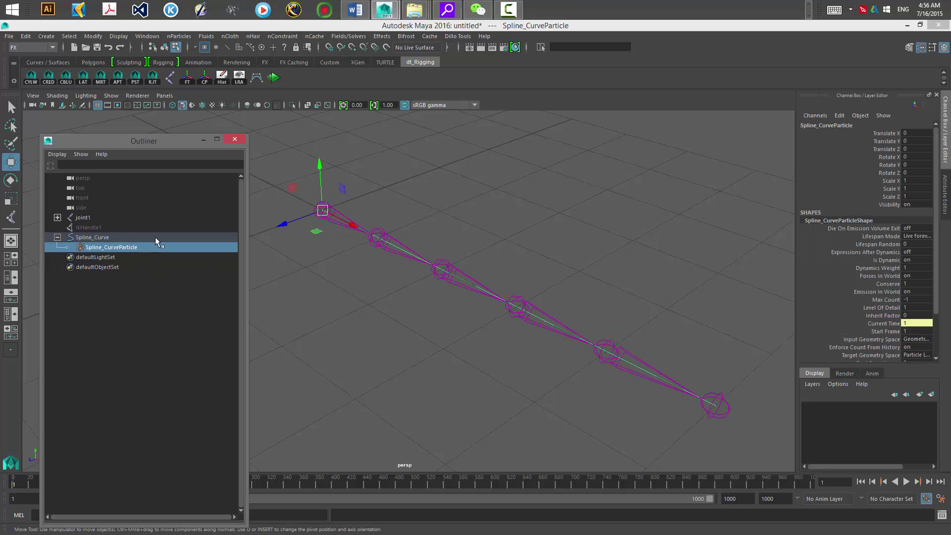
{"action": "left_click", "coordinate": [329, 38]}
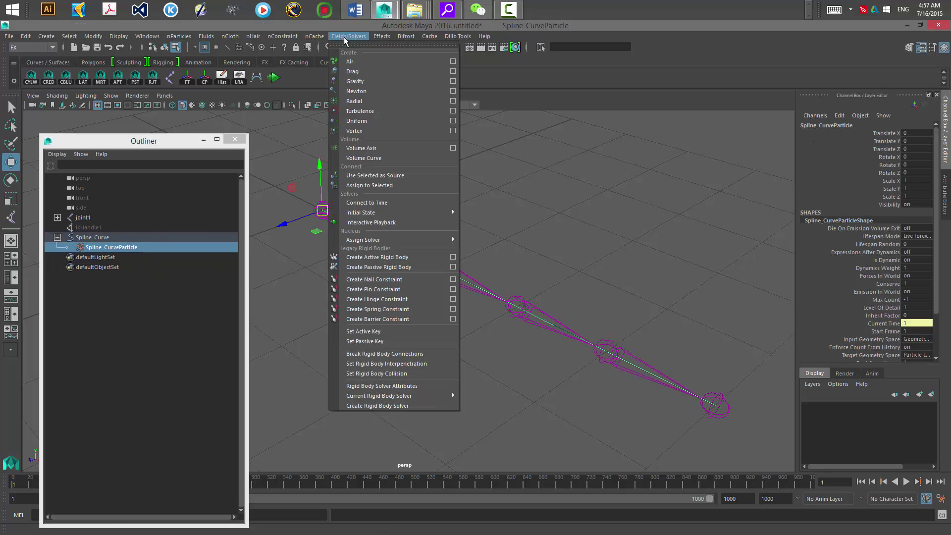
{"action": "left_click", "coordinate": [379, 112]}
Play the turbulence simulation and examine the deforming curve and joint chain from several angles.
{"action": "right_click_drag", "start_coordinate": [597, 255], "coordinate": [485, 240], "text": "alt"}
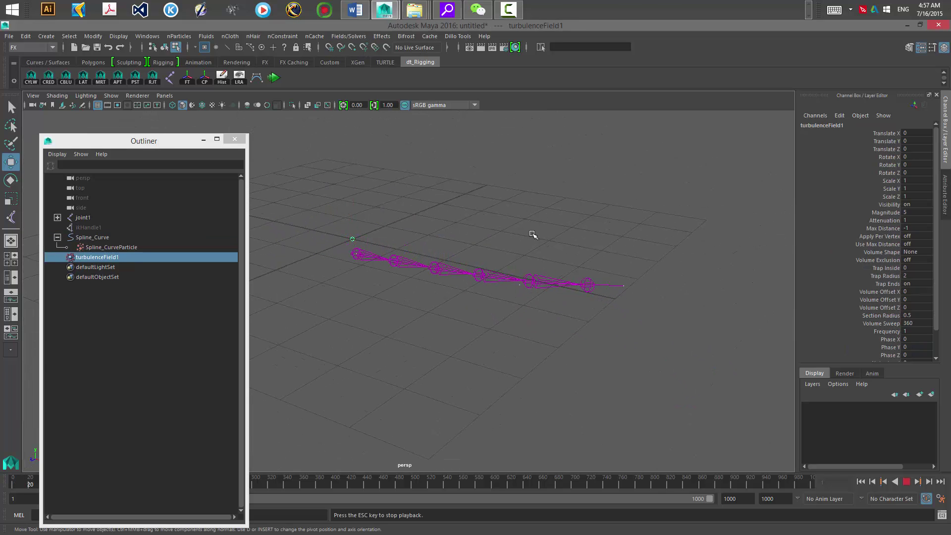
{"action": "mouse_move", "coordinate": [520, 246]}
{"action": "left_mouse_down", "text": "alt"}
{"action": "mouse_move", "coordinate": [517, 283]}
{"action": "mouse_move", "coordinate": [515, 260]}
{"action": "left_mouse_up", "text": "alt"}
{"action": "key", "text": "alt+v"}
{"action": "key", "text": "alt+shift+v"}
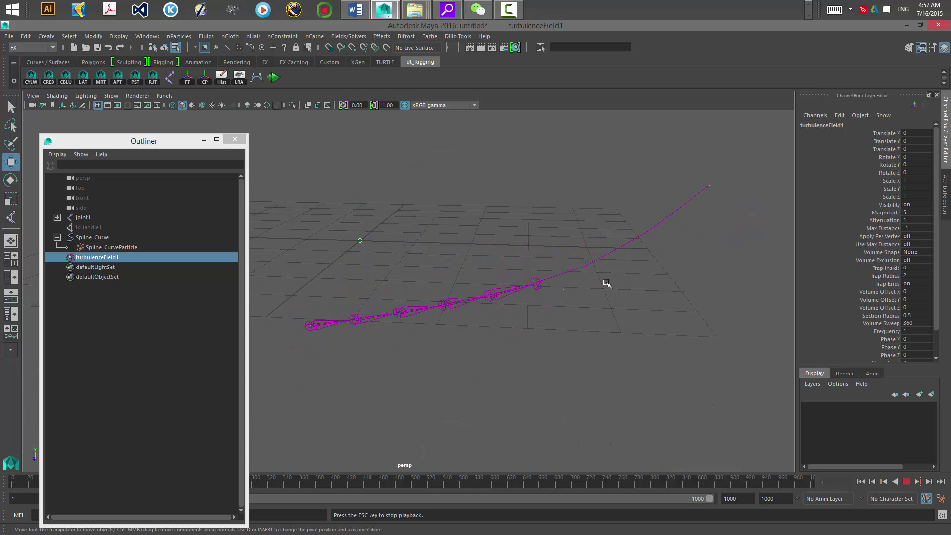
{"action": "left_click_drag", "start_coordinate": [639, 238], "coordinate": [515, 307], "text": "alt"}
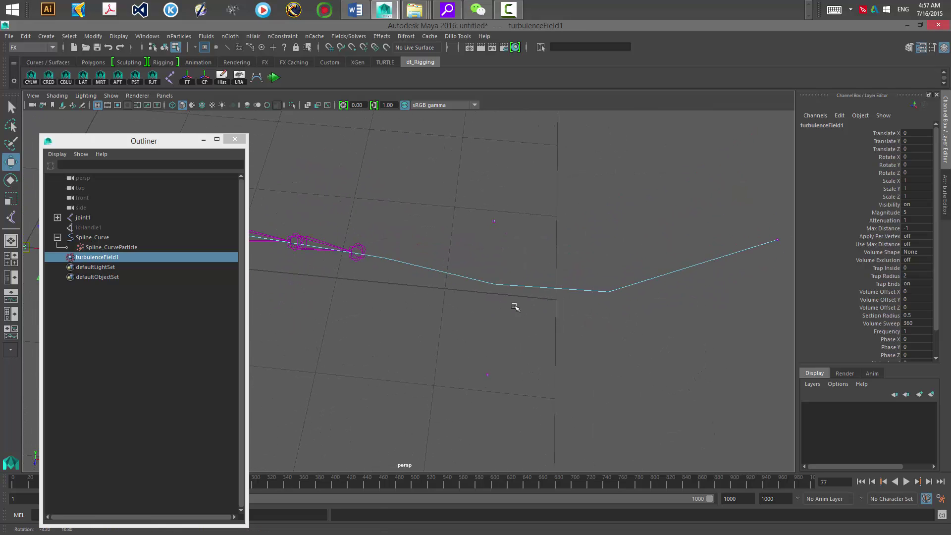
{"action": "left_click_drag", "start_coordinate": [480, 223], "coordinate": [355, 163], "text": "alt"}
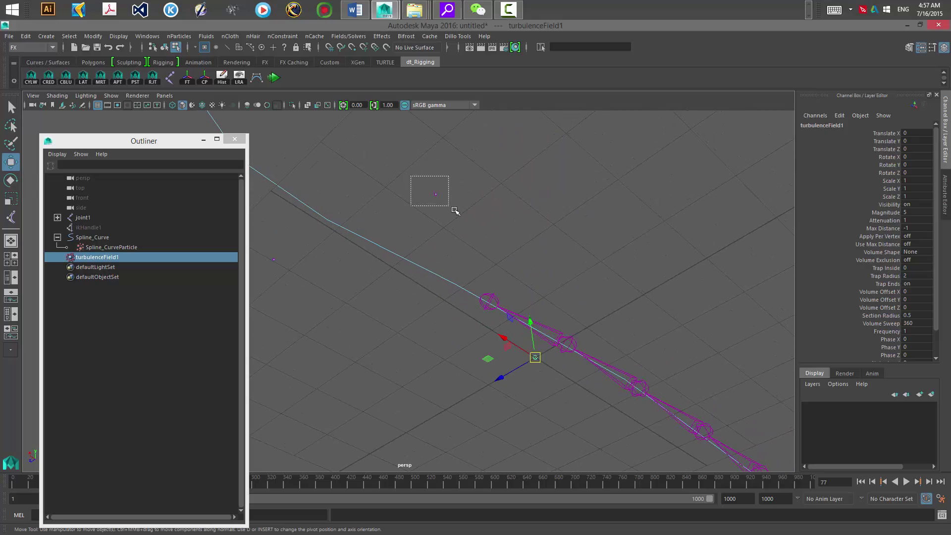
Select the second control vertex of Spline_Curve to inspect its displacement, and return playback to the first frame.
{"action": "left_click_drag", "start_coordinate": [464, 214], "coordinate": [464, 214]}
{"action": "left_click_drag", "start_coordinate": [465, 214], "coordinate": [287, 318], "text": "alt"}
{"action": "right_click_drag", "start_coordinate": [327, 275], "coordinate": [317, 278], "text": "alt"}
{"action": "middle_click_drag", "start_coordinate": [370, 317], "coordinate": [456, 308], "text": "alt"}
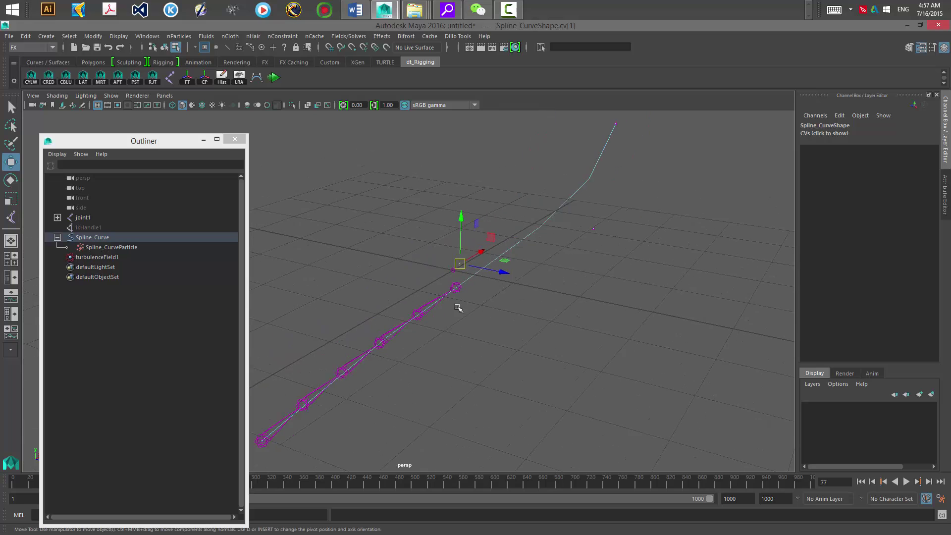
{"action": "key", "text": "alt+shift+v"}
{"action": "left_click_drag", "start_coordinate": [457, 308], "coordinate": [388, 325], "text": "alt"}
{"action": "middle_click_drag", "start_coordinate": [389, 325], "coordinate": [384, 296], "text": "alt"}
{"action": "right_click_drag", "start_coordinate": [384, 295], "coordinate": [521, 351], "text": "alt"}
{"action": "middle_click_drag", "start_coordinate": [469, 348], "coordinate": [426, 307], "text": "alt"}
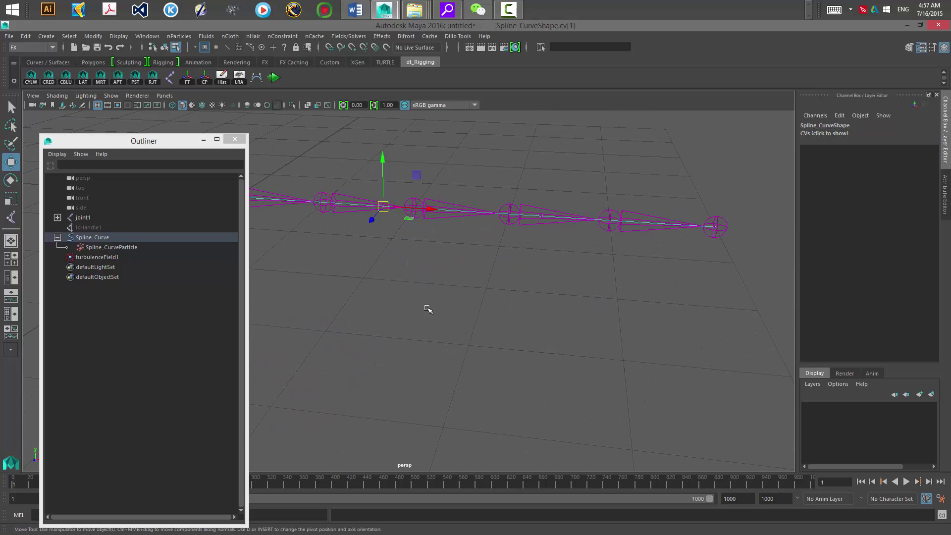
Clear the control vertex selection and delete turbulenceField1.
{"action": "left_click", "coordinate": [359, 212]}
{"action": "left_click_drag", "start_coordinate": [359, 212], "coordinate": [359, 303], "text": "alt"}
{"action": "left_click", "coordinate": [132, 257]}
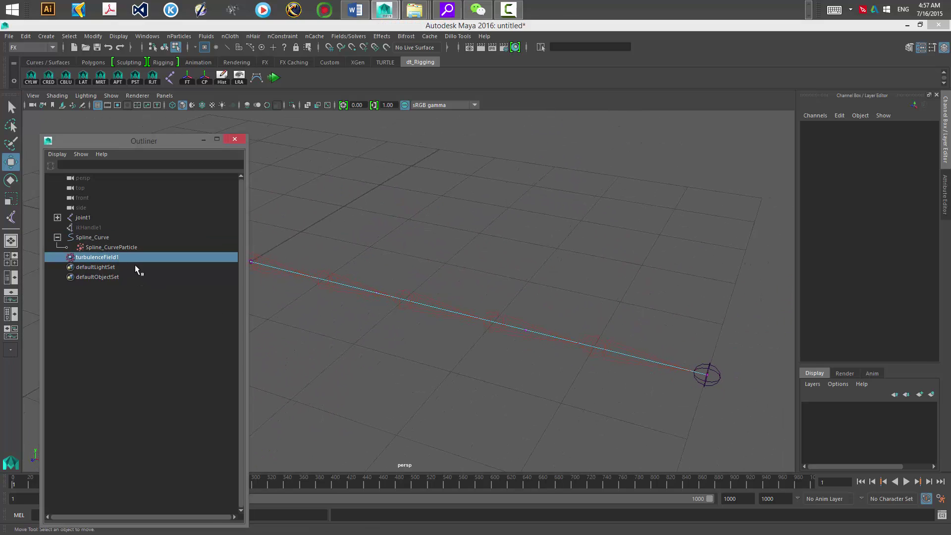
{"action": "key", "text": "Delete"}
Create a NURBS circle at the origin around the chain's root joint.
{"action": "left_click", "coordinate": [109, 248]}
{"action": "middle_click_drag", "start_coordinate": [488, 299], "coordinate": [559, 297], "text": "alt"}
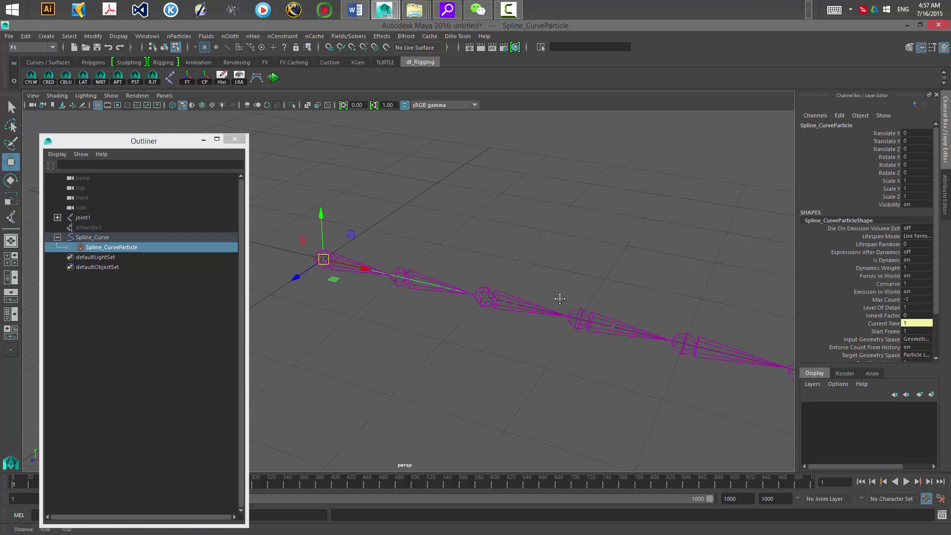
{"action": "right_click_drag", "start_coordinate": [558, 298], "coordinate": [423, 323], "text": "alt"}
{"action": "left_click_drag", "start_coordinate": [423, 322], "coordinate": [425, 351], "text": "alt"}
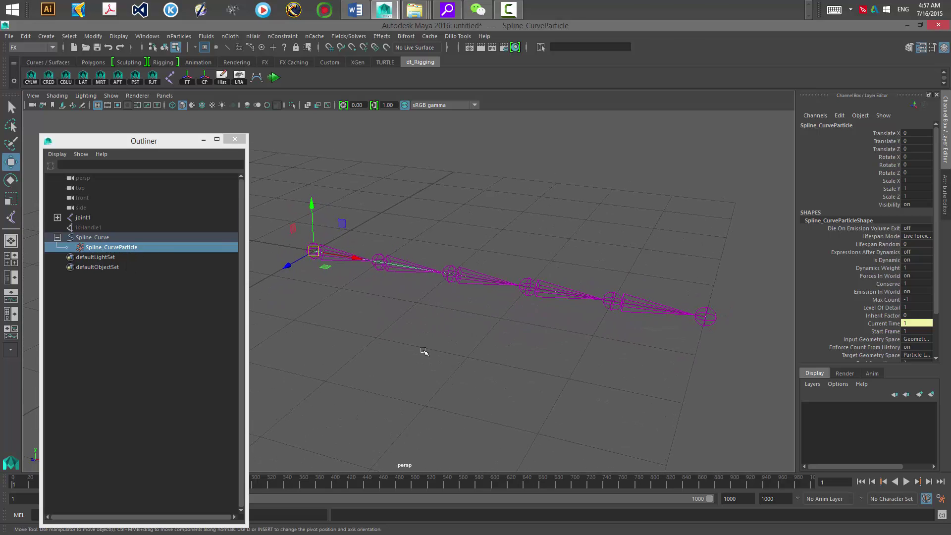
{"action": "left_click_drag", "start_coordinate": [389, 309], "coordinate": [458, 239], "text": "alt"}
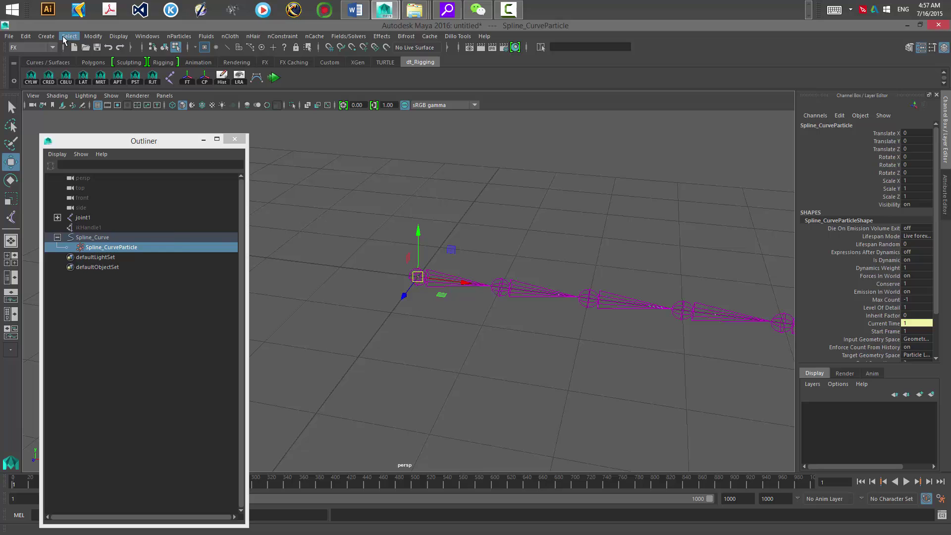
{"action": "left_click", "coordinate": [46, 36]}
{"action": "mouse_move", "coordinate": [134, 61]}
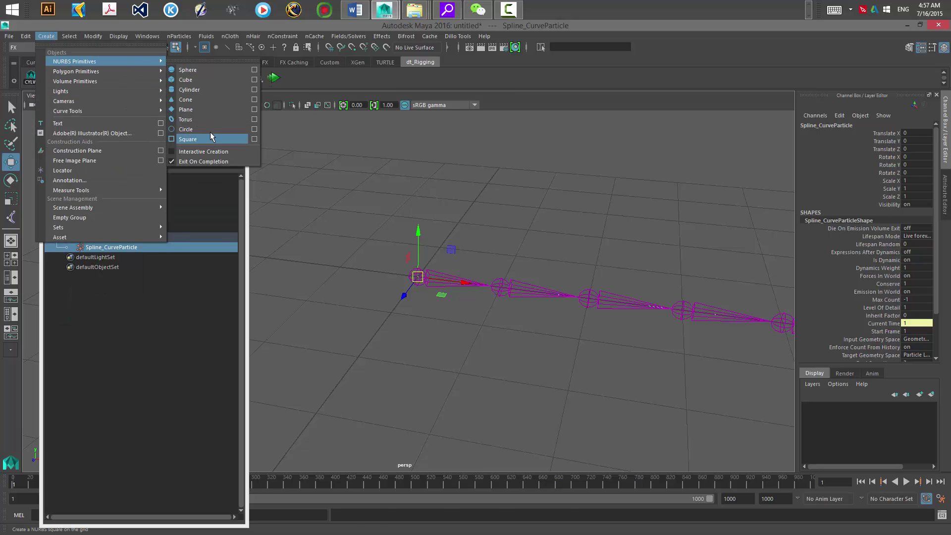
{"action": "left_click", "coordinate": [210, 131]}
{"action": "right_click_drag", "start_coordinate": [372, 232], "coordinate": [408, 337], "text": "alt"}
{"action": "left_click", "coordinate": [469, 363]}
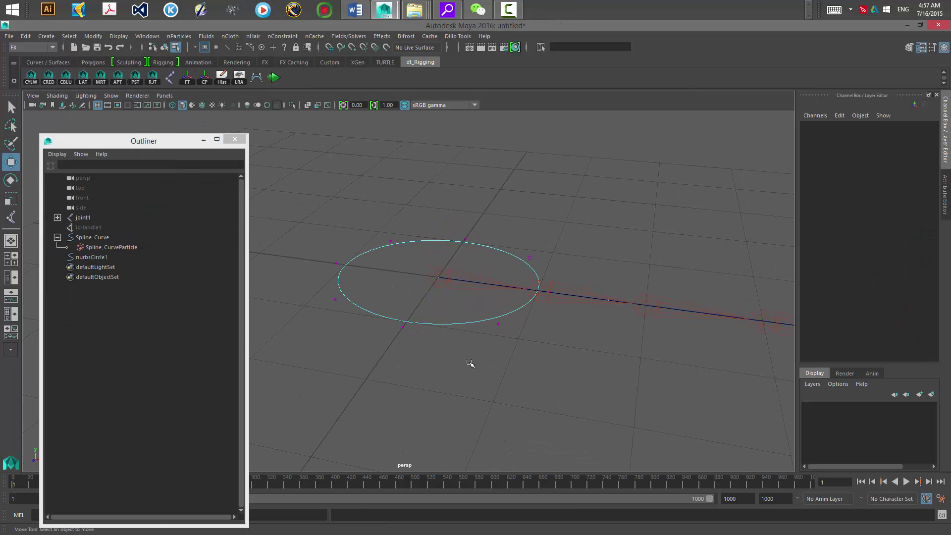
Return to object selection, delete the NURBS circle's construction history and rename the circle Controller.
{"action": "key", "text": "F8"}
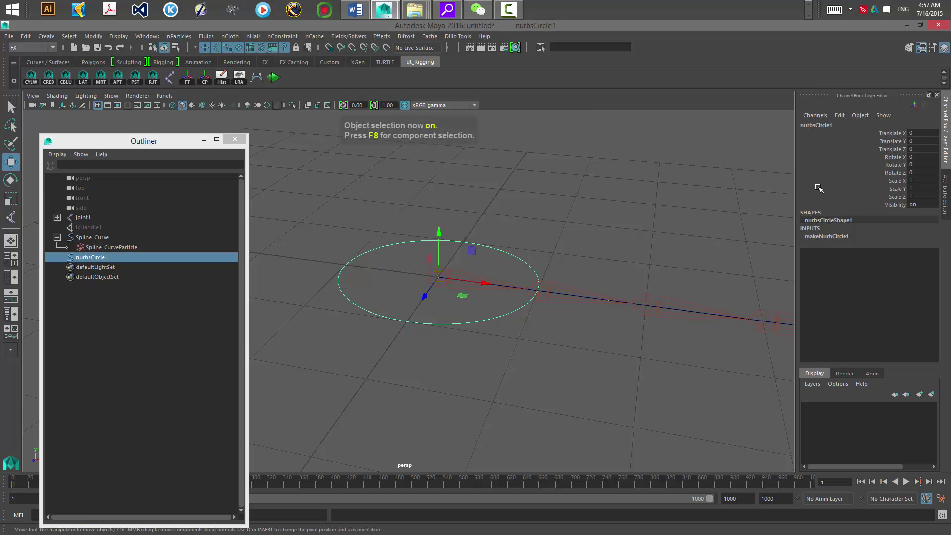
{"action": "key", "text": "alt+shift+d"}
{"action": "left_click", "coordinate": [854, 124]}
{"action": "type", "text": "C"}
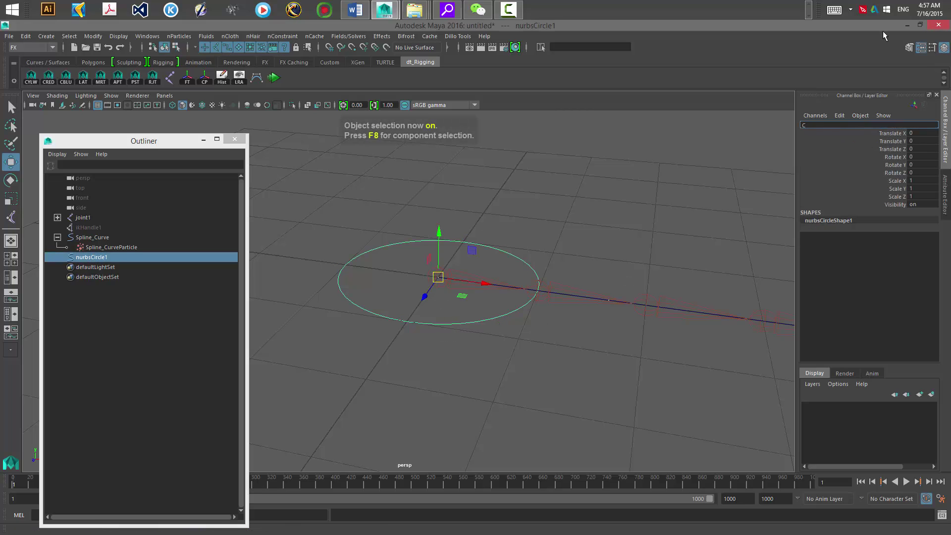
{"action": "type", "text": "ontroller"}
{"action": "key", "text": "Return"}
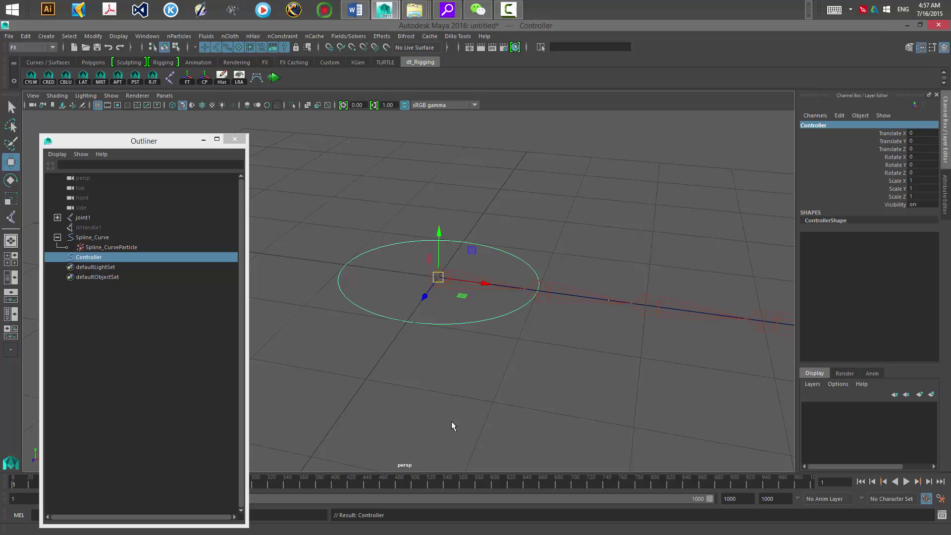
{"action": "right_click_drag", "start_coordinate": [506, 359], "coordinate": [425, 331], "text": "alt"}
{"action": "left_click_drag", "start_coordinate": [425, 331], "coordinate": [411, 340], "text": "alt"}
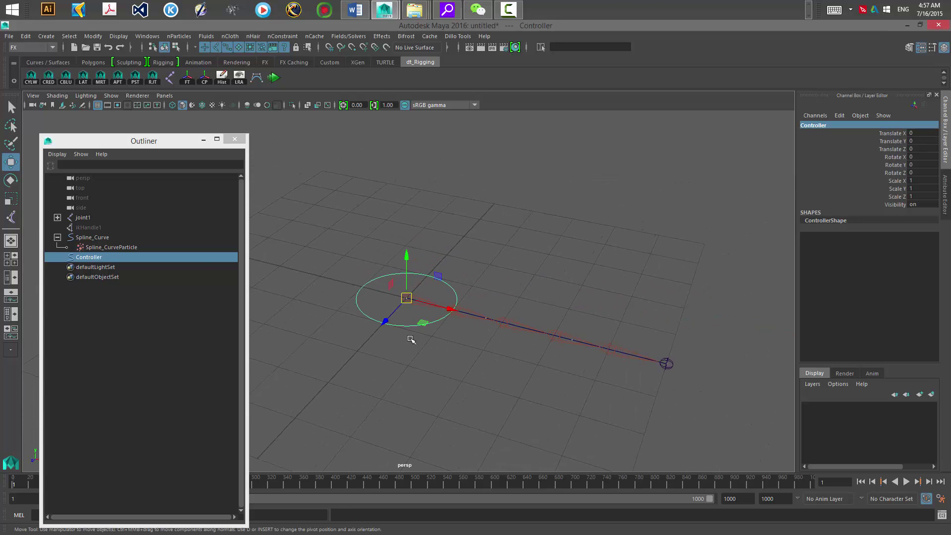
{"action": "left_click", "coordinate": [104, 237]}
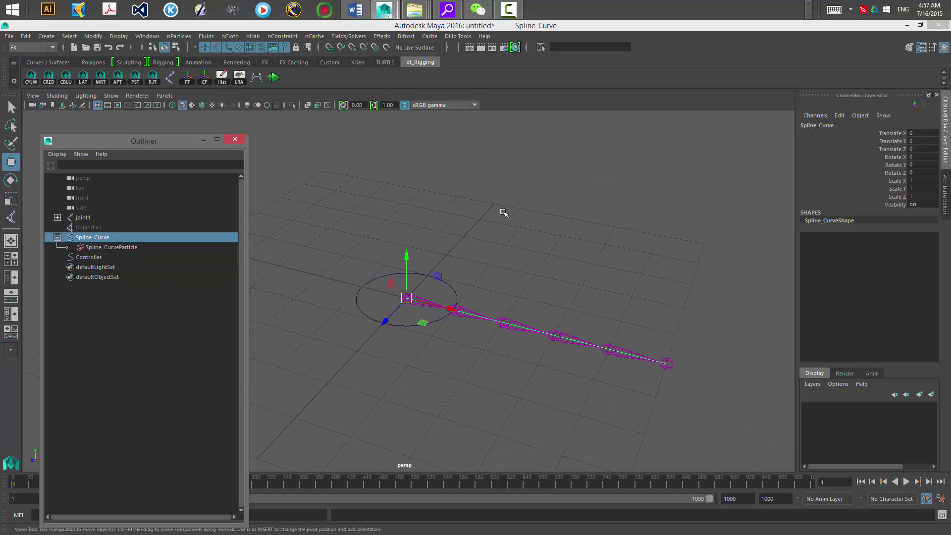
{"action": "left_click_drag", "start_coordinate": [452, 266], "coordinate": [423, 284], "text": "alt"}
{"action": "right_click_drag", "start_coordinate": [361, 246], "coordinate": [421, 303], "text": "alt"}
{"action": "middle_click_drag", "start_coordinate": [421, 304], "coordinate": [451, 285], "text": "alt"}
{"action": "right_click_drag", "start_coordinate": [452, 286], "coordinate": [464, 356], "text": "alt"}
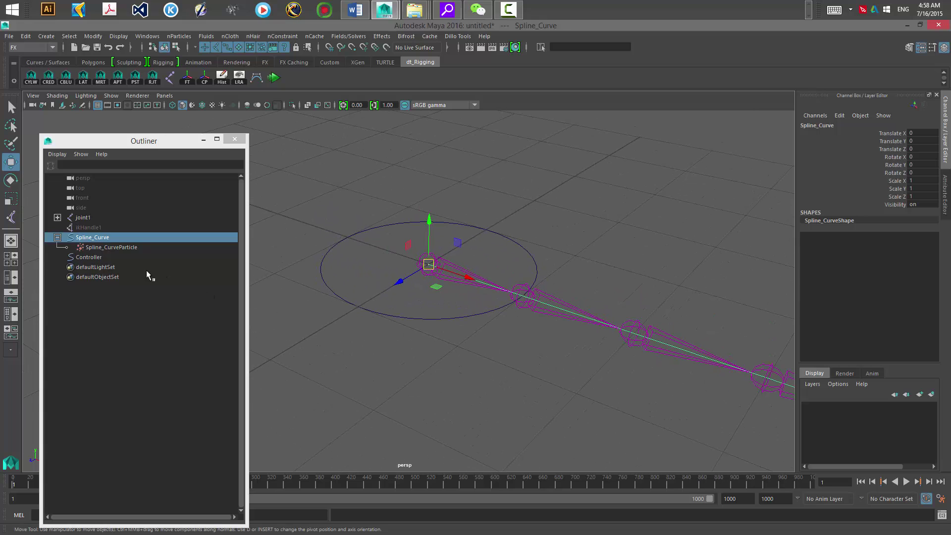
{"action": "key", "text": "ctrl+d"}
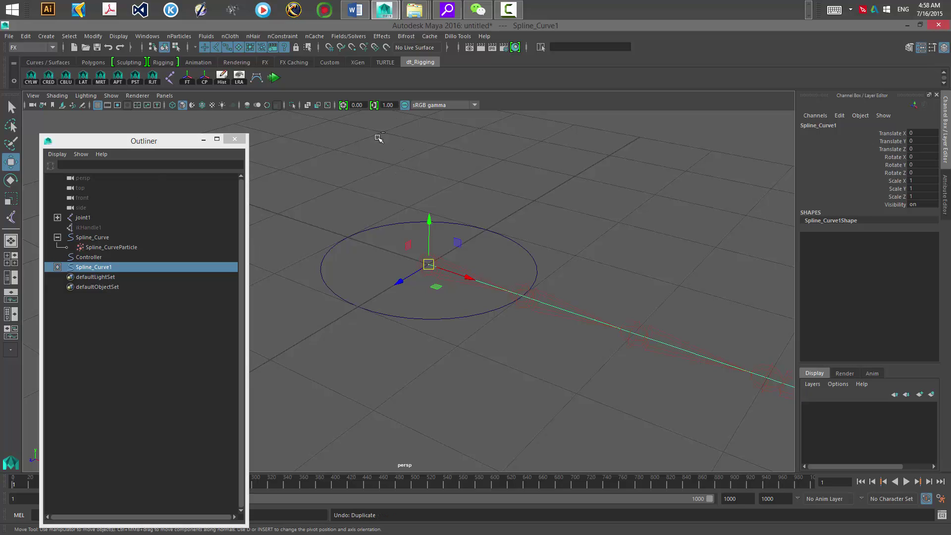
{"action": "key", "text": "ctrl+z"}
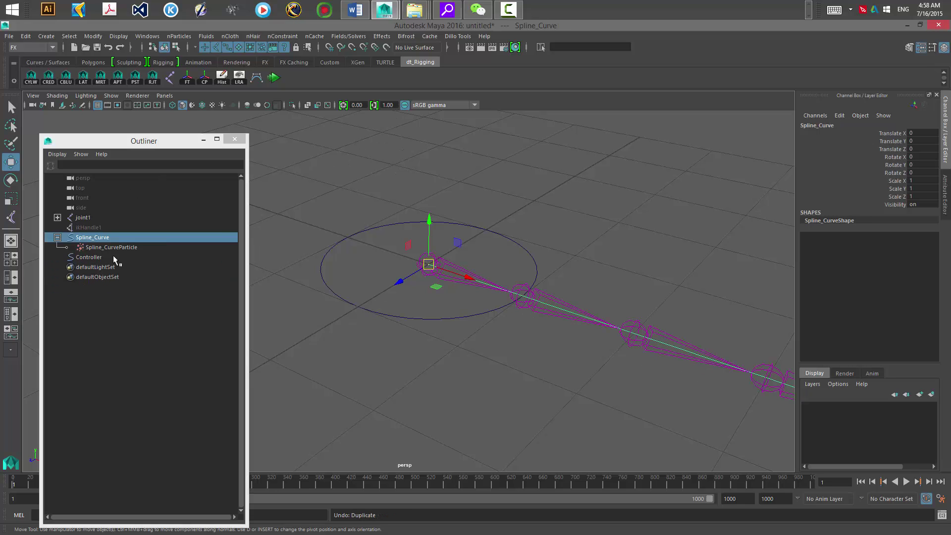
Duplicate Spline_Curve and delete the copied Spline_CurveParticle beneath the duplicate.
{"action": "left_click", "coordinate": [100, 240]}
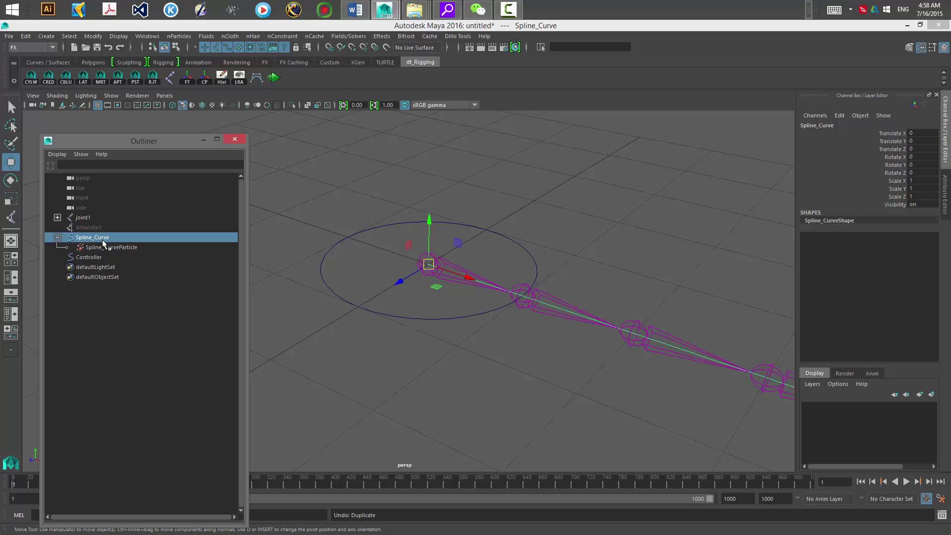
{"action": "key", "text": "ctrl+d"}
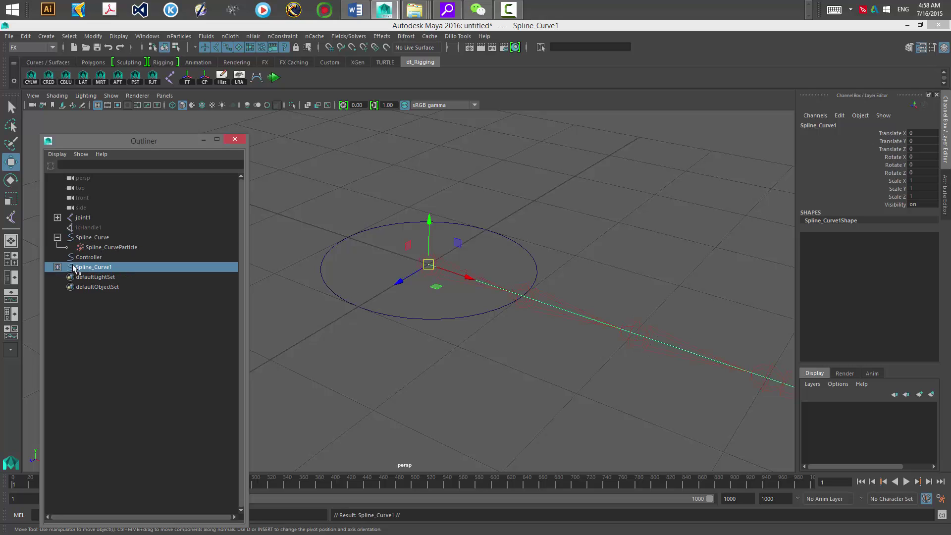
{"action": "left_click", "coordinate": [57, 267]}
{"action": "left_click", "coordinate": [98, 278]}
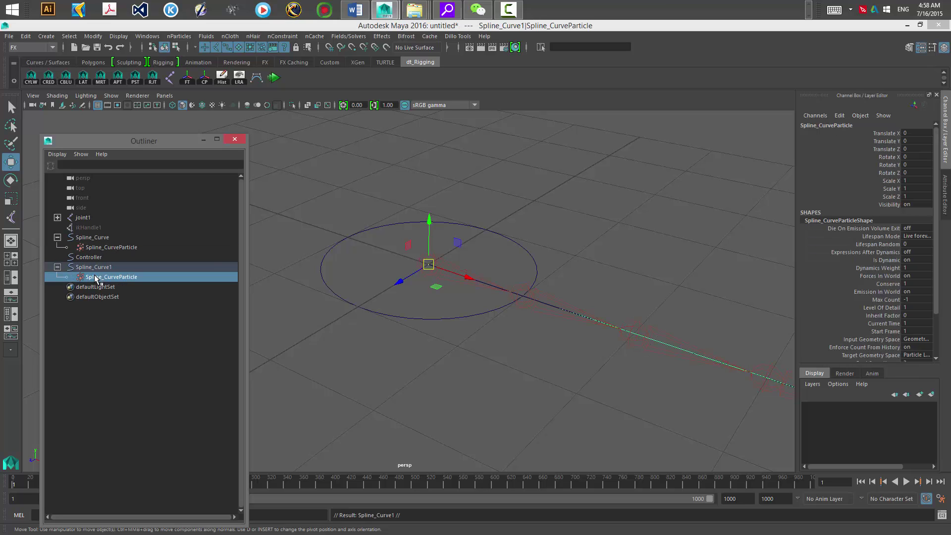
{"action": "key", "text": "Delete"}
Rename the duplicated curve Spline_Curve_goal.
{"action": "left_click", "coordinate": [100, 268]}
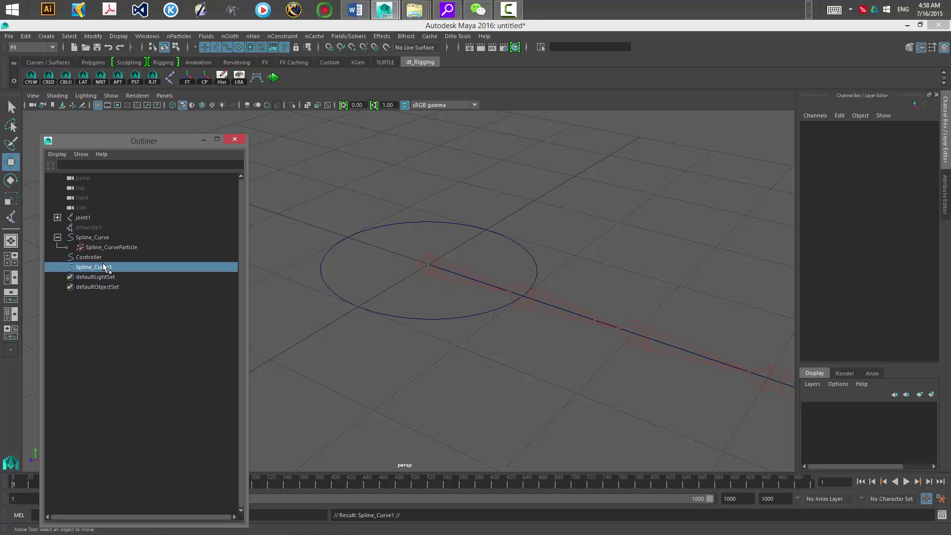
{"action": "double_click", "coordinate": [104, 268]}
{"action": "left_click_drag", "start_coordinate": [98, 267], "coordinate": [115, 267]}
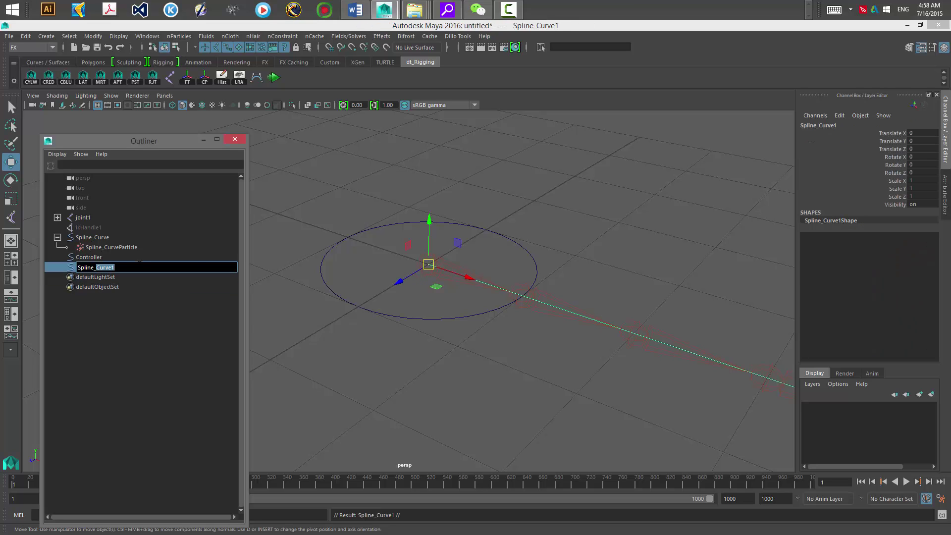
{"action": "left_click", "coordinate": [115, 267]}
{"action": "key", "text": "BackSpace"}
{"action": "type", "text": "_goal"}
{"action": "key", "text": "Return"}
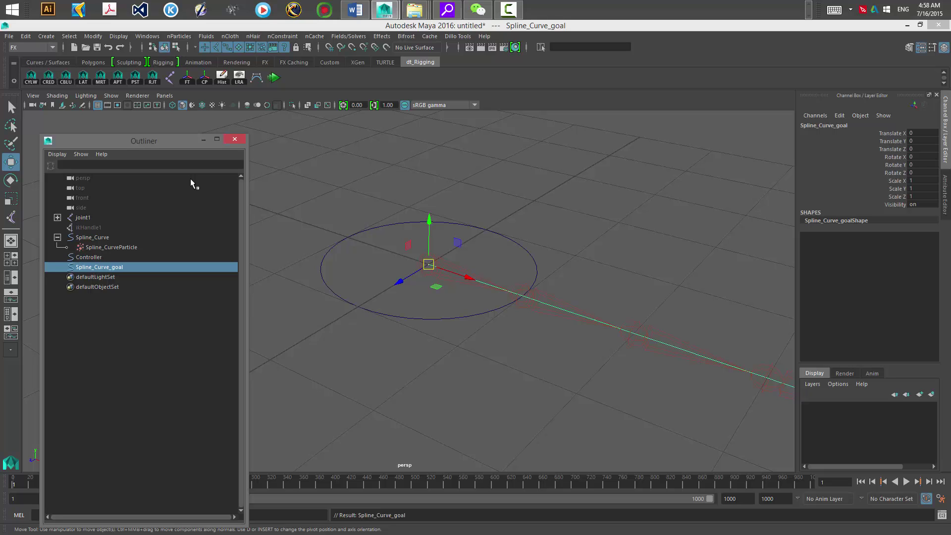
Parent Spline_Curve_goal under Controller and select Controller.
{"action": "middle_click_drag", "start_coordinate": [121, 268], "coordinate": [99, 257]}
{"action": "left_click", "coordinate": [100, 257]}
{"action": "left_click_drag", "start_coordinate": [523, 285], "coordinate": [442, 279], "text": "alt"}
{"action": "scroll", "coordinate": [443, 279], "scroll_direction": "down", "scroll_amount": 3}
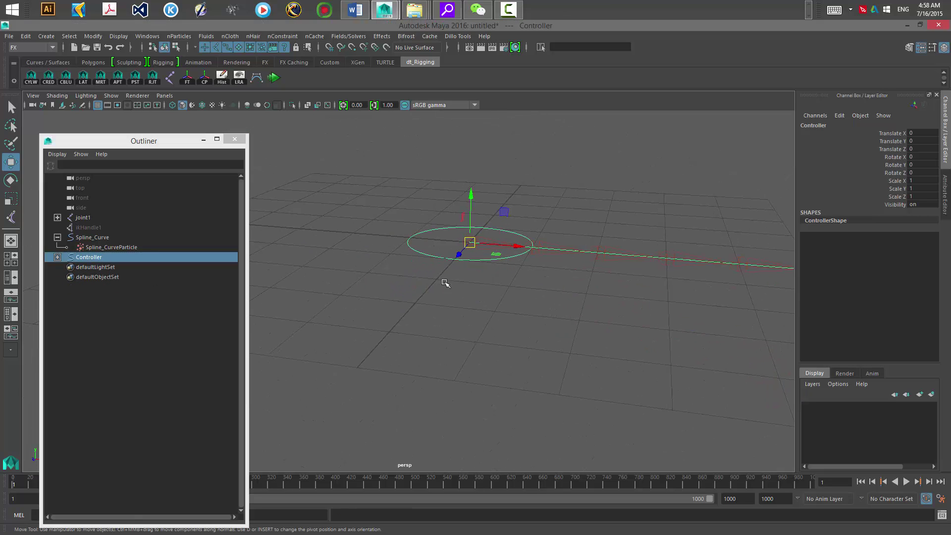
Move Controller up and away from the origin to test how its child curve Spline_Curve_goal follows.
{"action": "left_click_drag", "start_coordinate": [474, 240], "coordinate": [473, 148]}
{"action": "middle_click_drag", "start_coordinate": [463, 216], "coordinate": [288, 305], "text": "alt"}
{"action": "left_click_drag", "start_coordinate": [465, 227], "coordinate": [501, 300]}
{"action": "left_click_drag", "start_coordinate": [475, 238], "coordinate": [498, 275], "text": "alt"}
{"action": "left_click", "coordinate": [58, 257]}
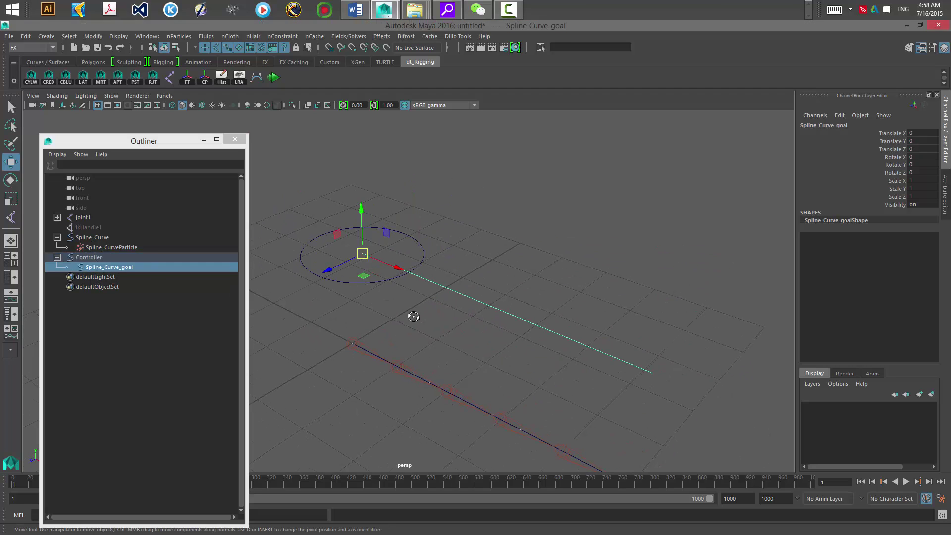
{"action": "left_click_drag", "start_coordinate": [414, 314], "coordinate": [391, 223], "text": "alt"}
{"action": "left_click_drag", "start_coordinate": [387, 218], "coordinate": [410, 266]}
{"action": "left_click_drag", "start_coordinate": [411, 270], "coordinate": [368, 323], "text": "alt"}
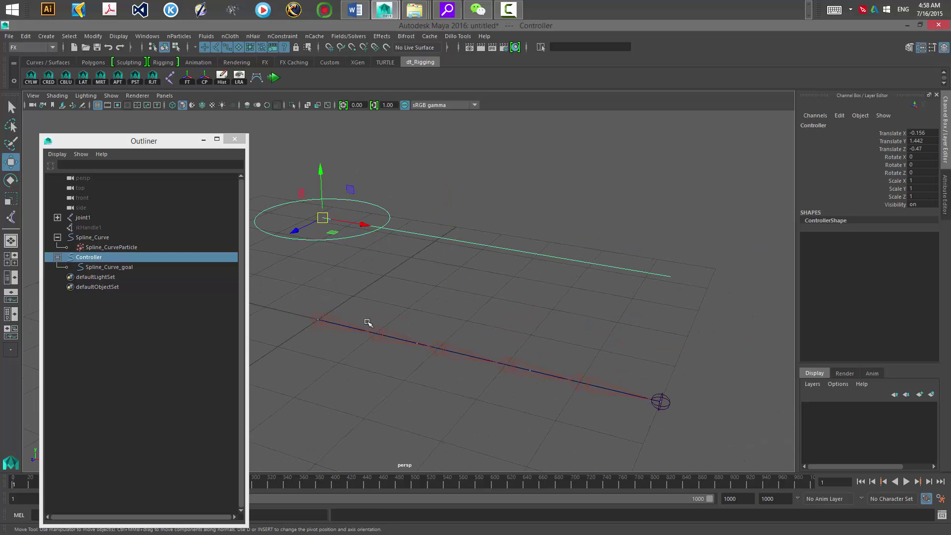
{"action": "left_click_drag", "start_coordinate": [405, 373], "coordinate": [441, 332], "text": "alt"}
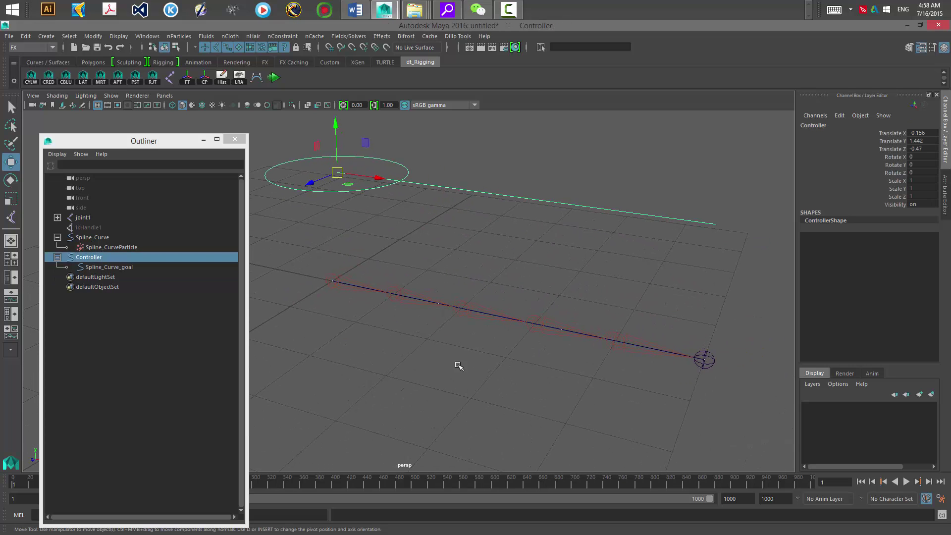
{"action": "left_click_drag", "start_coordinate": [459, 365], "coordinate": [290, 324], "text": "alt"}
Select Spline_CurveParticle, Spline_Curve_goal and Controller in turn to compare the soft body with its goal curve.
{"action": "left_click", "coordinate": [115, 247]}
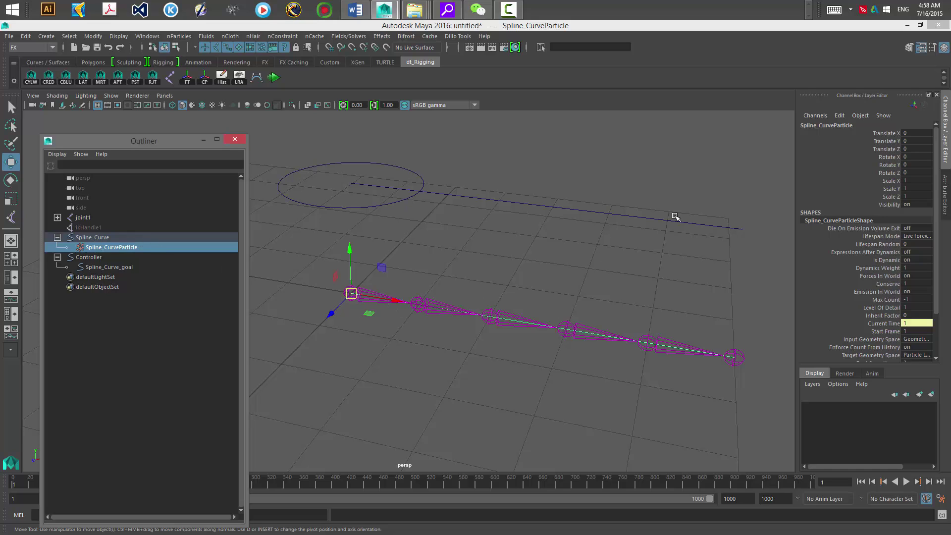
{"action": "left_click", "coordinate": [560, 210]}
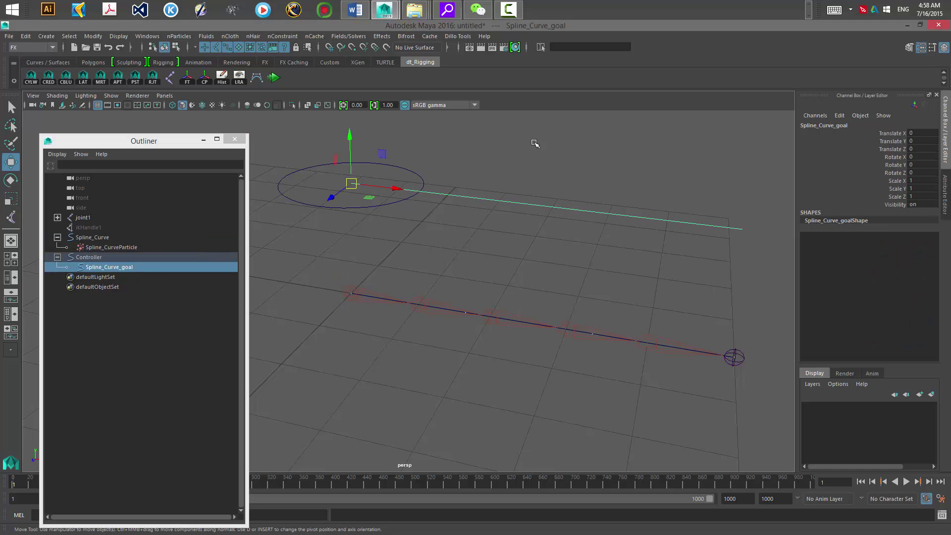
{"action": "left_click", "coordinate": [382, 263]}
{"action": "left_click", "coordinate": [323, 206]}
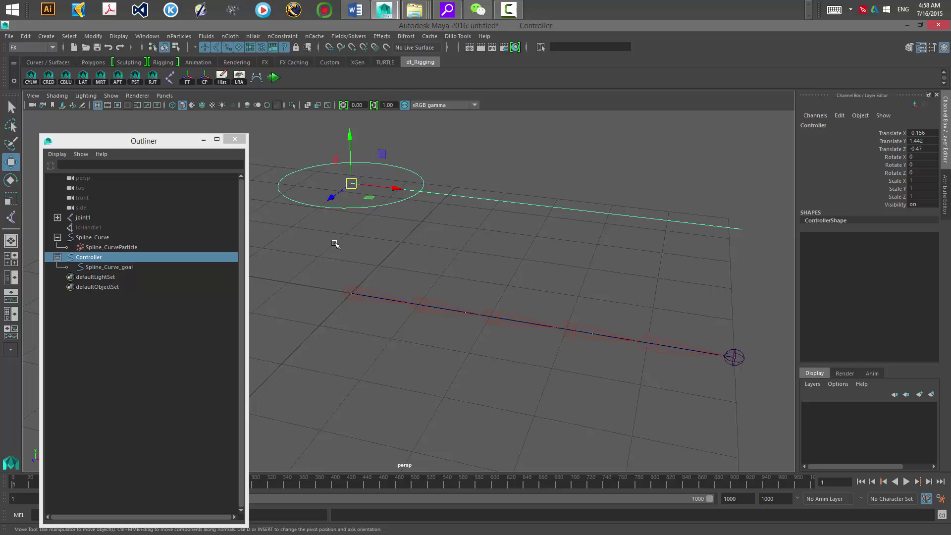
Return Controller to the origin with all translations at 0.
{"action": "middle_click_drag", "start_coordinate": [335, 244], "coordinate": [378, 243], "text": "alt"}
{"action": "left_click_drag", "start_coordinate": [358, 259], "coordinate": [328, 251], "text": "alt"}
{"action": "left_click", "coordinate": [317, 211]}
{"action": "left_click_drag", "start_coordinate": [316, 210], "coordinate": [358, 314], "text": "alt"}
{"action": "left_click", "coordinate": [313, 190]}
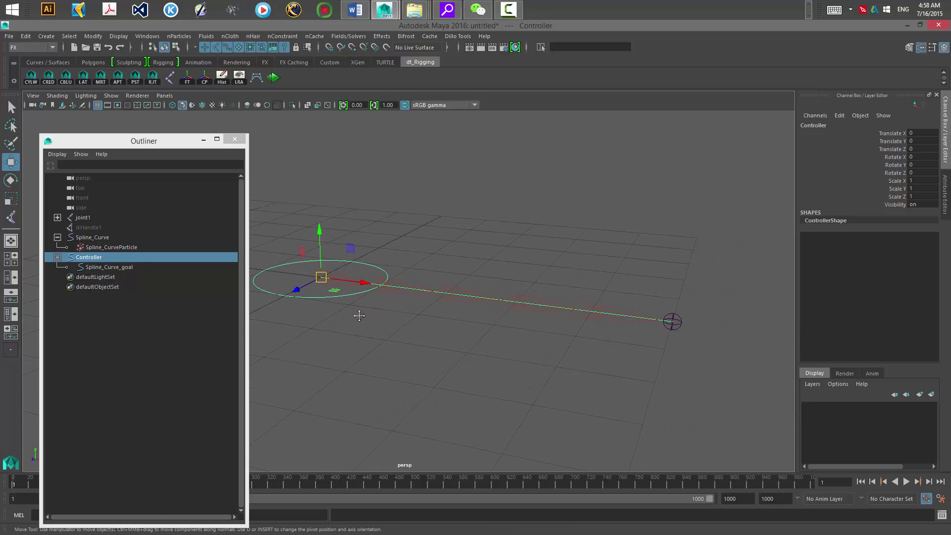
Open the Node Editor with Controller graphed, remove ControllerShape from the graph and move the editor clear of the Outliner.
{"action": "right_click_drag", "start_coordinate": [359, 314], "coordinate": [229, 173], "text": "alt"}
{"action": "middle_click_drag", "start_coordinate": [319, 183], "coordinate": [369, 188], "text": "alt"}
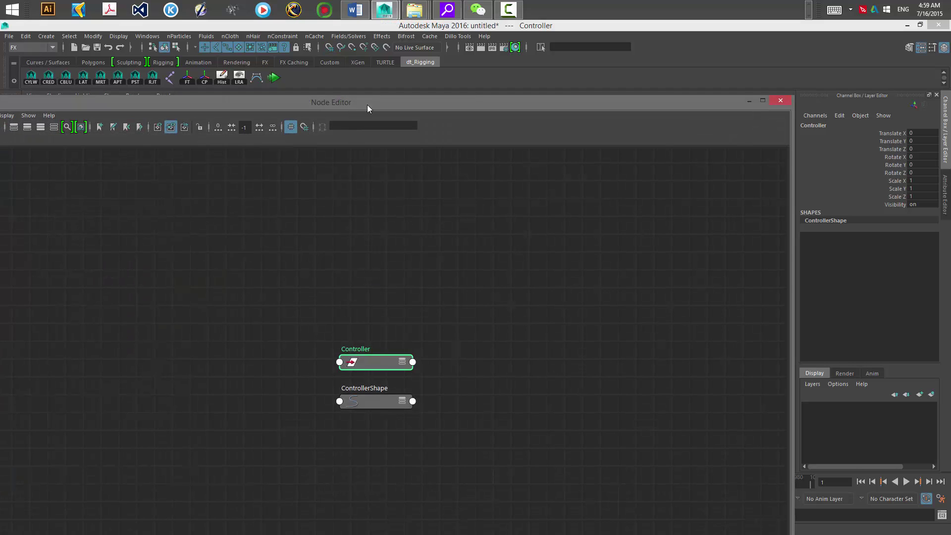
{"action": "double_click", "coordinate": [367, 105]}
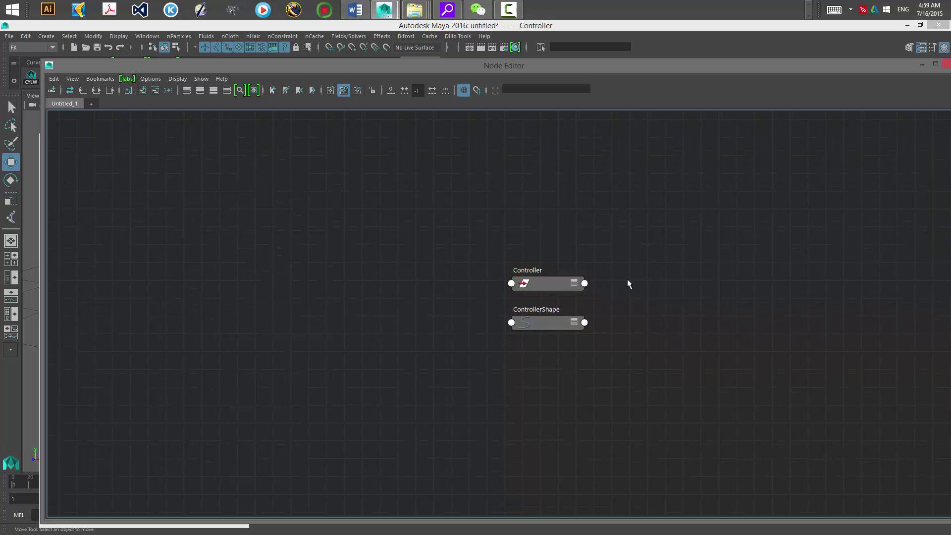
{"action": "left_click_drag", "start_coordinate": [526, 324], "coordinate": [416, 364]}
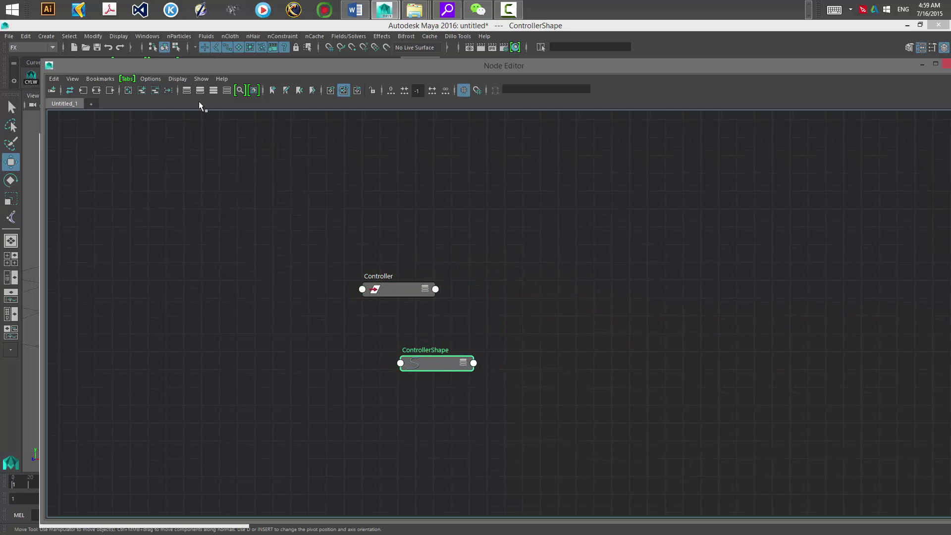
{"action": "left_click", "coordinate": [155, 90]}
{"action": "left_click_drag", "start_coordinate": [189, 69], "coordinate": [394, 54]}
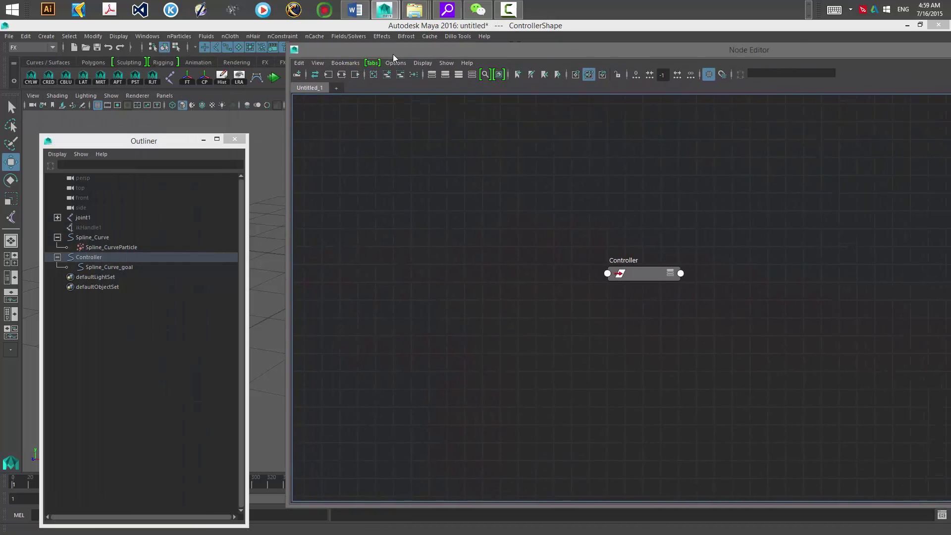
Add Spline_CurveParticle to the node graph and separate its transform node from Spline_CurveParticleShape.
{"action": "left_click", "coordinate": [108, 247]}
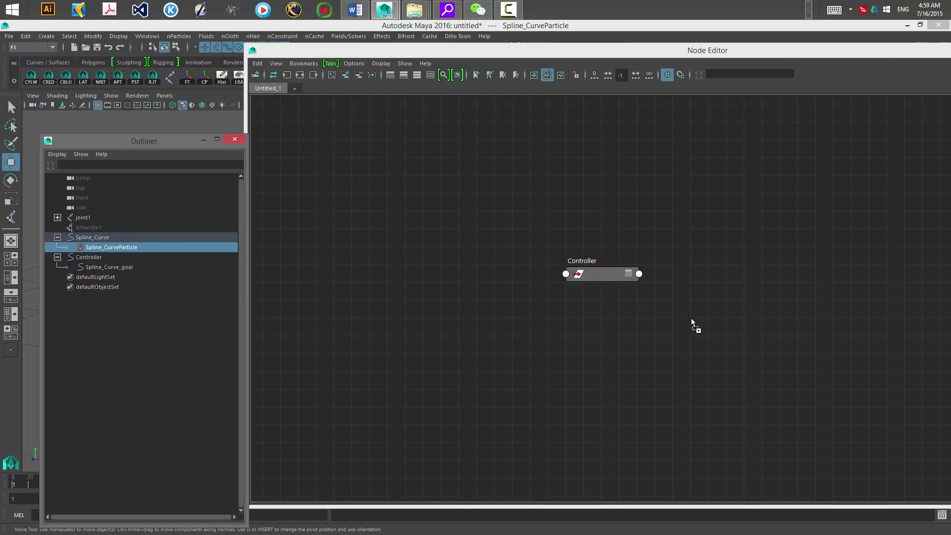
{"action": "middle_click_drag", "start_coordinate": [116, 248], "coordinate": [669, 353]}
{"action": "left_click_drag", "start_coordinate": [669, 353], "coordinate": [728, 206]}
{"action": "left_click_drag", "start_coordinate": [787, 353], "coordinate": [409, 155]}
{"action": "left_click_drag", "start_coordinate": [754, 206], "coordinate": [754, 194]}
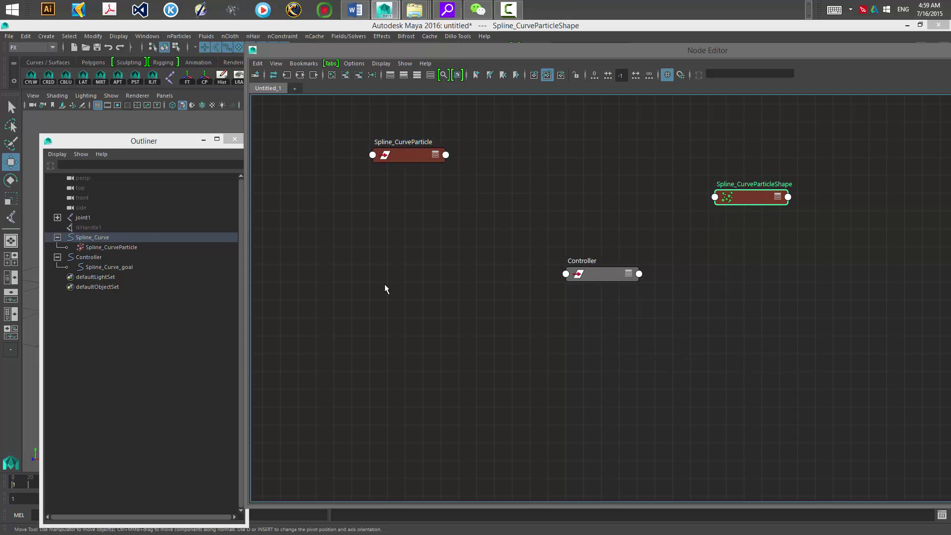
Add Spline_Curve_goal to the node graph and arrange its shape node below Spline_CurveParticleShape.
{"action": "left_click", "coordinate": [106, 268]}
{"action": "middle_click_drag", "start_coordinate": [110, 270], "coordinate": [747, 341]}
{"action": "middle_click_drag", "start_coordinate": [700, 290], "coordinate": [431, 302], "text": "alt"}
{"action": "left_click", "coordinate": [574, 400]}
{"action": "left_click_drag", "start_coordinate": [613, 359], "coordinate": [291, 387]}
{"action": "left_click_drag", "start_coordinate": [513, 362], "coordinate": [464, 365]}
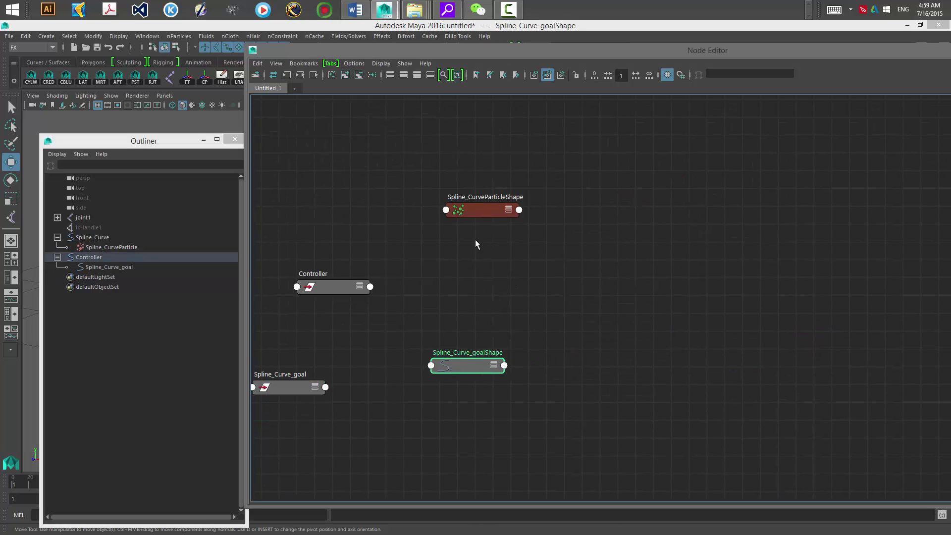
{"action": "left_click_drag", "start_coordinate": [481, 210], "coordinate": [472, 226]}
{"action": "left_click_drag", "start_coordinate": [470, 366], "coordinate": [484, 366]}
{"action": "left_click_drag", "start_coordinate": [485, 223], "coordinate": [501, 218]}
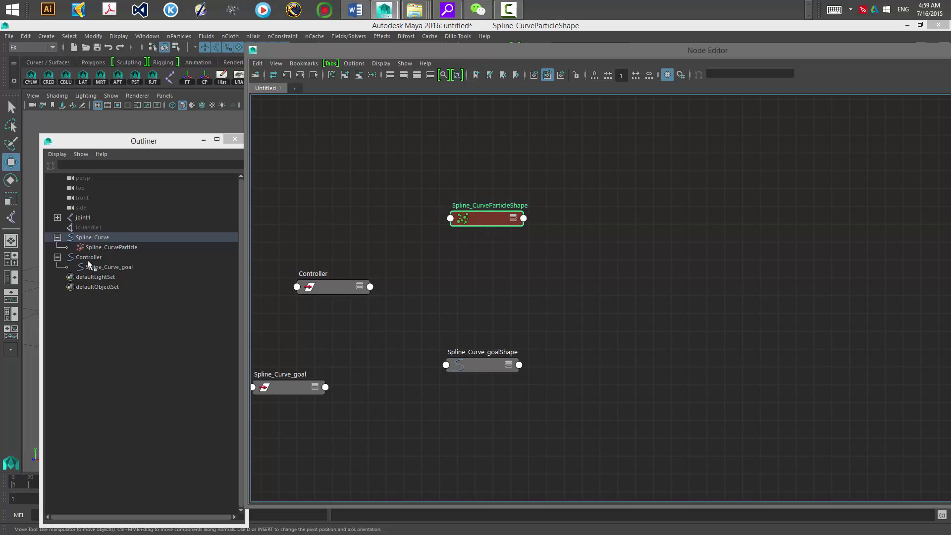
Create a goal from Spline_CurveParticle to Spline_Curve_goal with reset options and a goal weight of 1.
{"action": "left_click", "coordinate": [110, 246]}
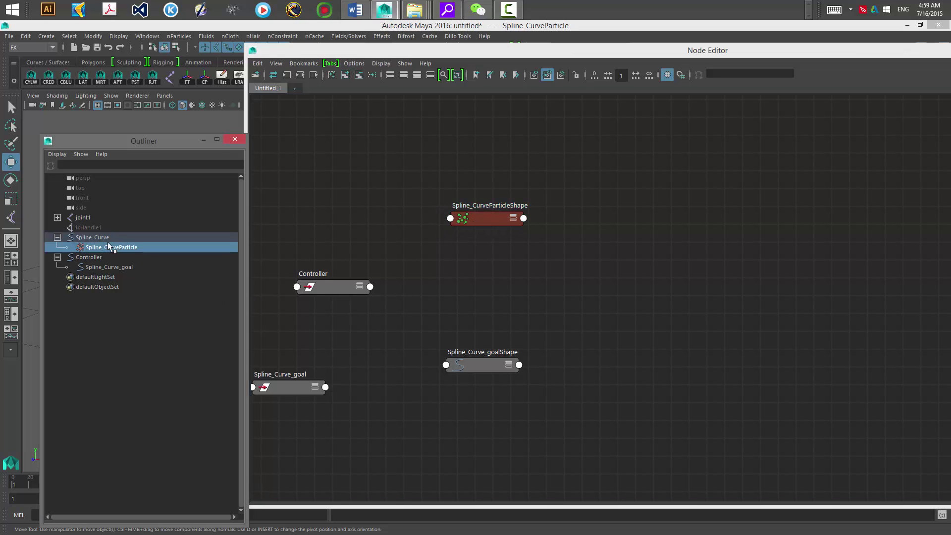
{"action": "left_click", "coordinate": [120, 266], "text": "ctrl"}
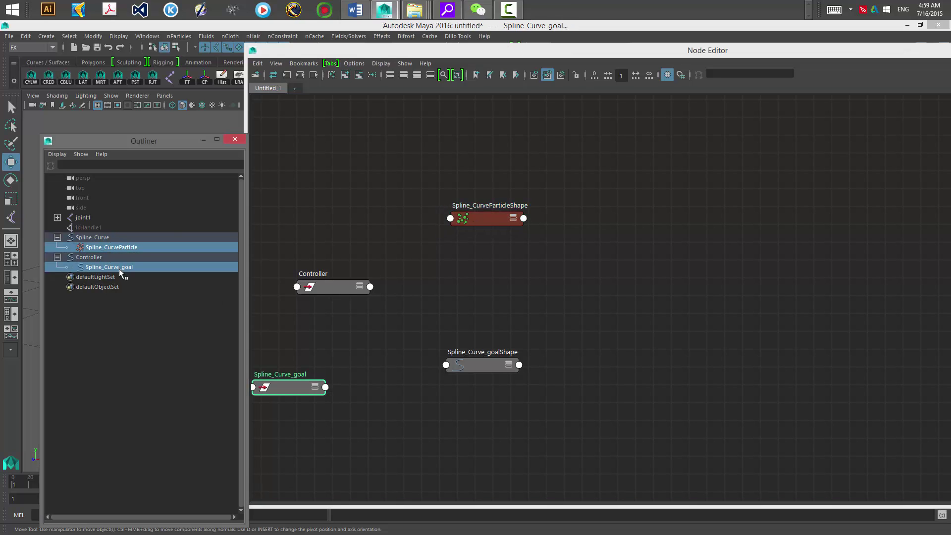
{"action": "left_click", "coordinate": [179, 36]}
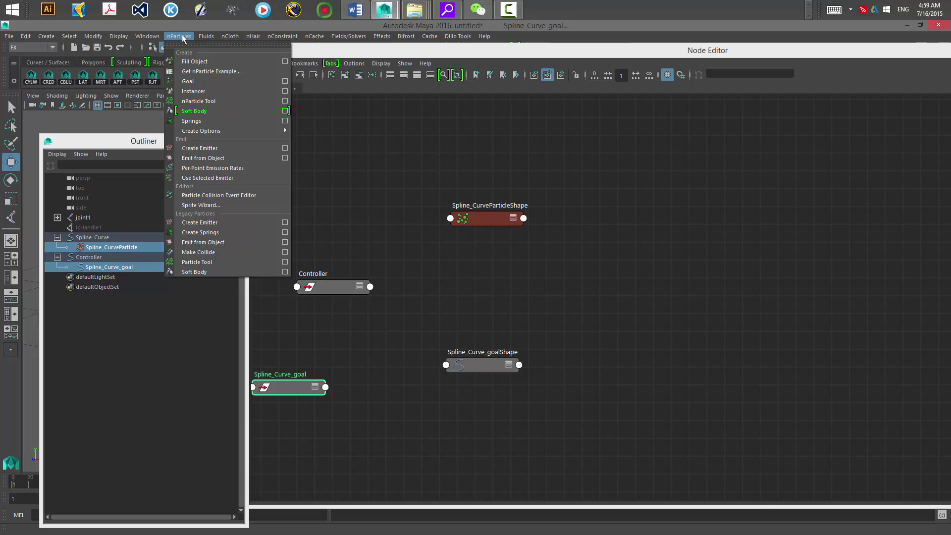
{"action": "left_click", "coordinate": [284, 80]}
{"action": "left_click", "coordinate": [401, 151]}
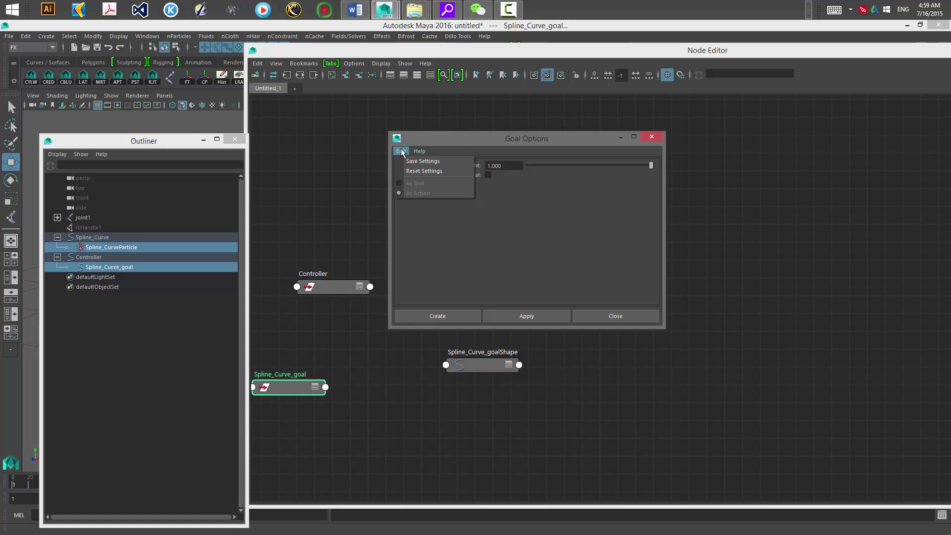
{"action": "left_click", "coordinate": [425, 168]}
{"action": "left_click_drag", "start_coordinate": [602, 164], "coordinate": [676, 228]}
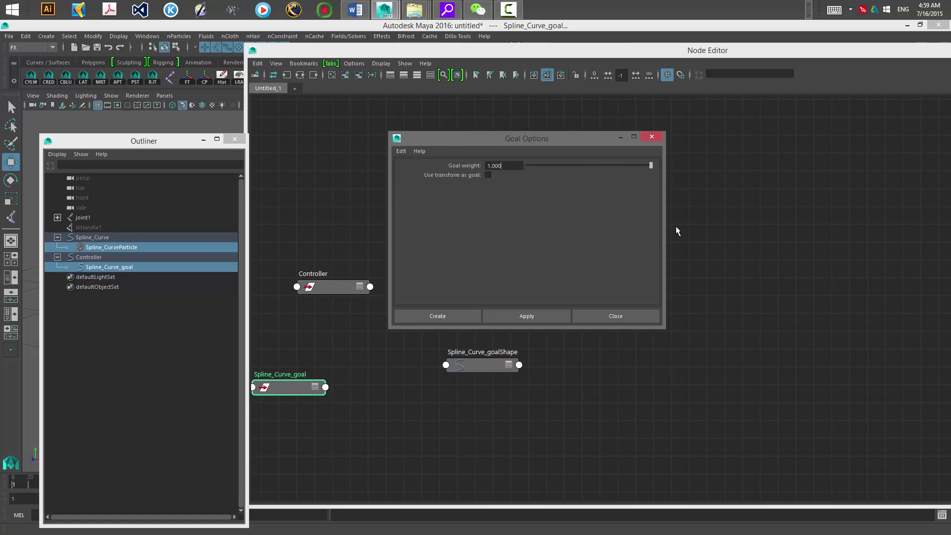
{"action": "left_click", "coordinate": [436, 316]}
Move Spline_CurveParticleShape beside Spline_Curve_goalShape, expand both nodes' full attributes and trace the goal connection between them.
{"action": "left_click_drag", "start_coordinate": [487, 222], "coordinate": [719, 323]}
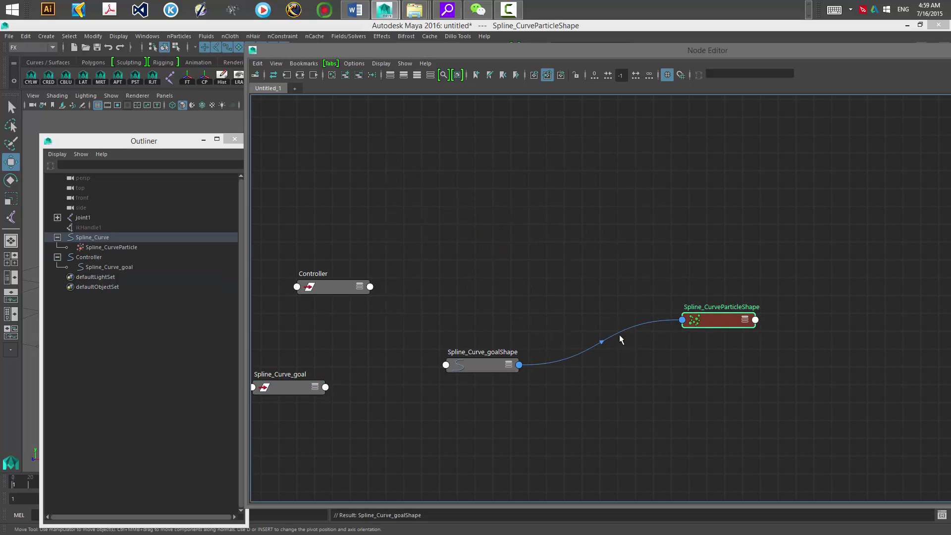
{"action": "left_click", "coordinate": [485, 367], "text": "shift"}
{"action": "key", "text": "3"}
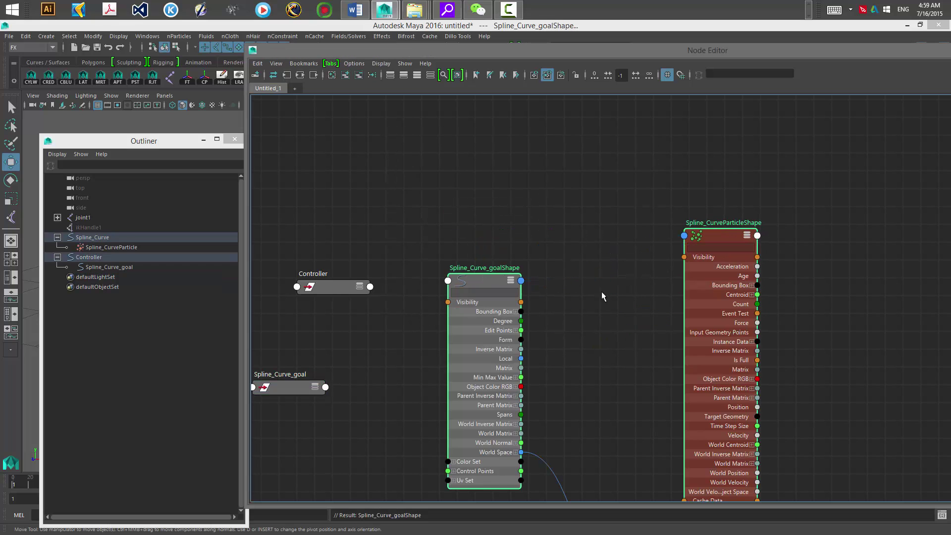
{"action": "scroll", "coordinate": [595, 217], "scroll_direction": "down", "scroll_amount": 3}
{"action": "scroll", "coordinate": [558, 396], "scroll_direction": "up", "scroll_amount": 8}
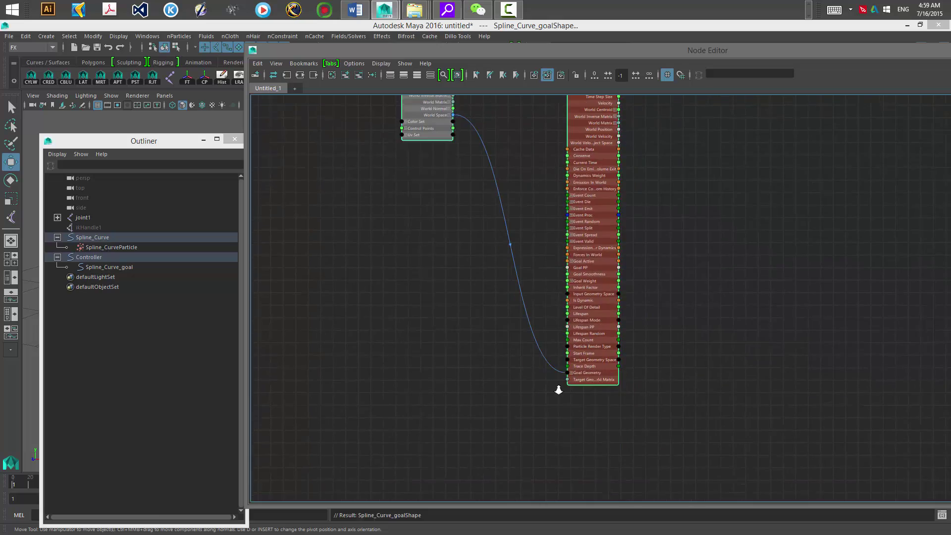
{"action": "middle_click_drag", "start_coordinate": [482, 232], "coordinate": [518, 395], "text": "alt"}
{"action": "middle_click_drag", "start_coordinate": [450, 223], "coordinate": [486, 408], "text": "alt"}
{"action": "middle_click_drag", "start_coordinate": [580, 495], "coordinate": [445, 225], "text": "alt"}
{"action": "middle_click_drag", "start_coordinate": [544, 476], "coordinate": [423, 261], "text": "alt"}
{"action": "right_click_drag", "start_coordinate": [520, 305], "coordinate": [550, 379], "text": "alt"}
Clear the Node Editor from the viewport and move Controller about 1 unit up to test the goal.
{"action": "left_click_drag", "start_coordinate": [677, 50], "coordinate": [537, 415]}
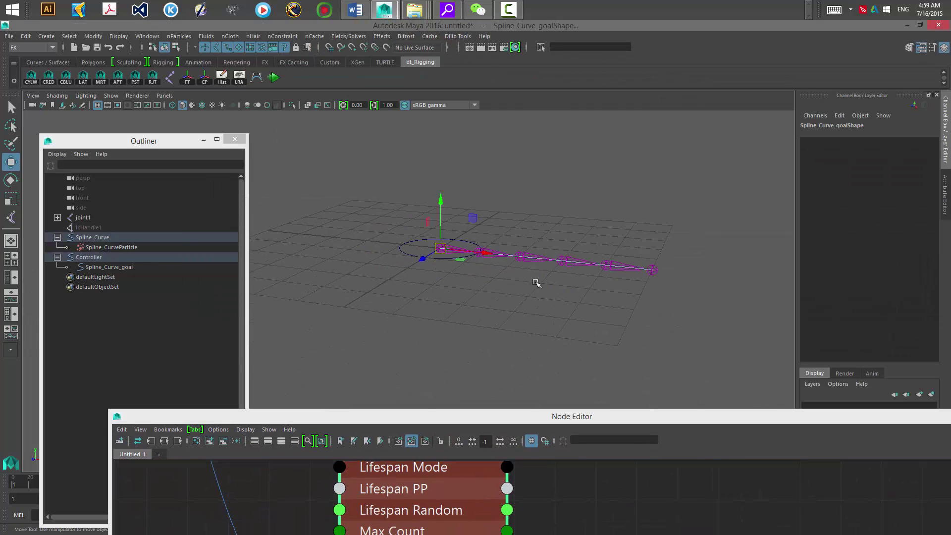
{"action": "left_click", "coordinate": [401, 258]}
{"action": "left_click", "coordinate": [401, 258]}
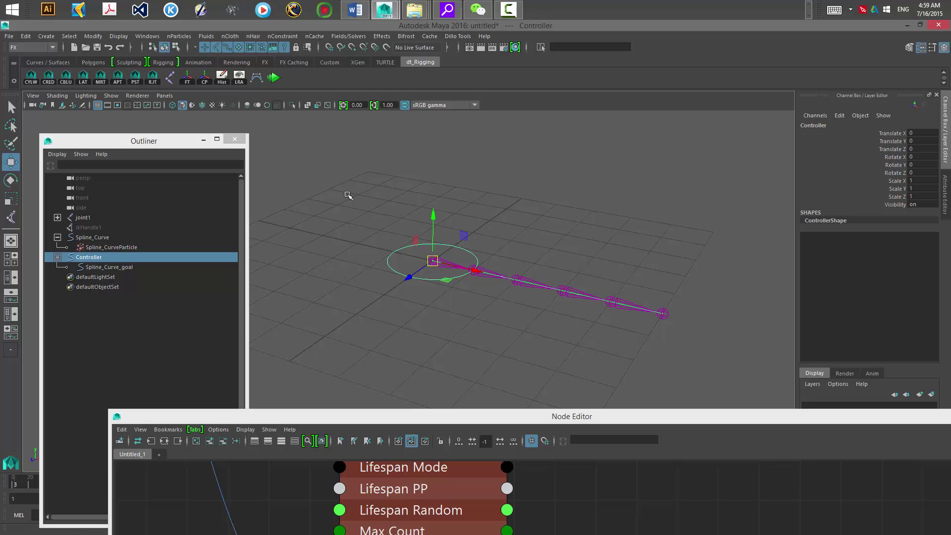
{"action": "left_click_drag", "start_coordinate": [347, 193], "coordinate": [442, 174], "text": "alt"}
{"action": "left_click_drag", "start_coordinate": [469, 267], "coordinate": [427, 282], "text": "alt"}
{"action": "left_click", "coordinate": [445, 281]}
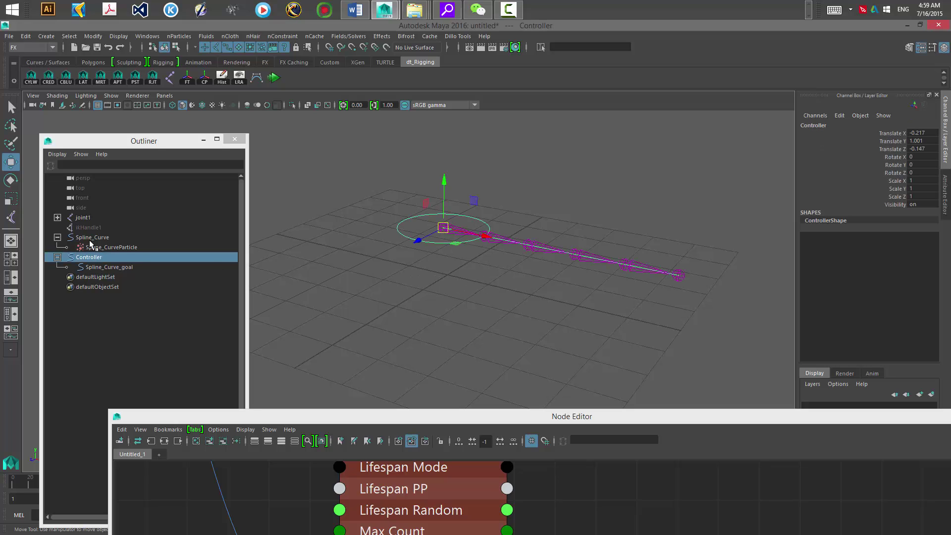
Select Spline_CurveParticleShape in the node graph and move the Node Editor clear of the viewport.
{"action": "left_click", "coordinate": [125, 246]}
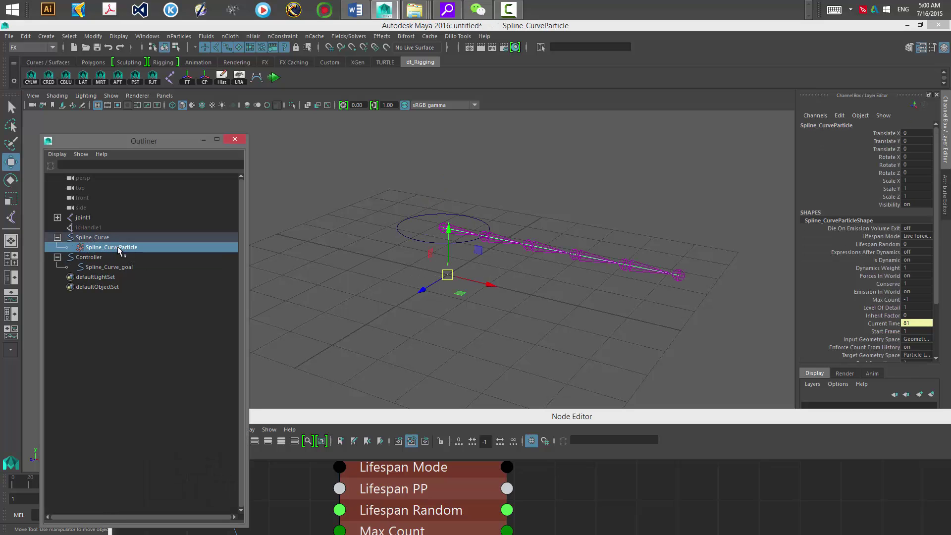
{"action": "left_click_drag", "start_coordinate": [346, 423], "coordinate": [406, 213]}
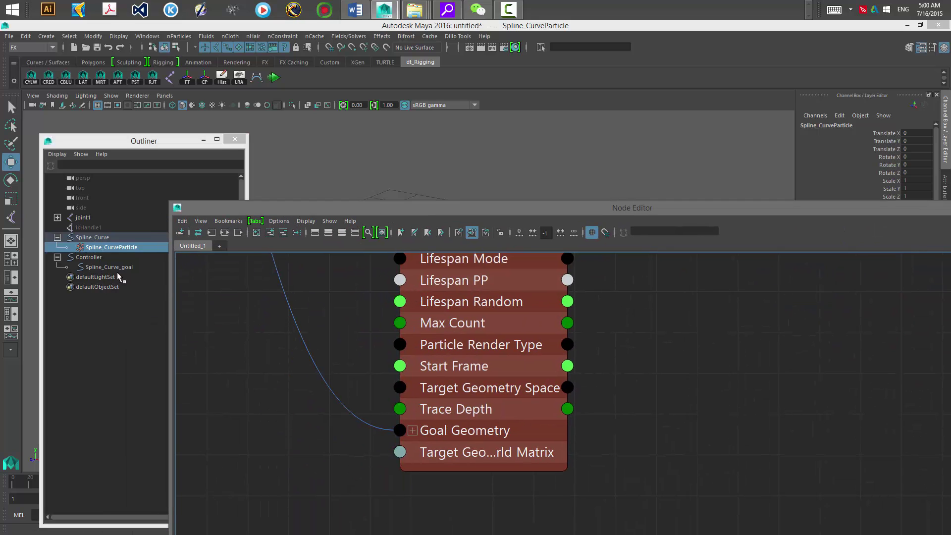
{"action": "left_click", "coordinate": [114, 266]}
{"action": "middle_click_drag", "start_coordinate": [374, 341], "coordinate": [410, 427], "text": "alt"}
{"action": "middle_click_drag", "start_coordinate": [368, 278], "coordinate": [401, 384], "text": "alt"}
{"action": "scroll", "coordinate": [384, 351], "scroll_direction": "down", "scroll_amount": 5}
{"action": "middle_click_drag", "start_coordinate": [304, 264], "coordinate": [403, 423], "text": "alt"}
{"action": "scroll", "coordinate": [382, 389], "scroll_direction": "down", "scroll_amount": 5}
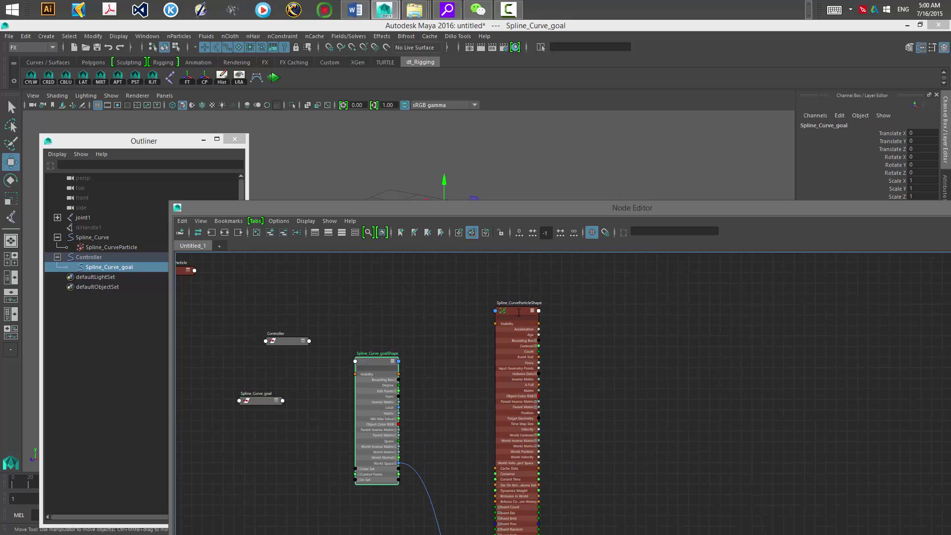
{"action": "left_click", "coordinate": [518, 313]}
{"action": "left_click_drag", "start_coordinate": [562, 207], "coordinate": [368, 403]}
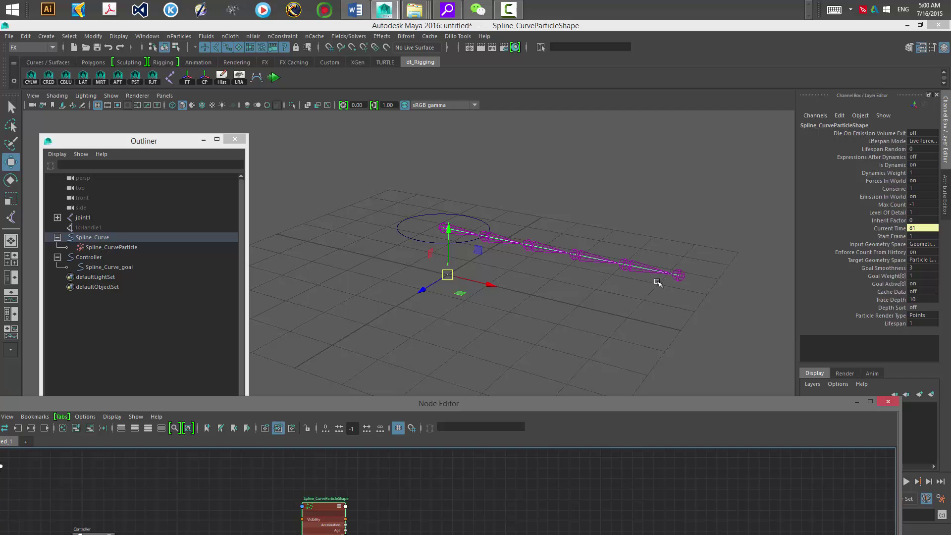
Set the goal weight of Spline_CurveParticleShape towards Spline_Curve_goalShape to 0.7.
{"action": "key", "text": "ctrl+a"}
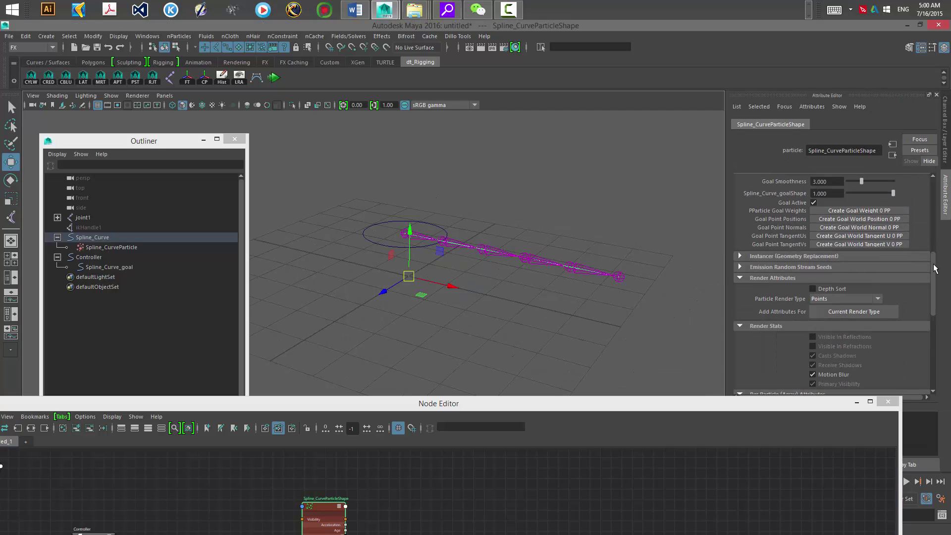
{"action": "scroll", "coordinate": [894, 250], "scroll_direction": "up", "scroll_amount": 4}
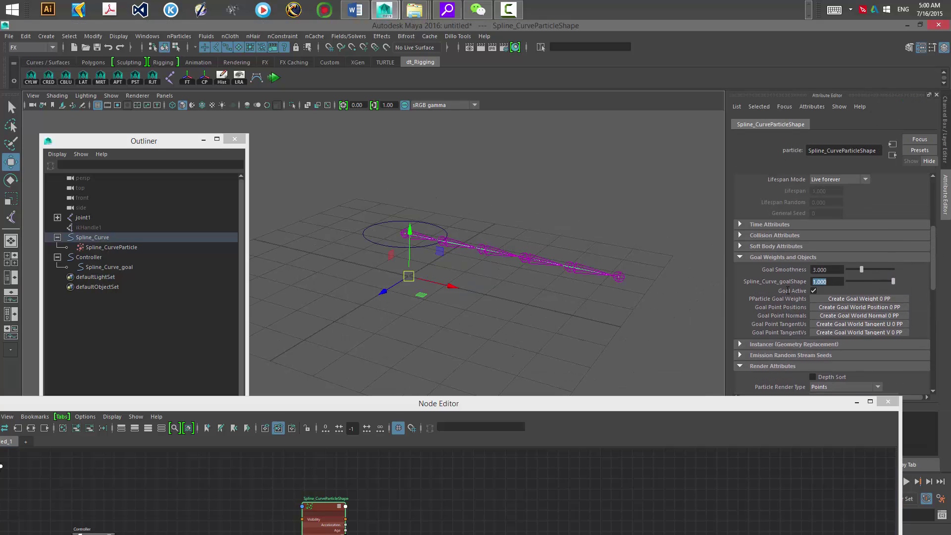
{"action": "middle_click_drag", "start_coordinate": [541, 303], "coordinate": [562, 267], "text": "alt"}
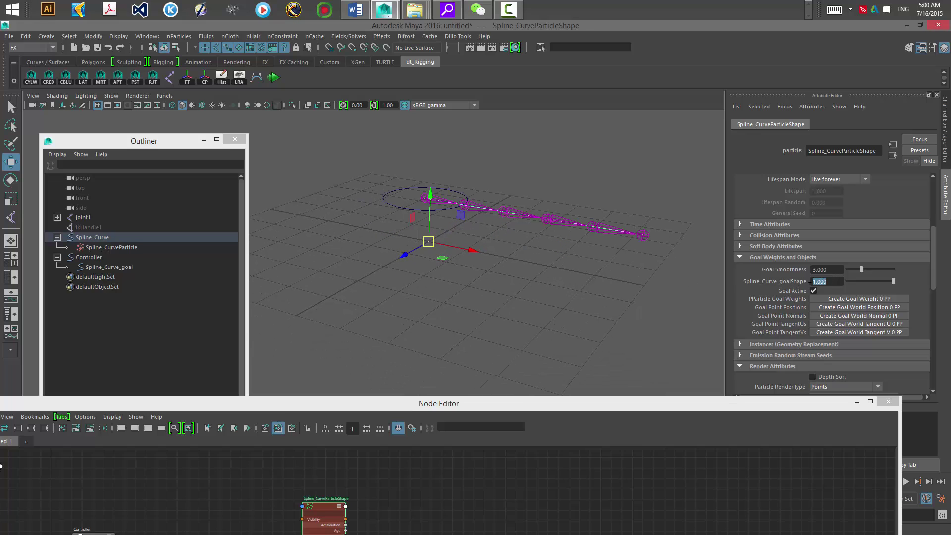
{"action": "right_click_drag", "start_coordinate": [476, 292], "coordinate": [613, 340], "text": "alt"}
{"action": "left_click_drag", "start_coordinate": [614, 340], "coordinate": [594, 289], "text": "alt"}
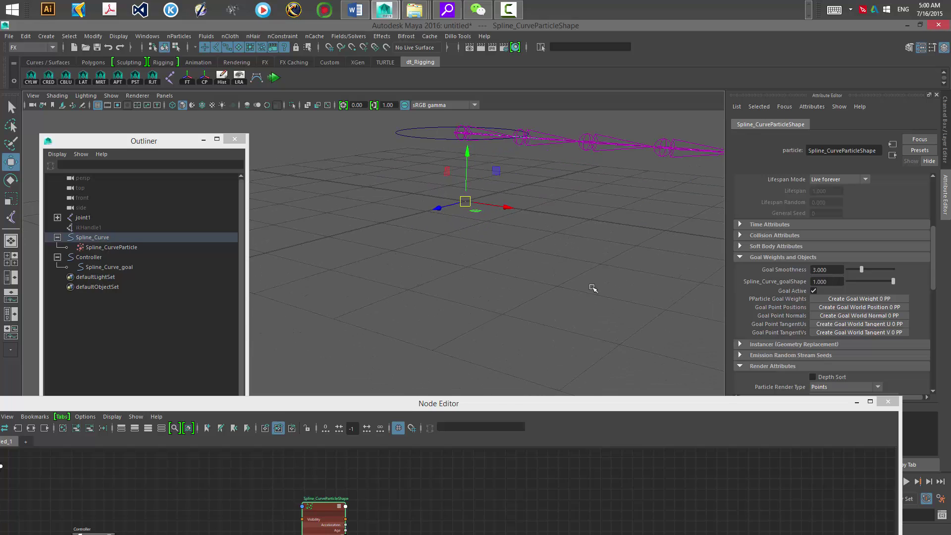
{"action": "middle_click_drag", "start_coordinate": [594, 288], "coordinate": [565, 301], "text": "alt"}
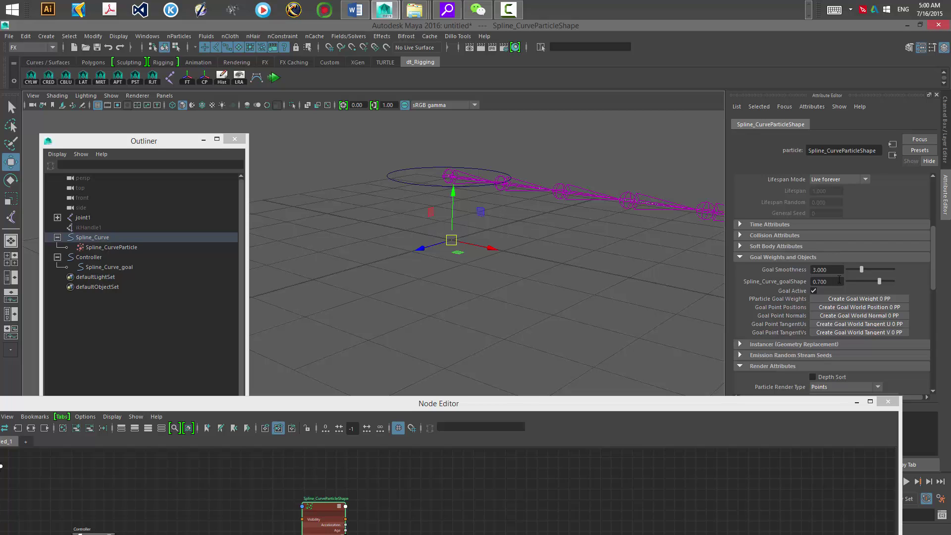
Select Controller and move it during interactive playback to test the chain's reaction to the 0.7 goal weight.
{"action": "left_click_drag", "start_coordinate": [428, 327], "coordinate": [471, 314], "text": "alt"}
{"action": "left_click", "coordinate": [481, 226]}
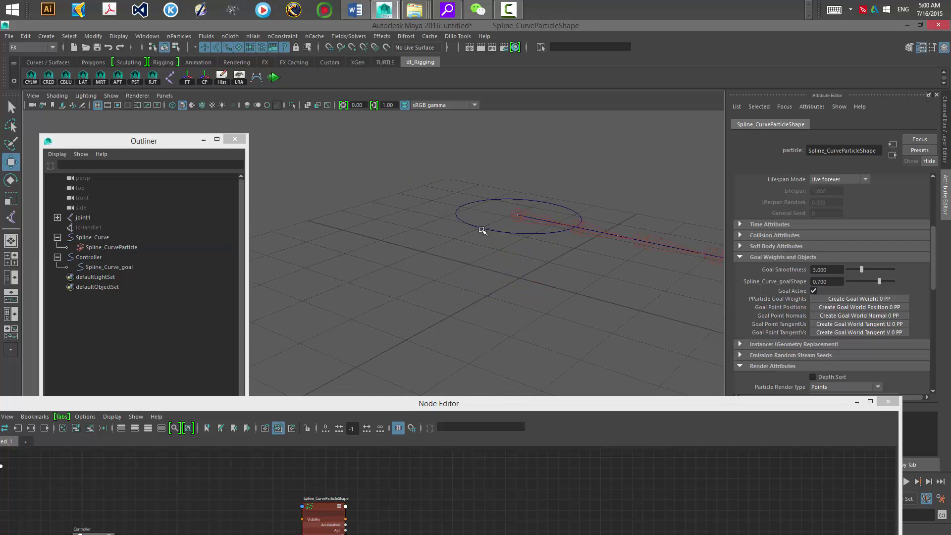
{"action": "left_click", "coordinate": [480, 228]}
{"action": "left_click", "coordinate": [274, 81]}
{"action": "right_click_drag", "start_coordinate": [558, 299], "coordinate": [487, 330], "text": "alt"}
{"action": "middle_click_drag", "start_coordinate": [488, 331], "coordinate": [407, 282], "text": "alt"}
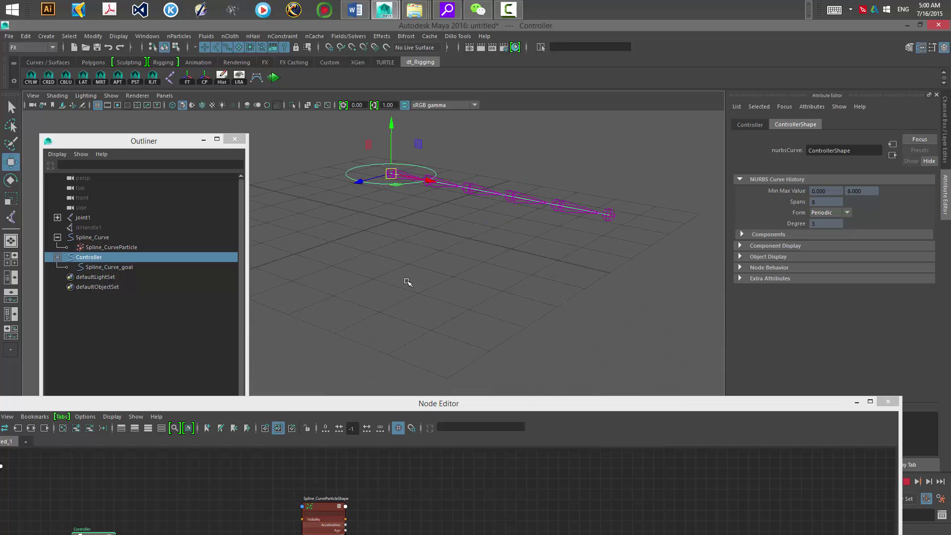
{"action": "left_click_drag", "start_coordinate": [408, 282], "coordinate": [414, 263], "text": "alt"}
{"action": "left_click_drag", "start_coordinate": [402, 175], "coordinate": [404, 286]}
{"action": "left_click_drag", "start_coordinate": [411, 209], "coordinate": [442, 264], "text": "alt"}
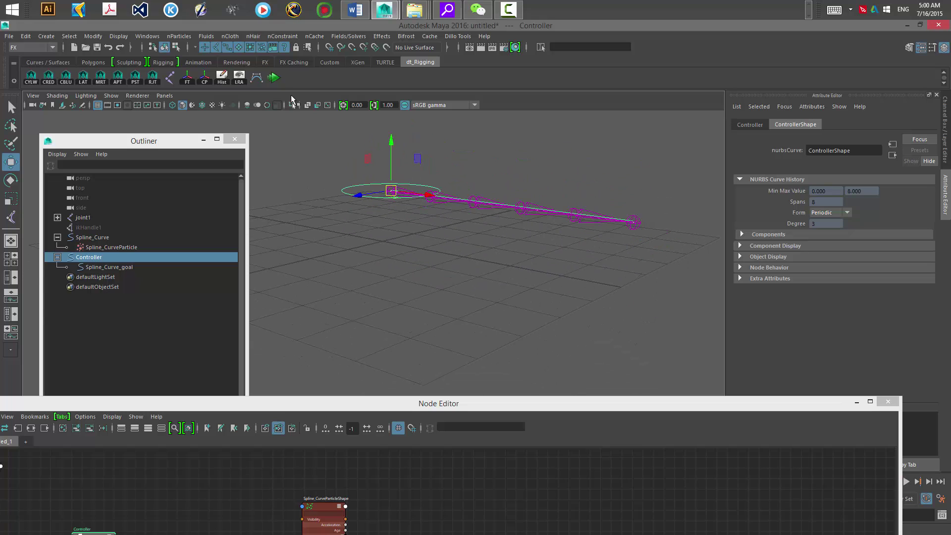
Run interactive playback again, move Controller slightly down and stop the playback.
{"action": "left_click", "coordinate": [274, 77]}
{"action": "mouse_move", "coordinate": [400, 202]}
{"action": "left_mouse_down"}
{"action": "mouse_move", "coordinate": [393, 272]}
{"action": "mouse_move", "coordinate": [396, 159]}
{"action": "mouse_move", "coordinate": [400, 247]}
{"action": "mouse_move", "coordinate": [396, 161]}
{"action": "mouse_move", "coordinate": [400, 219]}
{"action": "left_mouse_up"}
{"action": "key", "text": "Escape"}
{"action": "left_click_drag", "start_coordinate": [392, 260], "coordinate": [400, 283], "text": "alt"}
{"action": "right_click_drag", "start_coordinate": [400, 283], "coordinate": [419, 286], "text": "alt"}
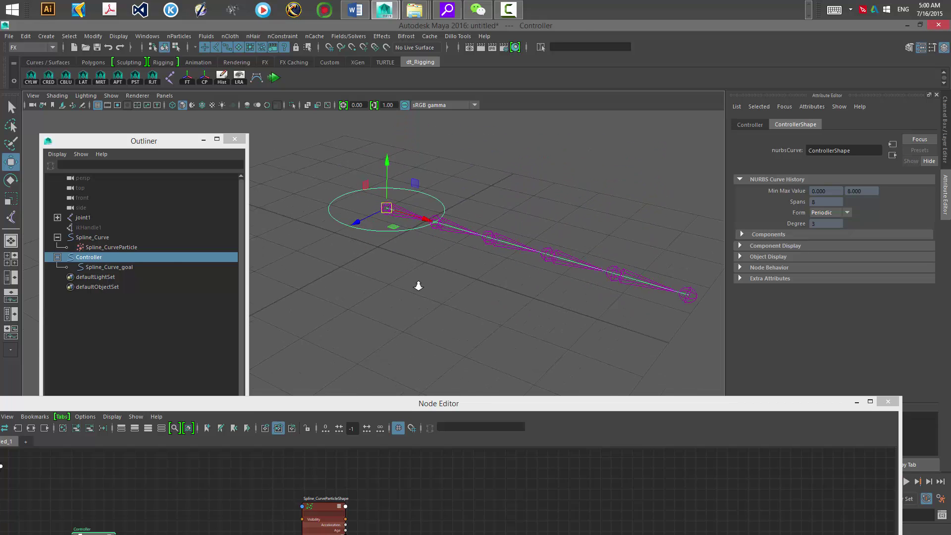
Select Spline_CurveParticle and isolate it in the viewport, keeping object selection mode on.
{"action": "left_click", "coordinate": [168, 248]}
{"action": "left_click", "coordinate": [856, 126]}
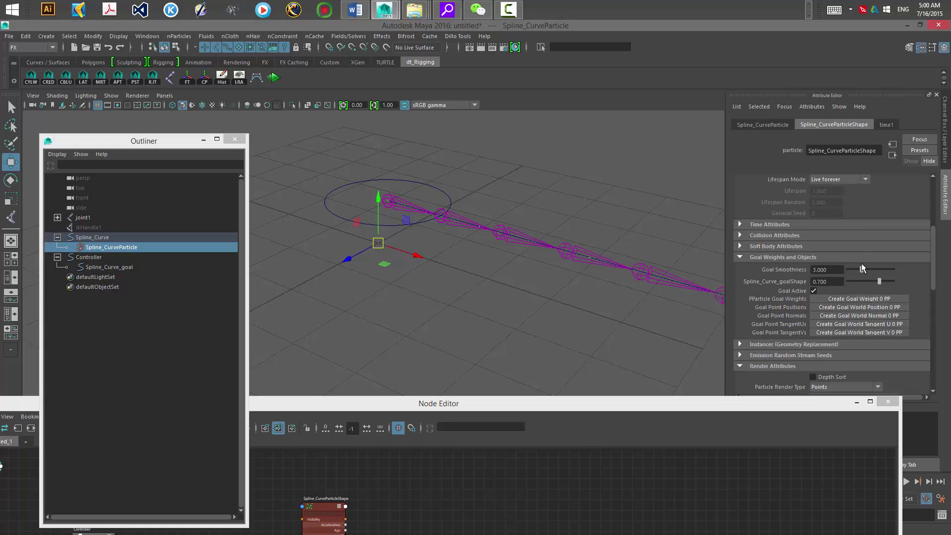
{"action": "mouse_move", "coordinate": [441, 287]}
{"action": "left_mouse_down", "text": "alt"}
{"action": "mouse_move", "coordinate": [463, 297]}
{"action": "mouse_move", "coordinate": [471, 272]}
{"action": "mouse_move", "coordinate": [403, 263]}
{"action": "mouse_move", "coordinate": [494, 277]}
{"action": "mouse_move", "coordinate": [416, 278]}
{"action": "mouse_move", "coordinate": [512, 284]}
{"action": "mouse_move", "coordinate": [446, 289]}
{"action": "left_mouse_up", "text": "alt"}
{"action": "left_click", "coordinate": [308, 178]}
{"action": "left_click", "coordinate": [143, 250]}
{"action": "left_click_drag", "start_coordinate": [483, 318], "coordinate": [474, 287], "text": "alt"}
{"action": "key", "text": "F8"}
{"action": "key", "text": "F8"}
{"action": "key", "text": "ctrl+1"}
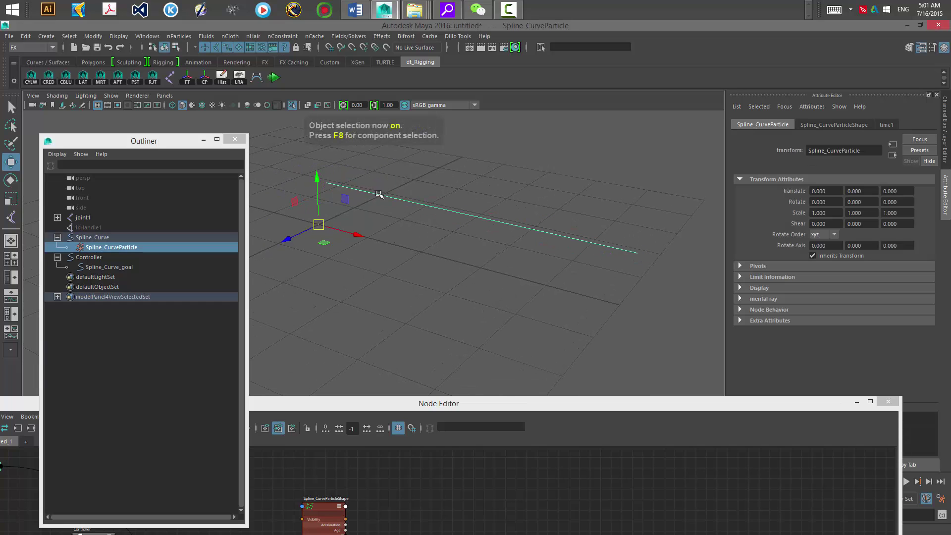
Set the particle render type of Spline_CurveParticleShape to Numeric.
{"action": "left_click", "coordinate": [401, 208]}
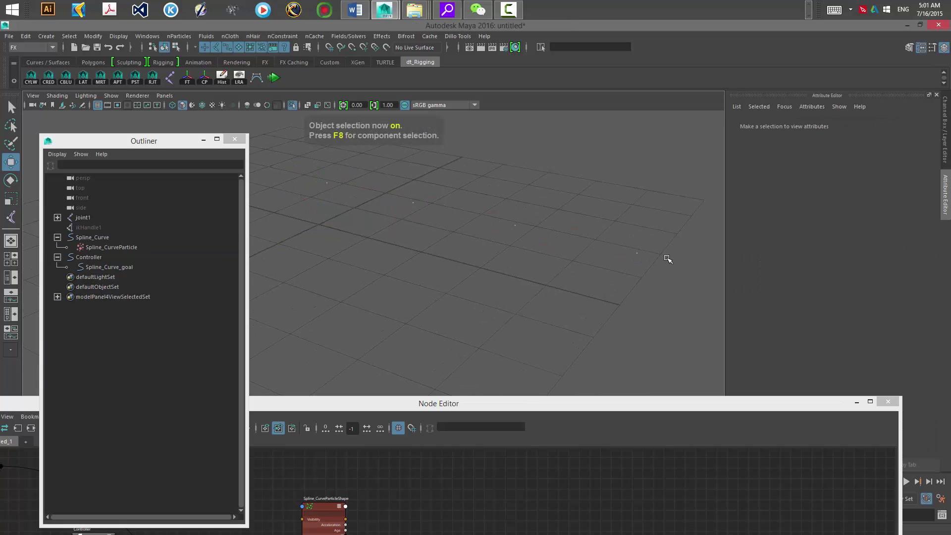
{"action": "left_click", "coordinate": [134, 246]}
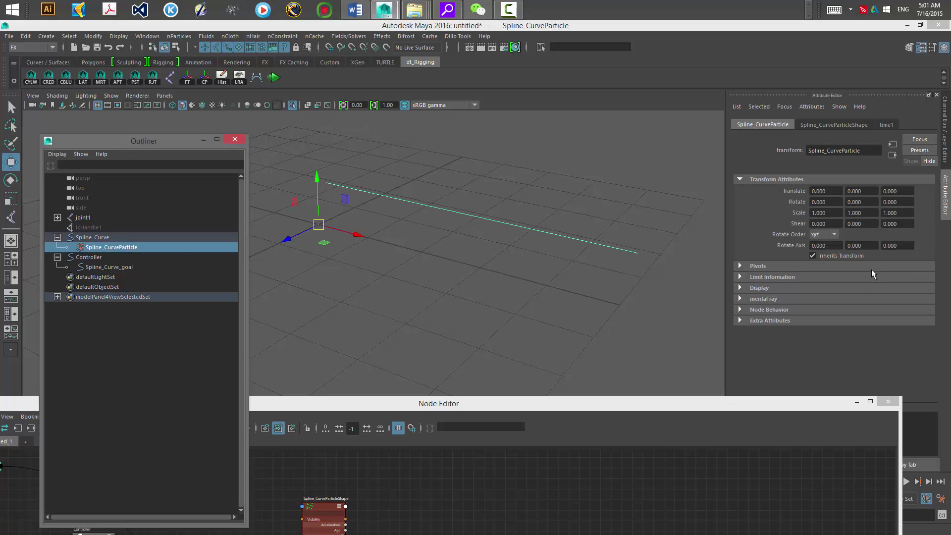
{"action": "left_click", "coordinate": [837, 126]}
{"action": "scroll", "coordinate": [935, 261], "scroll_direction": "down", "scroll_amount": 3}
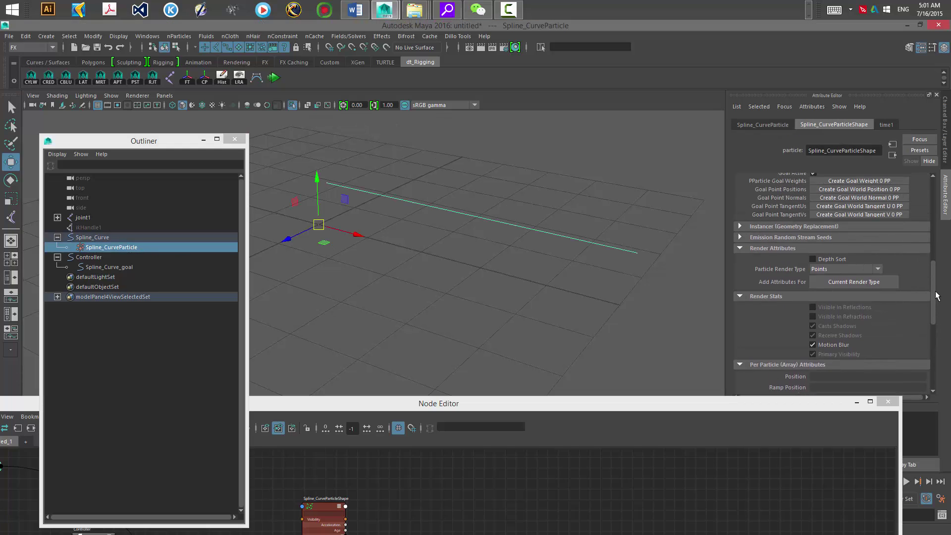
{"action": "left_click", "coordinate": [852, 271]}
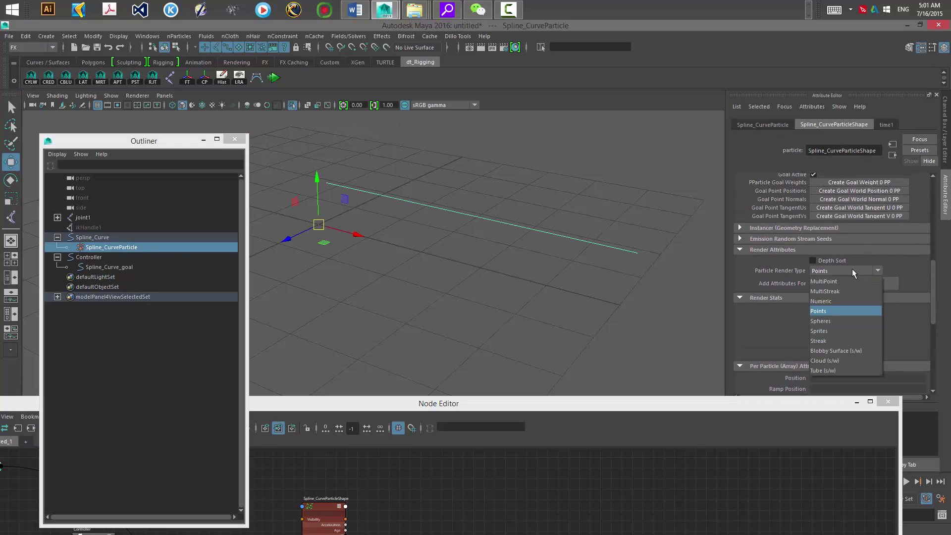
{"action": "left_click", "coordinate": [831, 301]}
Examine the numbering and positions of the isolated curve particles from the start of the chain to its end.
{"action": "left_click_drag", "start_coordinate": [406, 274], "coordinate": [401, 292], "text": "alt"}
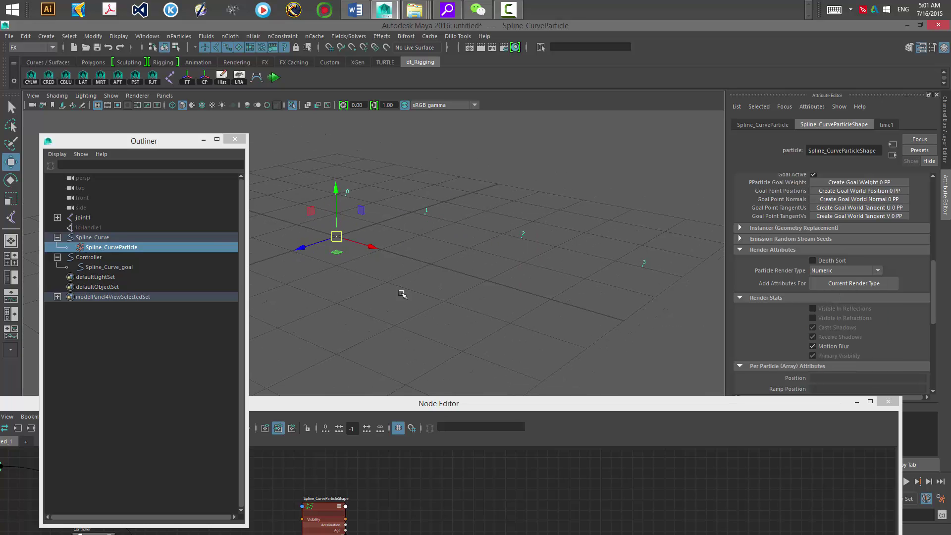
{"action": "left_click", "coordinate": [402, 293]}
{"action": "left_click_drag", "start_coordinate": [646, 271], "coordinate": [647, 263], "text": "alt"}
{"action": "left_click_drag", "start_coordinate": [337, 178], "coordinate": [361, 209]}
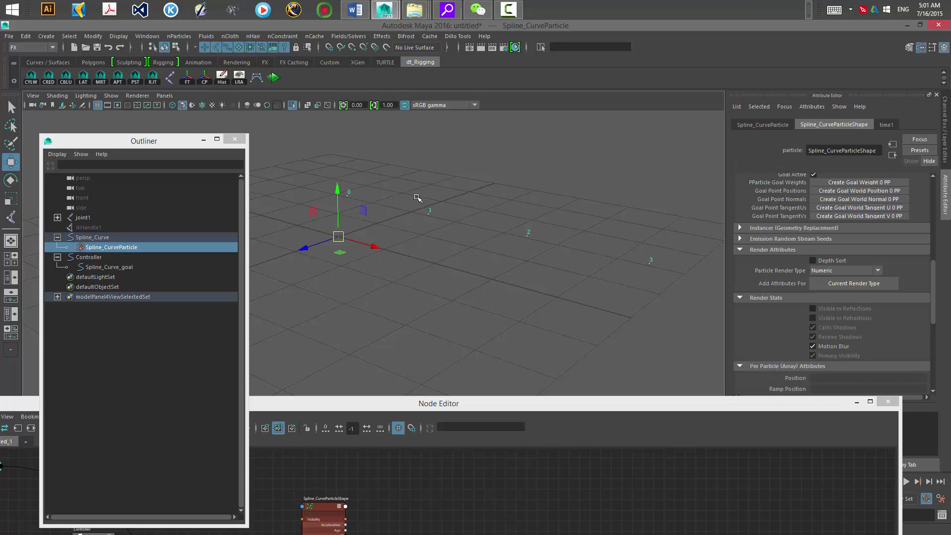
{"action": "left_click_drag", "start_coordinate": [632, 260], "coordinate": [430, 272], "text": "alt"}
{"action": "left_click", "coordinate": [533, 291]}
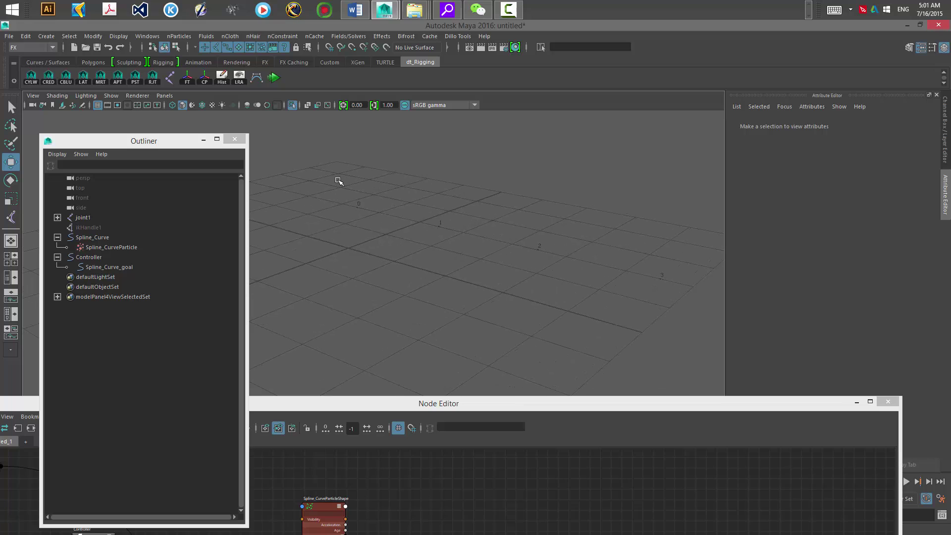
{"action": "left_click_drag", "start_coordinate": [337, 179], "coordinate": [396, 230]}
{"action": "left_click_drag", "start_coordinate": [493, 220], "coordinate": [567, 273]}
{"action": "left_click_drag", "start_coordinate": [615, 250], "coordinate": [683, 304]}
{"action": "left_click", "coordinate": [634, 304]}
{"action": "left_click", "coordinate": [439, 295]}
{"action": "left_click_drag", "start_coordinate": [439, 296], "coordinate": [391, 212], "text": "alt"}
{"action": "left_click_drag", "start_coordinate": [395, 171], "coordinate": [457, 226]}
{"action": "left_click_drag", "start_coordinate": [458, 227], "coordinate": [440, 207], "text": "alt"}
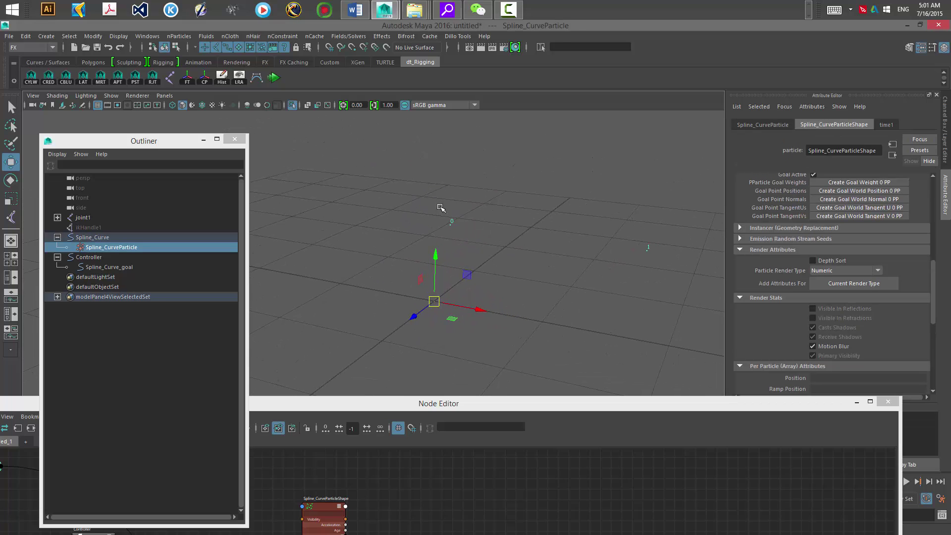
{"action": "right_click_drag", "start_coordinate": [478, 237], "coordinate": [397, 233], "text": "alt"}
{"action": "middle_click_drag", "start_coordinate": [433, 238], "coordinate": [418, 214], "text": "alt"}
{"action": "right_click_drag", "start_coordinate": [418, 214], "coordinate": [460, 263], "text": "alt"}
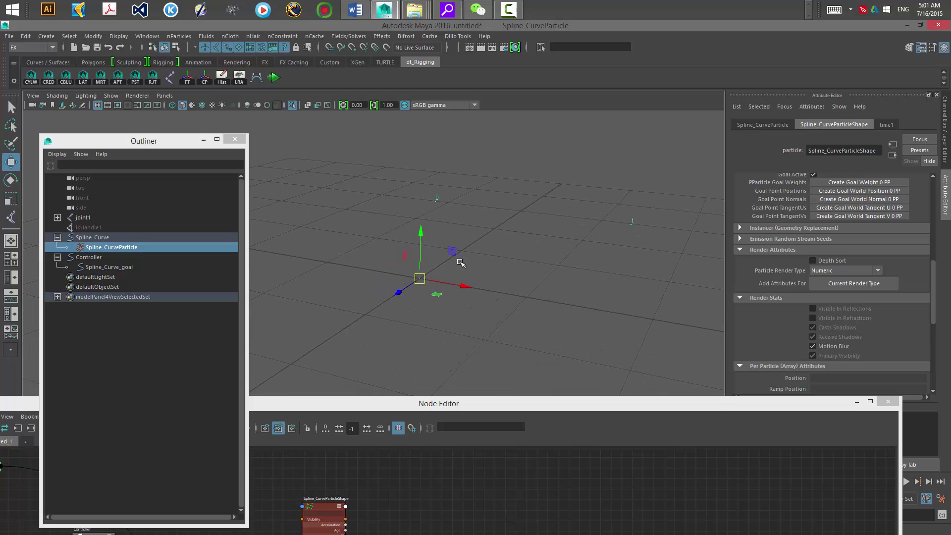
Examine the numbered particles of Spline_CurveParticle one by one, from 0 to 3 along the curve.
{"action": "left_click", "coordinate": [130, 268]}
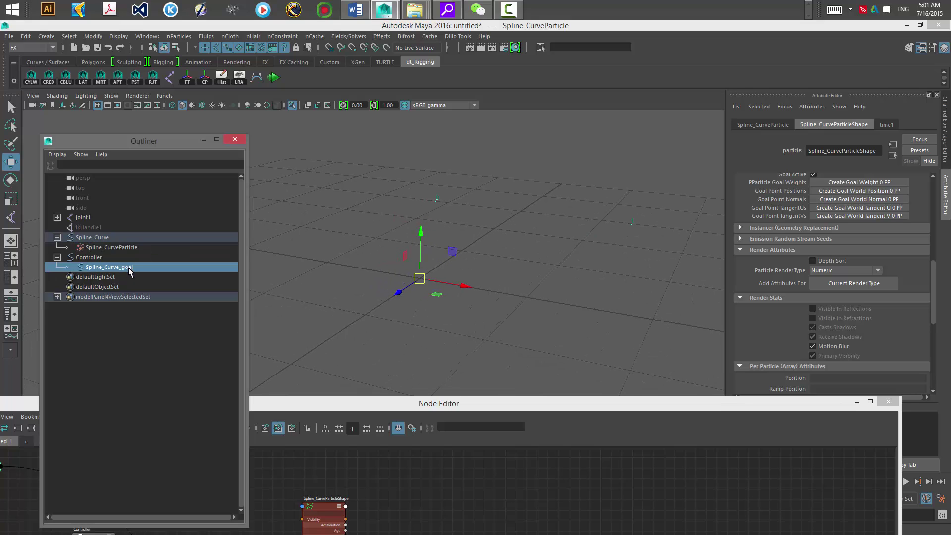
{"action": "middle_click_drag", "start_coordinate": [471, 283], "coordinate": [483, 253], "text": "alt"}
{"action": "left_click_drag", "start_coordinate": [472, 189], "coordinate": [527, 241]}
{"action": "right_click_drag", "start_coordinate": [617, 277], "coordinate": [568, 269], "text": "alt"}
{"action": "middle_click_drag", "start_coordinate": [567, 269], "coordinate": [513, 258], "text": "alt"}
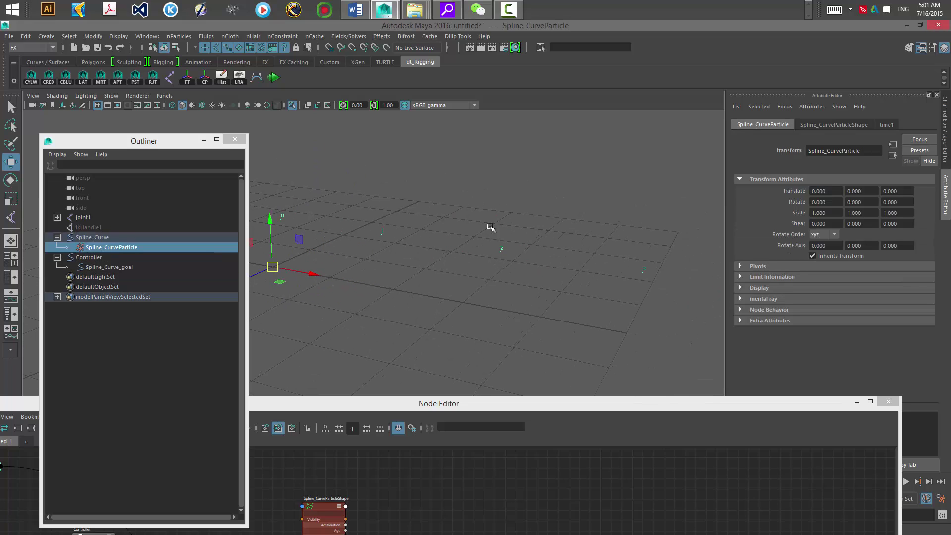
{"action": "left_click_drag", "start_coordinate": [487, 221], "coordinate": [513, 268]}
{"action": "left_click_drag", "start_coordinate": [626, 244], "coordinate": [670, 309]}
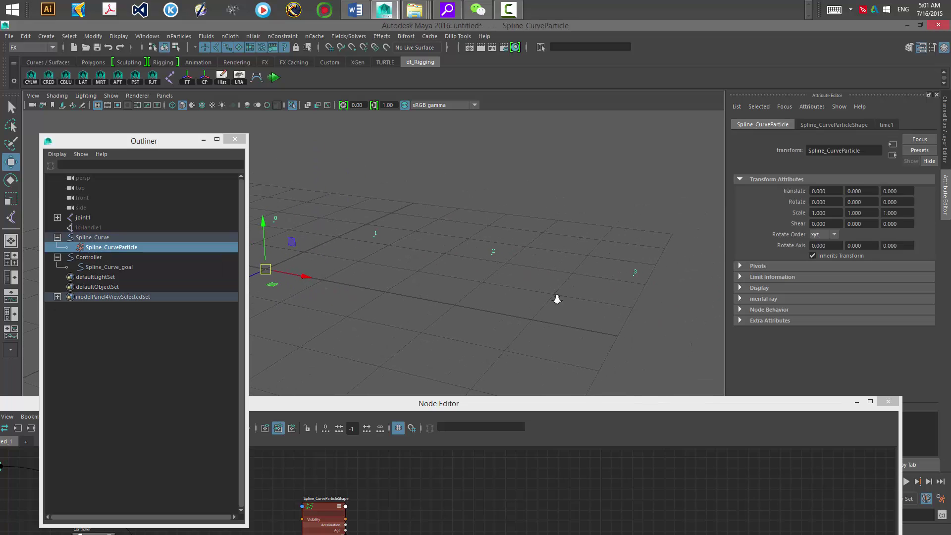
{"action": "left_click", "coordinate": [365, 220]}
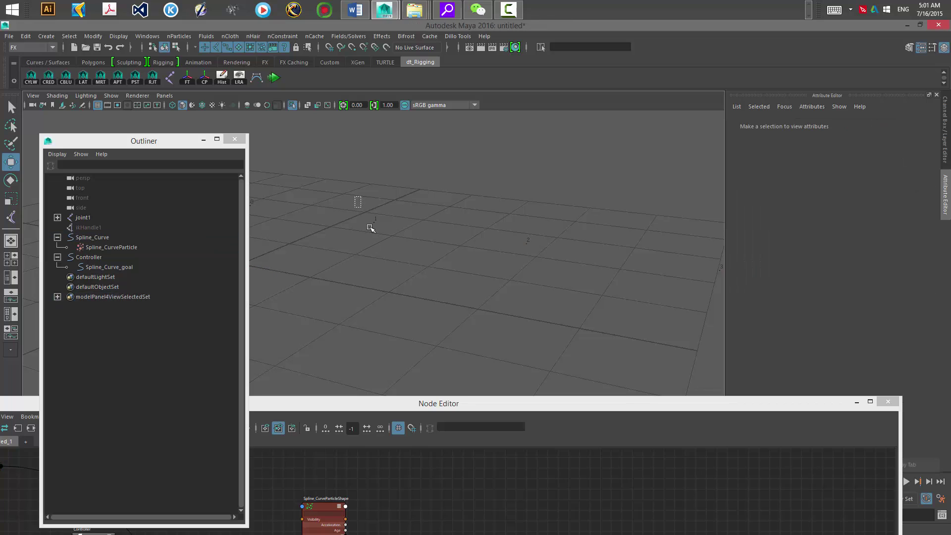
{"action": "left_click_drag", "start_coordinate": [356, 197], "coordinate": [396, 257]}
{"action": "left_click", "coordinate": [620, 280]}
{"action": "left_click_drag", "start_coordinate": [619, 280], "coordinate": [453, 229], "text": "alt"}
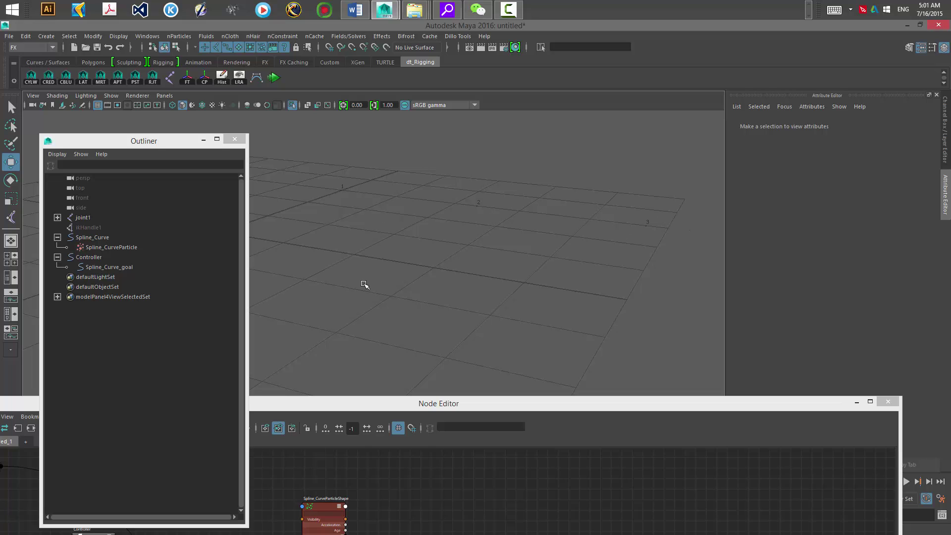
{"action": "left_click_drag", "start_coordinate": [365, 285], "coordinate": [409, 243], "text": "alt"}
{"action": "left_click_drag", "start_coordinate": [348, 163], "coordinate": [389, 243]}
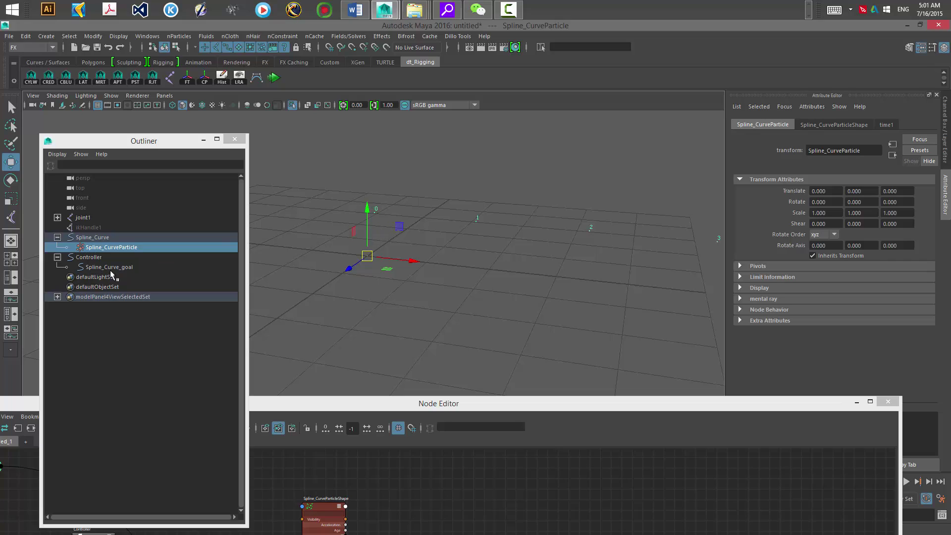
{"action": "left_click_drag", "start_coordinate": [444, 182], "coordinate": [496, 249]}
{"action": "middle_click_drag", "start_coordinate": [441, 250], "coordinate": [423, 259], "text": "alt"}
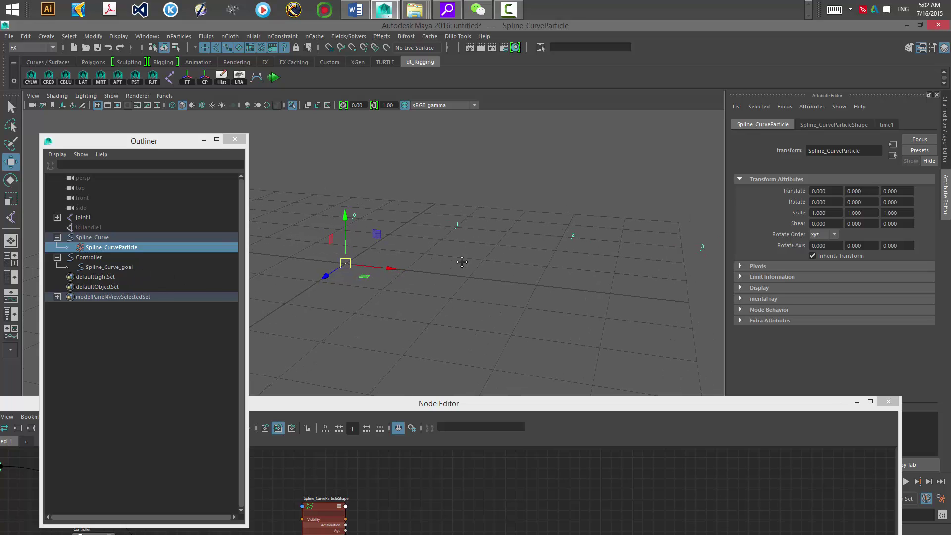
{"action": "left_click_drag", "start_coordinate": [508, 214], "coordinate": [545, 264]}
{"action": "middle_click_drag", "start_coordinate": [542, 251], "coordinate": [496, 267], "text": "alt"}
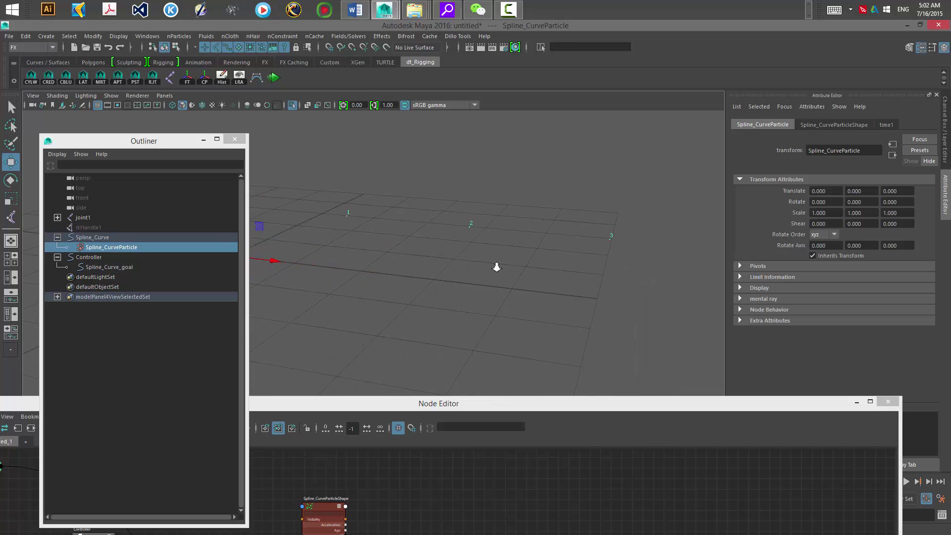
{"action": "right_click_drag", "start_coordinate": [496, 267], "coordinate": [482, 241], "text": "alt"}
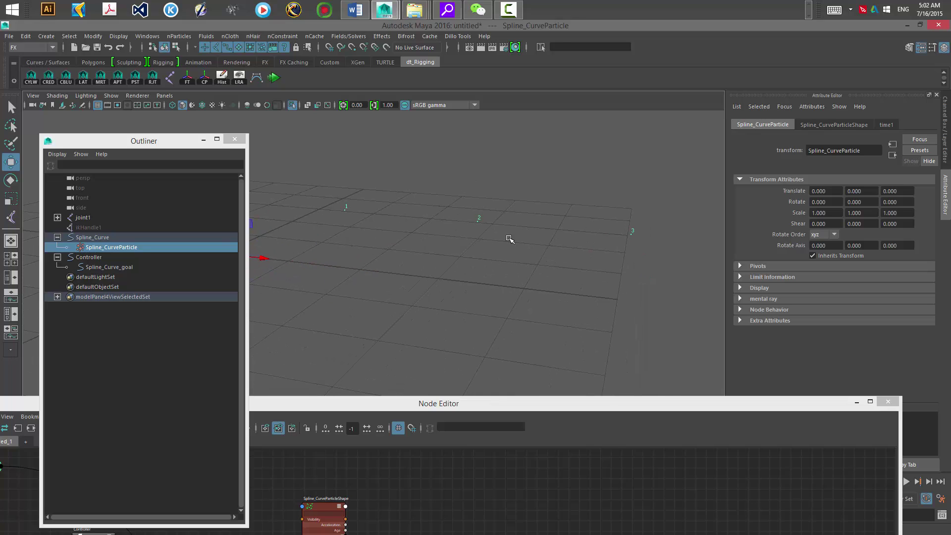
{"action": "scroll", "coordinate": [467, 208], "scroll_direction": "up", "scroll_amount": 2}
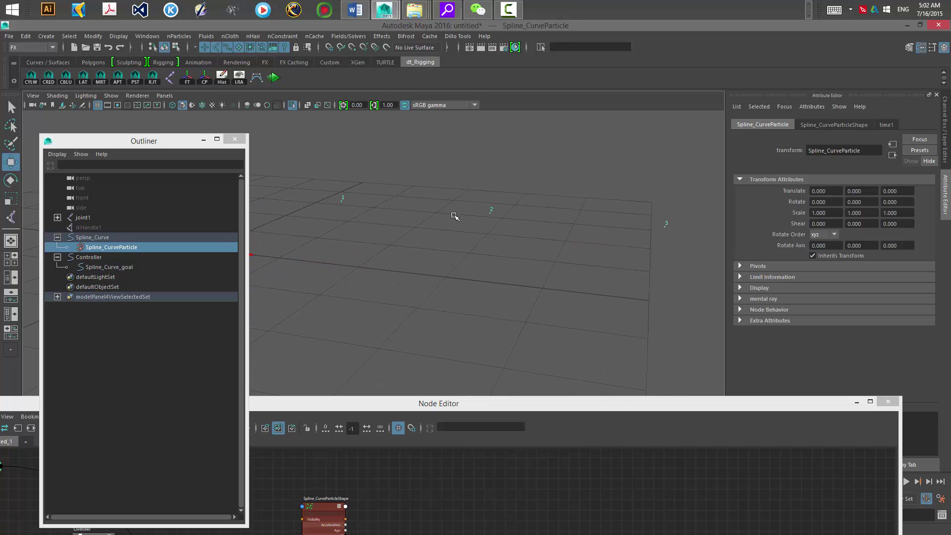
{"action": "middle_click_drag", "start_coordinate": [476, 231], "coordinate": [445, 249], "text": "alt"}
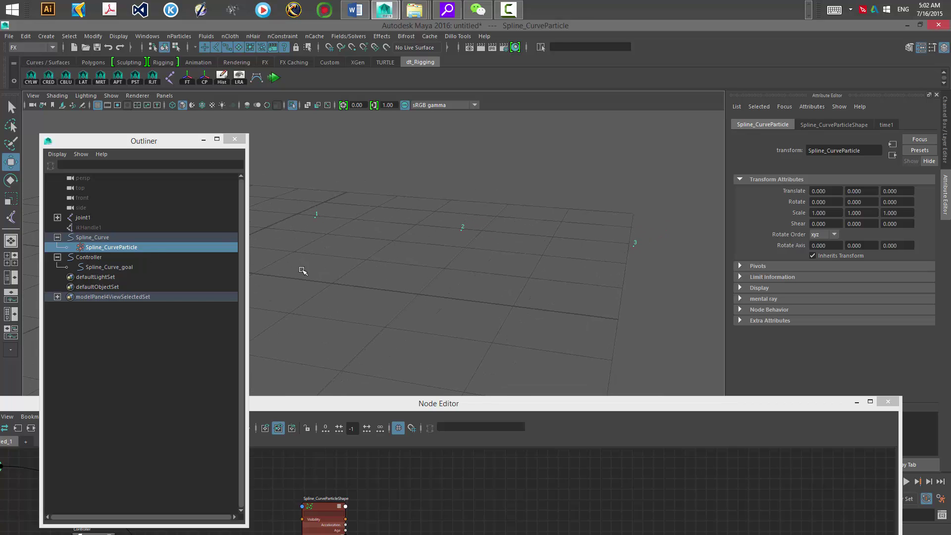
Compare Spline_Curve_goal with the curve particles, checking individual particles and the whole row from several view angles.
{"action": "left_click", "coordinate": [127, 268]}
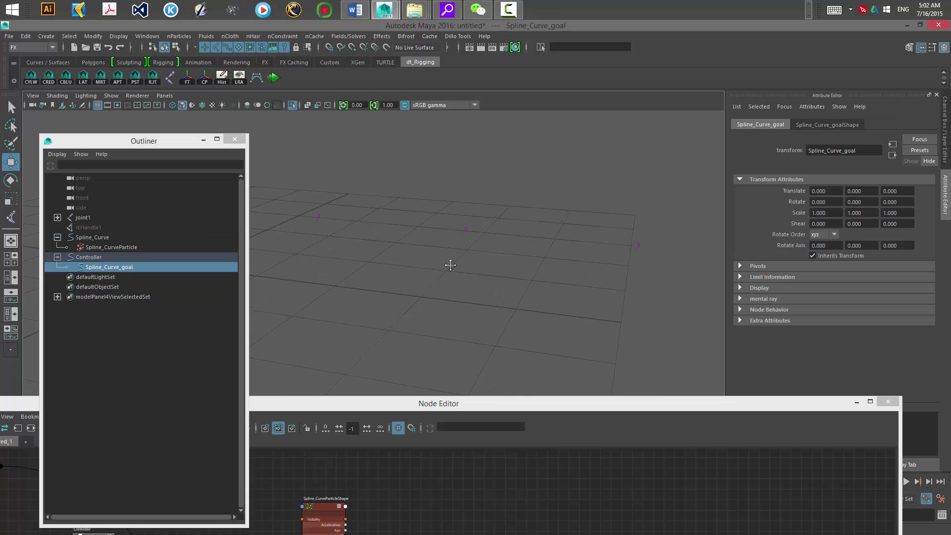
{"action": "left_click", "coordinate": [464, 248]}
{"action": "left_click_drag", "start_coordinate": [449, 214], "coordinate": [476, 254]}
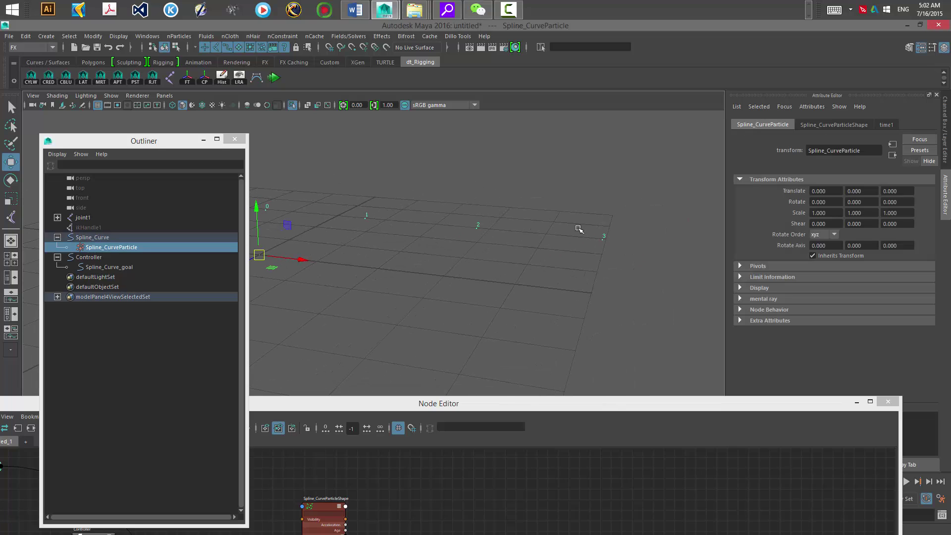
{"action": "left_click_drag", "start_coordinate": [578, 229], "coordinate": [636, 288]}
{"action": "left_click_drag", "start_coordinate": [636, 289], "coordinate": [576, 245], "text": "alt"}
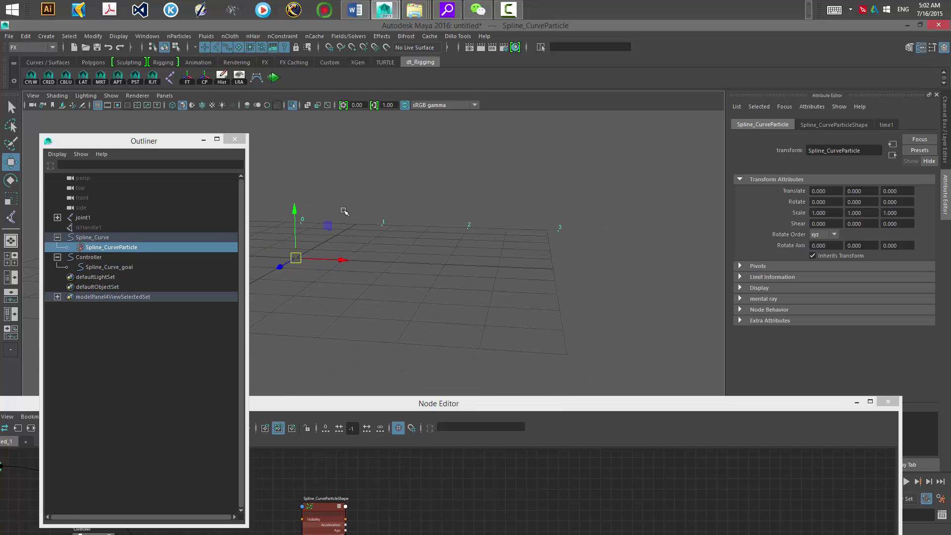
{"action": "left_click_drag", "start_coordinate": [501, 202], "coordinate": [440, 295], "text": "alt"}
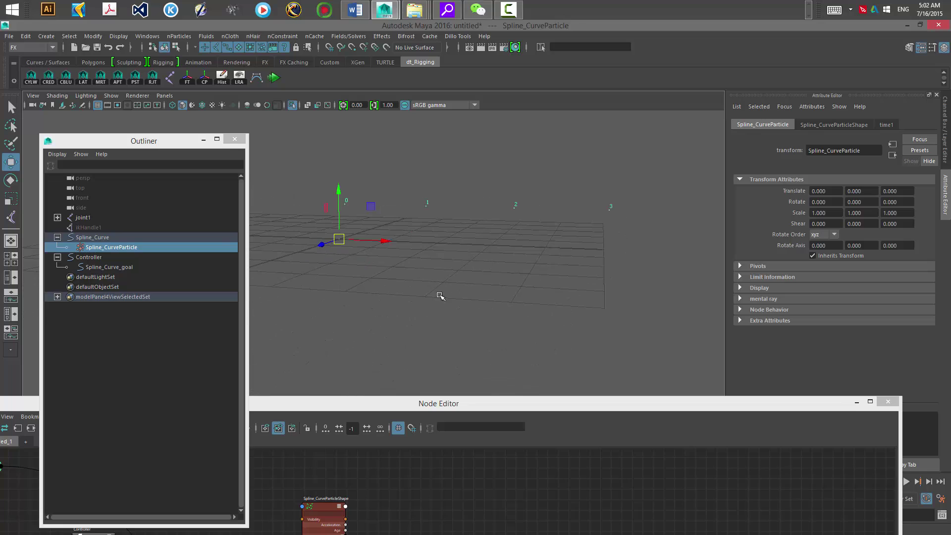
{"action": "left_click", "coordinate": [327, 180]}
{"action": "left_click_drag", "start_coordinate": [327, 180], "coordinate": [648, 229]}
{"action": "left_click_drag", "start_coordinate": [564, 253], "coordinate": [356, 230], "text": "alt"}
{"action": "left_click_drag", "start_coordinate": [404, 180], "coordinate": [443, 252]}
{"action": "left_click_drag", "start_coordinate": [501, 189], "coordinate": [537, 252]}
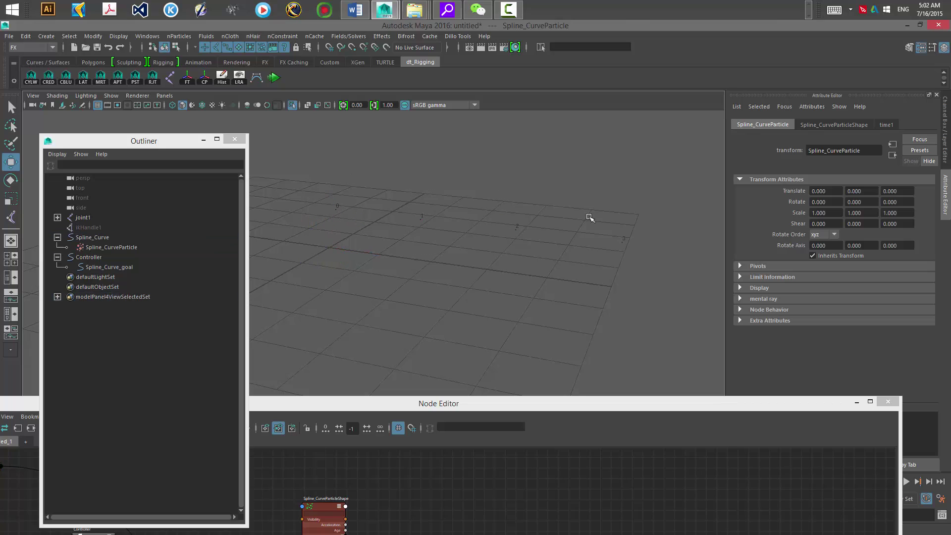
{"action": "left_click_drag", "start_coordinate": [590, 216], "coordinate": [639, 277]}
{"action": "left_click", "coordinate": [549, 278]}
{"action": "left_click_drag", "start_coordinate": [498, 217], "coordinate": [535, 248]}
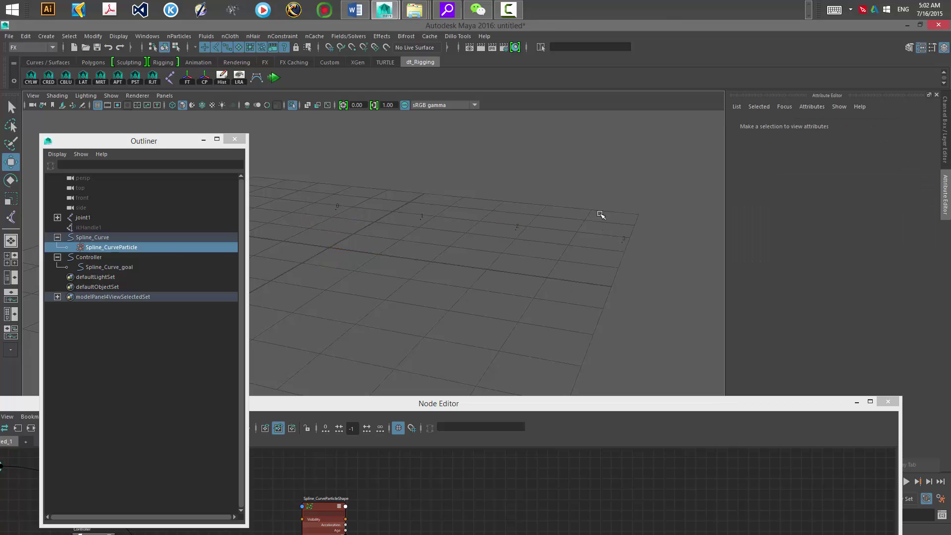
Select Spline_CurveParticle and show the Per Particle (Array) Attributes of its shape node.
{"action": "left_click_drag", "start_coordinate": [611, 206], "coordinate": [647, 267]}
{"action": "key", "text": "ctrl+a"}
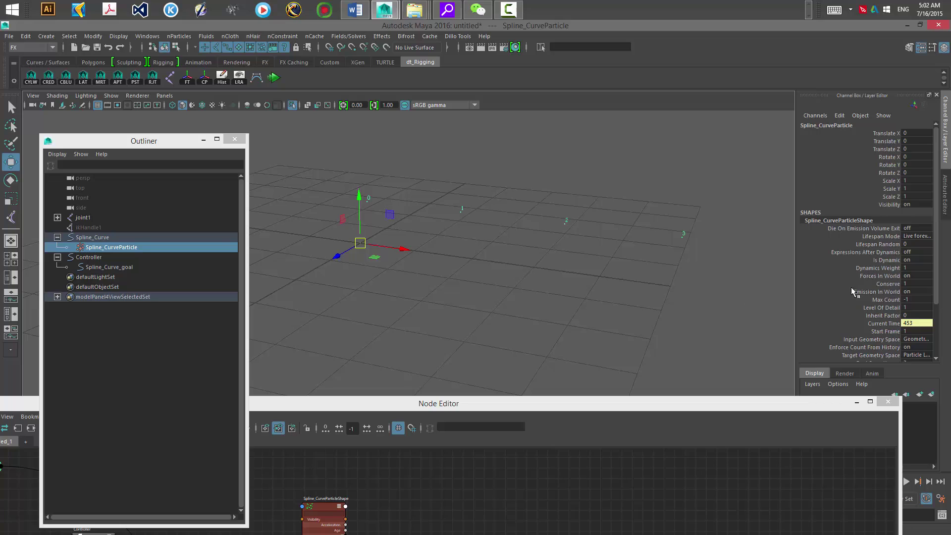
{"action": "key", "text": "ctrl+a"}
{"action": "left_click", "coordinate": [834, 125]}
{"action": "left_click_drag", "start_coordinate": [939, 265], "coordinate": [934, 282]}
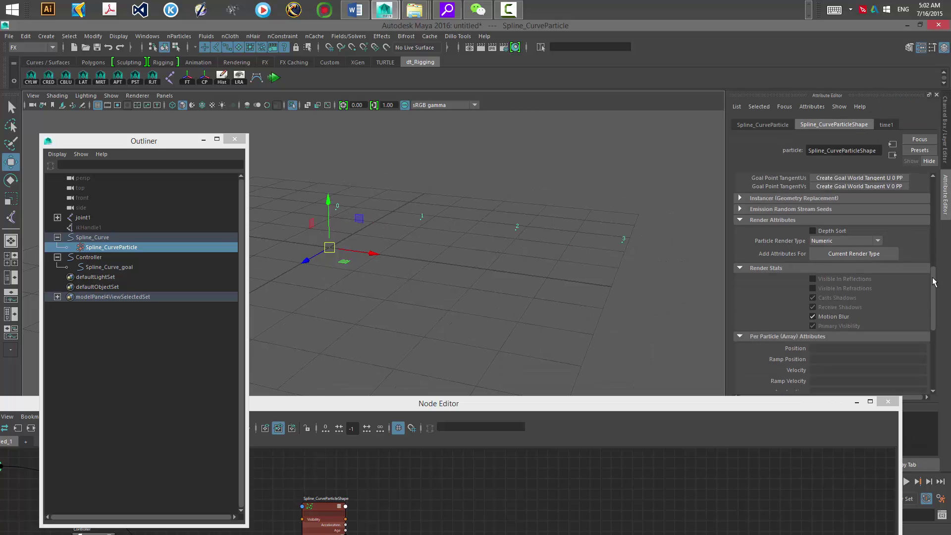
{"action": "scroll", "coordinate": [832, 263], "scroll_direction": "down", "scroll_amount": 5}
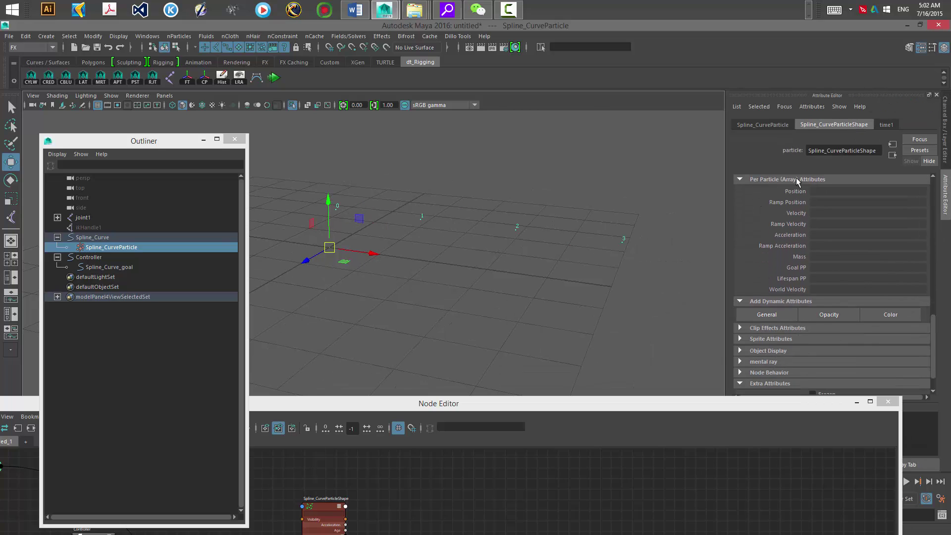
{"action": "right_click_drag", "start_coordinate": [449, 257], "coordinate": [533, 295], "text": "alt"}
{"action": "middle_click_drag", "start_coordinate": [533, 295], "coordinate": [555, 299], "text": "alt"}
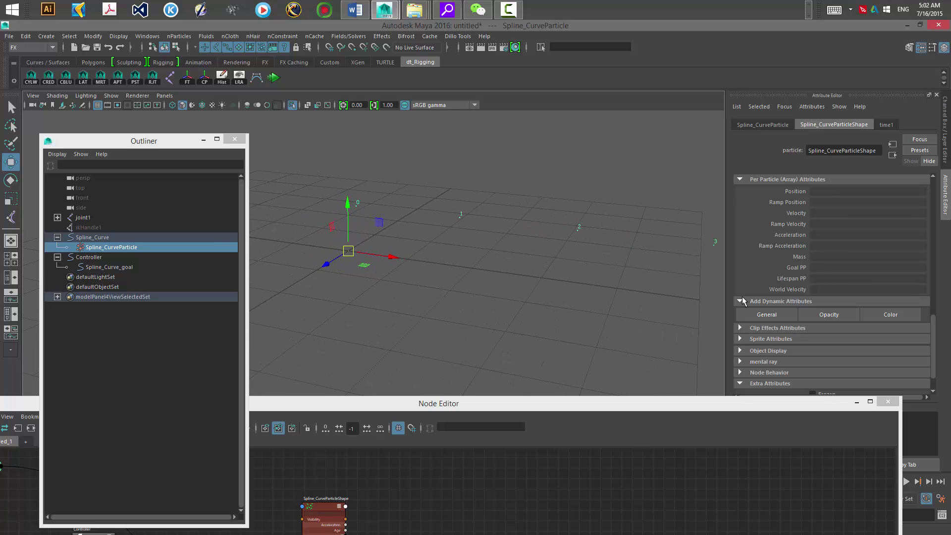
Create a ramp for the Goal PP attribute of Spline_CurveParticleShape.
{"action": "left_click_drag", "start_coordinate": [586, 407], "coordinate": [602, 355]}
{"action": "right_click", "coordinate": [829, 266]}
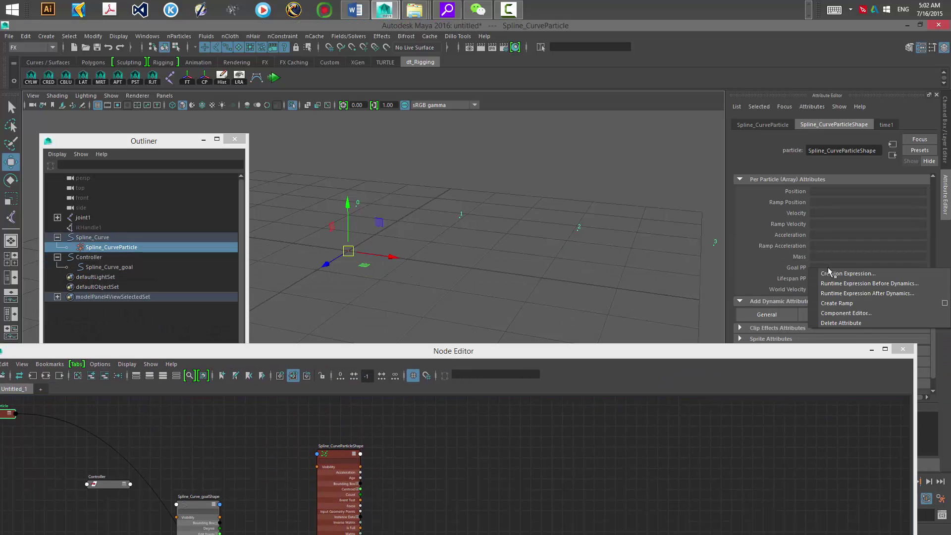
{"action": "left_click", "coordinate": [845, 303]}
Lay out the new ramp1 and arrayMapper1 nodes on the input side of Spline_CurveParticleShape in the Node Editor.
{"action": "left_click_drag", "start_coordinate": [571, 355], "coordinate": [741, 137]}
{"action": "middle_click_drag", "start_coordinate": [392, 389], "coordinate": [545, 337], "text": "alt"}
{"action": "right_click_drag", "start_coordinate": [545, 337], "coordinate": [462, 392], "text": "alt"}
{"action": "middle_click_drag", "start_coordinate": [539, 329], "coordinate": [536, 208], "text": "alt"}
{"action": "left_click_drag", "start_coordinate": [587, 438], "coordinate": [371, 359]}
{"action": "left_click_drag", "start_coordinate": [616, 346], "coordinate": [463, 342]}
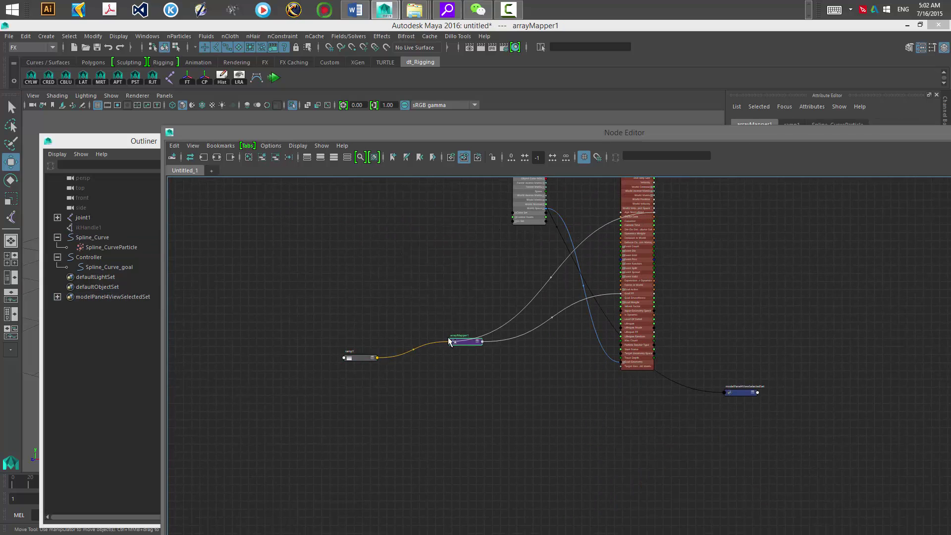
{"action": "left_click_drag", "start_coordinate": [359, 358], "coordinate": [347, 333]}
{"action": "scroll", "coordinate": [352, 353], "scroll_direction": "up", "scroll_amount": 4}
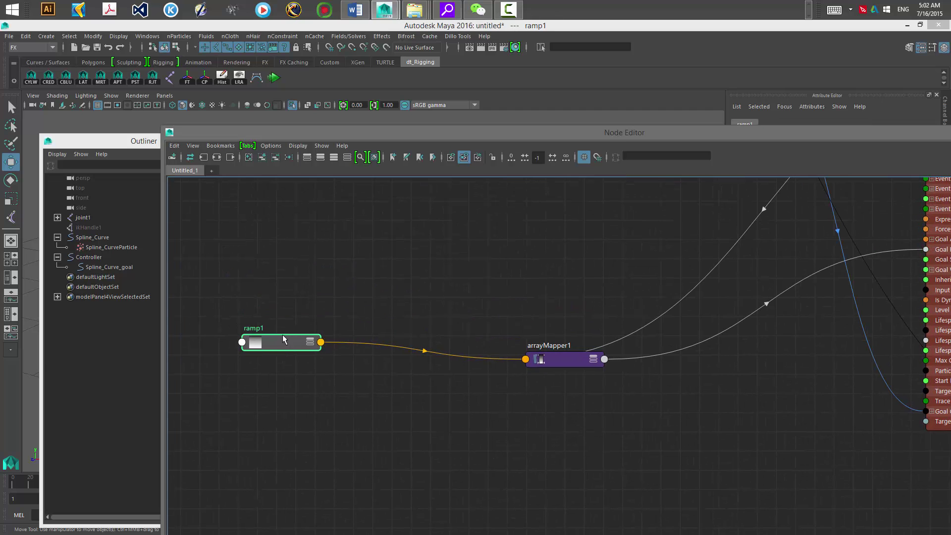
Select ramp1 and examine its ramp attributes and its connection through arrayMapper1 to the particle shape.
{"action": "left_click_drag", "start_coordinate": [274, 334], "coordinate": [305, 359]}
{"action": "left_click_drag", "start_coordinate": [633, 147], "coordinate": [320, 317]}
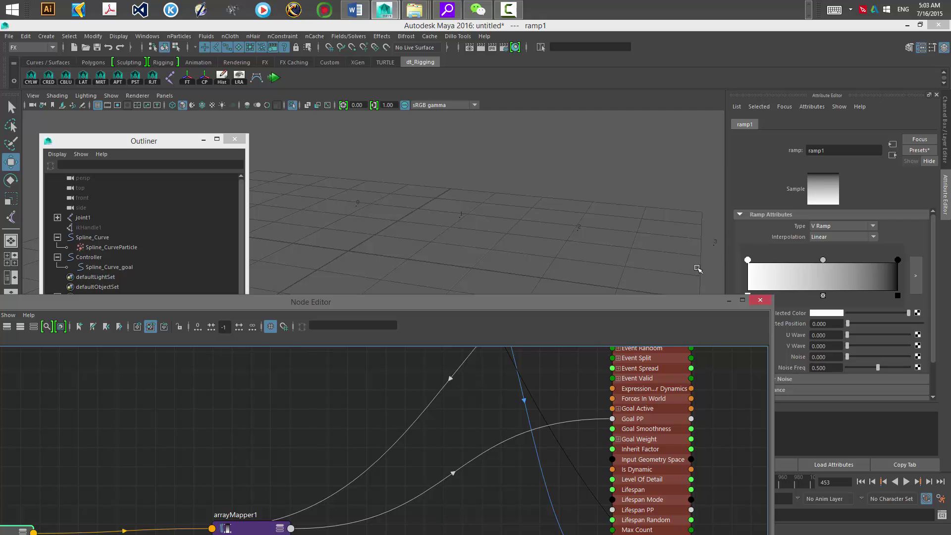
{"action": "left_click_drag", "start_coordinate": [642, 302], "coordinate": [798, 158]}
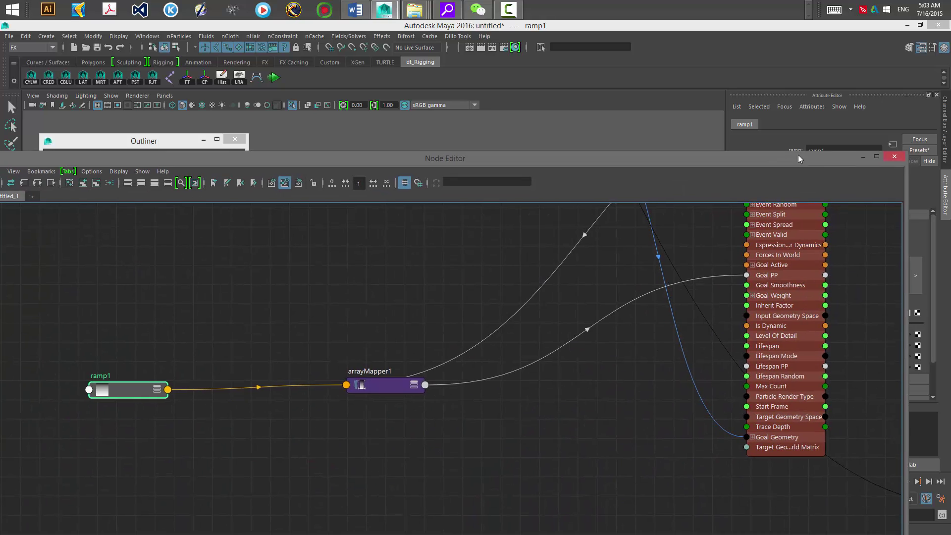
{"action": "middle_click_drag", "start_coordinate": [439, 431], "coordinate": [443, 518], "text": "alt"}
{"action": "middle_click_drag", "start_coordinate": [484, 418], "coordinate": [460, 431], "text": "alt"}
{"action": "scroll", "coordinate": [417, 460], "scroll_direction": "down", "scroll_amount": 1}
{"action": "middle_click_drag", "start_coordinate": [417, 456], "coordinate": [461, 397], "text": "alt"}
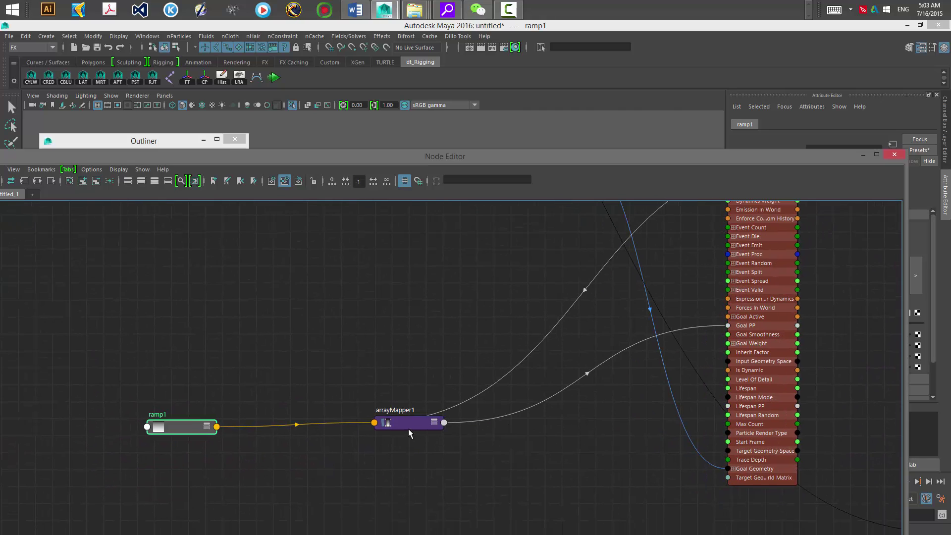
Line ramp1 up beside arrayMapper1 and expand arrayMapper1 to show its connected attributes.
{"action": "left_click_drag", "start_coordinate": [411, 425], "coordinate": [474, 462]}
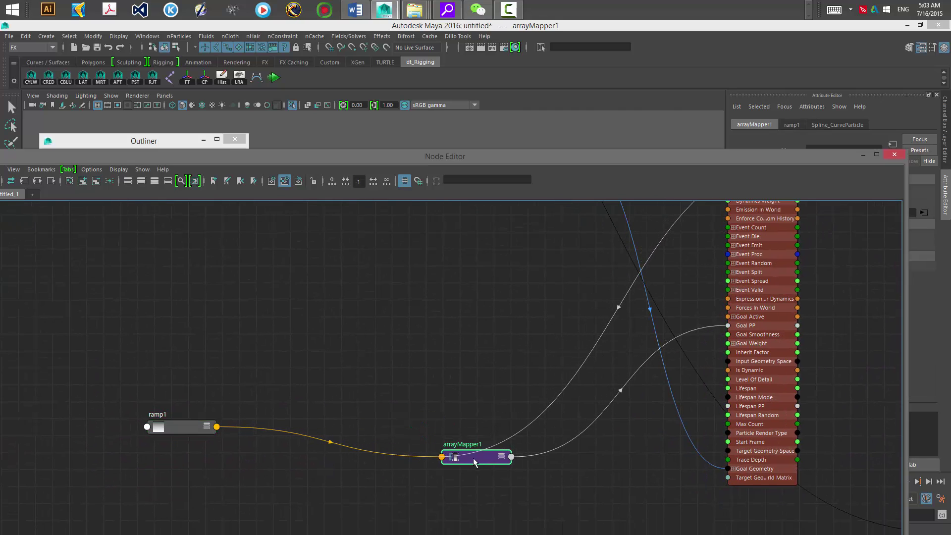
{"action": "left_click_drag", "start_coordinate": [180, 428], "coordinate": [339, 458]}
{"action": "left_click", "coordinate": [485, 457]}
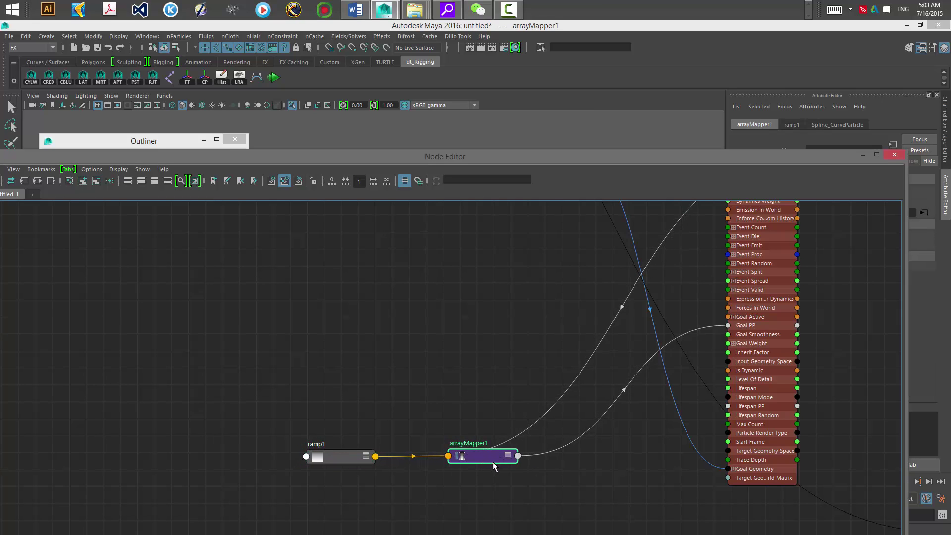
{"action": "key", "text": "2"}
{"action": "middle_click_drag", "start_coordinate": [482, 361], "coordinate": [466, 246], "text": "alt"}
{"action": "scroll", "coordinate": [484, 298], "scroll_direction": "up", "scroll_amount": 2}
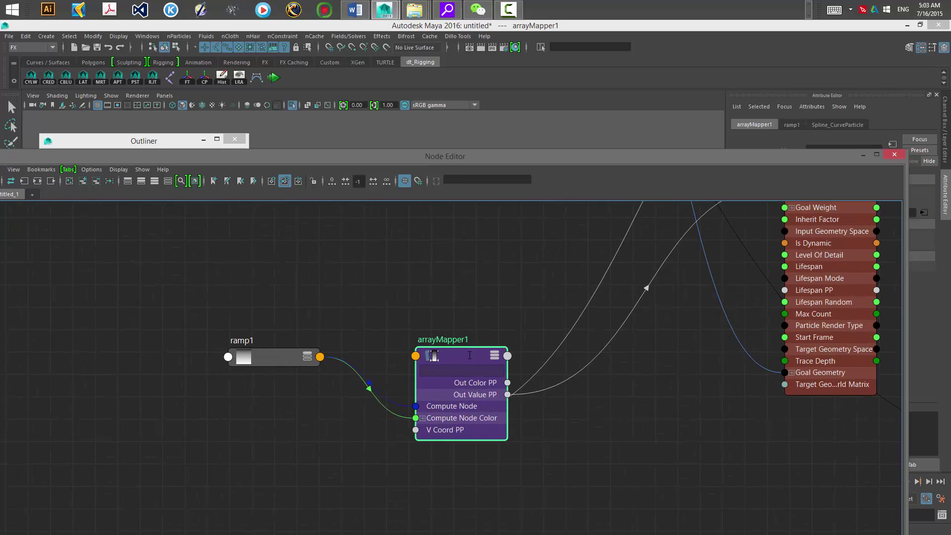
Move arrayMapper1 and ramp1 to the output side of the Spline_CurveParticleShape node and focus on arrayMapper1's V Coord PP input.
{"action": "left_click_drag", "start_coordinate": [470, 356], "coordinate": [792, 387]}
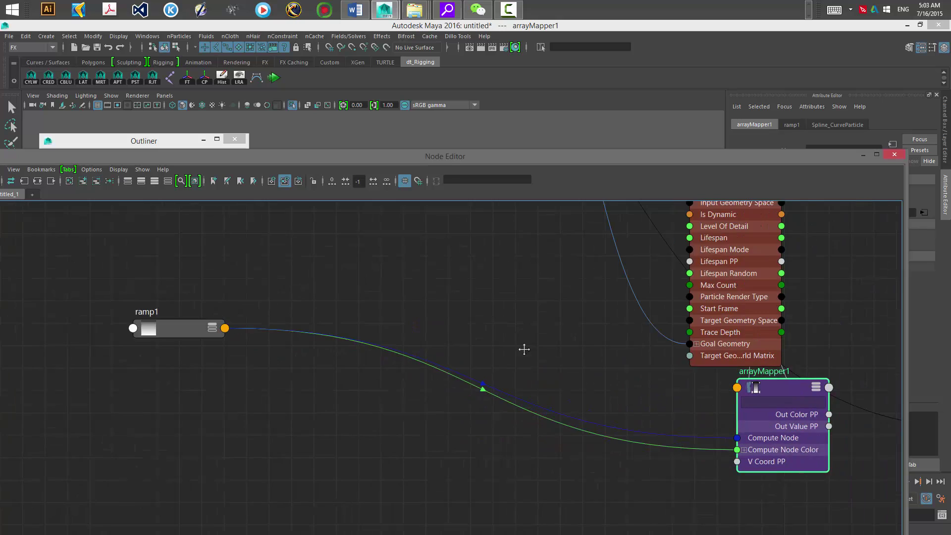
{"action": "scroll", "coordinate": [524, 349], "scroll_direction": "down", "scroll_amount": 2}
{"action": "left_click_drag", "start_coordinate": [615, 380], "coordinate": [805, 254]}
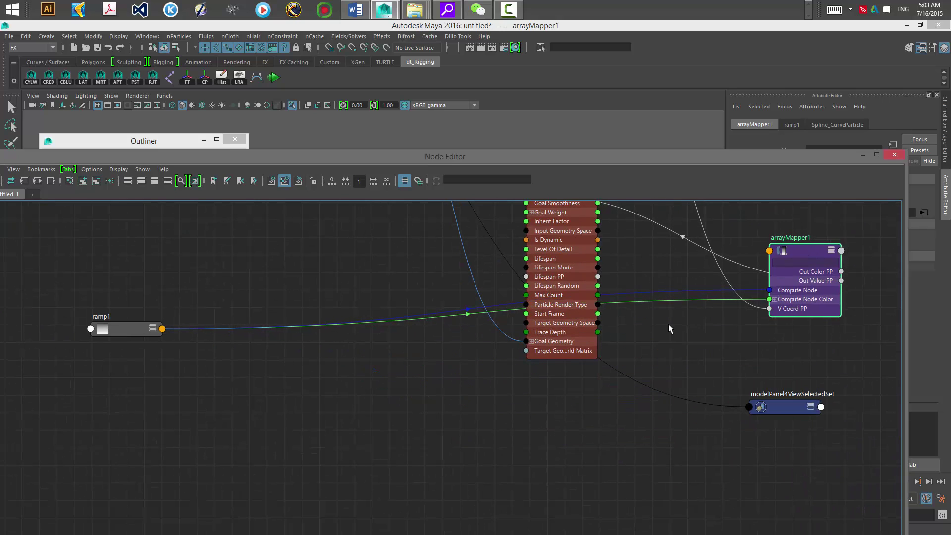
{"action": "middle_click_drag", "start_coordinate": [669, 326], "coordinate": [665, 406], "text": "alt"}
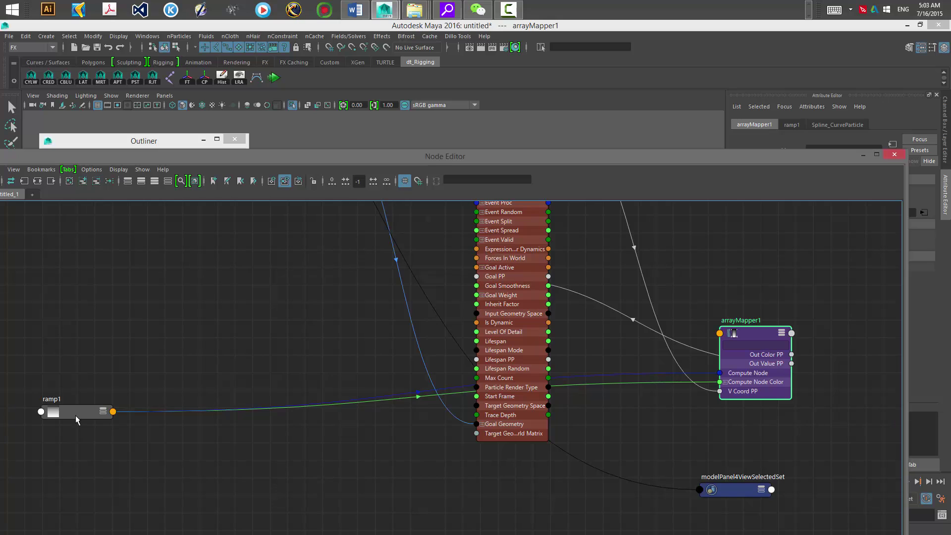
{"action": "left_click_drag", "start_coordinate": [77, 419], "coordinate": [632, 438]}
{"action": "middle_click_drag", "start_coordinate": [737, 387], "coordinate": [689, 411], "text": "alt"}
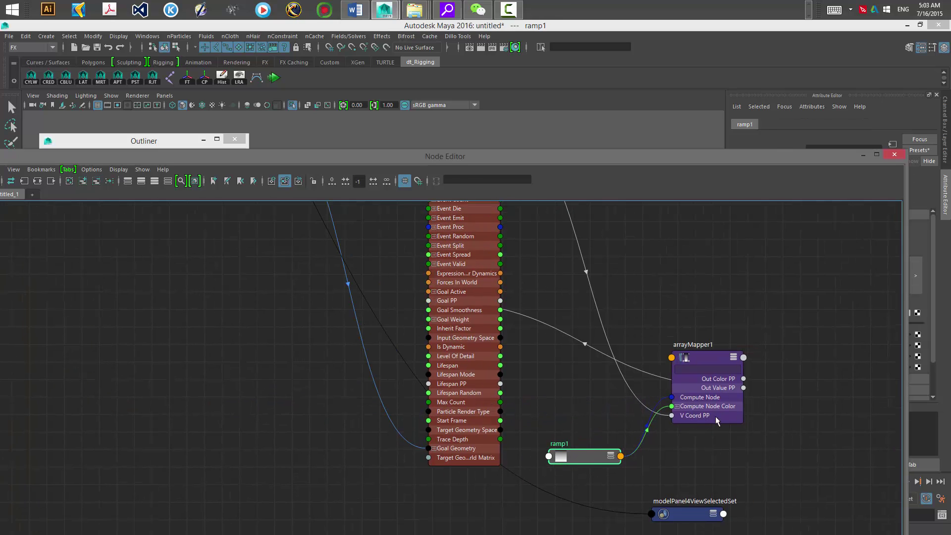
{"action": "scroll", "coordinate": [647, 385], "scroll_direction": "up", "scroll_amount": 3}
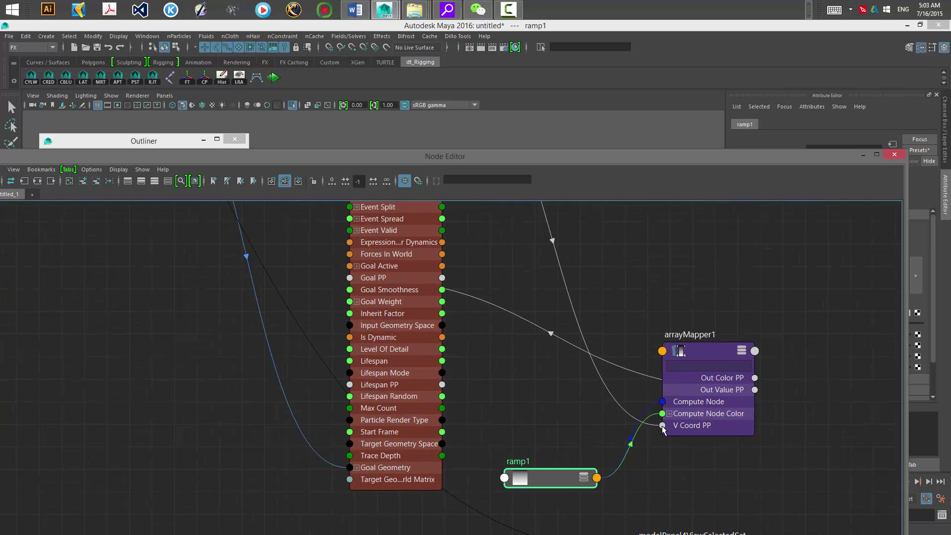
Move ramp1 closer to arrayMapper1 and select the ramp's black color entry at position 1.000.
{"action": "left_click_drag", "start_coordinate": [549, 479], "coordinate": [547, 446]}
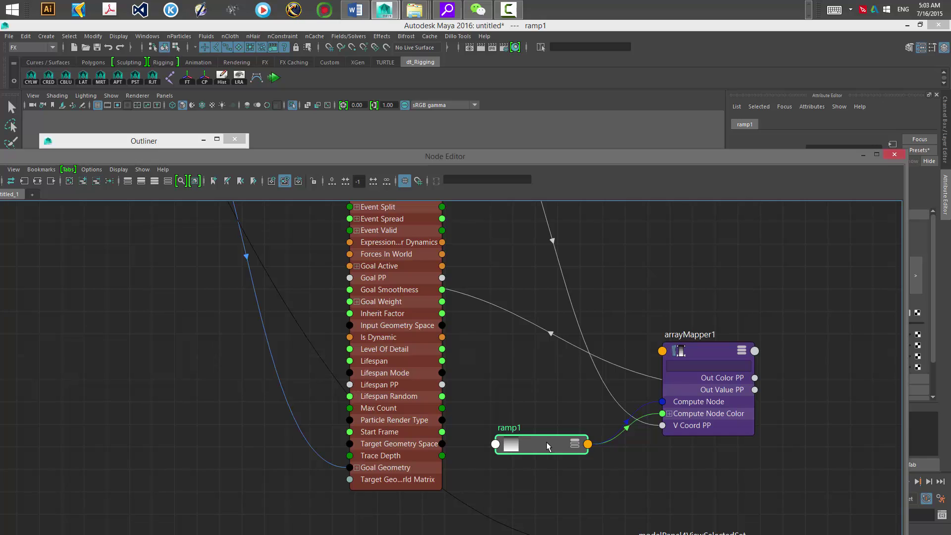
{"action": "left_click_drag", "start_coordinate": [669, 156], "coordinate": [427, 124]}
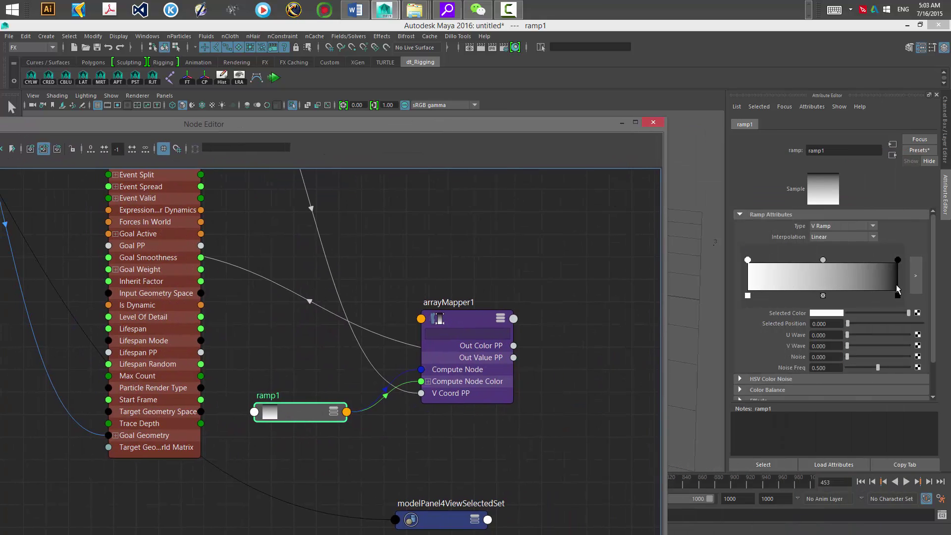
{"action": "left_click", "coordinate": [898, 260]}
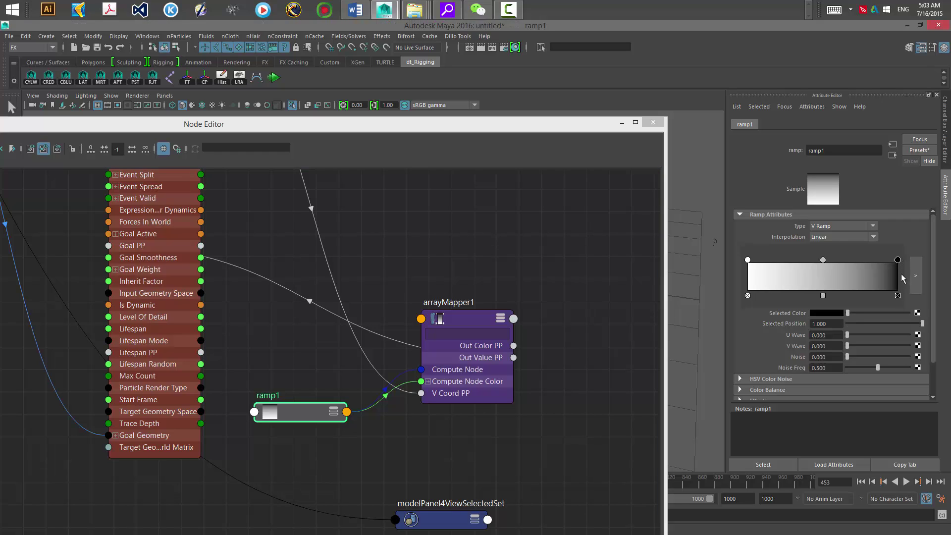
Trace the connection from the particle shape's Age Normalized output to arrayMapper1's V Coord PP input and examine the nearby ramp1 wiring.
{"action": "middle_click_drag", "start_coordinate": [448, 347], "coordinate": [467, 341]}
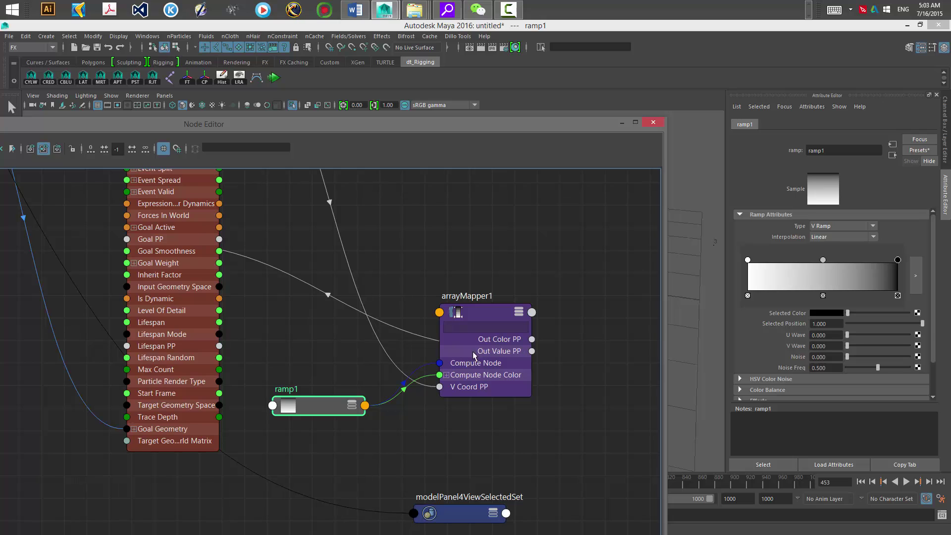
{"action": "middle_click_drag", "start_coordinate": [377, 353], "coordinate": [465, 394], "text": "alt"}
{"action": "right_click_drag", "start_coordinate": [465, 394], "coordinate": [357, 344], "text": "alt"}
{"action": "middle_click_drag", "start_coordinate": [357, 344], "coordinate": [327, 298], "text": "alt"}
{"action": "right_click_drag", "start_coordinate": [328, 298], "coordinate": [404, 397], "text": "alt"}
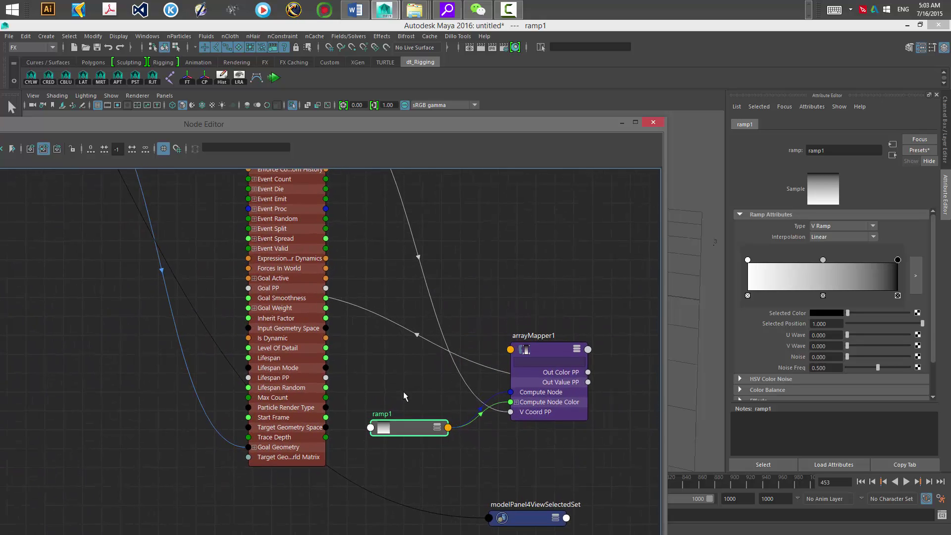
{"action": "middle_click_drag", "start_coordinate": [404, 396], "coordinate": [424, 459], "text": "alt"}
{"action": "middle_click_drag", "start_coordinate": [348, 214], "coordinate": [390, 382], "text": "alt"}
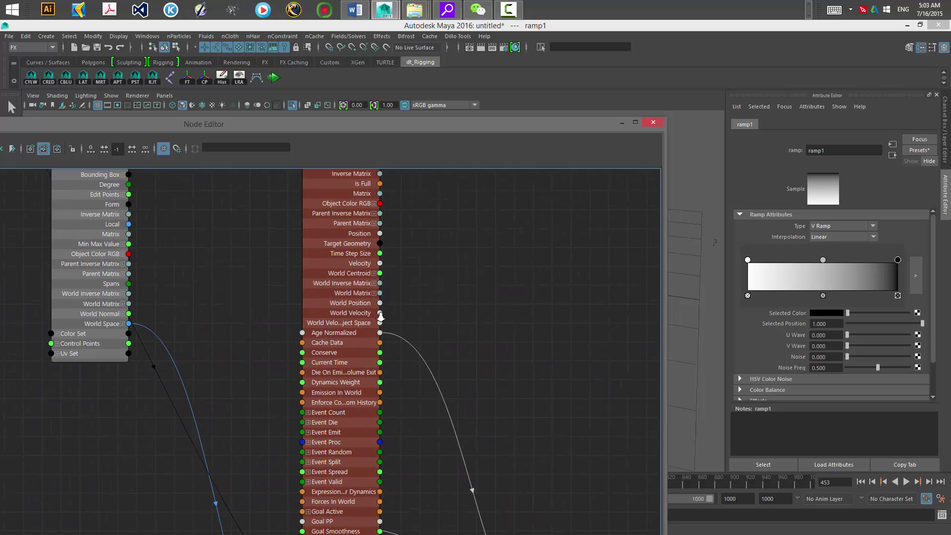
{"action": "scroll", "coordinate": [380, 317], "scroll_direction": "up", "scroll_amount": 2}
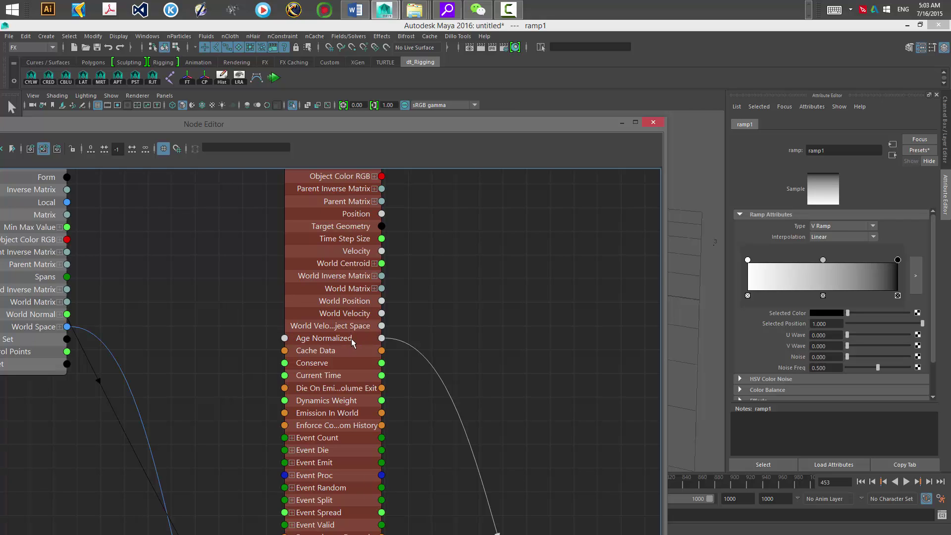
{"action": "middle_click_drag", "start_coordinate": [503, 419], "coordinate": [421, 208], "text": "alt"}
{"action": "middle_click_drag", "start_coordinate": [552, 506], "coordinate": [495, 388], "text": "alt"}
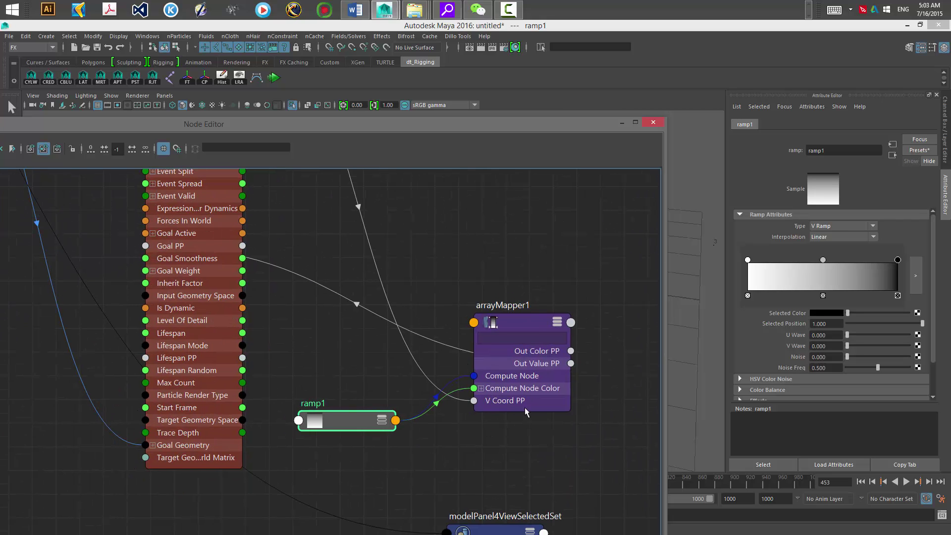
{"action": "middle_click_drag", "start_coordinate": [355, 399], "coordinate": [429, 483], "text": "alt"}
{"action": "middle_click_drag", "start_coordinate": [286, 173], "coordinate": [306, 273], "text": "alt"}
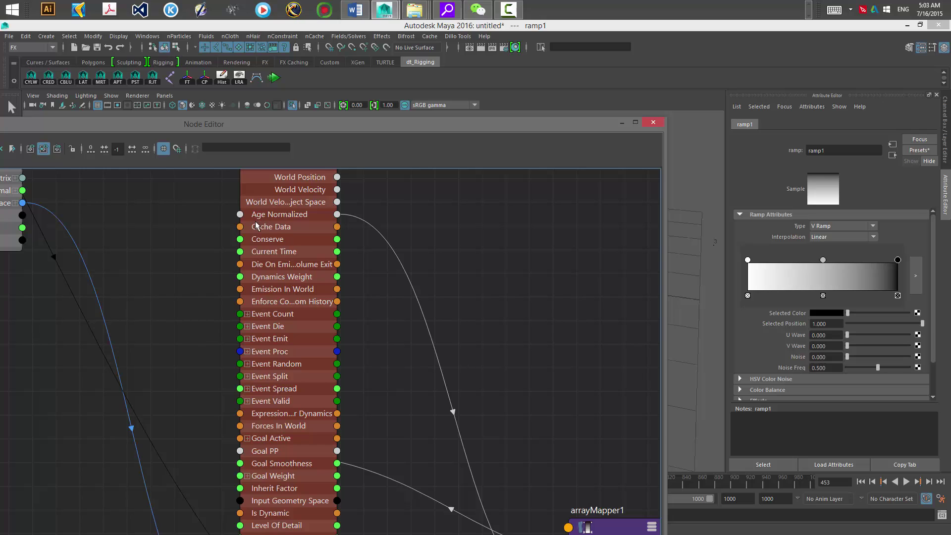
{"action": "left_click_drag", "start_coordinate": [439, 127], "coordinate": [395, 268]}
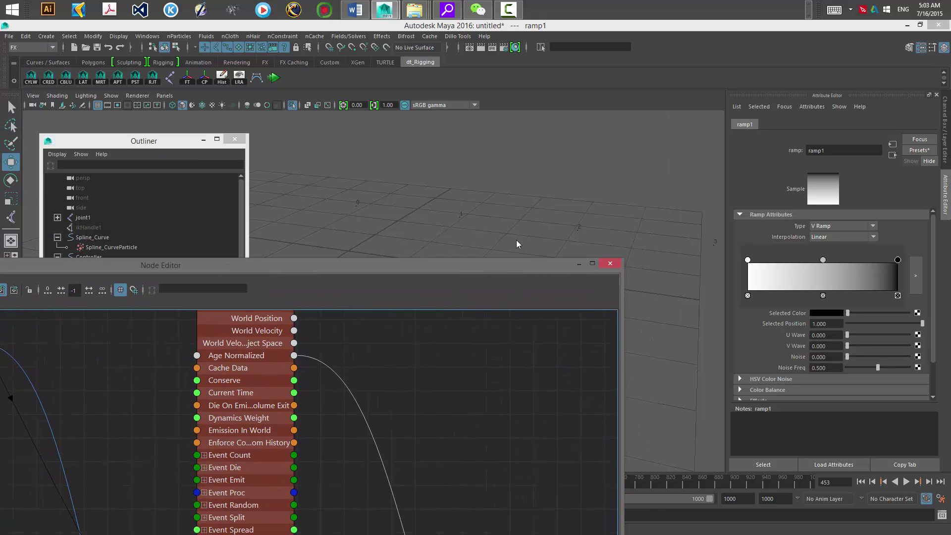
{"action": "left_click_drag", "start_coordinate": [510, 264], "coordinate": [489, 74]}
{"action": "middle_click_drag", "start_coordinate": [463, 425], "coordinate": [431, 258], "text": "alt"}
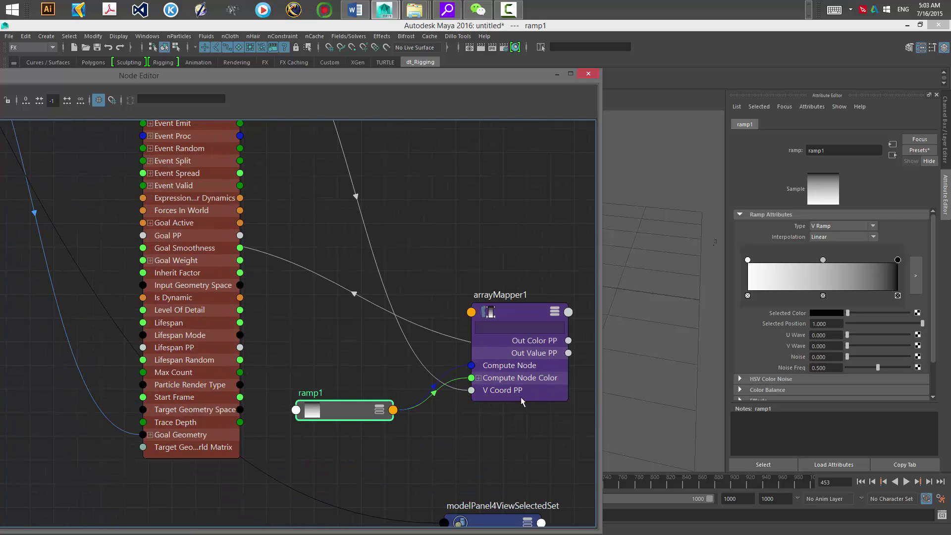
{"action": "scroll", "coordinate": [481, 404], "scroll_direction": "up", "scroll_amount": 3}
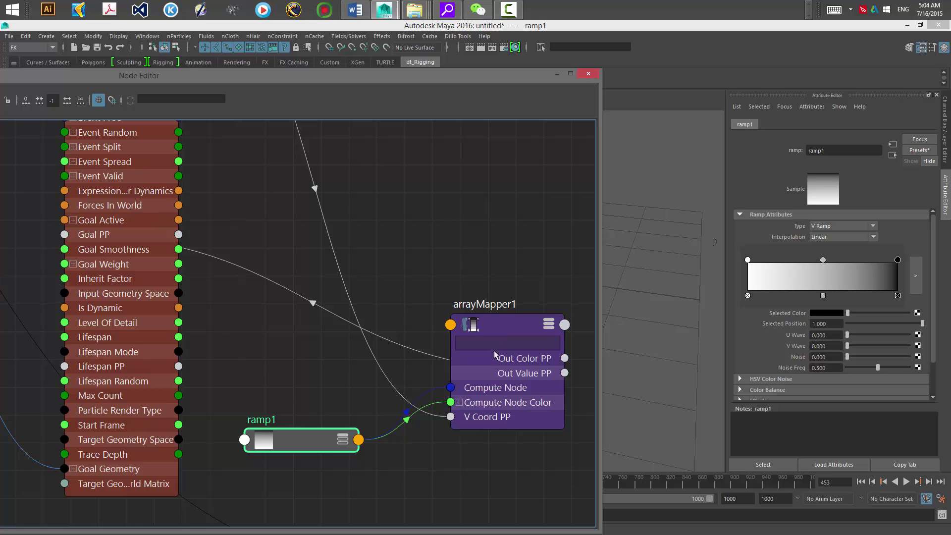
{"action": "middle_click_drag", "start_coordinate": [471, 352], "coordinate": [471, 362], "text": "alt"}
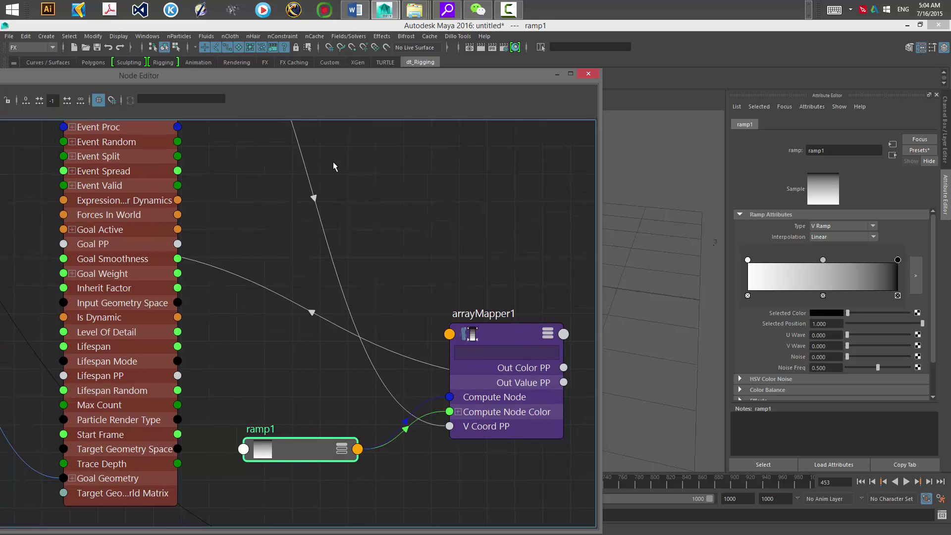
Select the Spline_CurveParticleShape node and display its Per Particle (Array) Attributes, including the Goal PP mapping.
{"action": "left_click_drag", "start_coordinate": [454, 80], "coordinate": [447, 367]}
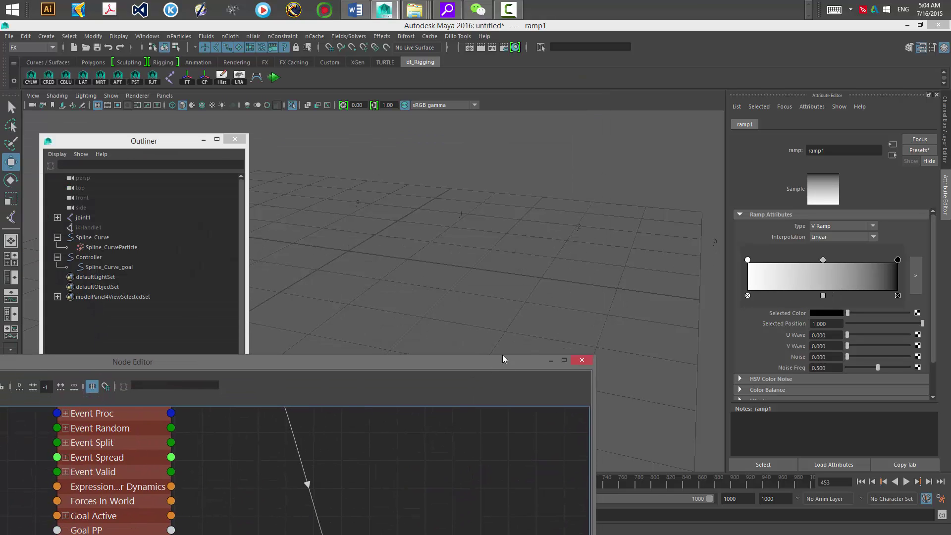
{"action": "left_click_drag", "start_coordinate": [503, 359], "coordinate": [628, 199]}
{"action": "right_click_drag", "start_coordinate": [547, 410], "coordinate": [456, 388], "text": "alt"}
{"action": "middle_click_drag", "start_coordinate": [543, 305], "coordinate": [568, 525], "text": "alt"}
{"action": "right_click_drag", "start_coordinate": [476, 386], "coordinate": [488, 359], "text": "alt"}
{"action": "left_click", "coordinate": [425, 309]}
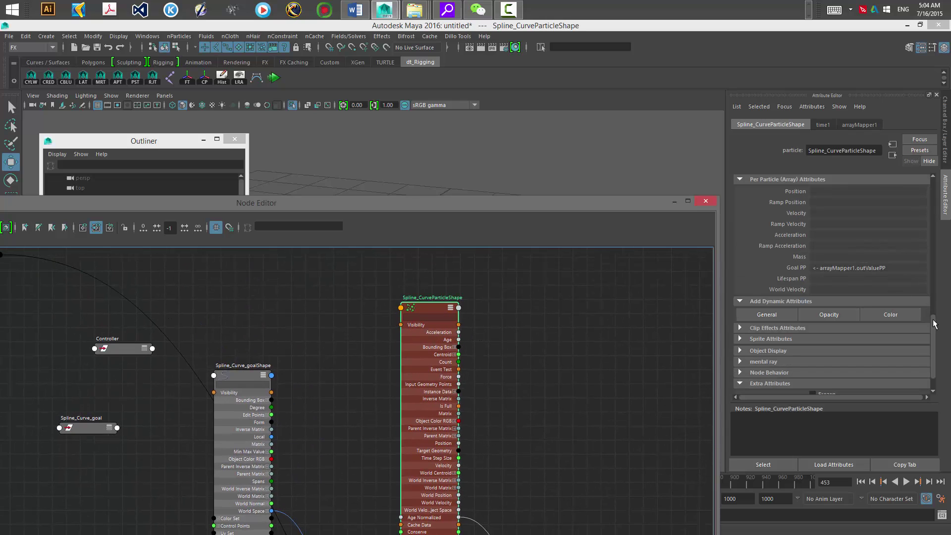
{"action": "mouse_move", "coordinate": [934, 323]}
{"action": "left_mouse_down"}
{"action": "mouse_move", "coordinate": [935, 207]}
{"action": "mouse_move", "coordinate": [936, 312]}
{"action": "left_mouse_up"}
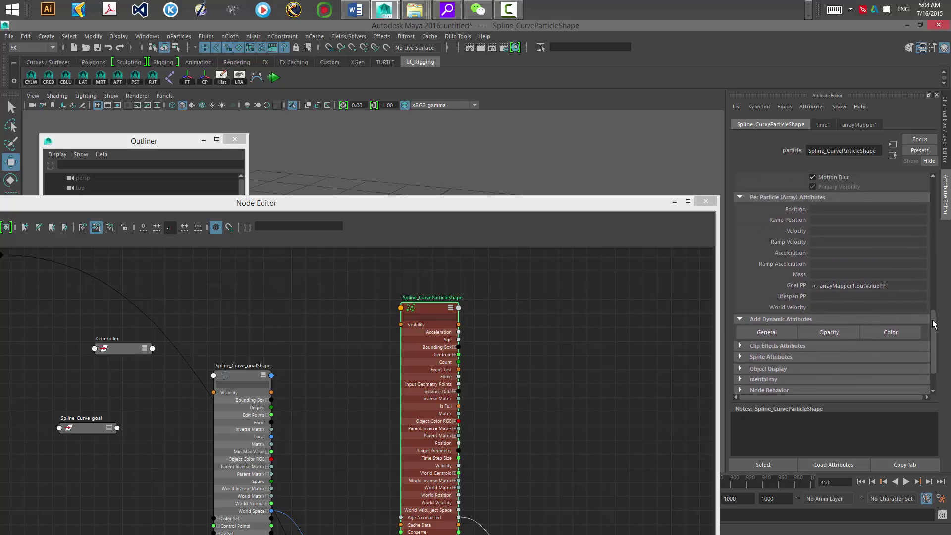
Set the Lifespan Mode of Spline_CurveParticleShape to Live forever.
{"action": "left_click_drag", "start_coordinate": [934, 323], "coordinate": [936, 216]}
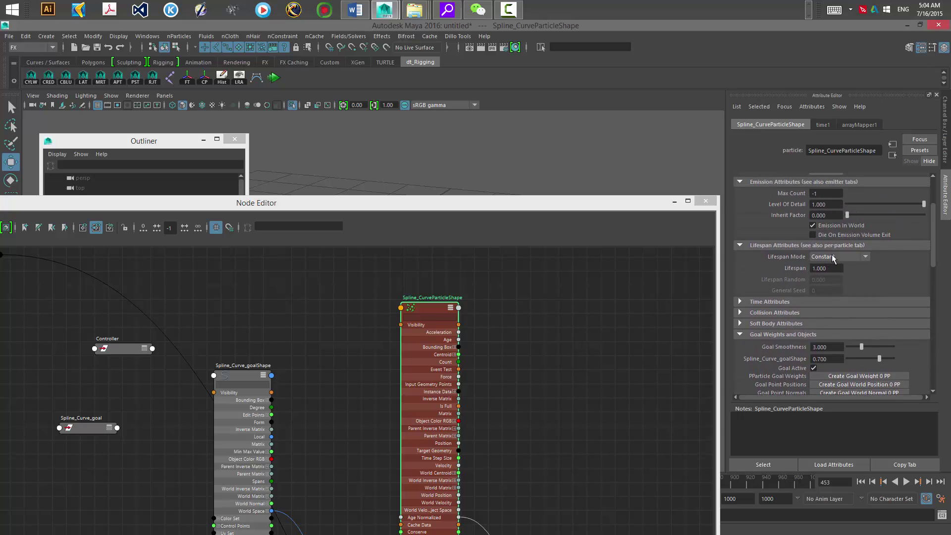
{"action": "left_click", "coordinate": [852, 256]}
{"action": "left_click", "coordinate": [853, 256]}
{"action": "left_click_drag", "start_coordinate": [628, 209], "coordinate": [540, 327]}
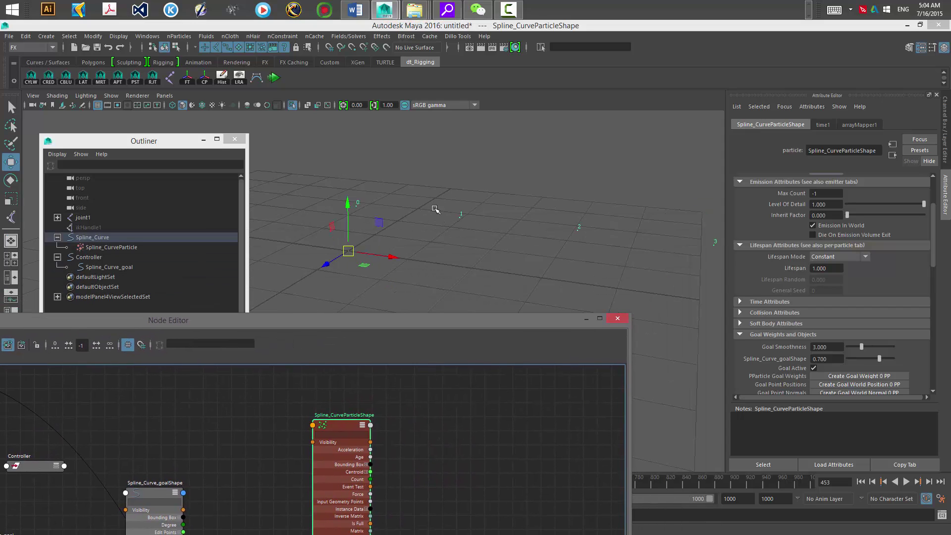
{"action": "middle_click_drag", "start_coordinate": [643, 256], "coordinate": [542, 249], "text": "alt"}
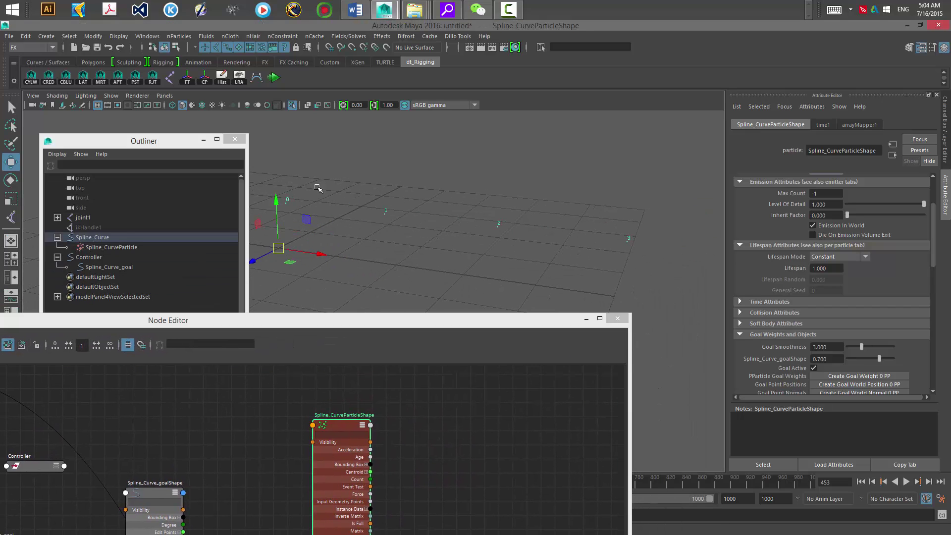
{"action": "left_click", "coordinate": [842, 257]}
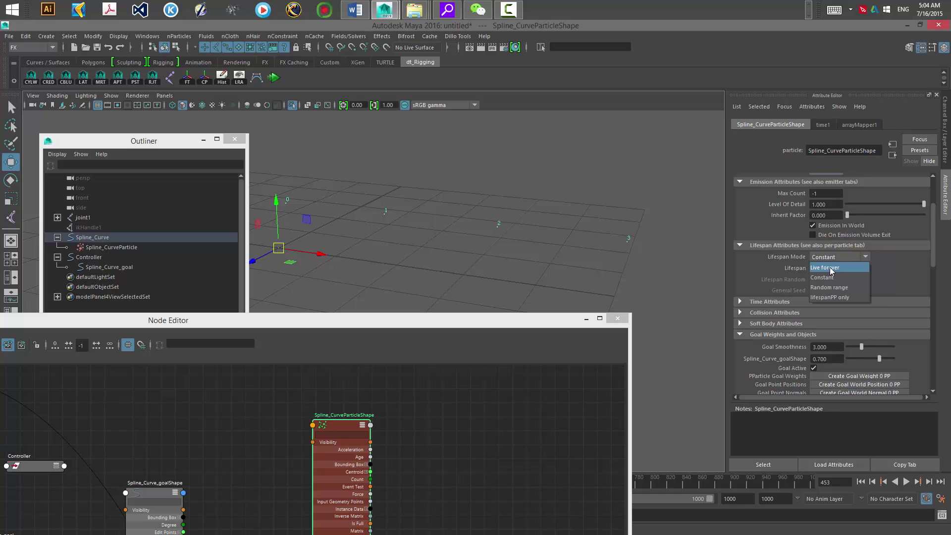
{"action": "left_click", "coordinate": [833, 269]}
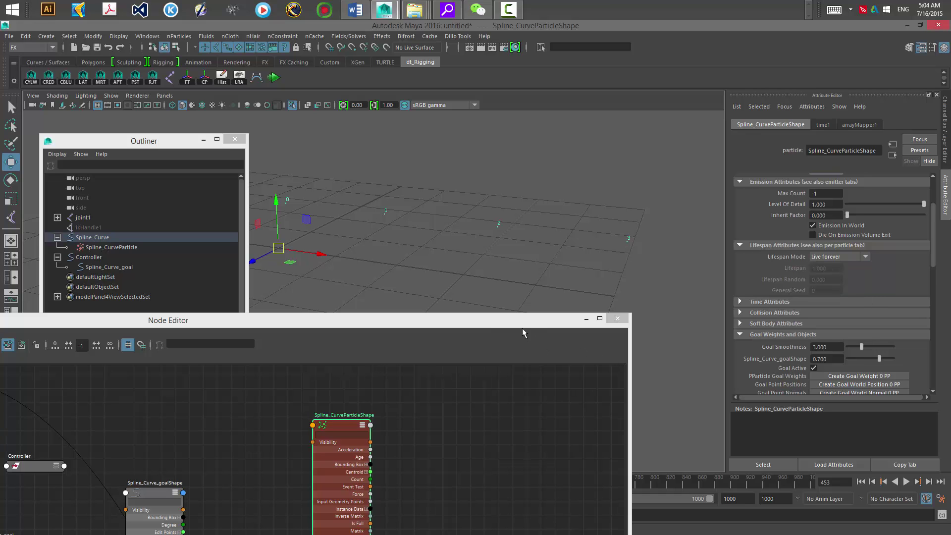
Delete the connection between the particle shape's Age Normalized output and arrayMapper1's V Coord PP input.
{"action": "left_click_drag", "start_coordinate": [512, 321], "coordinate": [656, 140]}
{"action": "middle_click_drag", "start_coordinate": [583, 498], "coordinate": [582, 302], "text": "alt"}
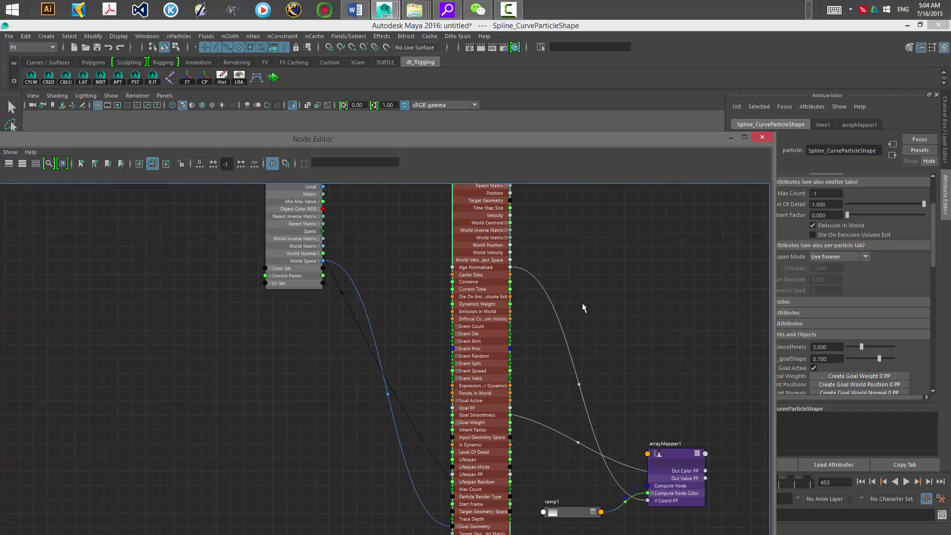
{"action": "left_click_drag", "start_coordinate": [578, 282], "coordinate": [547, 369]}
Arrange arrayMapper1 and ramp1 beside the particle shape's Goal PP attribute and select ramp1 to show its ramp attributes.
{"action": "left_click_drag", "start_coordinate": [675, 464], "coordinate": [714, 338]}
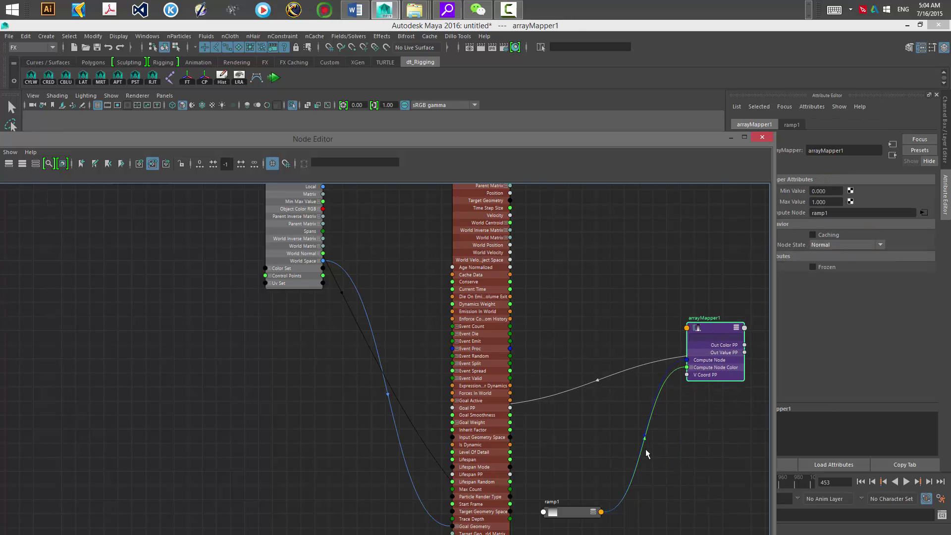
{"action": "left_click_drag", "start_coordinate": [583, 515], "coordinate": [606, 427]}
{"action": "left_click", "coordinate": [715, 329]}
{"action": "left_click_drag", "start_coordinate": [619, 141], "coordinate": [562, 313]}
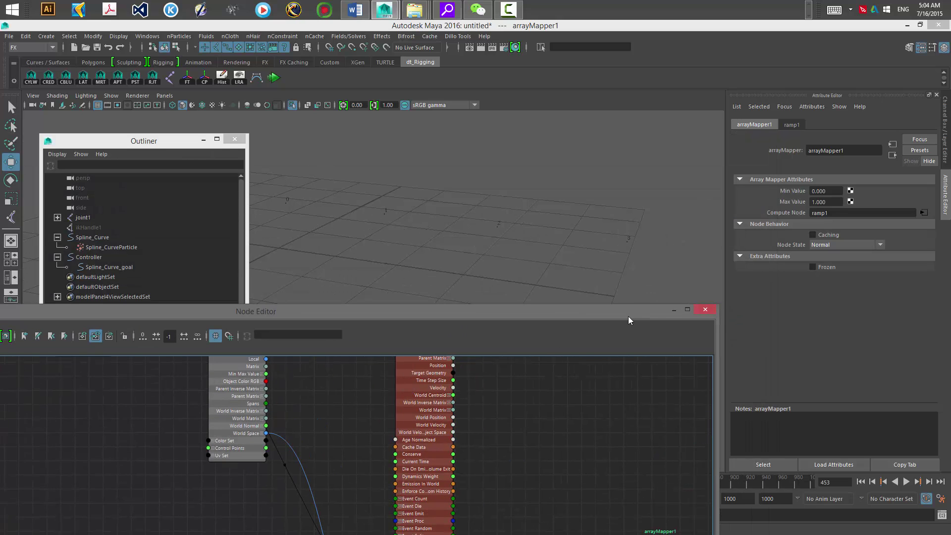
{"action": "left_click_drag", "start_coordinate": [628, 321], "coordinate": [602, 120]}
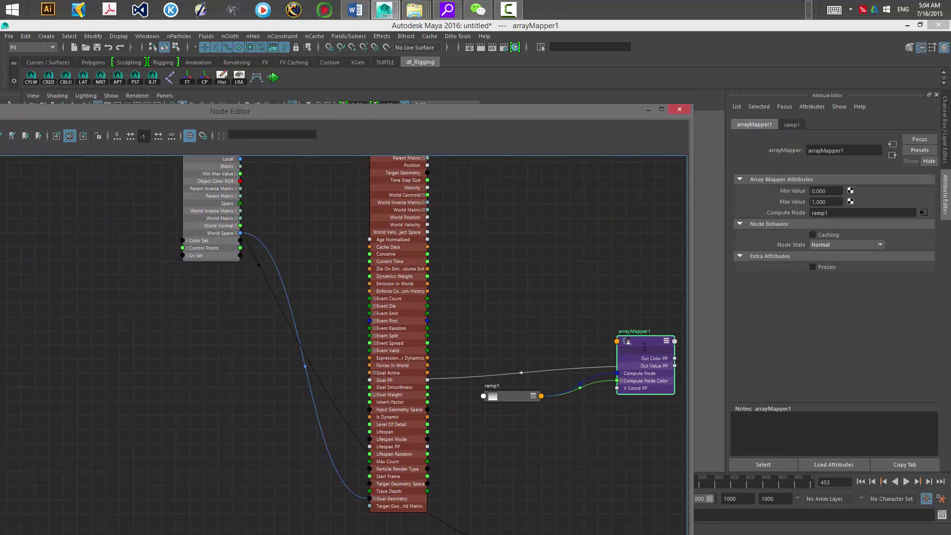
{"action": "left_click", "coordinate": [509, 398]}
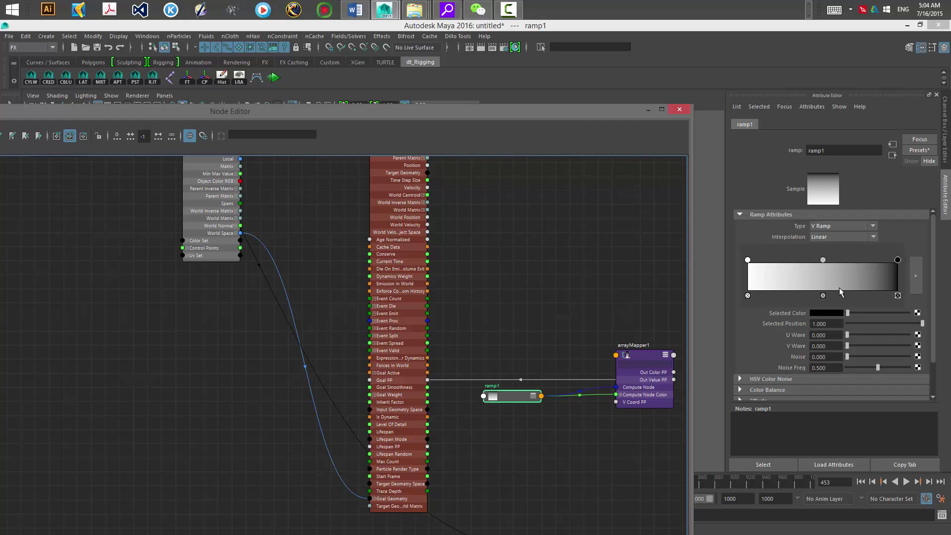
Examine how ramp1 feeds arrayMapper1 and Goal PP, checking arrayMapper1's V Coord PP input against ramp1's output.
{"action": "middle_click_drag", "start_coordinate": [573, 461], "coordinate": [555, 485], "text": "alt"}
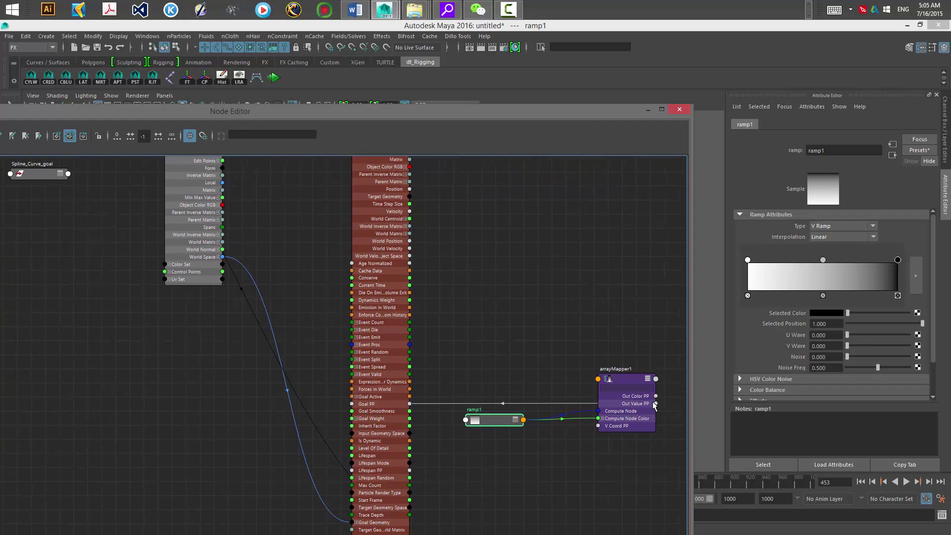
{"action": "scroll", "coordinate": [473, 355], "scroll_direction": "down", "scroll_amount": 5}
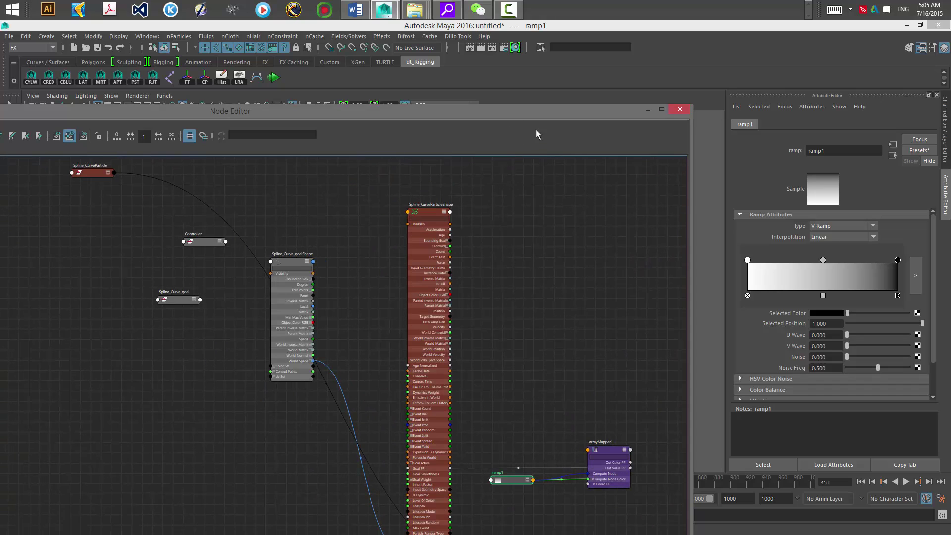
{"action": "left_click_drag", "start_coordinate": [538, 111], "coordinate": [543, 87]}
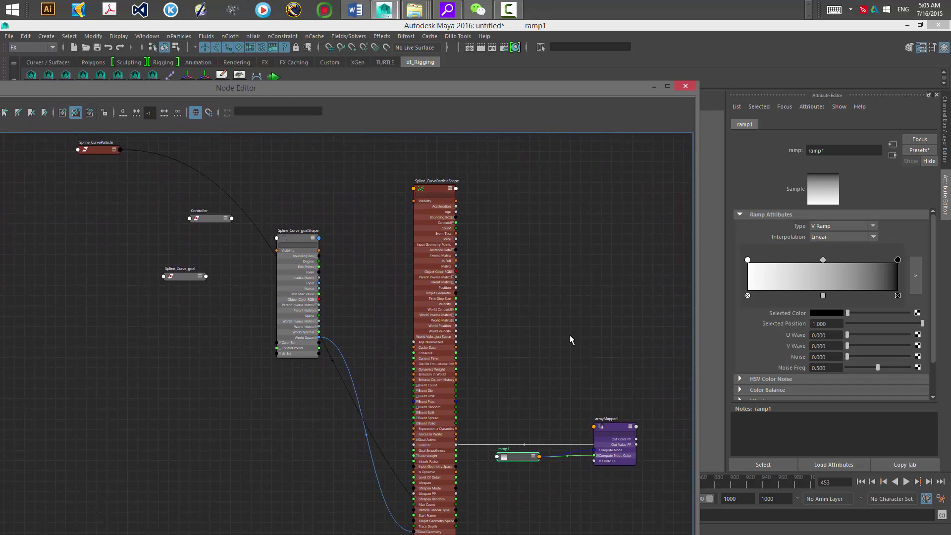
{"action": "scroll", "coordinate": [607, 458], "scroll_direction": "up", "scroll_amount": 4}
{"action": "middle_click_drag", "start_coordinate": [548, 283], "coordinate": [527, 169], "text": "alt"}
{"action": "scroll", "coordinate": [536, 403], "scroll_direction": "up", "scroll_amount": 1}
{"action": "left_click", "coordinate": [537, 403]}
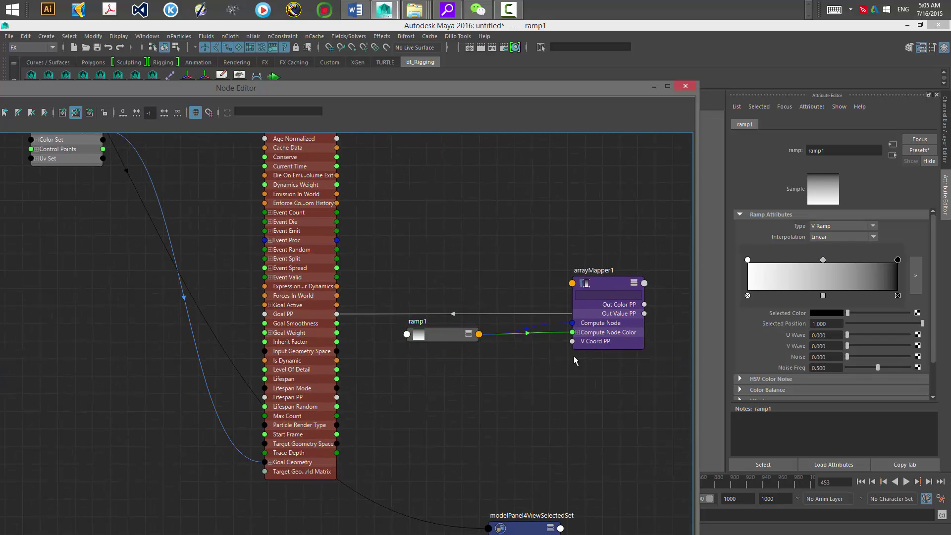
{"action": "left_click_drag", "start_coordinate": [572, 341], "coordinate": [478, 333]}
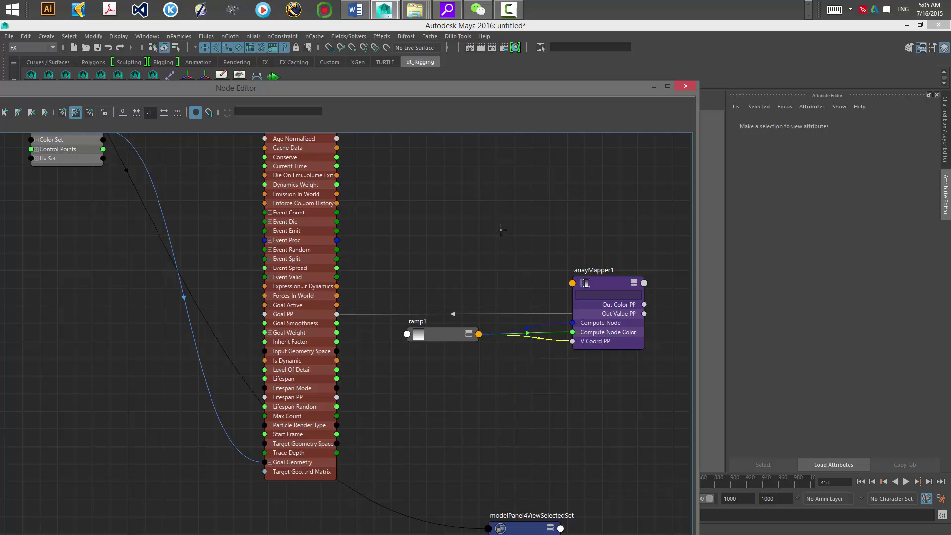
Uncover the viewport and examine the numbered particles along the spline curve by selecting around them individually and as a group.
{"action": "left_click_drag", "start_coordinate": [501, 230], "coordinate": [539, 393]}
{"action": "left_click_drag", "start_coordinate": [500, 278], "coordinate": [476, 289], "text": "alt"}
{"action": "left_click_drag", "start_coordinate": [410, 263], "coordinate": [406, 230], "text": "alt"}
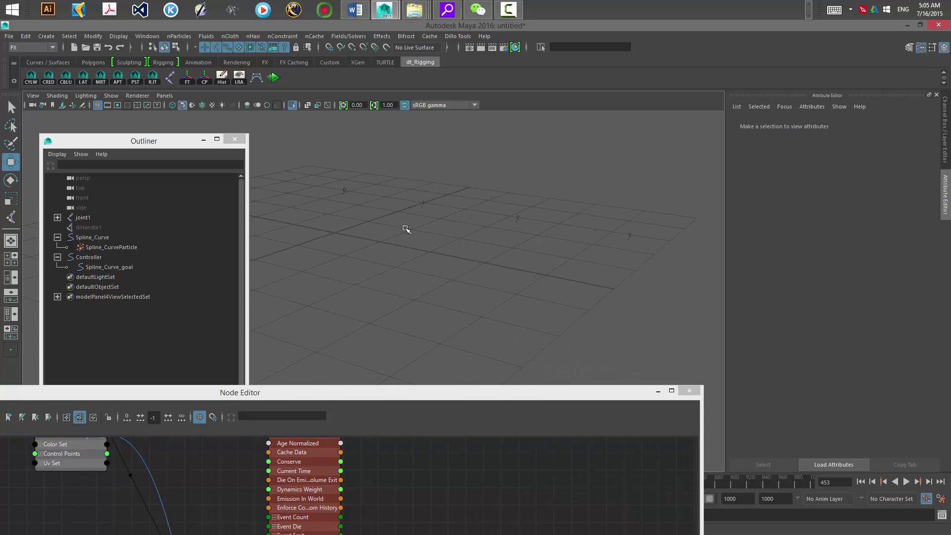
{"action": "left_click_drag", "start_coordinate": [324, 159], "coordinate": [361, 228]}
{"action": "left_click_drag", "start_coordinate": [402, 177], "coordinate": [461, 267]}
{"action": "left_click_drag", "start_coordinate": [628, 210], "coordinate": [663, 289]}
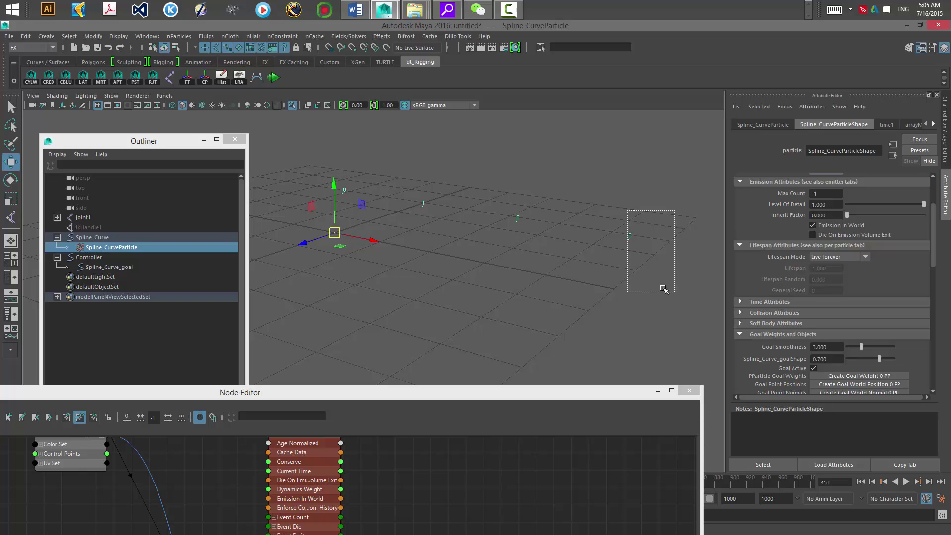
{"action": "right_click_drag", "start_coordinate": [508, 251], "coordinate": [509, 286], "text": "alt"}
{"action": "left_click", "coordinate": [483, 395]}
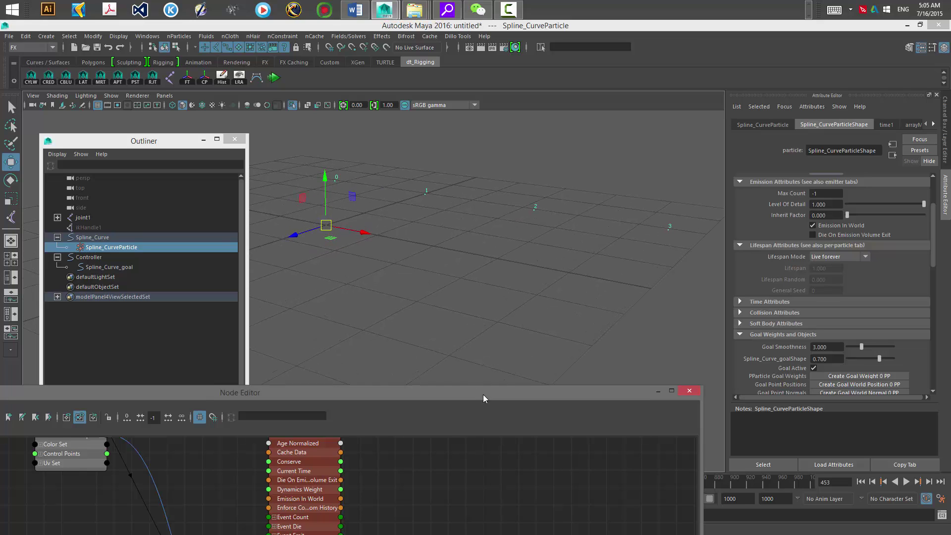
{"action": "left_click_drag", "start_coordinate": [483, 398], "coordinate": [490, 404]}
{"action": "left_click", "coordinate": [469, 208]}
{"action": "left_click_drag", "start_coordinate": [321, 161], "coordinate": [660, 264]}
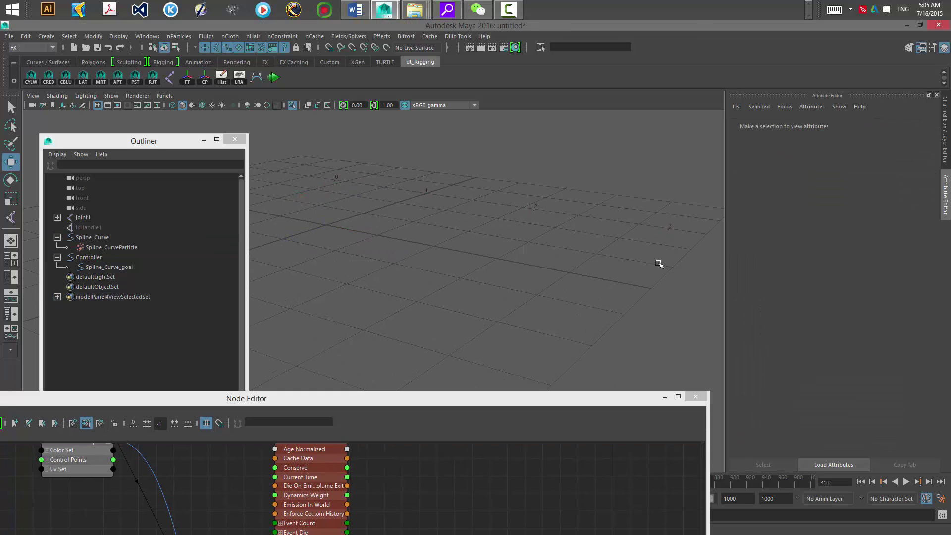
Switch to component selection and try to select particle 0 on the spline curve with the point and line selection masks.
{"action": "key", "text": "F8"}
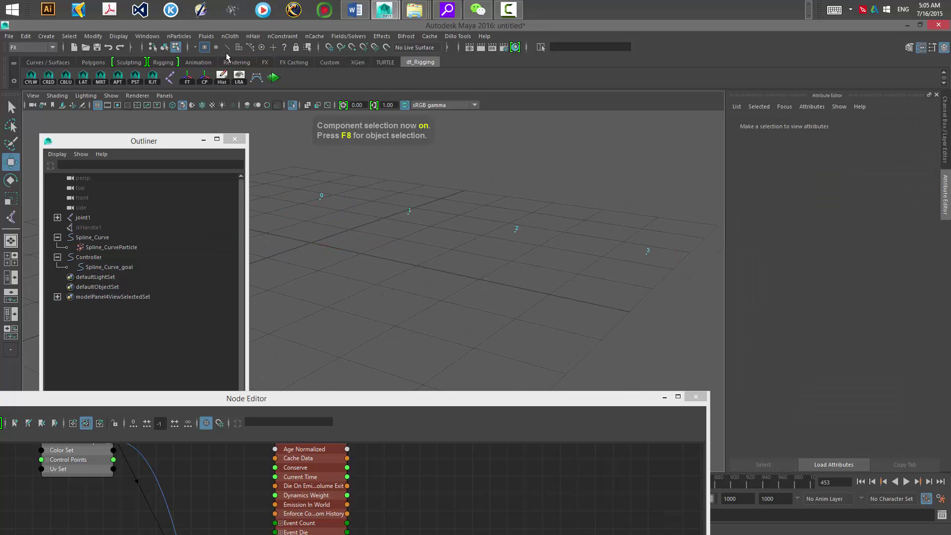
{"action": "left_click_drag", "start_coordinate": [301, 177], "coordinate": [318, 210]}
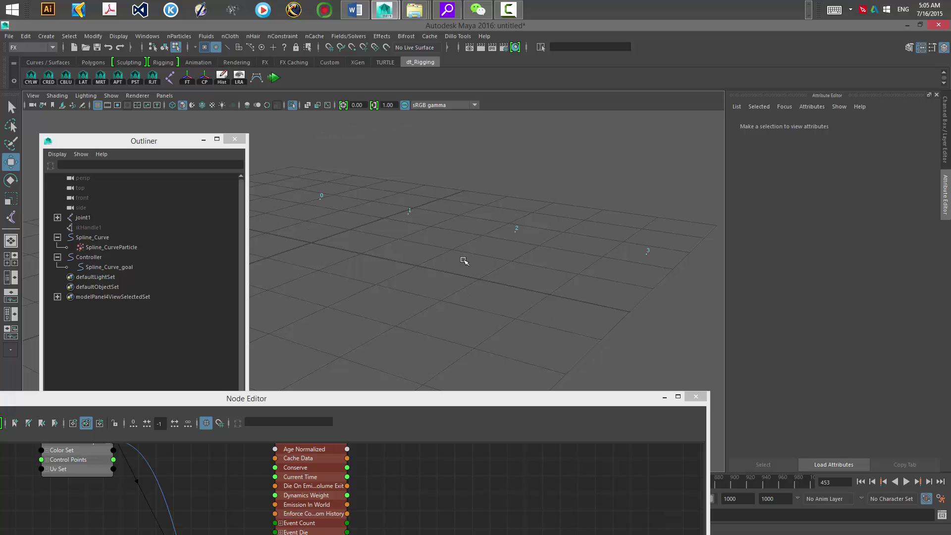
{"action": "left_click", "coordinate": [228, 48]}
{"action": "left_click_drag", "start_coordinate": [295, 164], "coordinate": [356, 246]}
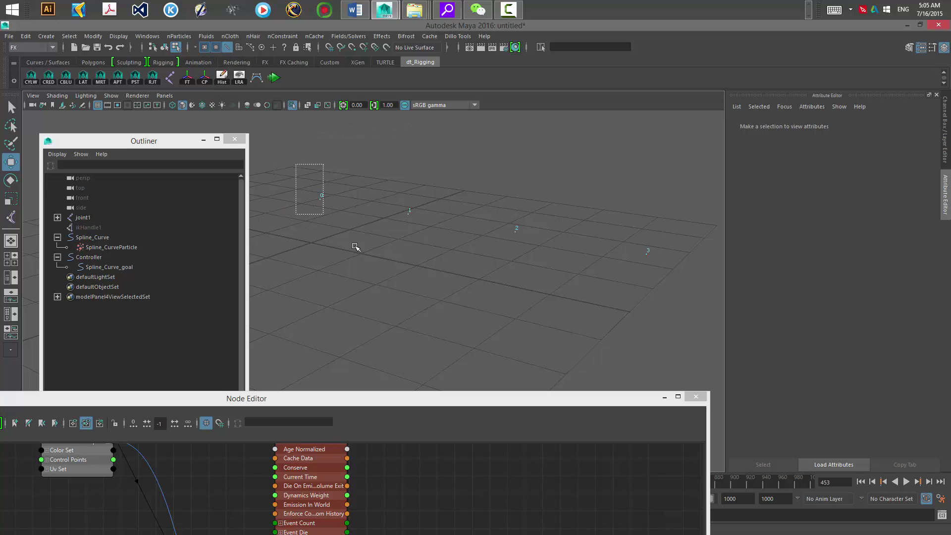
{"action": "left_click", "coordinate": [216, 47]}
{"action": "left_click_drag", "start_coordinate": [297, 162], "coordinate": [324, 208]}
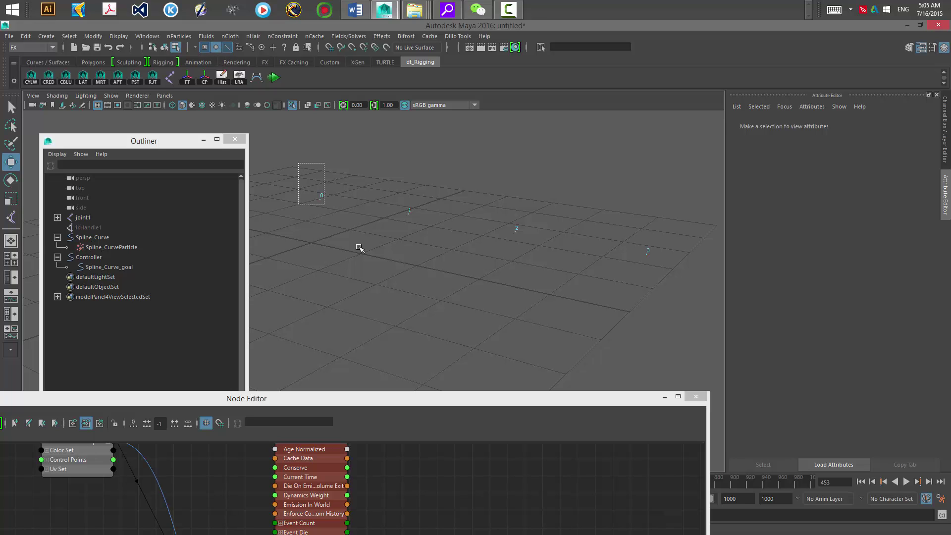
Check the component types in the point and line selection masks, including Particles, and clear the current selection.
{"action": "right_click", "coordinate": [218, 48]}
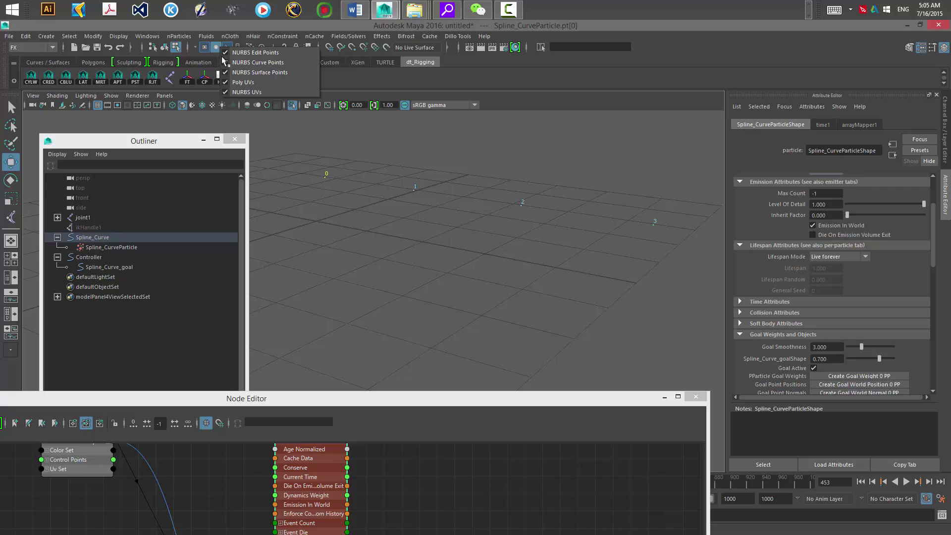
{"action": "left_click", "coordinate": [200, 49]}
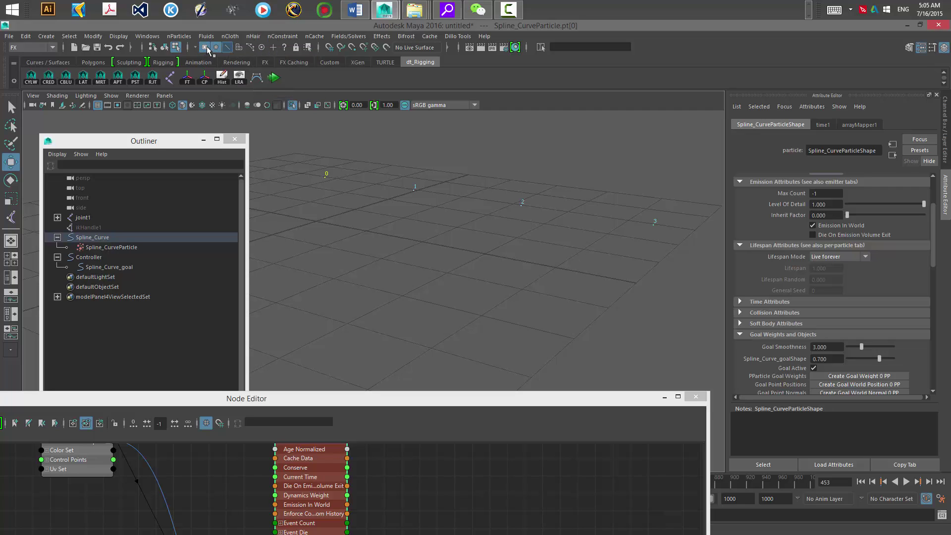
{"action": "right_click", "coordinate": [216, 48]}
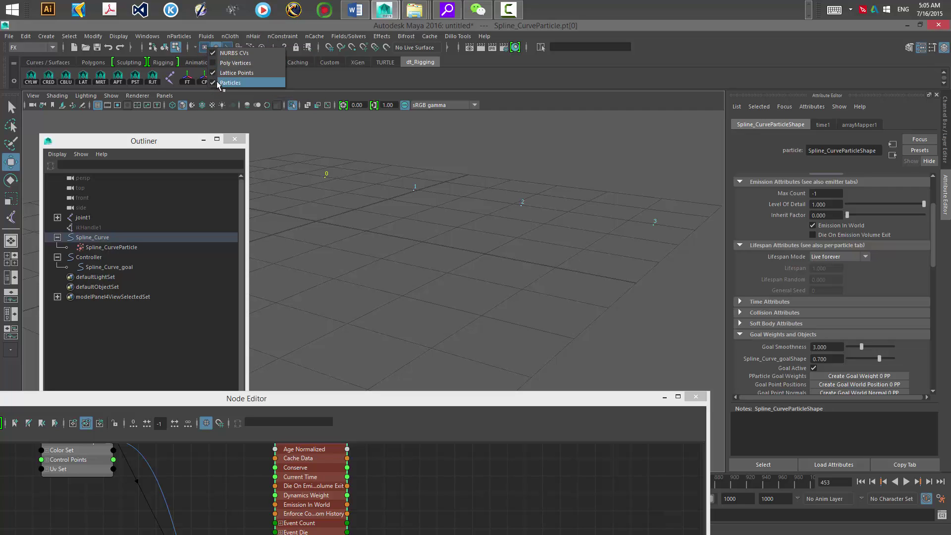
{"action": "left_click", "coordinate": [230, 83]}
{"action": "left_click", "coordinate": [367, 270]}
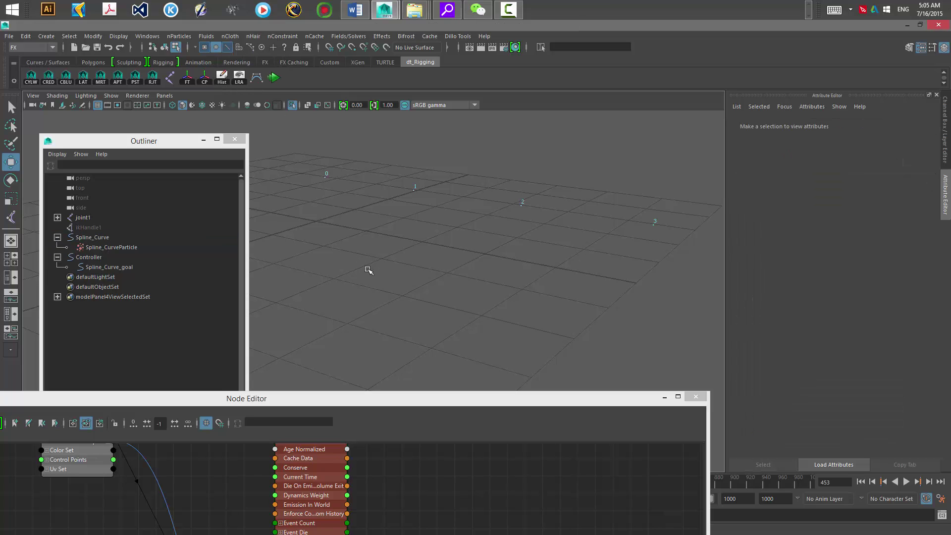
Select particles 0, 1, 2 and 3 along the spline curve together.
{"action": "left_click_drag", "start_coordinate": [299, 157], "coordinate": [339, 202]}
{"action": "left_click_drag", "start_coordinate": [396, 164], "coordinate": [426, 217], "text": "shift"}
{"action": "left_click_drag", "start_coordinate": [503, 181], "coordinate": [551, 252], "text": "shift"}
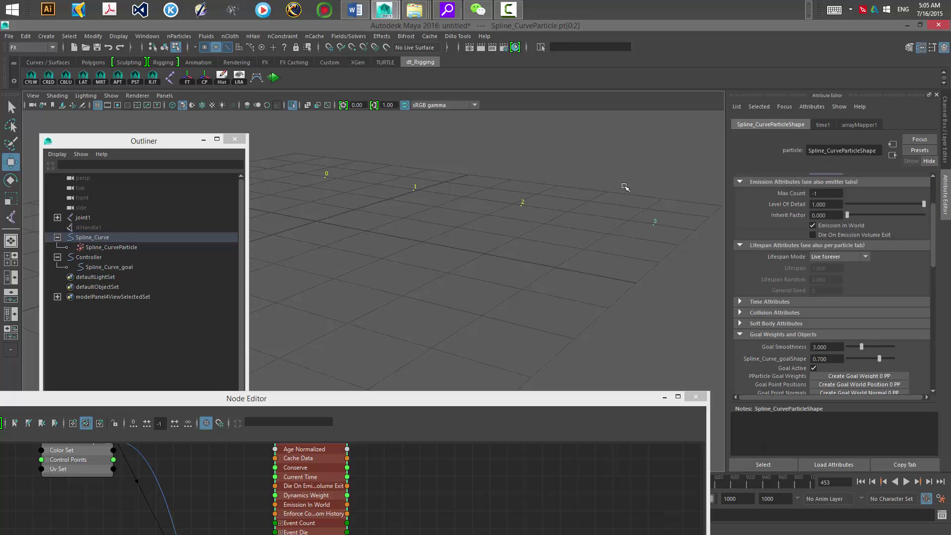
{"action": "left_click_drag", "start_coordinate": [623, 185], "coordinate": [692, 268], "text": "shift"}
{"action": "left_click_drag", "start_coordinate": [559, 281], "coordinate": [391, 231], "text": "alt"}
Show the particle data of the four selected particles in the Component Editor.
{"action": "left_click", "coordinate": [147, 36]}
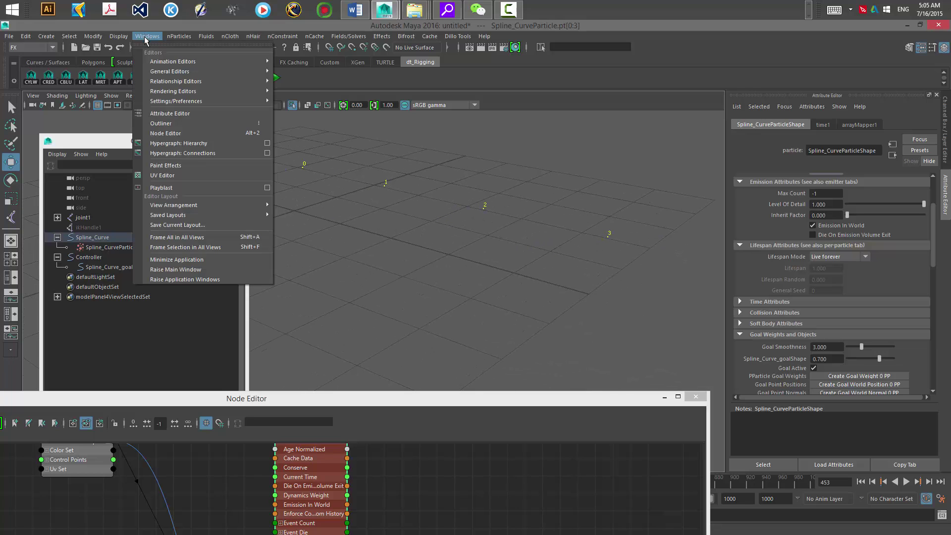
{"action": "mouse_move", "coordinate": [233, 70]}
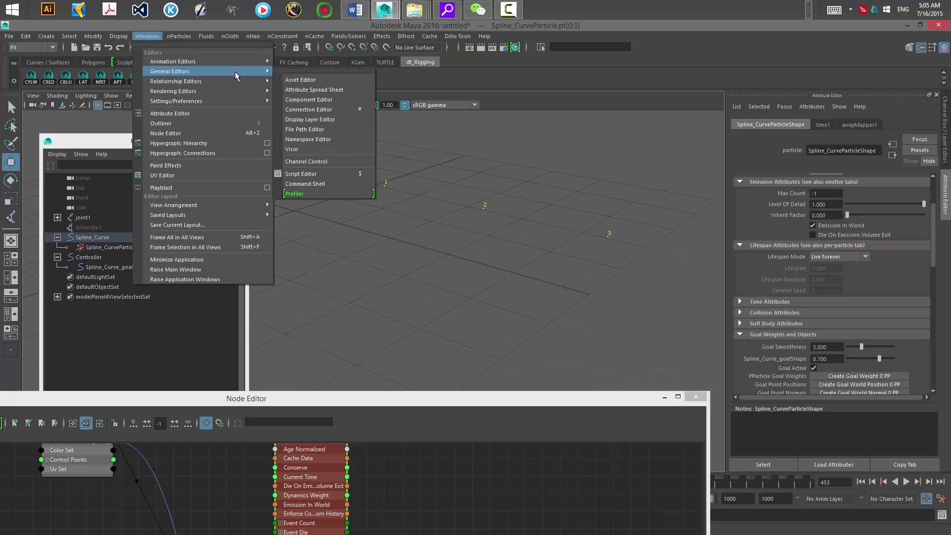
{"action": "left_click", "coordinate": [342, 100]}
{"action": "left_click_drag", "start_coordinate": [389, 129], "coordinate": [468, 100]}
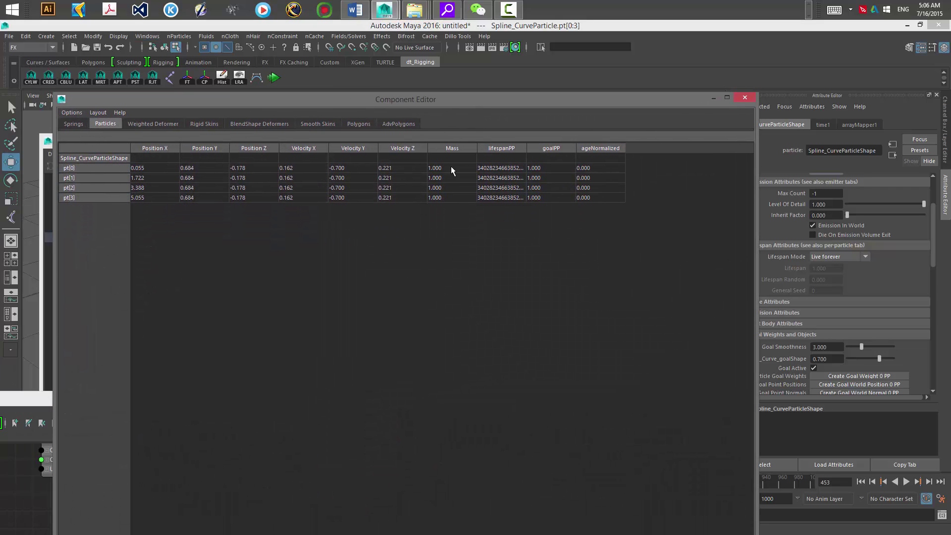
Examine the per-particle Mass values of pt[0] to pt[3] in the Component Editor.
{"action": "left_click_drag", "start_coordinate": [451, 166], "coordinate": [453, 196]}
{"action": "left_click", "coordinate": [460, 257]}
{"action": "left_click_drag", "start_coordinate": [468, 99], "coordinate": [469, 209]}
{"action": "left_click", "coordinate": [455, 274]}
{"action": "left_click", "coordinate": [455, 284]}
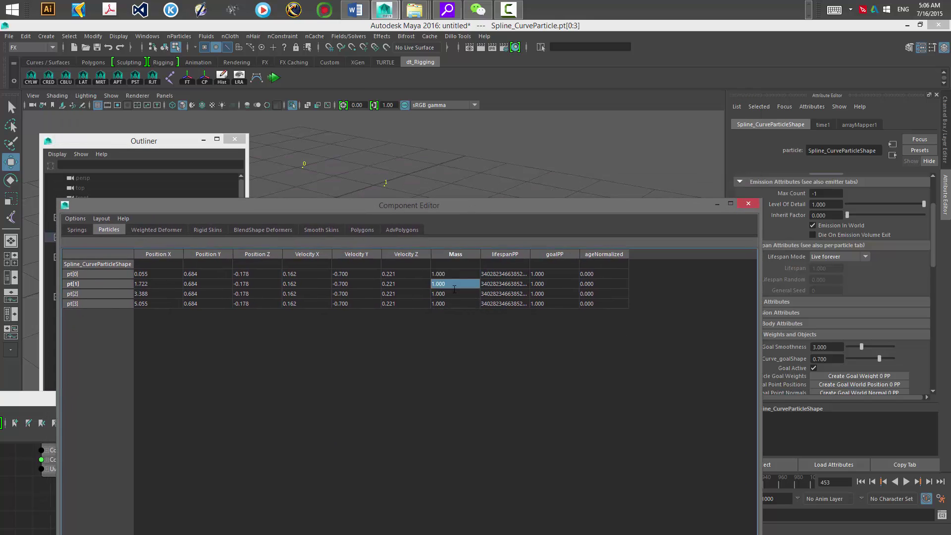
{"action": "left_click", "coordinate": [455, 294]}
{"action": "left_click", "coordinate": [455, 274]}
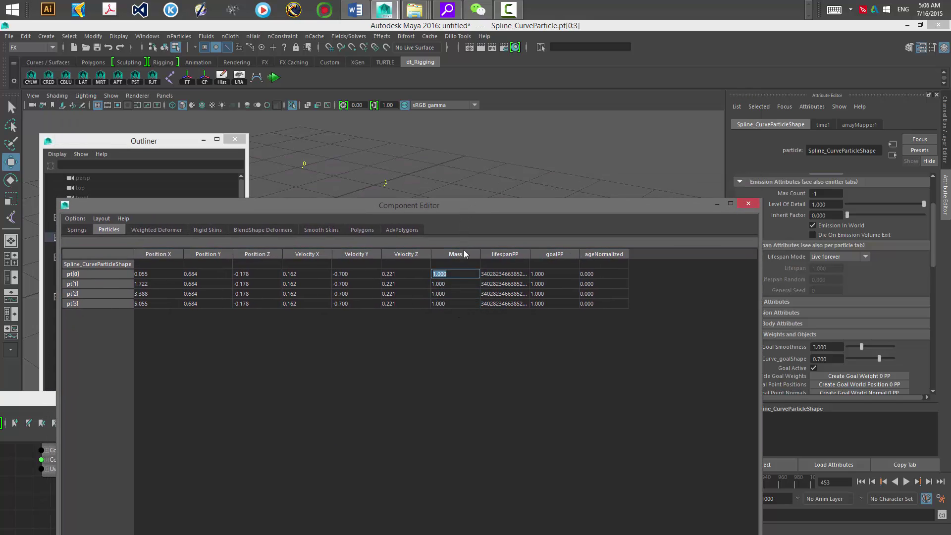
Compare the particle Mass column with arrayMapper1's V Coord PP input in the Node Editor, then bring the Component Editor back to the centre.
{"action": "left_click_drag", "start_coordinate": [465, 206], "coordinate": [871, 95]}
{"action": "left_click_drag", "start_coordinate": [409, 391], "coordinate": [436, 214]}
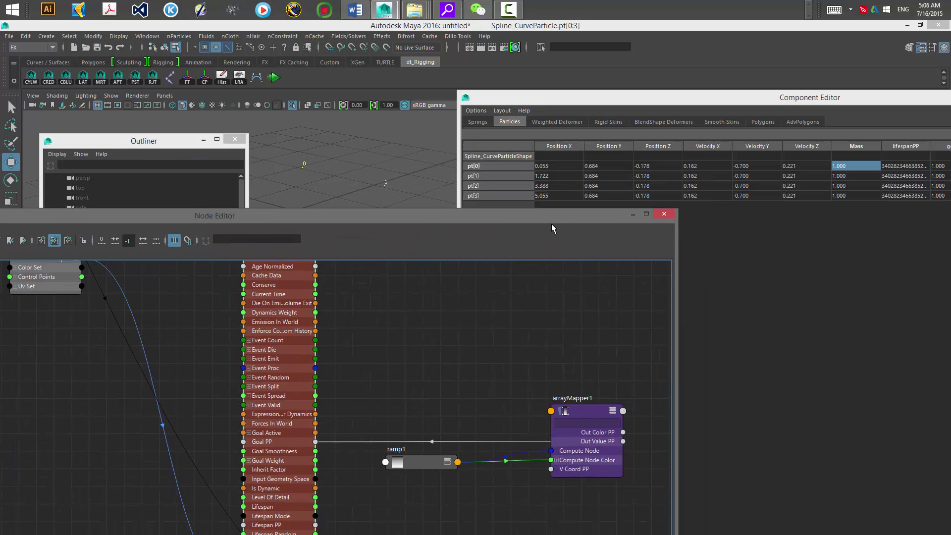
{"action": "left_click_drag", "start_coordinate": [548, 220], "coordinate": [480, 308]}
{"action": "left_click_drag", "start_coordinate": [702, 105], "coordinate": [410, 247]}
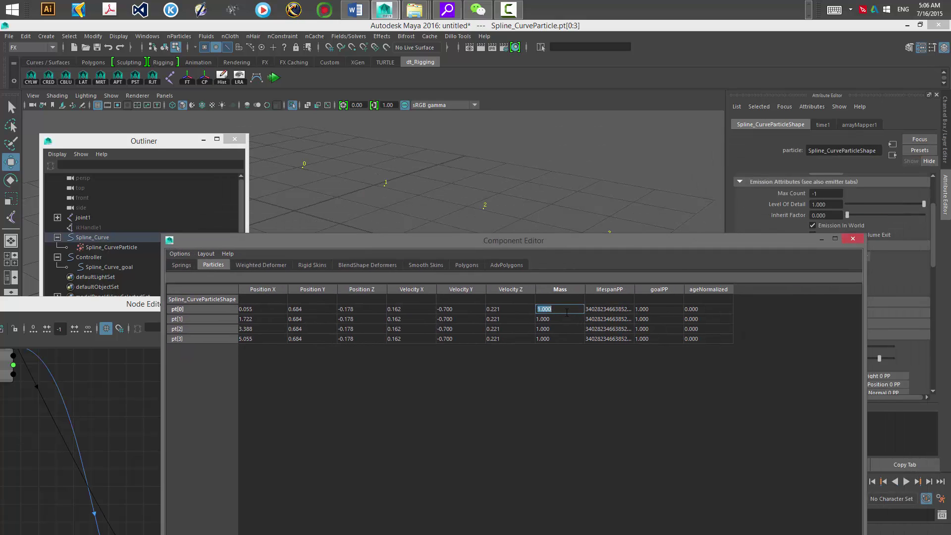
Set the Mass of pt[0] to 0.001, of pt[1] to 0.33 and of pt[2] to 0.999.
{"action": "type", "text": "0.001"}
{"action": "left_click", "coordinate": [558, 318]}
{"action": "left_click_drag", "start_coordinate": [560, 241], "coordinate": [539, 243]}
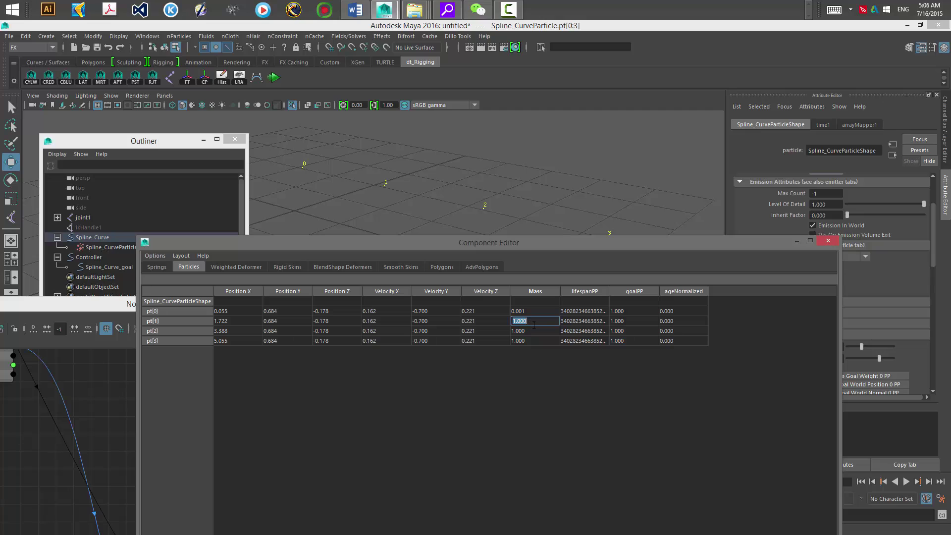
{"action": "left_click", "coordinate": [527, 312]}
{"action": "left_click", "coordinate": [528, 312]}
{"action": "type", "text": "0.33"}
{"action": "left_click", "coordinate": [544, 334]}
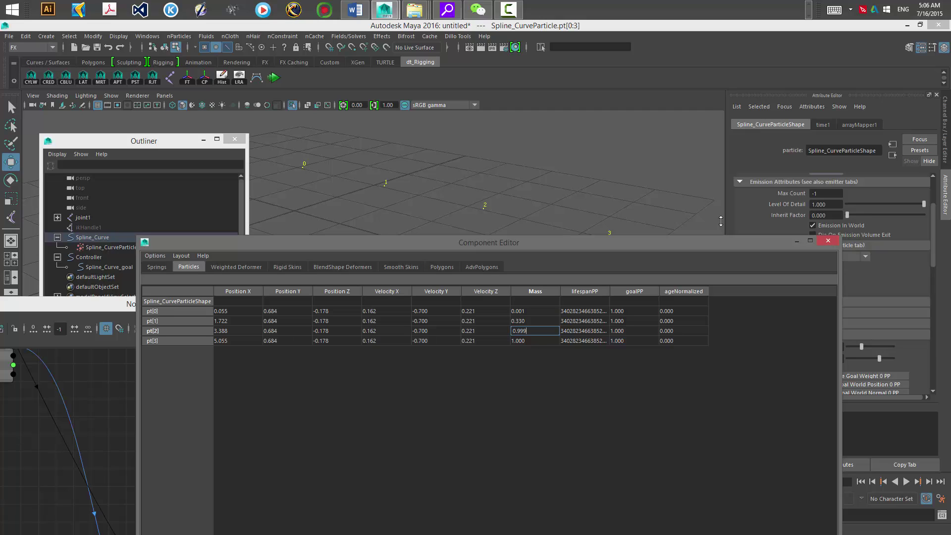
{"action": "key", "text": "Return"}
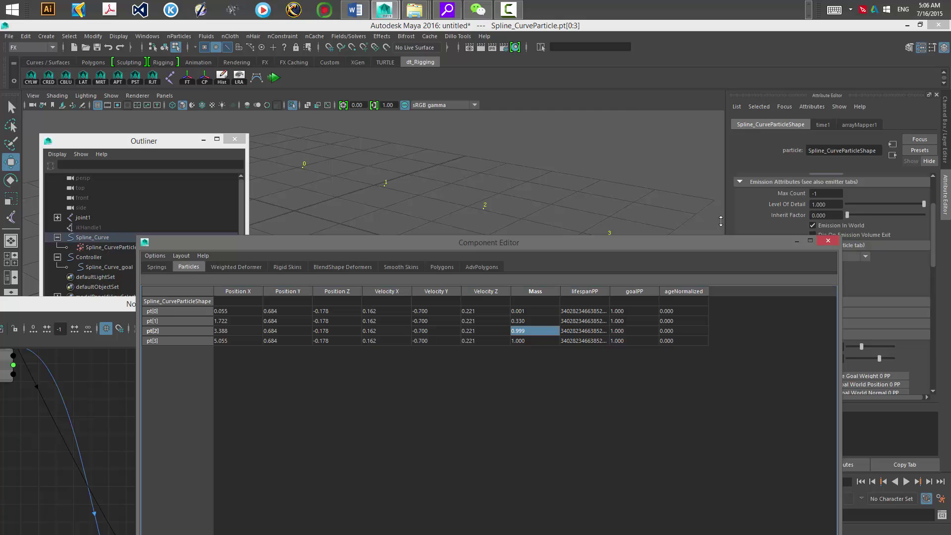
Set the Mass of pt[1] to 0.333 and of pt[2] to 0.666, and accept 1.000 for pt[3].
{"action": "double_click", "coordinate": [525, 331]}
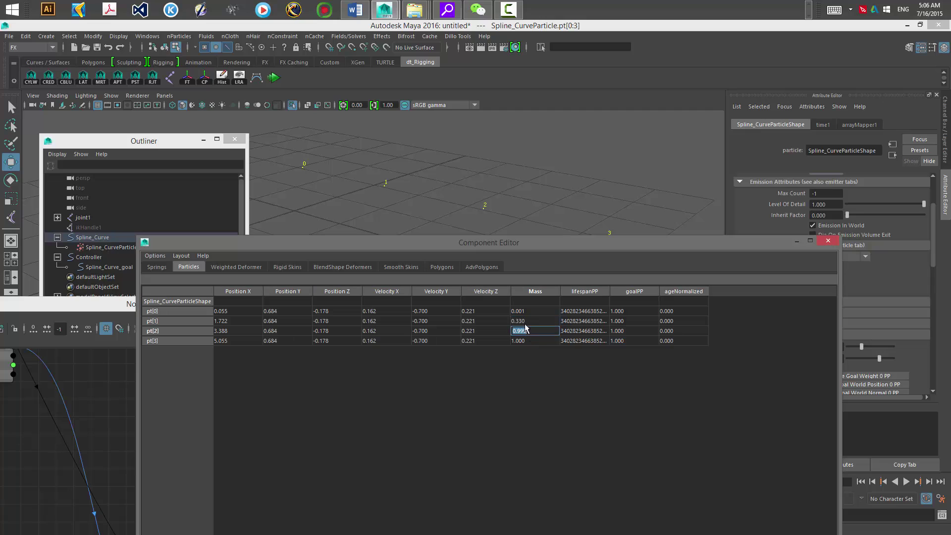
{"action": "double_click", "coordinate": [524, 321]}
{"action": "left_click", "coordinate": [527, 321]}
{"action": "left_click", "coordinate": [527, 331]}
{"action": "double_click", "coordinate": [527, 331]}
{"action": "type", "text": "666"}
{"action": "key", "text": "Return"}
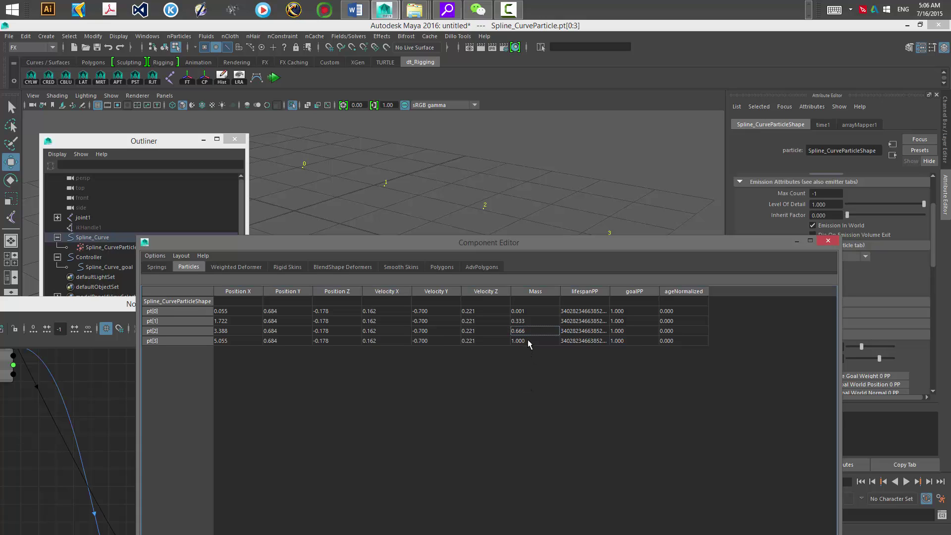
{"action": "double_click", "coordinate": [528, 340]}
{"action": "key", "text": "Return"}
{"action": "left_click_drag", "start_coordinate": [517, 239], "coordinate": [490, 232]}
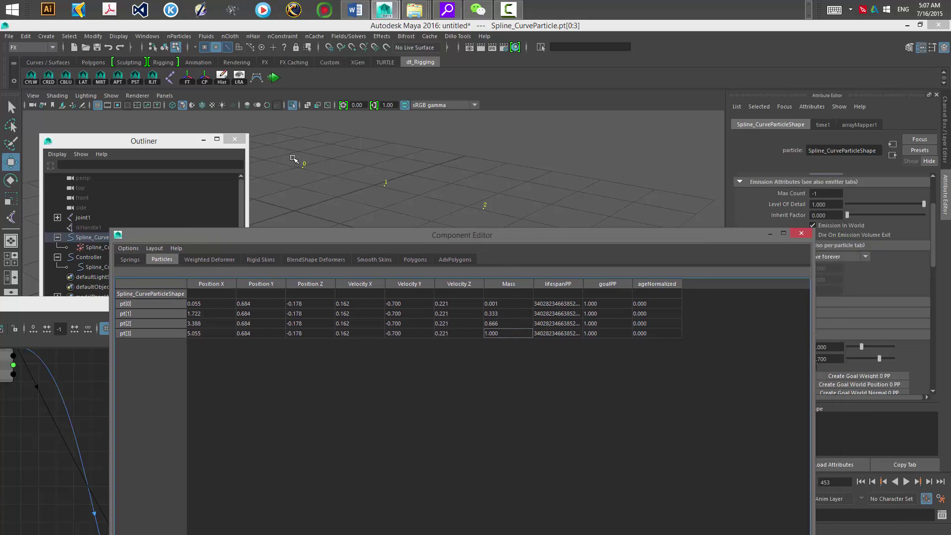
Select particles 0 to 3 one at a time to review each one's Mass value.
{"action": "left_click_drag", "start_coordinate": [296, 153], "coordinate": [313, 178]}
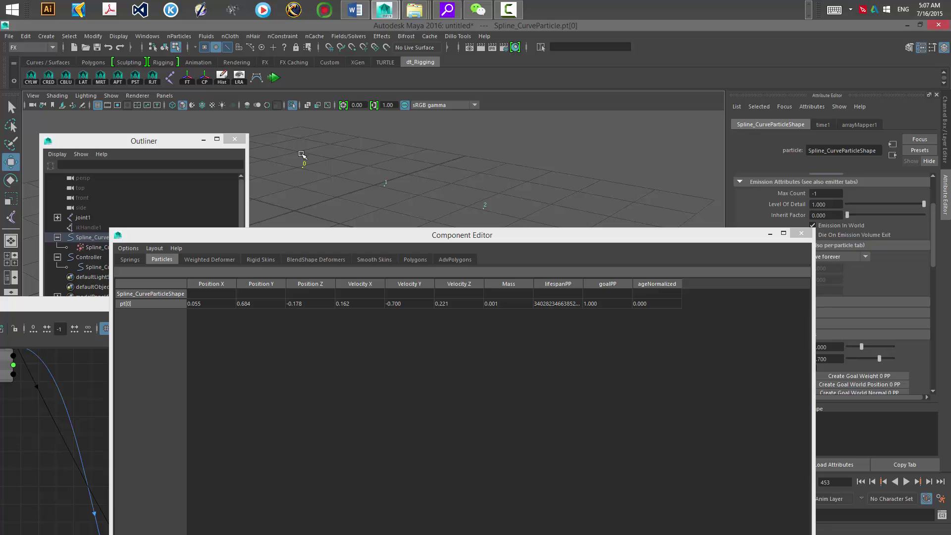
{"action": "left_click_drag", "start_coordinate": [291, 144], "coordinate": [316, 192]}
{"action": "left_click_drag", "start_coordinate": [371, 168], "coordinate": [391, 192]}
{"action": "left_click_drag", "start_coordinate": [471, 197], "coordinate": [532, 282]}
{"action": "left_click_drag", "start_coordinate": [595, 223], "coordinate": [615, 236]}
Move the Component Editor aside and reposition arrayMapper1 beside the upper end of Spline_CurveParticleShape in the Node Editor.
{"action": "left_click_drag", "start_coordinate": [557, 236], "coordinate": [950, 72]}
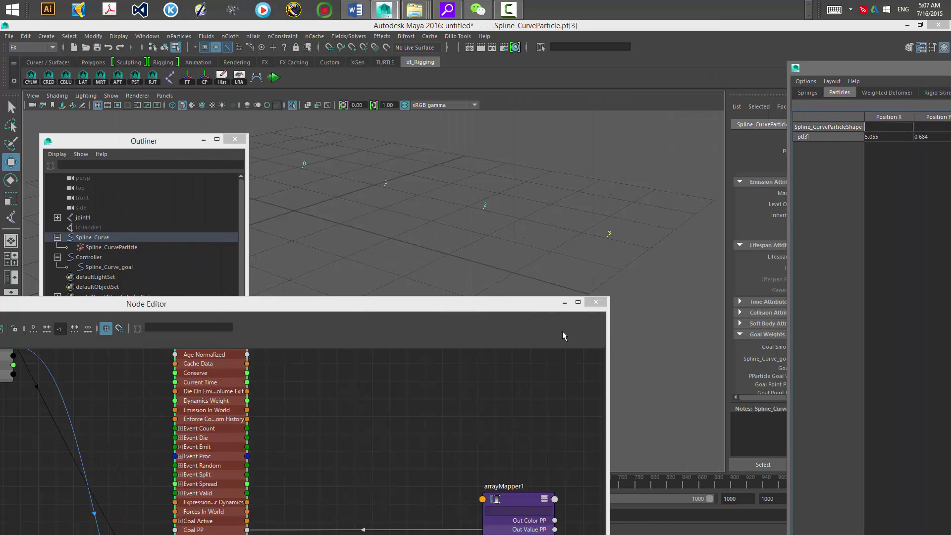
{"action": "left_click_drag", "start_coordinate": [533, 309], "coordinate": [570, 182]}
{"action": "scroll", "coordinate": [363, 315], "scroll_direction": "down", "scroll_amount": 5}
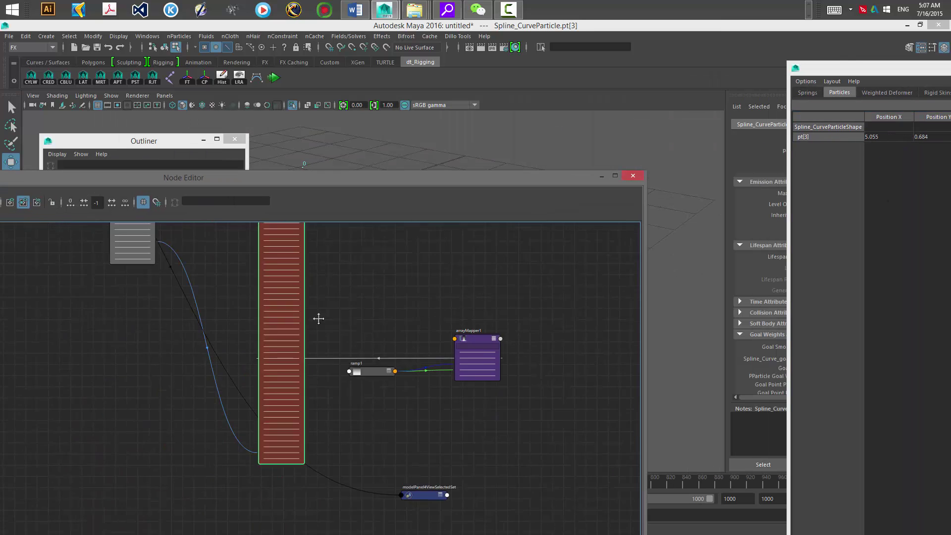
{"action": "middle_click_drag", "start_coordinate": [315, 293], "coordinate": [330, 337]}
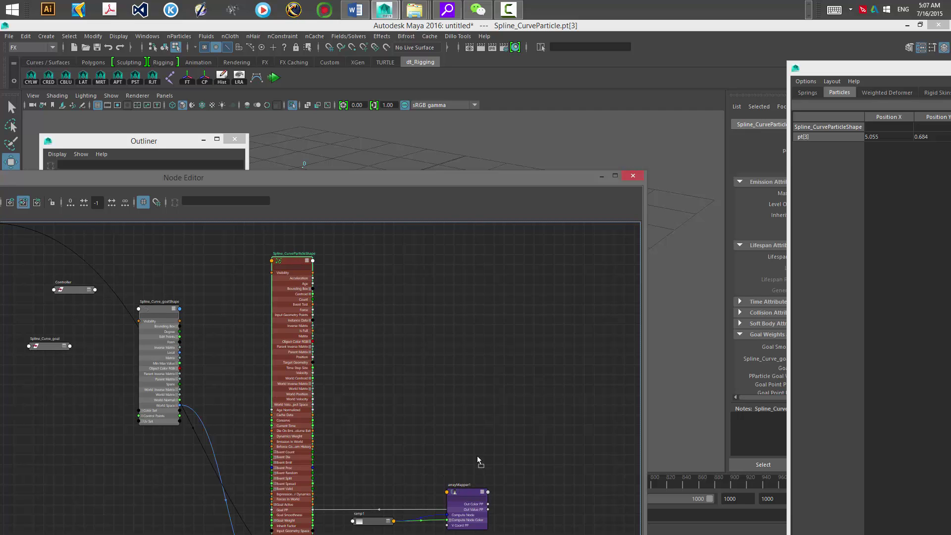
{"action": "middle_click_drag", "start_coordinate": [468, 492], "coordinate": [467, 491]}
{"action": "middle_click_drag", "start_coordinate": [413, 397], "coordinate": [415, 354], "text": "alt"}
{"action": "left_click_drag", "start_coordinate": [471, 449], "coordinate": [403, 257]}
{"action": "middle_click_drag", "start_coordinate": [390, 314], "coordinate": [393, 420], "text": "alt"}
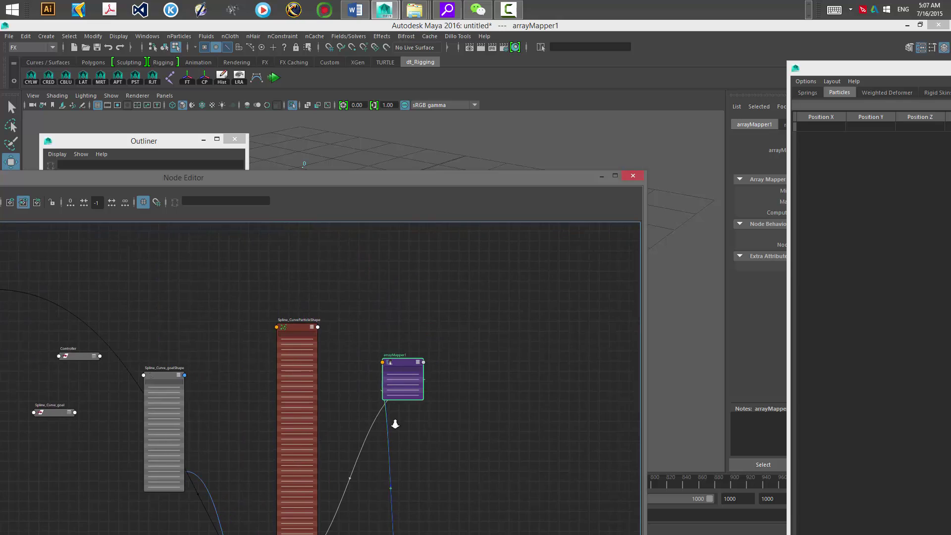
{"action": "scroll", "coordinate": [389, 414], "scroll_direction": "up", "scroll_amount": 2}
Load Spline_CurveParticleShape as output and arrayMapper1 as input in the Connection Editor, and adjust the Show Hidden option for the outputs.
{"action": "middle_click_drag", "start_coordinate": [283, 308], "coordinate": [405, 356]}
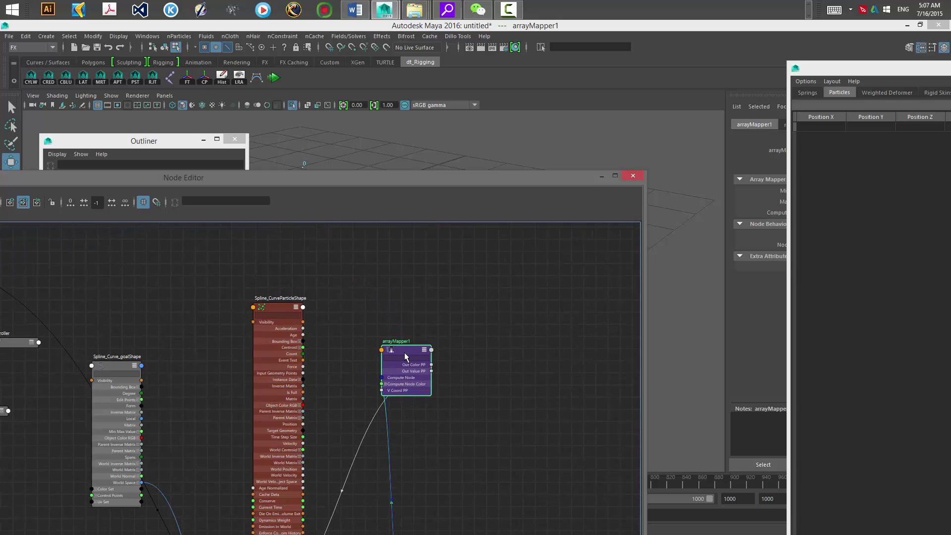
{"action": "middle_click_drag", "start_coordinate": [285, 311], "coordinate": [414, 356], "text": "shift"}
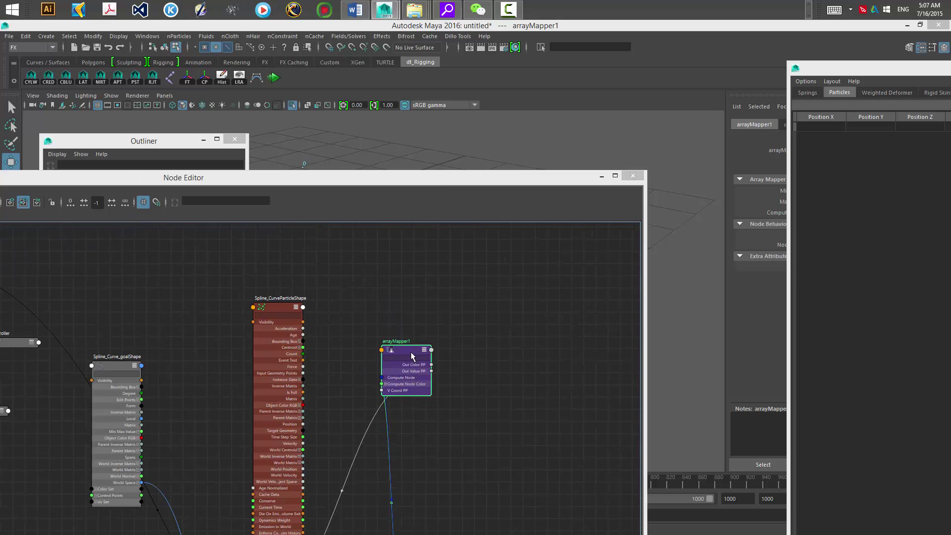
{"action": "left_click_drag", "start_coordinate": [547, 52], "coordinate": [555, 49]}
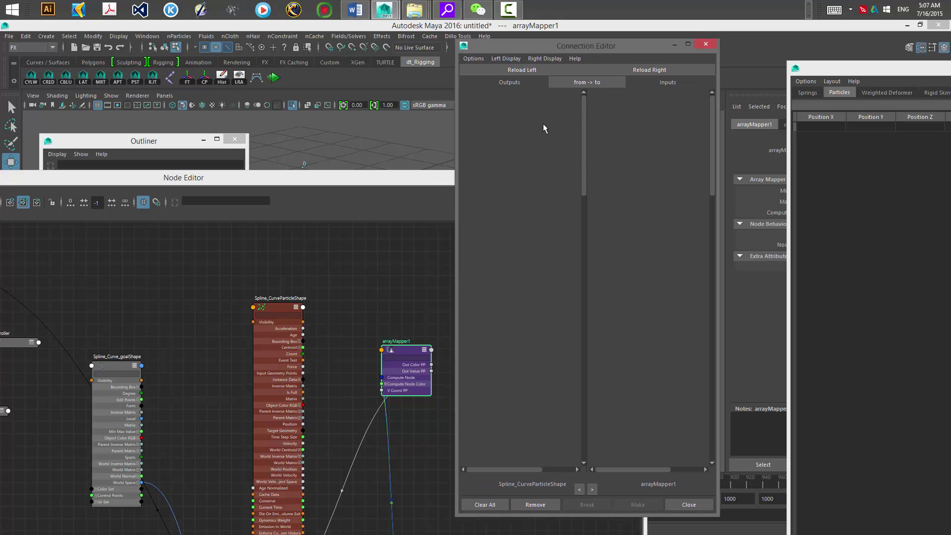
{"action": "left_click_drag", "start_coordinate": [588, 182], "coordinate": [568, 243]}
{"action": "left_click", "coordinate": [505, 58]}
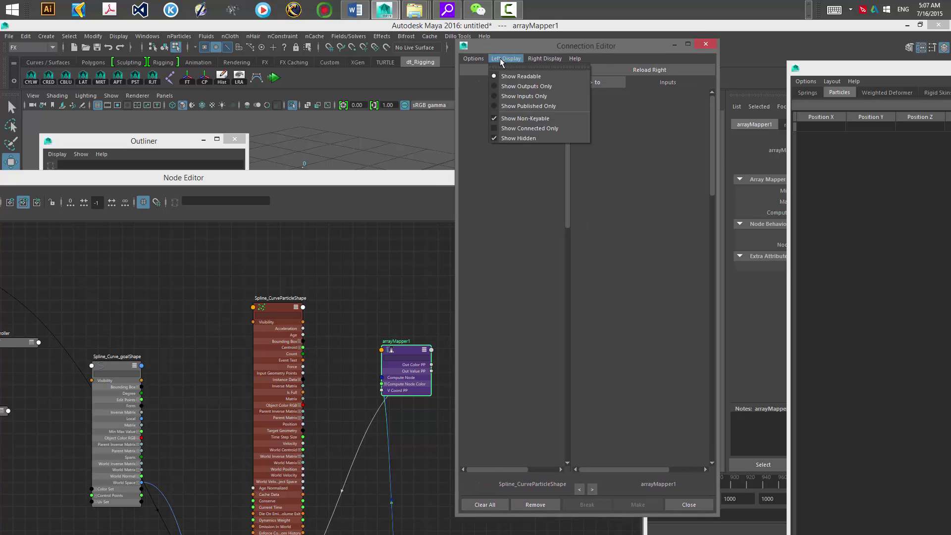
{"action": "left_click", "coordinate": [510, 138]}
Connect the mass output of Spline_CurveParticleShape to the vCoordPP input of arrayMapper1, and close the Connection Editor.
{"action": "left_click", "coordinate": [278, 304]}
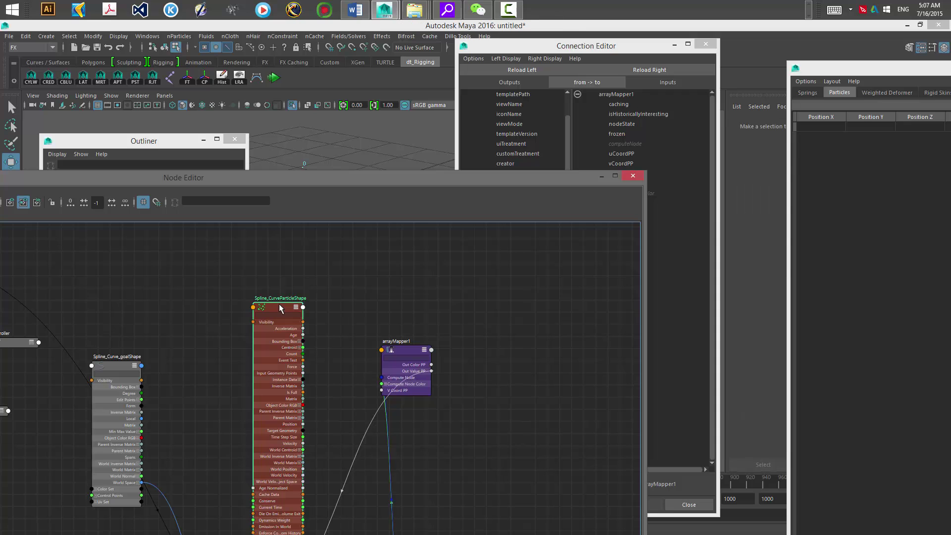
{"action": "middle_click_drag", "start_coordinate": [402, 348], "coordinate": [400, 349]}
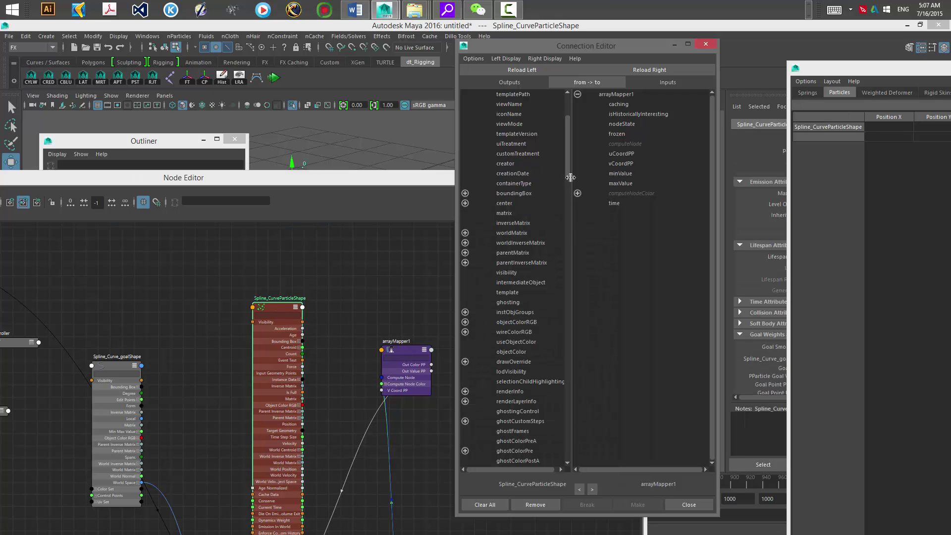
{"action": "scroll", "coordinate": [567, 186], "scroll_direction": "down", "scroll_amount": 10}
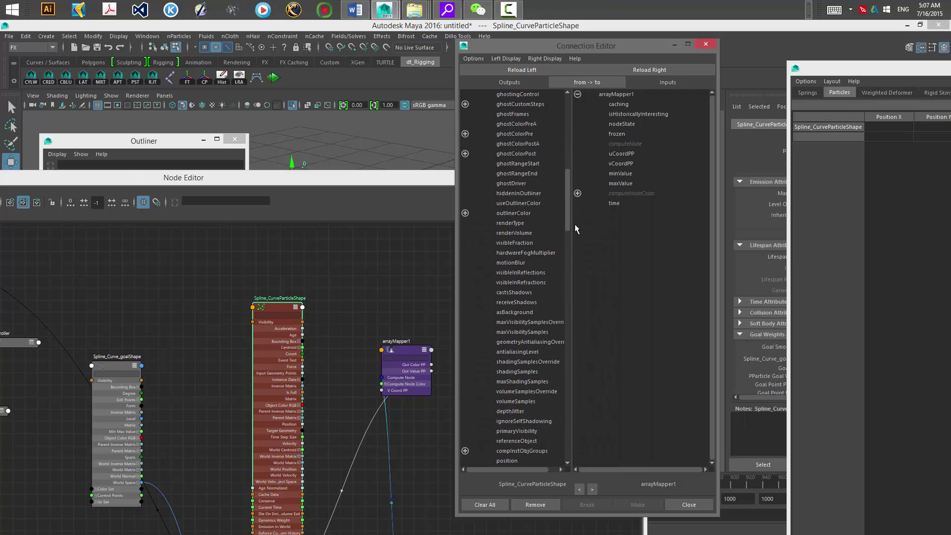
{"action": "scroll", "coordinate": [574, 224], "scroll_direction": "down", "scroll_amount": 15}
{"action": "left_click", "coordinate": [516, 281]}
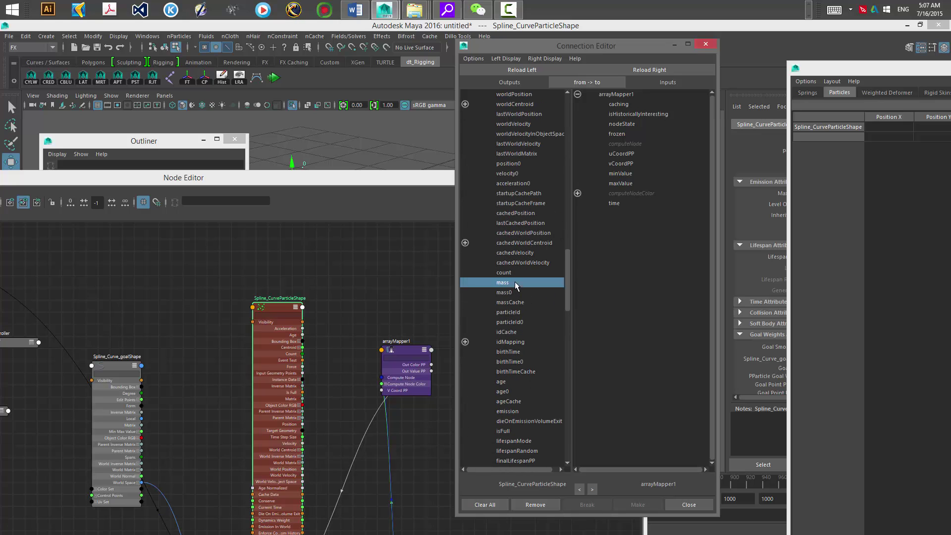
{"action": "left_click", "coordinate": [619, 163]}
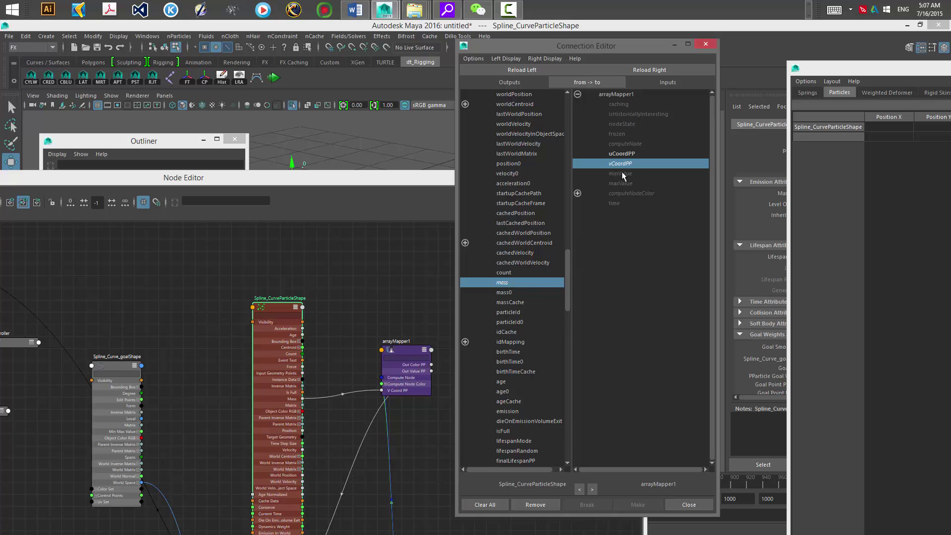
{"action": "left_click_drag", "start_coordinate": [633, 47], "coordinate": [601, 180]}
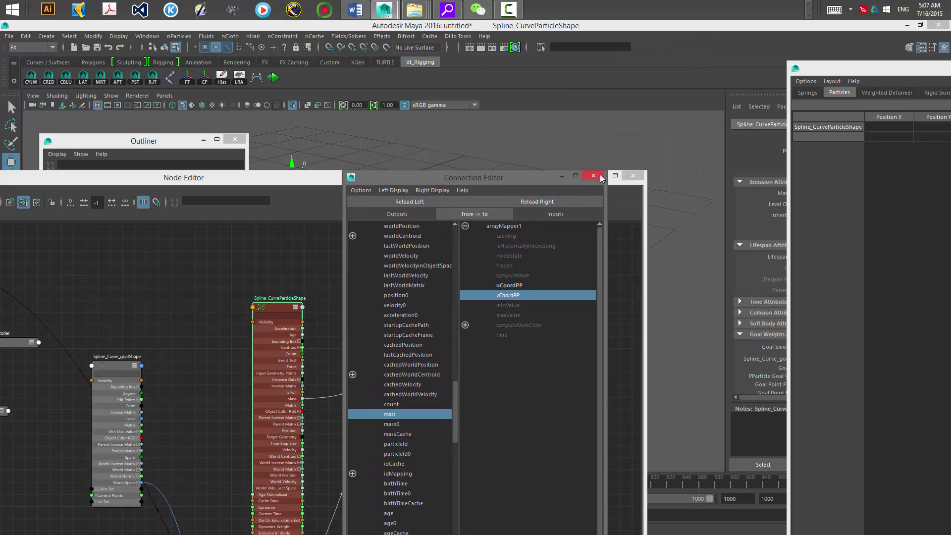
{"action": "left_click", "coordinate": [598, 177]}
Move arrayMapper1 farther away from Spline_CurveParticleShape in the Node Editor and place ramp1 between the two nodes.
{"action": "scroll", "coordinate": [501, 347], "scroll_direction": "down", "scroll_amount": 3}
{"action": "middle_click_drag", "start_coordinate": [411, 397], "coordinate": [463, 270], "text": "alt"}
{"action": "middle_click_drag", "start_coordinate": [494, 347], "coordinate": [474, 399], "text": "alt"}
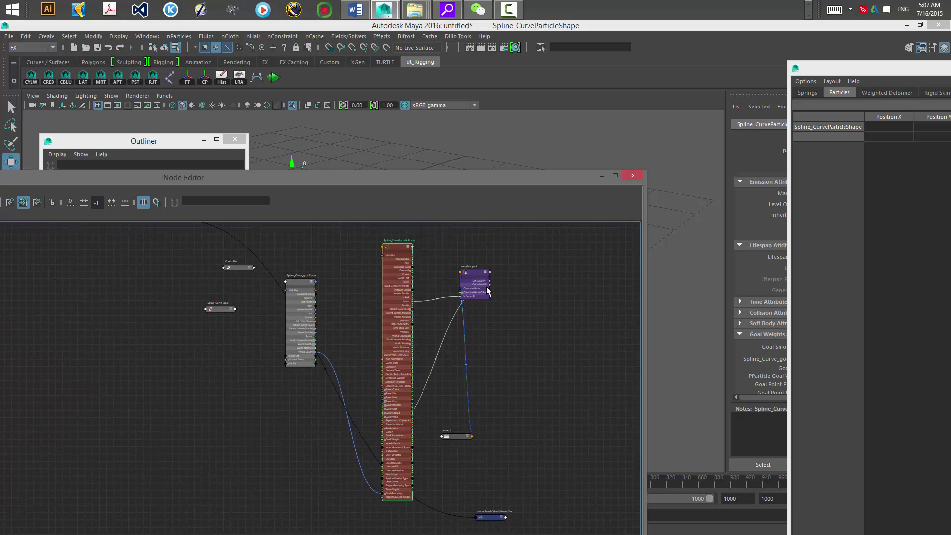
{"action": "left_click_drag", "start_coordinate": [473, 278], "coordinate": [596, 344]}
{"action": "left_click_drag", "start_coordinate": [457, 436], "coordinate": [482, 296]}
{"action": "left_click_drag", "start_coordinate": [464, 332], "coordinate": [457, 355]}
{"action": "scroll", "coordinate": [491, 313], "scroll_direction": "up", "scroll_amount": 3}
{"action": "middle_click_drag", "start_coordinate": [463, 375], "coordinate": [395, 412], "text": "alt"}
Move the Node Editor clear of the viewport and select particles 0 to 3 one at a time, returning to particles 1 and 0.
{"action": "left_click_drag", "start_coordinate": [391, 176], "coordinate": [427, 283]}
{"action": "left_click_drag", "start_coordinate": [289, 146], "coordinate": [320, 180]}
{"action": "left_click_drag", "start_coordinate": [363, 166], "coordinate": [405, 212]}
{"action": "left_click_drag", "start_coordinate": [465, 188], "coordinate": [505, 222]}
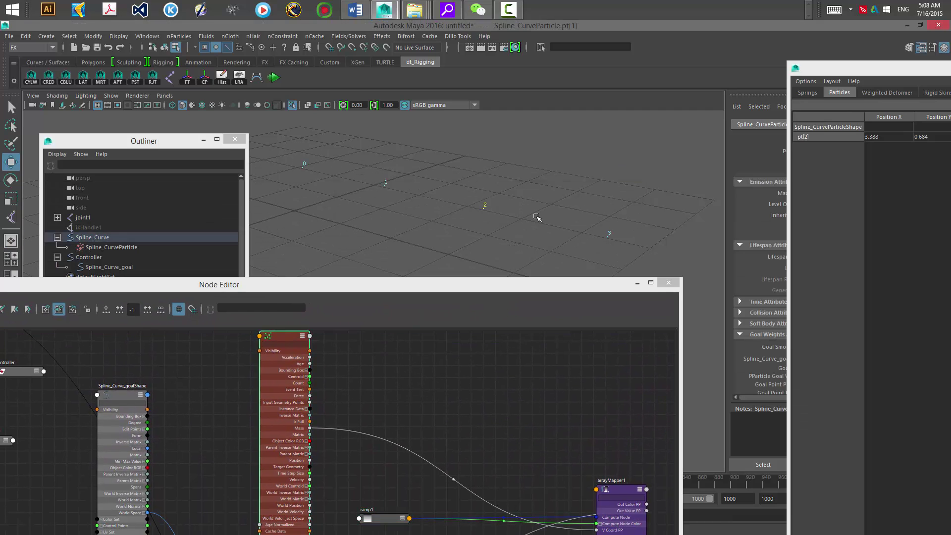
{"action": "left_click_drag", "start_coordinate": [586, 216], "coordinate": [618, 246]}
{"action": "left_click_drag", "start_coordinate": [365, 166], "coordinate": [406, 216]}
{"action": "left_click_drag", "start_coordinate": [281, 145], "coordinate": [320, 198]}
{"action": "left_click", "coordinate": [306, 172]}
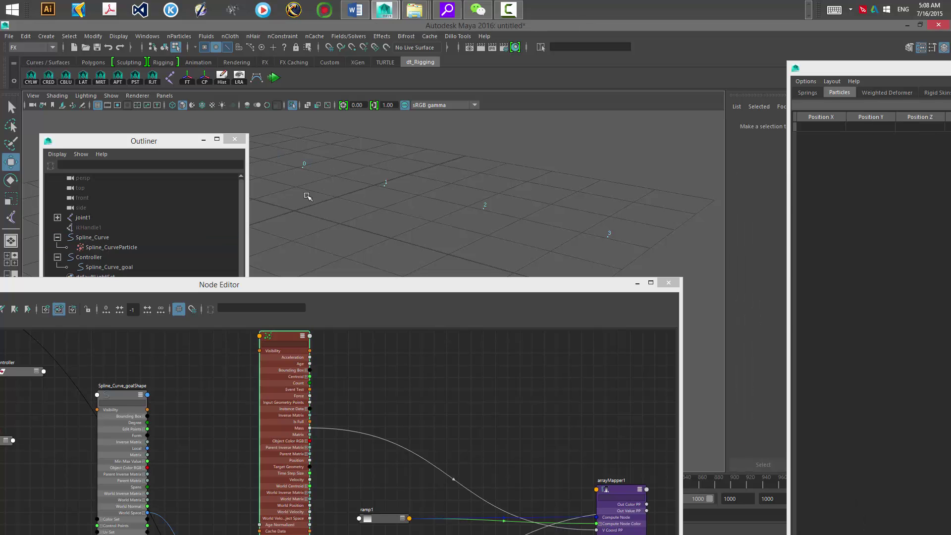
{"action": "middle_click_drag", "start_coordinate": [308, 195], "coordinate": [378, 200], "text": "alt"}
{"action": "right_click_drag", "start_coordinate": [378, 200], "coordinate": [424, 157], "text": "alt"}
{"action": "left_click_drag", "start_coordinate": [425, 159], "coordinate": [391, 207], "text": "alt"}
Raise the Node Editor again and trace the Mass connection from Spline_CurveParticleShape to V Coord PP on arrayMapper1.
{"action": "left_click_drag", "start_coordinate": [423, 286], "coordinate": [413, 171]}
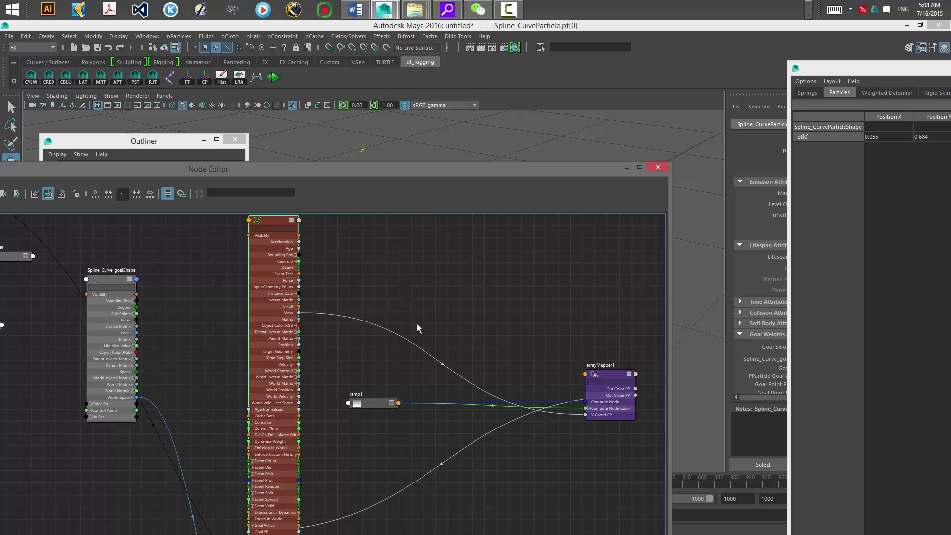
{"action": "middle_click_drag", "start_coordinate": [510, 396], "coordinate": [422, 350], "text": "alt"}
{"action": "scroll", "coordinate": [422, 350], "scroll_direction": "up", "scroll_amount": 4}
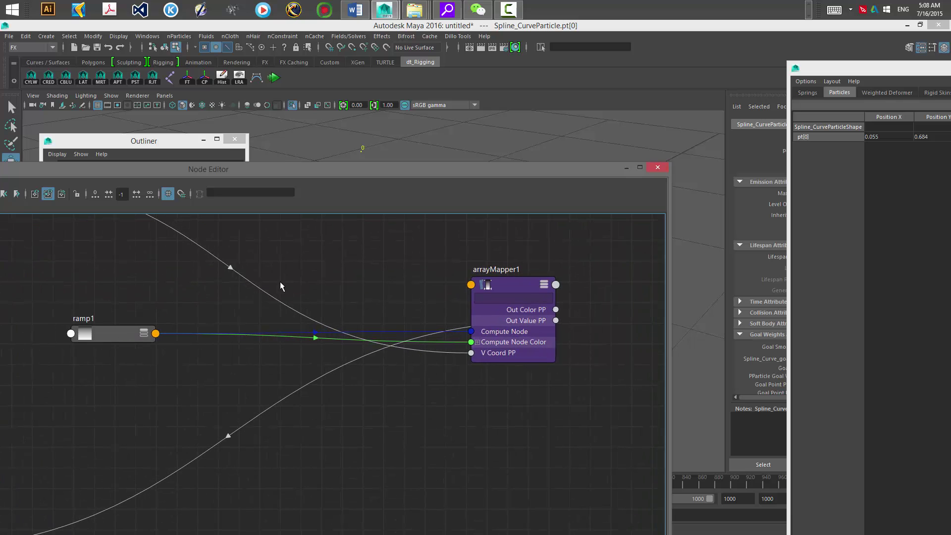
{"action": "middle_click_drag", "start_coordinate": [357, 347], "coordinate": [395, 364], "text": "alt"}
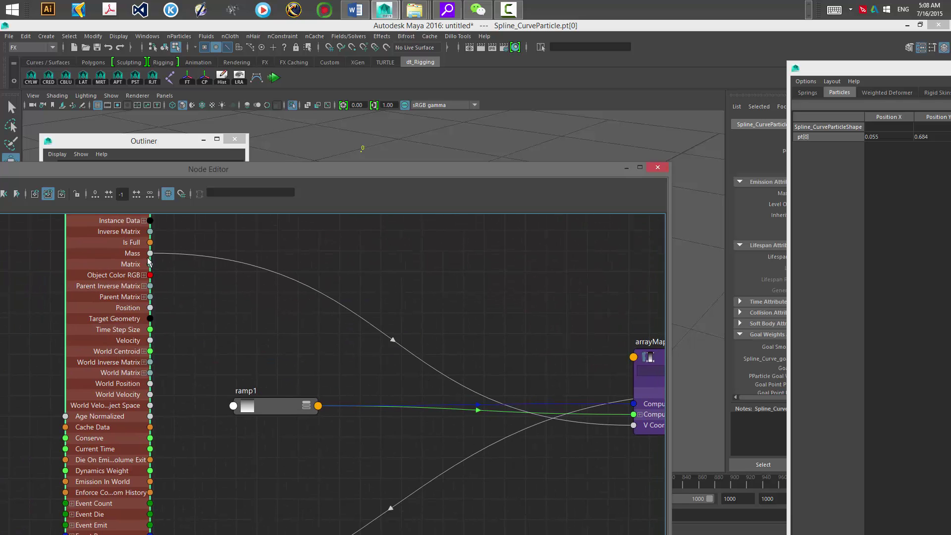
{"action": "middle_click_drag", "start_coordinate": [653, 444], "coordinate": [488, 420], "text": "alt"}
{"action": "scroll", "coordinate": [385, 373], "scroll_direction": "up", "scroll_amount": 2}
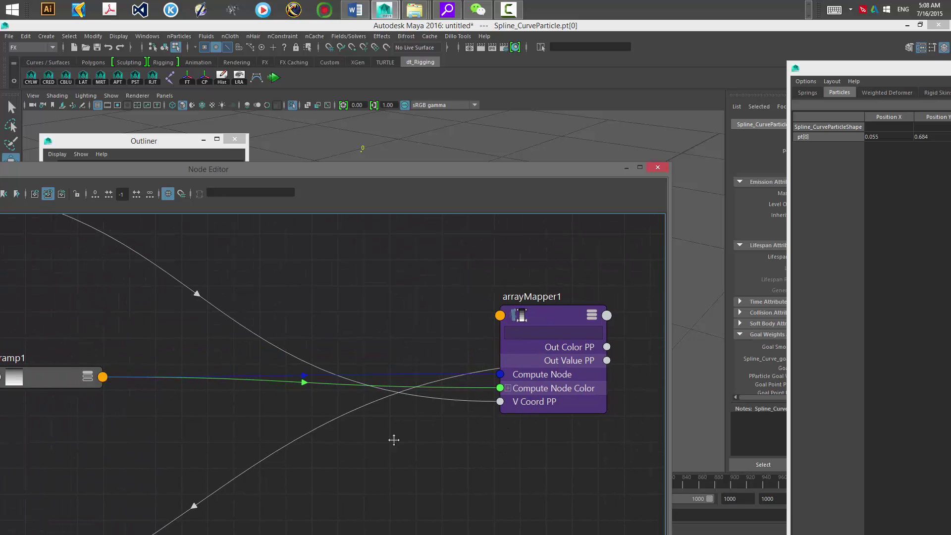
{"action": "middle_click_drag", "start_coordinate": [394, 440], "coordinate": [569, 439]}
Select ramp1, close the Component Editor and inspect the ramp's gradient and selected position.
{"action": "left_click", "coordinate": [240, 376]}
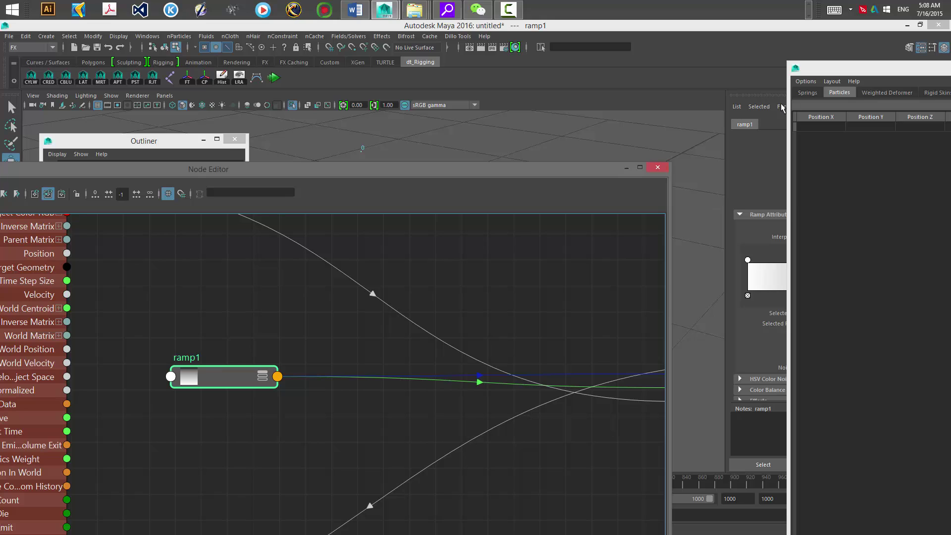
{"action": "double_click", "coordinate": [821, 73]}
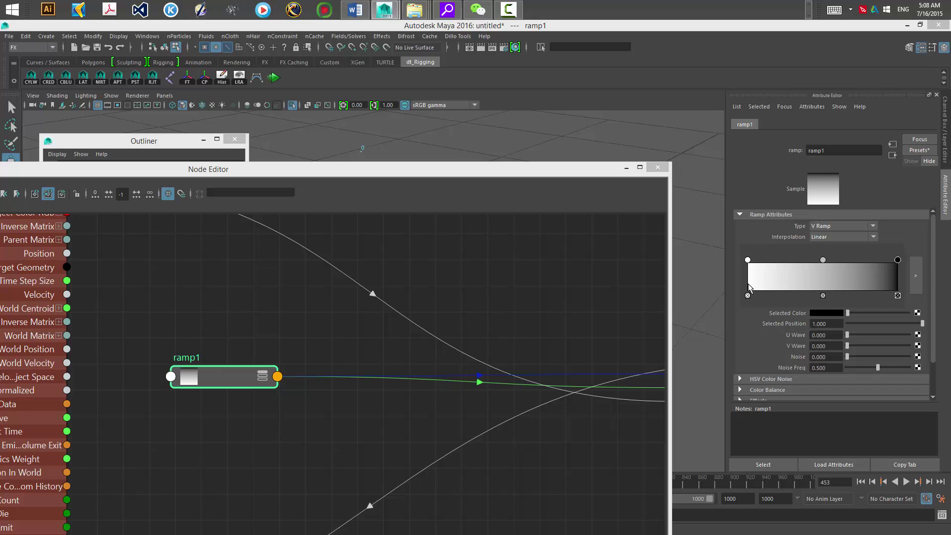
{"action": "left_click", "coordinate": [832, 324]}
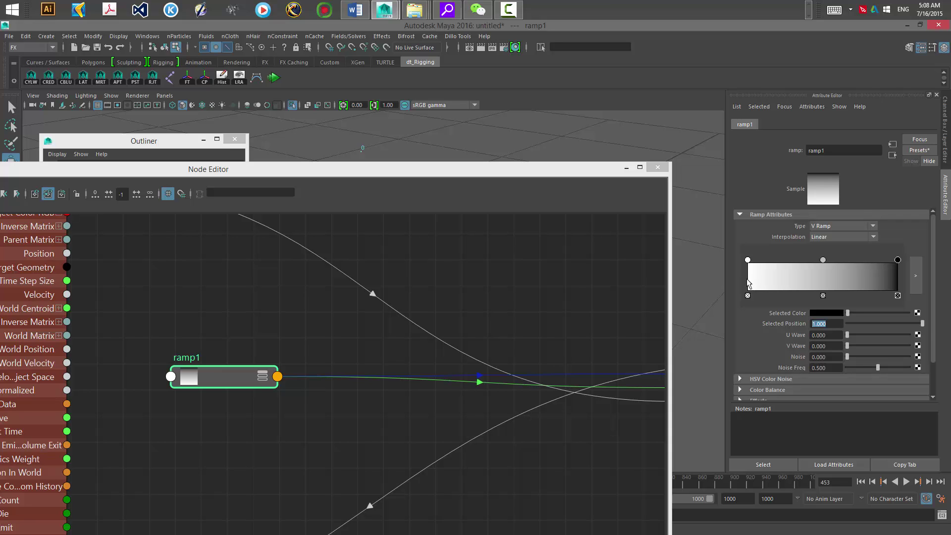
Select arrayMapper1 to review its attributes and follow its output connection to Goal PP on Spline_CurveParticleShape.
{"action": "middle_click_drag", "start_coordinate": [430, 358], "coordinate": [279, 335], "text": "alt"}
{"action": "scroll", "coordinate": [348, 338], "scroll_direction": "up", "scroll_amount": 1}
{"action": "left_click", "coordinate": [480, 318]}
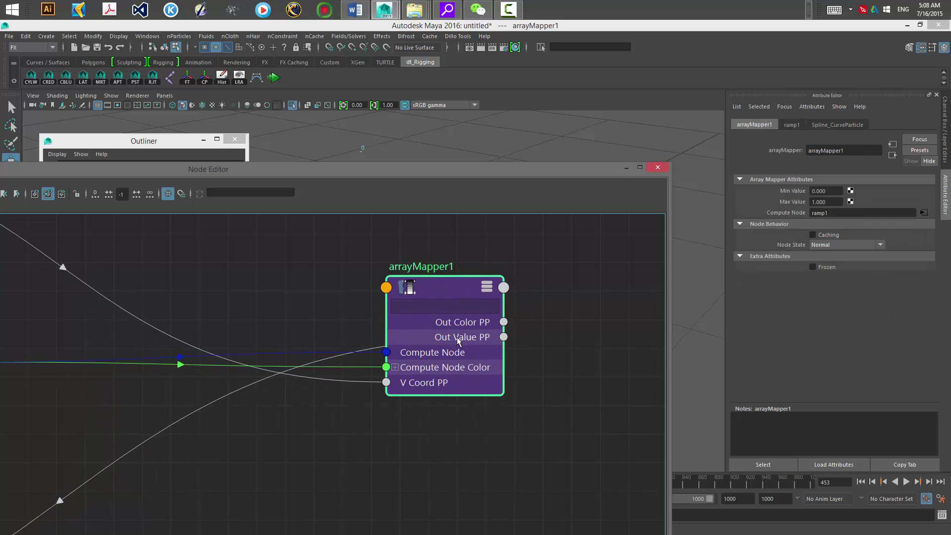
{"action": "middle_click_drag", "start_coordinate": [321, 410], "coordinate": [560, 322], "text": "alt"}
{"action": "right_click_drag", "start_coordinate": [578, 296], "coordinate": [419, 417], "text": "alt"}
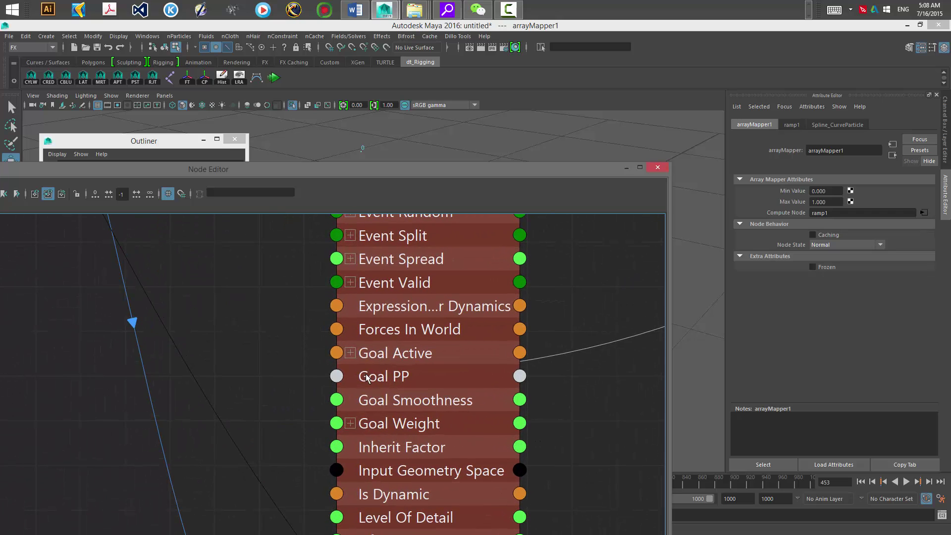
Uncover the viewport and select particle 0 and then particle 1 for a closer look.
{"action": "left_click_drag", "start_coordinate": [471, 181], "coordinate": [469, 275]}
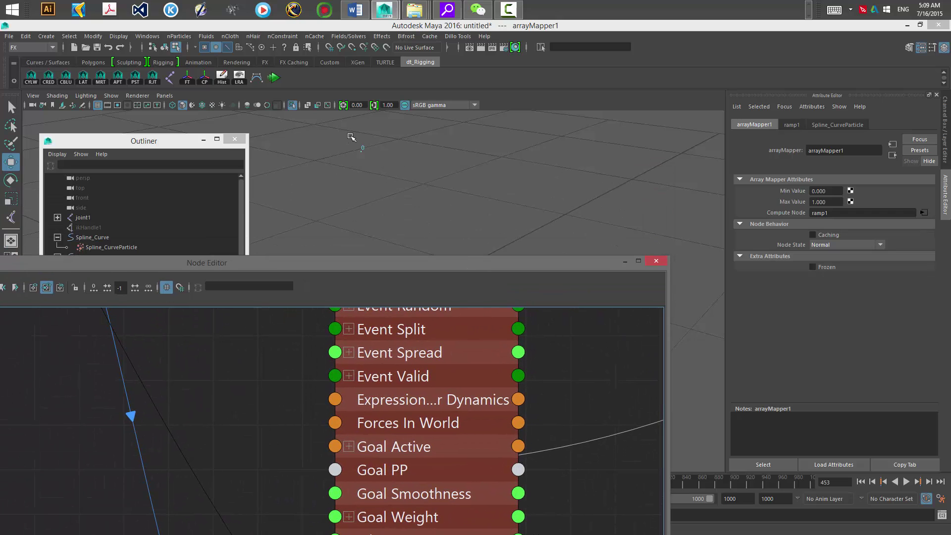
{"action": "left_click_drag", "start_coordinate": [350, 136], "coordinate": [382, 180]}
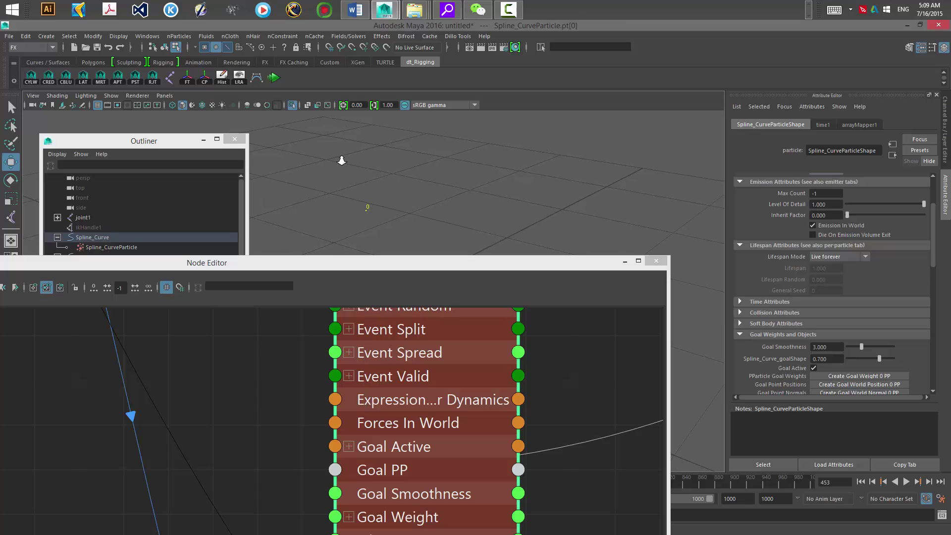
{"action": "right_click_drag", "start_coordinate": [406, 204], "coordinate": [454, 253], "text": "alt"}
{"action": "middle_click_drag", "start_coordinate": [460, 171], "coordinate": [505, 235], "text": "alt"}
{"action": "right_click_drag", "start_coordinate": [420, 188], "coordinate": [427, 175], "text": "alt"}
{"action": "left_click", "coordinate": [540, 266]}
{"action": "left_click_drag", "start_coordinate": [540, 266], "coordinate": [592, 311]}
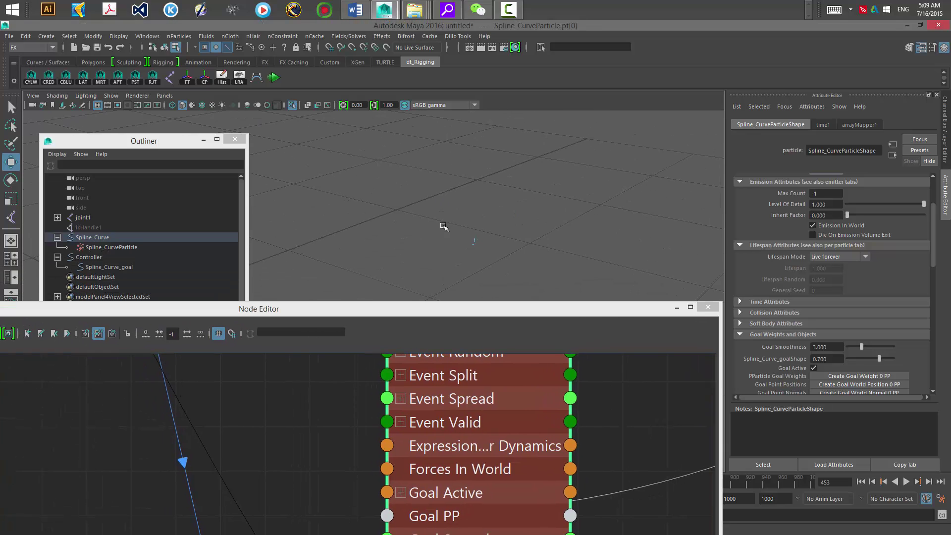
{"action": "mouse_move", "coordinate": [444, 227]}
{"action": "middle_mouse_down", "text": "alt"}
{"action": "mouse_move", "coordinate": [520, 186]}
{"action": "mouse_move", "coordinate": [498, 202]}
{"action": "mouse_move", "coordinate": [436, 201]}
{"action": "mouse_move", "coordinate": [463, 205]}
{"action": "middle_mouse_up", "text": "alt"}
{"action": "left_click_drag", "start_coordinate": [471, 196], "coordinate": [524, 254]}
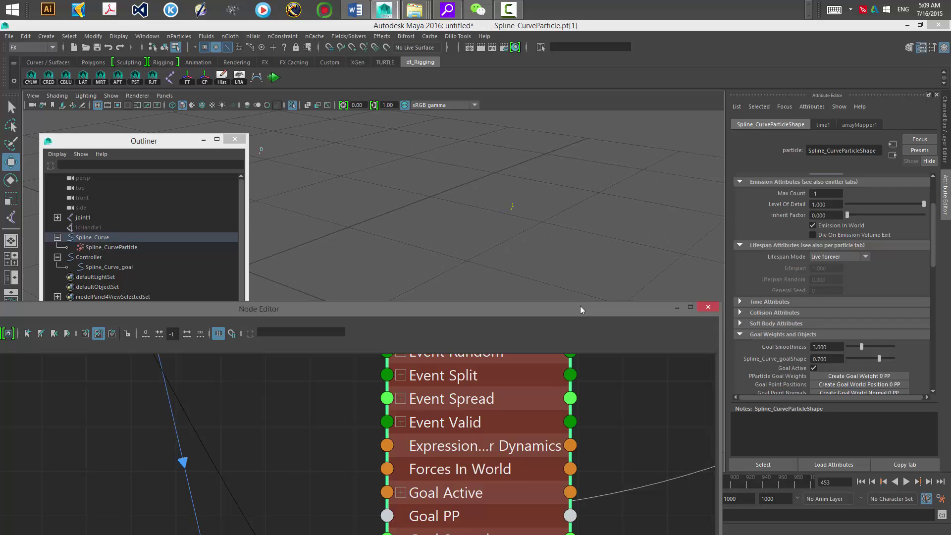
Examine the connection entering Goal PP on Spline_CurveParticleShape and follow it back towards ramp1.
{"action": "left_click_drag", "start_coordinate": [580, 305], "coordinate": [472, 261]}
{"action": "scroll", "coordinate": [488, 340], "scroll_direction": "down", "scroll_amount": 5}
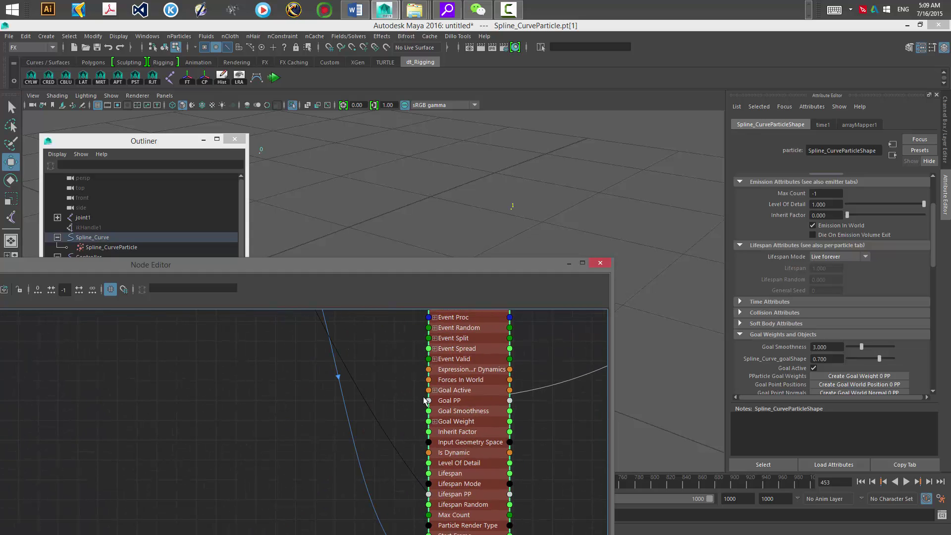
{"action": "middle_click_drag", "start_coordinate": [407, 403], "coordinate": [203, 505], "text": "alt"}
{"action": "right_click_drag", "start_coordinate": [513, 323], "coordinate": [444, 391], "text": "alt"}
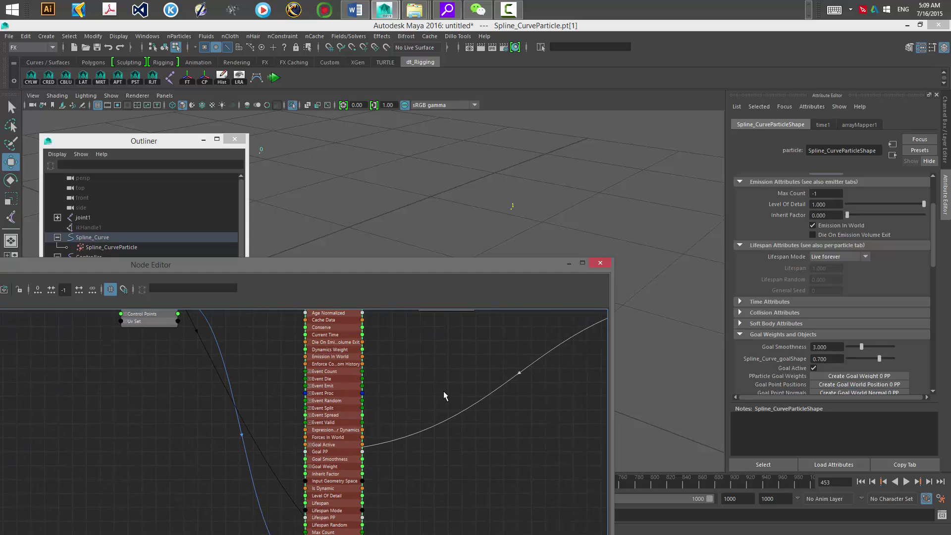
{"action": "middle_click_drag", "start_coordinate": [443, 391], "coordinate": [403, 479], "text": "alt"}
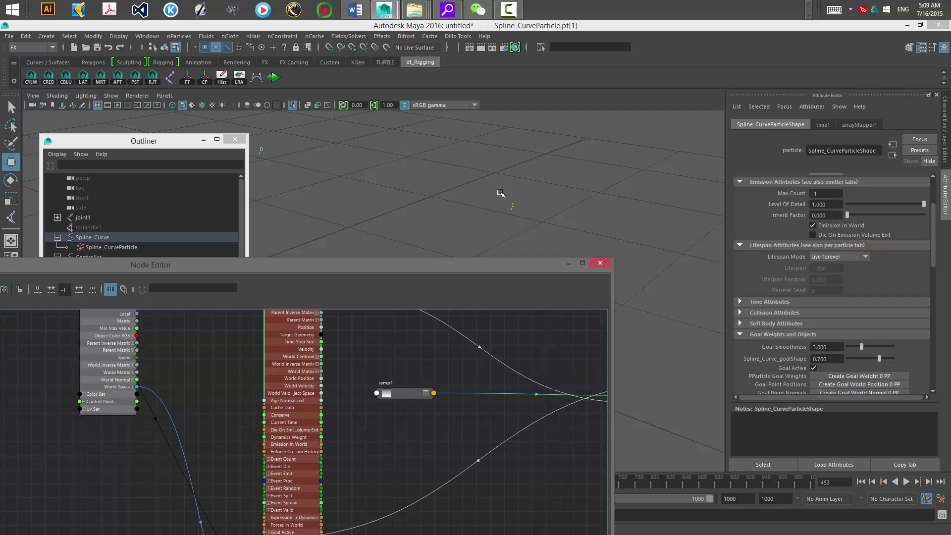
{"action": "left_click_drag", "start_coordinate": [501, 193], "coordinate": [490, 171], "text": "alt"}
Select ramp1 and trace its connections through arrayMapper1 back to Goal PP on the particle shape.
{"action": "middle_click_drag", "start_coordinate": [457, 372], "coordinate": [396, 346], "text": "alt"}
{"action": "left_click", "coordinate": [298, 419]}
{"action": "left_click_drag", "start_coordinate": [300, 422], "coordinate": [302, 422]}
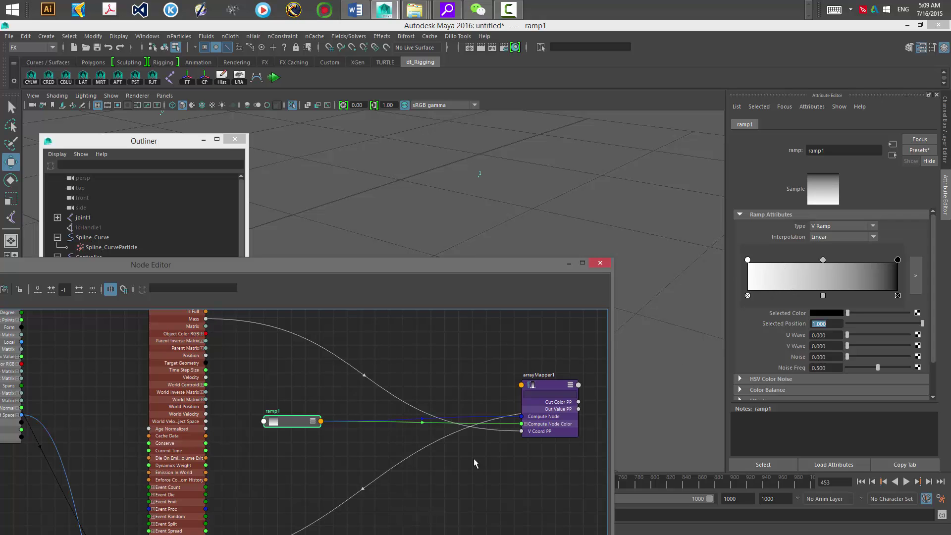
{"action": "middle_click_drag", "start_coordinate": [474, 459], "coordinate": [504, 396], "text": "alt"}
{"action": "middle_click_drag", "start_coordinate": [436, 449], "coordinate": [439, 422], "text": "alt"}
{"action": "middle_click_drag", "start_coordinate": [363, 416], "coordinate": [438, 369], "text": "alt"}
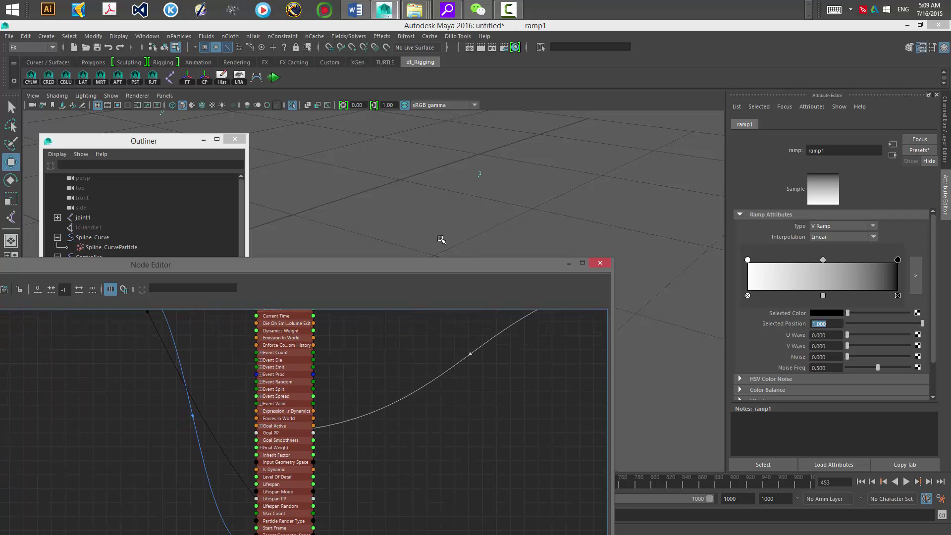
Select particles 1, 2 and 3 one after another in the viewport, moving the Node Editor out of the way.
{"action": "left_click_drag", "start_coordinate": [462, 154], "coordinate": [498, 203]}
{"action": "middle_click_drag", "start_coordinate": [483, 384], "coordinate": [454, 467], "text": "alt"}
{"action": "scroll", "coordinate": [448, 429], "scroll_direction": "down", "scroll_amount": 1}
{"action": "middle_click_drag", "start_coordinate": [503, 340], "coordinate": [411, 418], "text": "alt"}
{"action": "left_click_drag", "start_coordinate": [504, 264], "coordinate": [546, 388]}
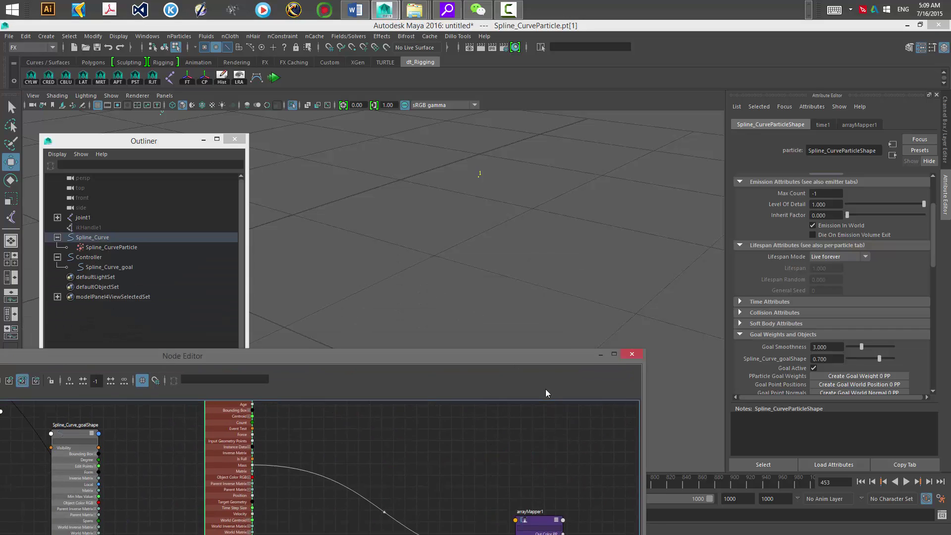
{"action": "middle_click_drag", "start_coordinate": [556, 229], "coordinate": [447, 267], "text": "alt"}
{"action": "left_click_drag", "start_coordinate": [477, 252], "coordinate": [527, 322]}
{"action": "scroll", "coordinate": [460, 263], "scroll_direction": "down", "scroll_amount": 3}
{"action": "middle_click_drag", "start_coordinate": [521, 292], "coordinate": [503, 207], "text": "alt"}
{"action": "left_click_drag", "start_coordinate": [551, 213], "coordinate": [614, 284]}
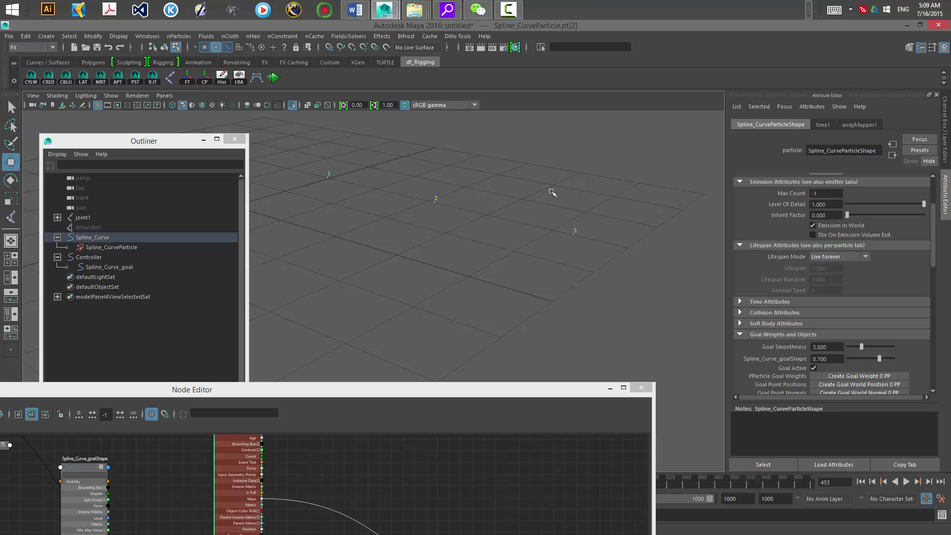
{"action": "left_click_drag", "start_coordinate": [552, 192], "coordinate": [608, 270]}
Bring the Node Editor back up and review the whole network linking Spline_CurveParticleShape, ramp1 and arrayMapper1.
{"action": "left_click_drag", "start_coordinate": [562, 393], "coordinate": [691, 167]}
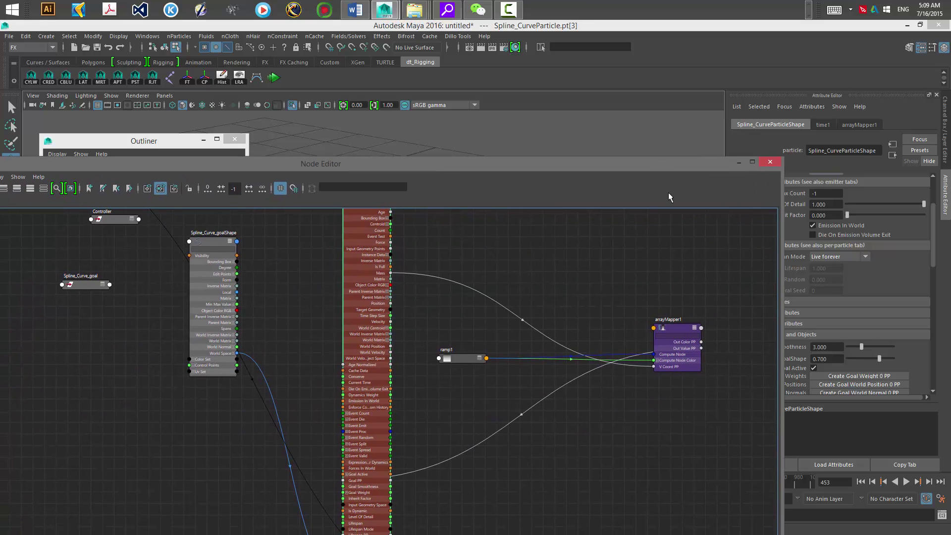
{"action": "right_click_drag", "start_coordinate": [584, 302], "coordinate": [550, 276], "text": "alt"}
{"action": "middle_click_drag", "start_coordinate": [556, 338], "coordinate": [557, 380], "text": "alt"}
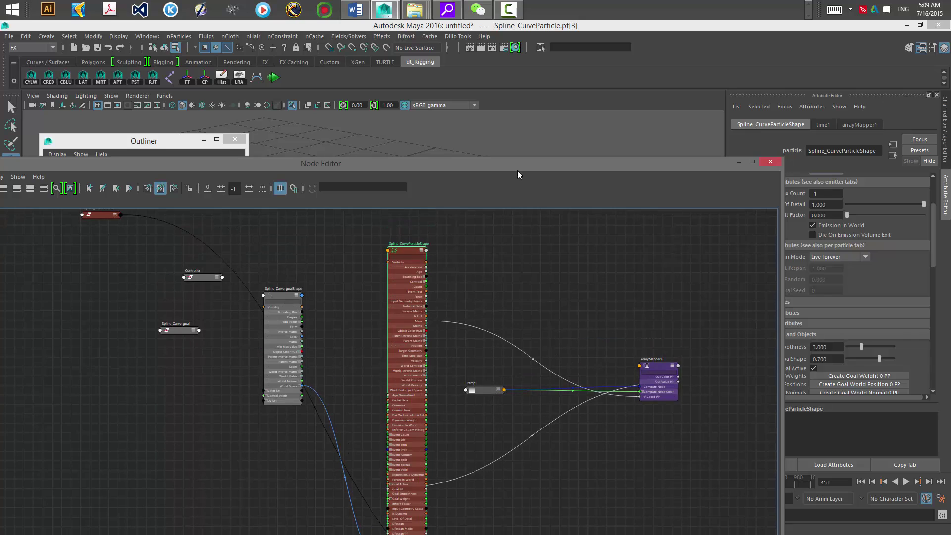
Select all four particles, 0 to 3, and open the Component Editor to compare their Mass and goalPP values.
{"action": "left_click_drag", "start_coordinate": [517, 171], "coordinate": [533, 404]}
{"action": "middle_click_drag", "start_coordinate": [329, 182], "coordinate": [417, 233], "text": "alt"}
{"action": "right_click_drag", "start_coordinate": [416, 233], "coordinate": [370, 225], "text": "alt"}
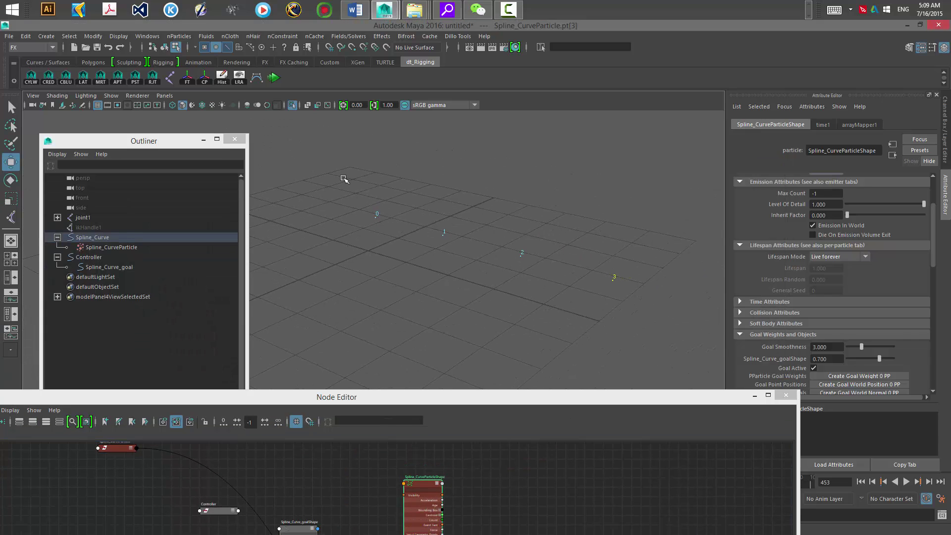
{"action": "left_click_drag", "start_coordinate": [346, 178], "coordinate": [654, 326]}
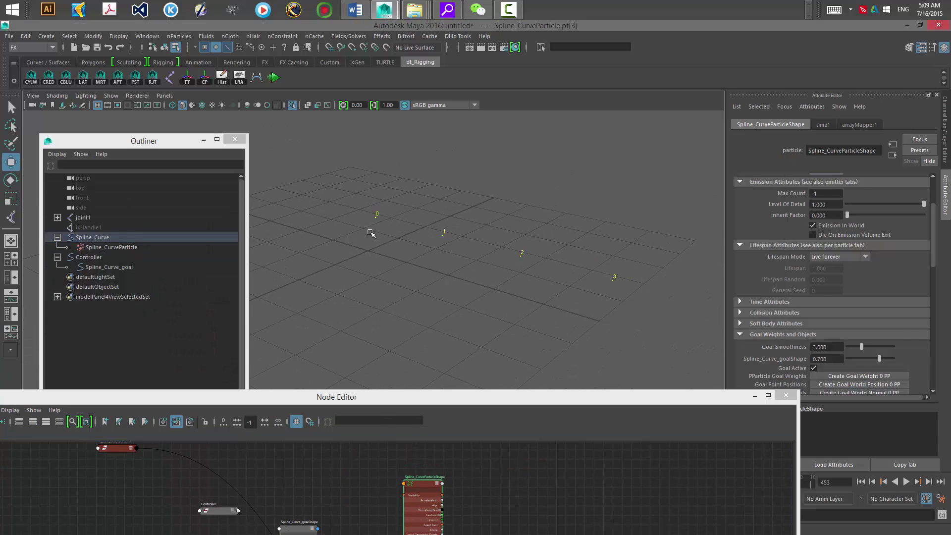
{"action": "left_click", "coordinate": [147, 36]}
{"action": "mouse_move", "coordinate": [243, 71]}
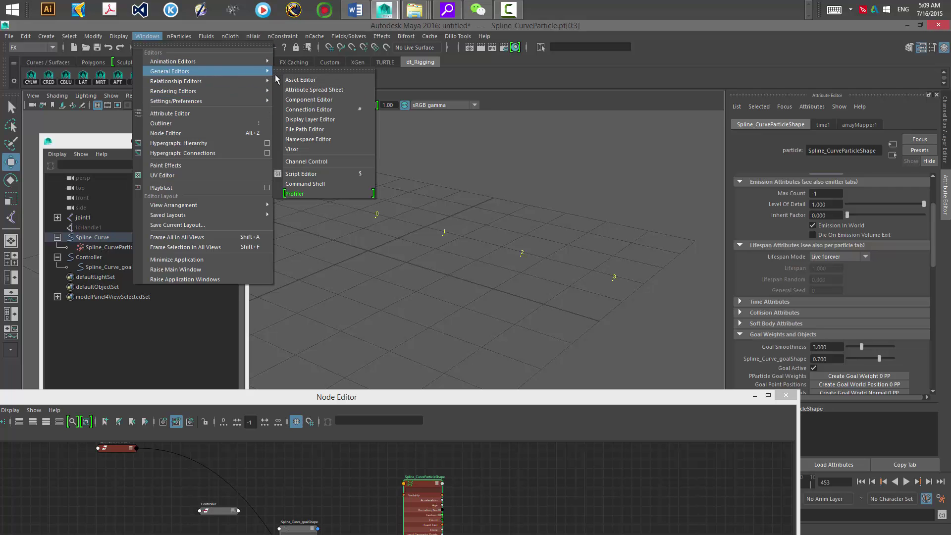
{"action": "left_click", "coordinate": [308, 100]}
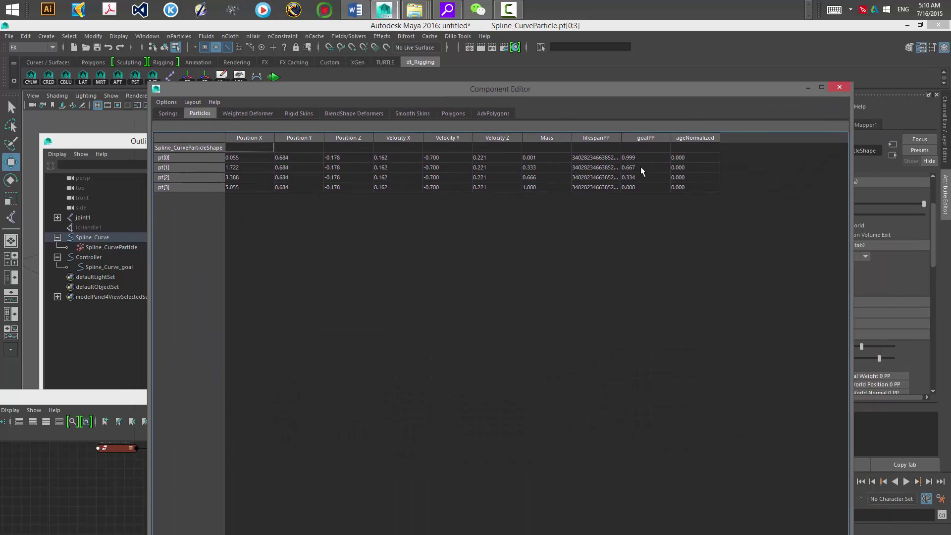
Compare each particle's Mass with its goalPP value in the Component Editor, and minimize the editor.
{"action": "left_click_drag", "start_coordinate": [633, 95], "coordinate": [606, 103]}
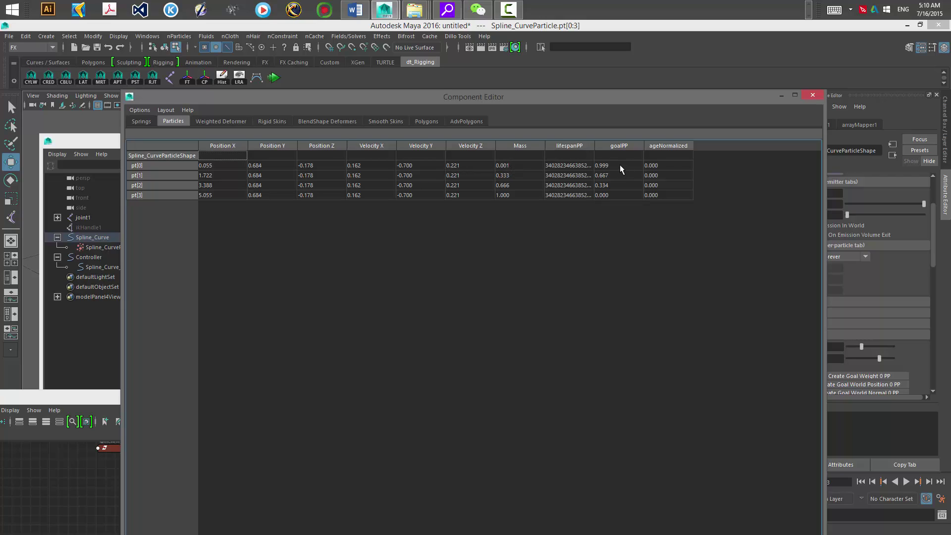
{"action": "double_click", "coordinate": [513, 175]}
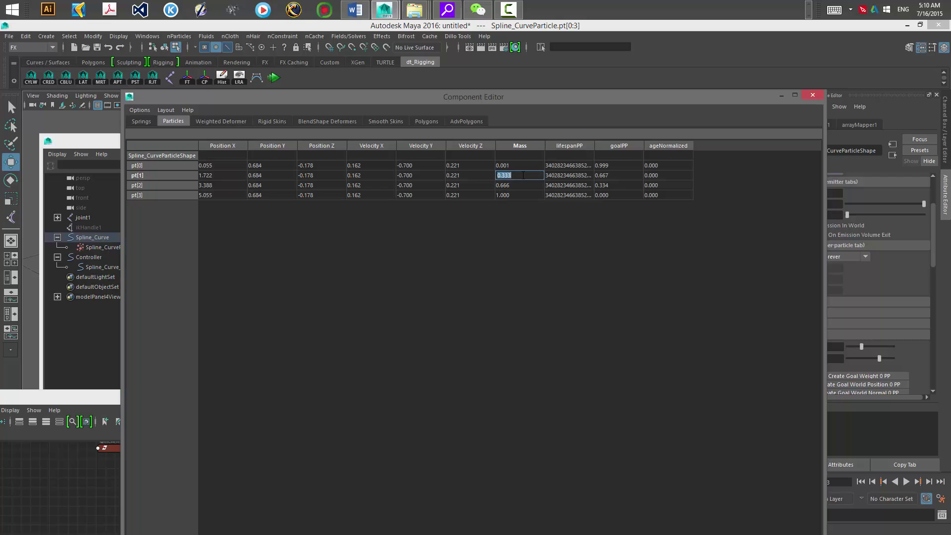
{"action": "left_click", "coordinate": [523, 176]}
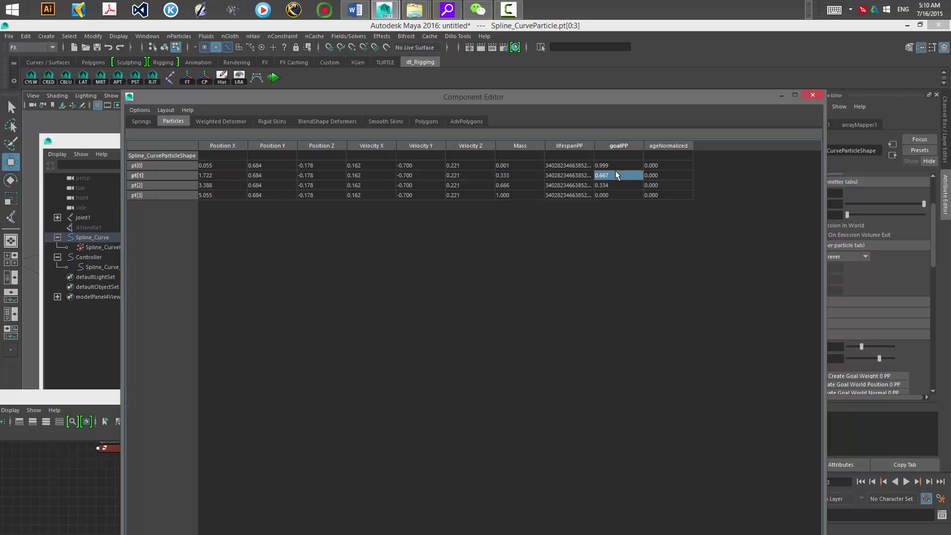
{"action": "double_click", "coordinate": [618, 175]}
{"action": "double_click", "coordinate": [526, 187]}
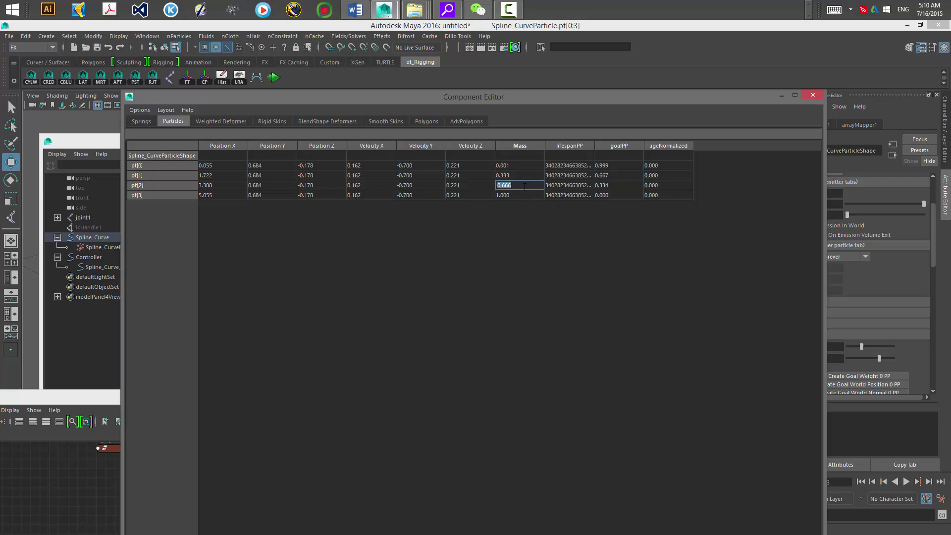
{"action": "double_click", "coordinate": [627, 187]}
{"action": "double_click", "coordinate": [522, 196]}
{"action": "left_click_drag", "start_coordinate": [540, 103], "coordinate": [493, 186]}
{"action": "double_click", "coordinate": [570, 279]}
{"action": "left_click_drag", "start_coordinate": [625, 186], "coordinate": [617, 233]}
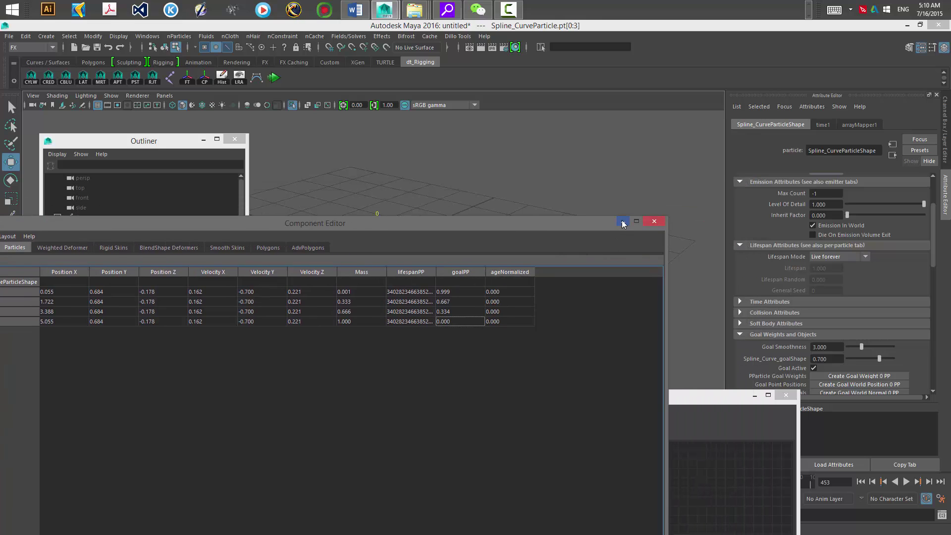
{"action": "left_click", "coordinate": [622, 222]}
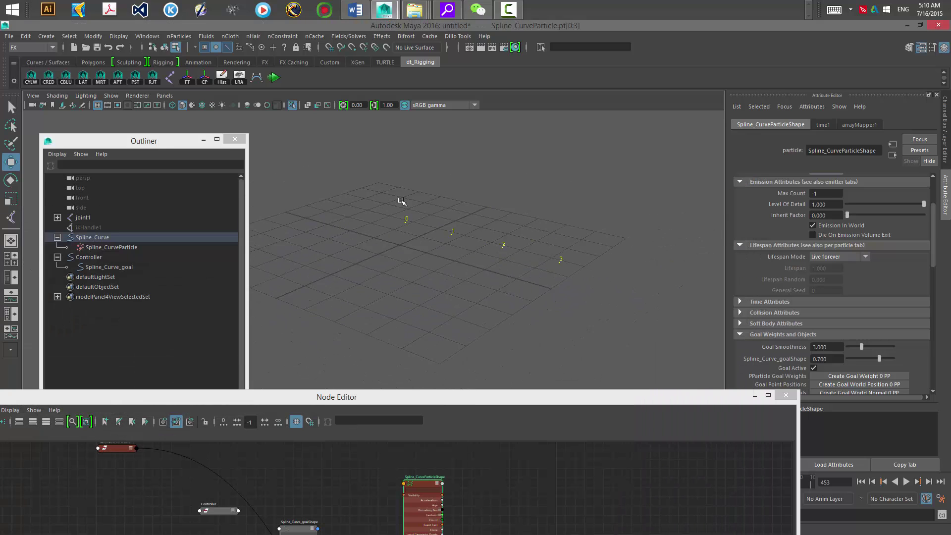
Turn off viewport isolation, return to object selection mode and start interactive playback of the simulation.
{"action": "scroll", "coordinate": [401, 200], "scroll_direction": "down", "scroll_amount": 1}
{"action": "left_click", "coordinate": [293, 106]}
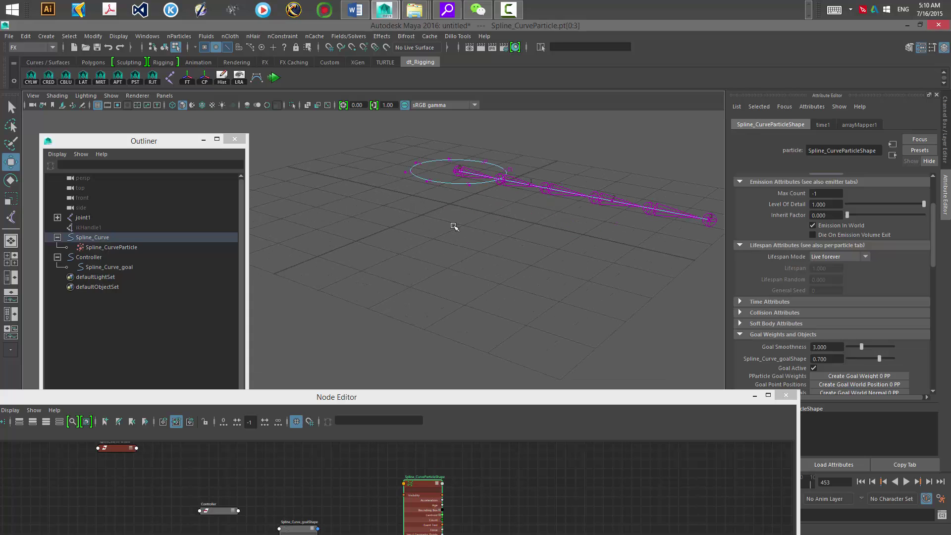
{"action": "key", "text": "ctrl+z"}
{"action": "key", "text": "ctrl+z"}
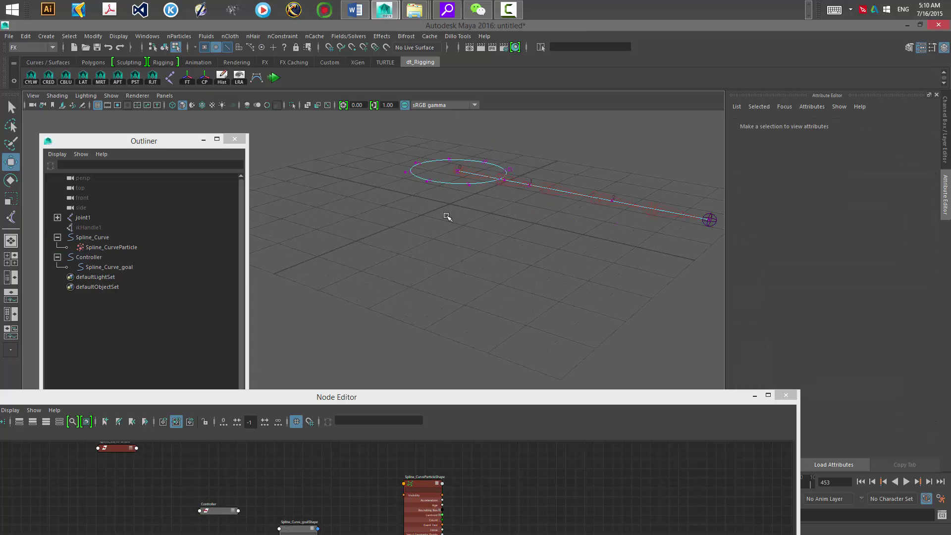
{"action": "key", "text": "F8"}
{"action": "left_click", "coordinate": [444, 212]}
{"action": "left_click", "coordinate": [274, 81]}
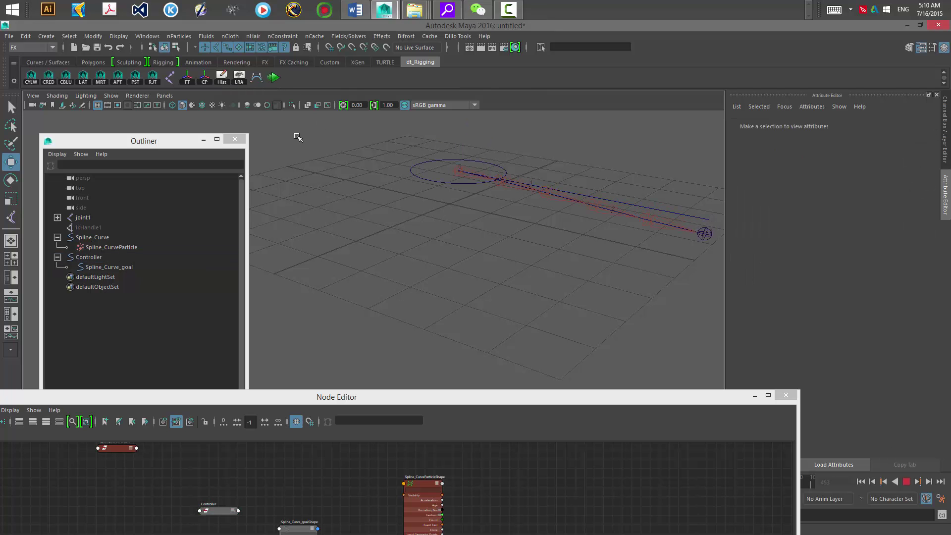
Move the Controller around during playback to test how the joint chain follows, and stop the playback.
{"action": "left_click", "coordinate": [446, 199]}
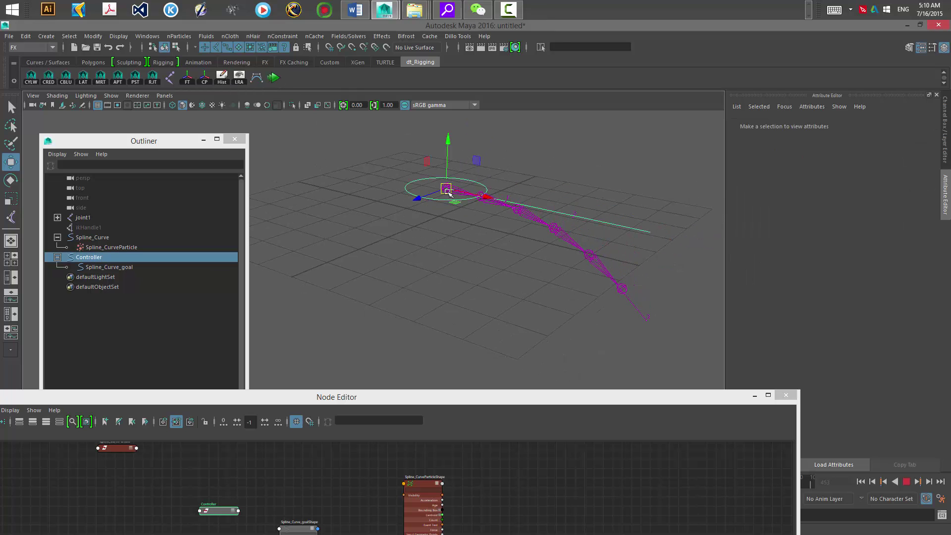
{"action": "left_click_drag", "start_coordinate": [448, 192], "coordinate": [437, 252]}
{"action": "left_click_drag", "start_coordinate": [460, 152], "coordinate": [444, 186]}
{"action": "scroll", "coordinate": [400, 164], "scroll_direction": "down", "scroll_amount": 5}
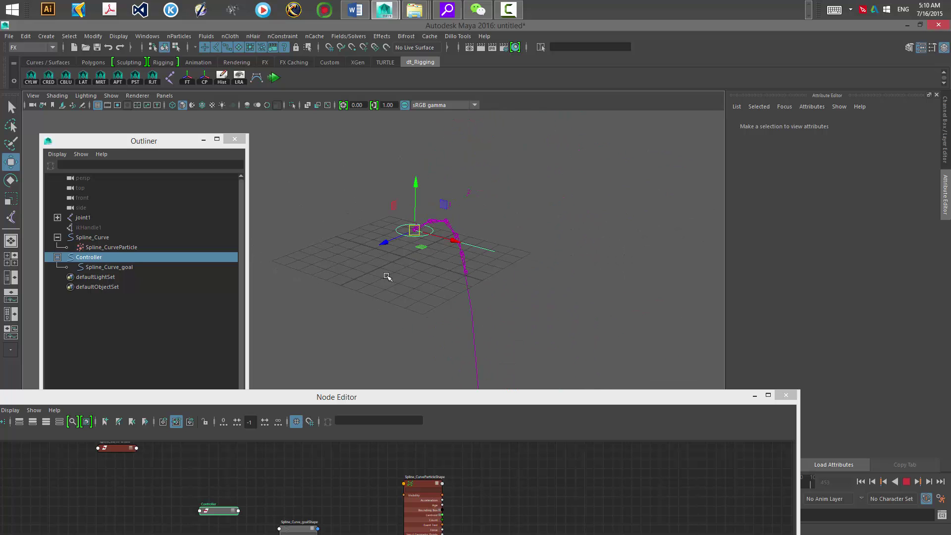
{"action": "middle_click_drag", "start_coordinate": [389, 278], "coordinate": [400, 135], "text": "alt"}
{"action": "scroll", "coordinate": [400, 135], "scroll_direction": "down", "scroll_amount": 4}
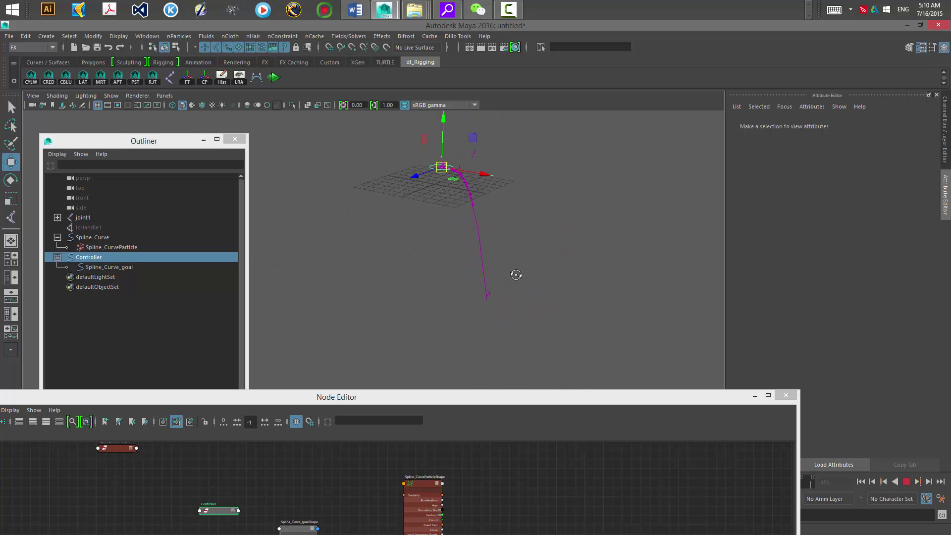
{"action": "left_click_drag", "start_coordinate": [515, 275], "coordinate": [434, 223], "text": "alt"}
{"action": "key", "text": "Escape"}
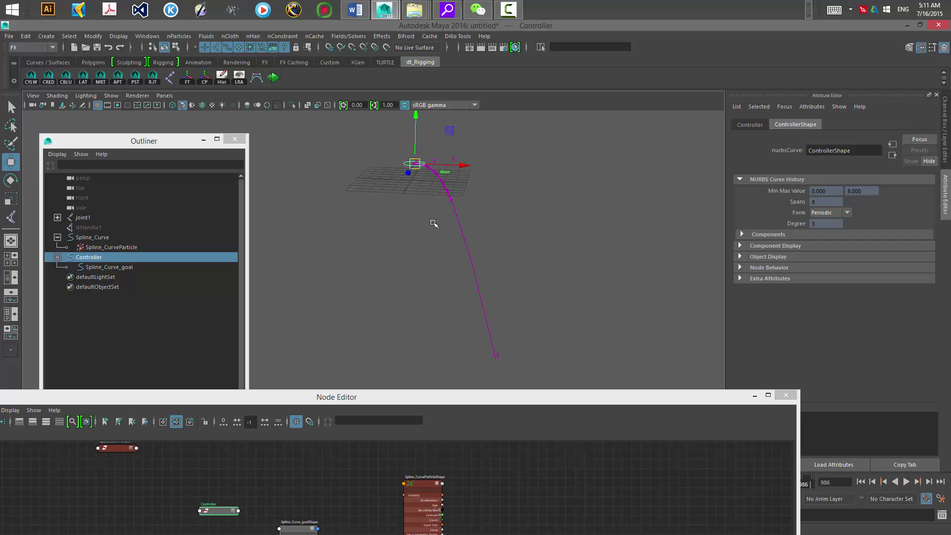
Rewind the timeline to frame 1 and move the Controller back down to the start of the joint chain.
{"action": "right_click_drag", "start_coordinate": [434, 224], "coordinate": [548, 335], "text": "alt"}
{"action": "left_click_drag", "start_coordinate": [548, 335], "coordinate": [471, 250], "text": "alt"}
{"action": "key", "text": "alt+shift+v"}
{"action": "right_click_drag", "start_coordinate": [471, 251], "coordinate": [512, 318], "text": "alt"}
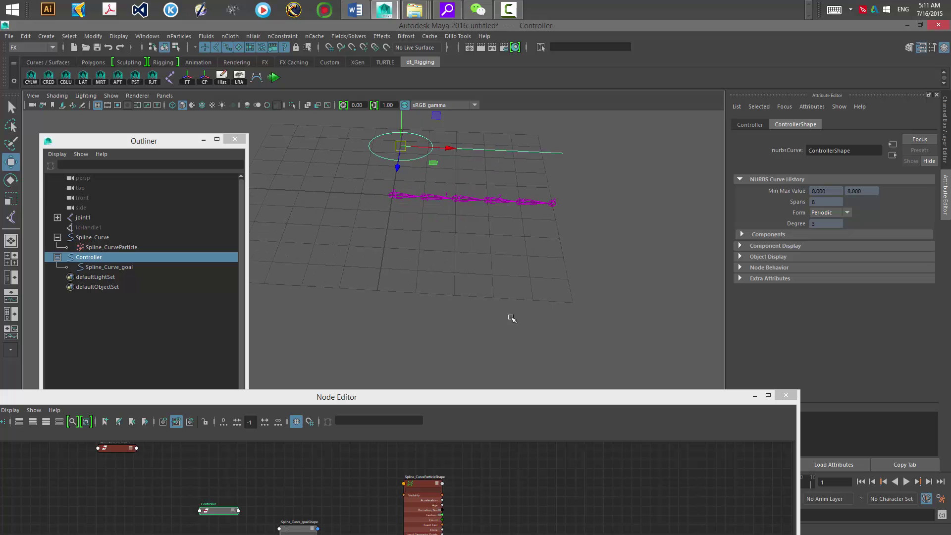
{"action": "left_click_drag", "start_coordinate": [390, 209], "coordinate": [389, 322], "text": "alt"}
{"action": "left_click", "coordinate": [387, 201]}
{"action": "left_click", "coordinate": [416, 222]}
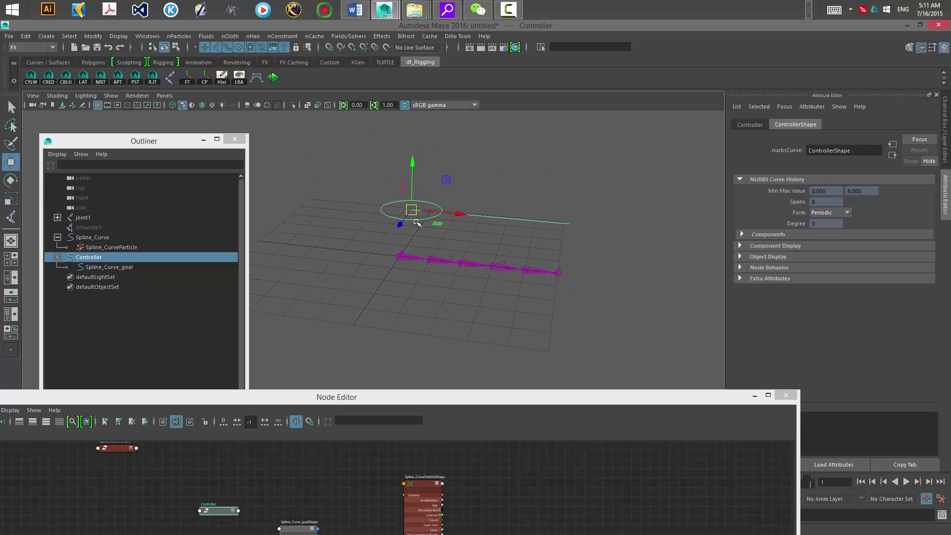
{"action": "left_click_drag", "start_coordinate": [414, 216], "coordinate": [404, 267]}
Select arrayMapper1 in the Node Editor and set its Min Value to 0.5.
{"action": "left_click_drag", "start_coordinate": [403, 397], "coordinate": [474, 135]}
{"action": "scroll", "coordinate": [418, 246], "scroll_direction": "up", "scroll_amount": 2}
{"action": "middle_click_drag", "start_coordinate": [418, 281], "coordinate": [359, 247], "text": "alt"}
{"action": "right_click_drag", "start_coordinate": [484, 348], "coordinate": [500, 385], "text": "alt"}
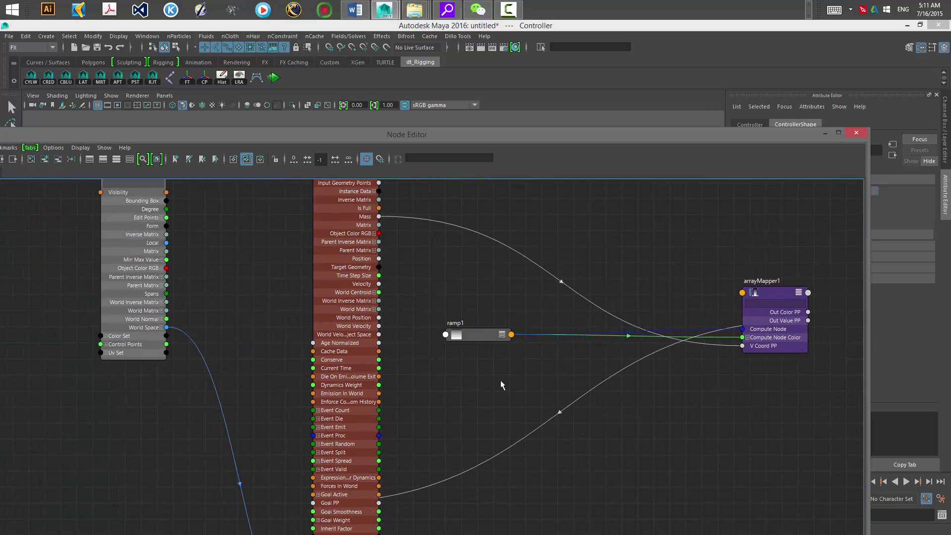
{"action": "left_click", "coordinate": [469, 333]}
{"action": "right_click_drag", "start_coordinate": [590, 389], "coordinate": [637, 257], "text": "alt"}
{"action": "mouse_move", "coordinate": [638, 257]}
{"action": "left_mouse_down"}
{"action": "mouse_move", "coordinate": [626, 242]}
{"action": "mouse_move", "coordinate": [633, 248]}
{"action": "left_mouse_up"}
{"action": "left_click_drag", "start_coordinate": [679, 137], "coordinate": [485, 114]}
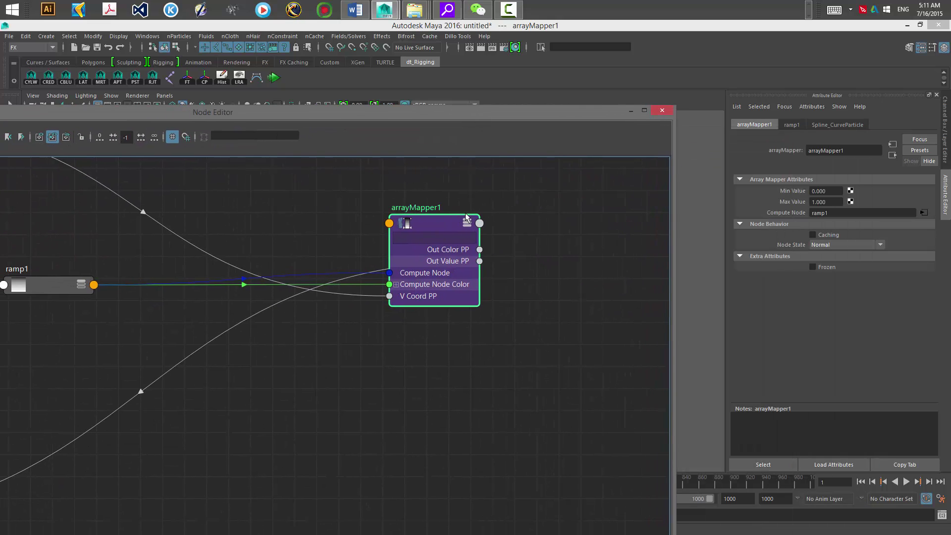
{"action": "left_click", "coordinate": [824, 192]}
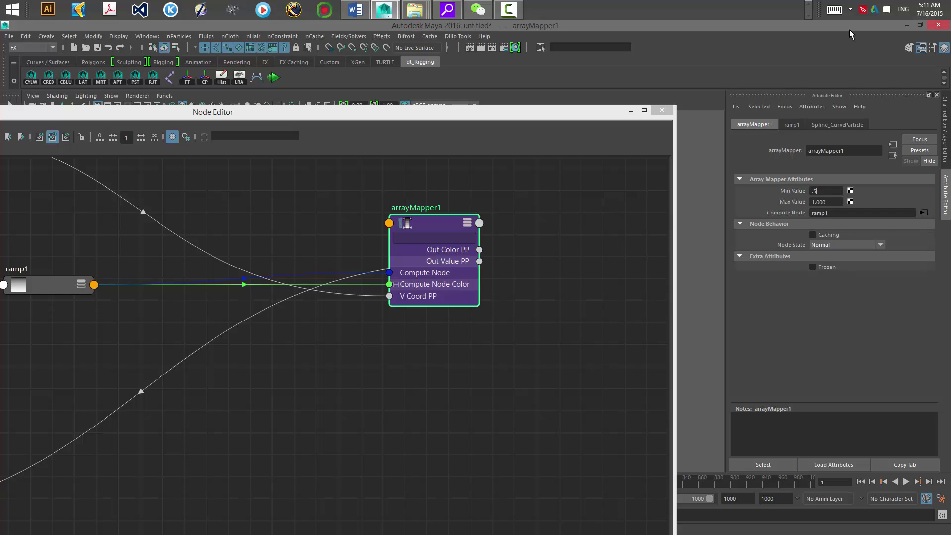
{"action": "type", "text": ".5"}
{"action": "key", "text": "Return"}
Examine arrayMapper1's Min Value and Max Value alongside its connections from ramp1.
{"action": "middle_click_drag", "start_coordinate": [311, 353], "coordinate": [431, 367], "text": "alt"}
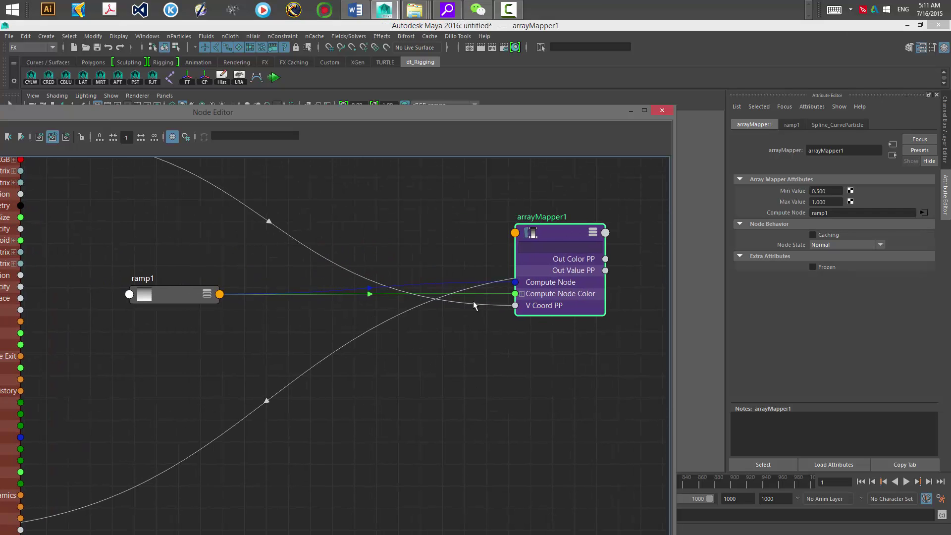
{"action": "left_click_drag", "start_coordinate": [546, 242], "coordinate": [532, 245]}
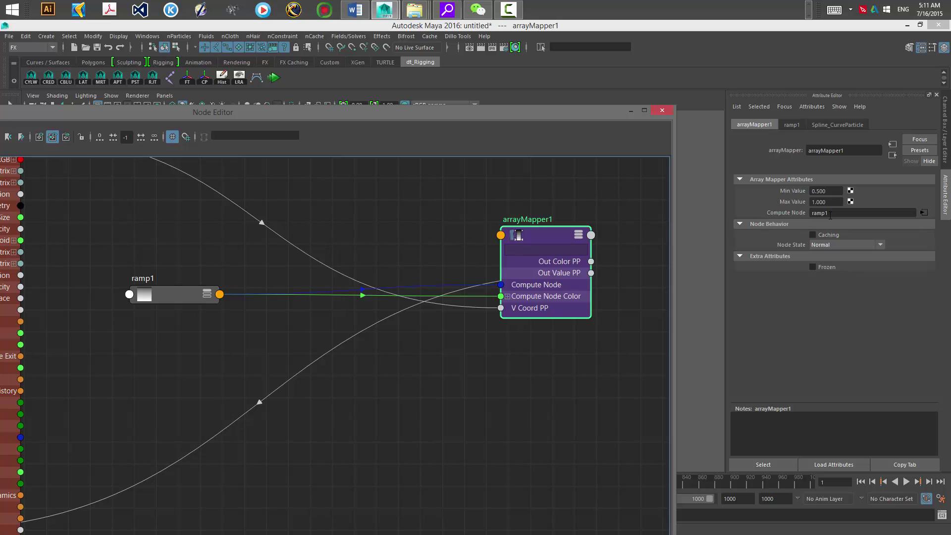
{"action": "left_click_drag", "start_coordinate": [837, 191], "coordinate": [811, 197]}
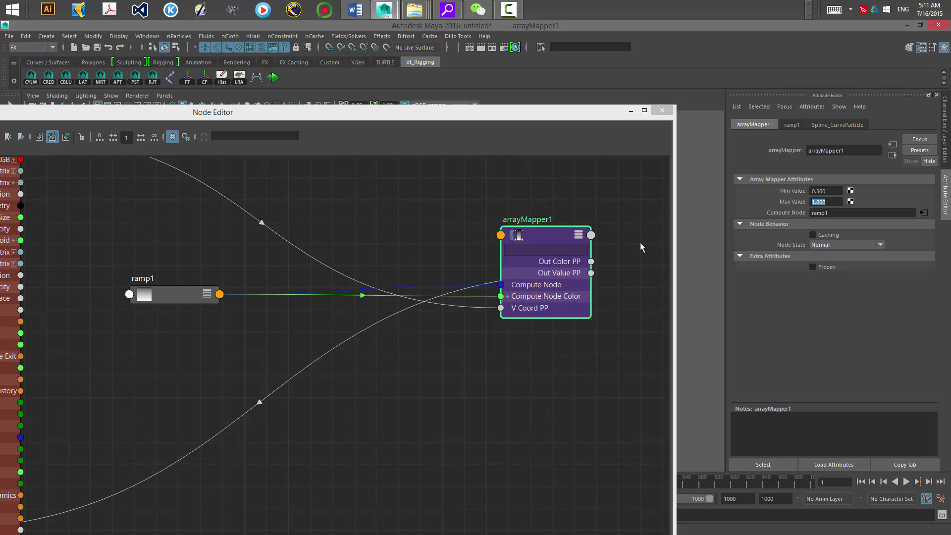
{"action": "left_click", "coordinate": [524, 408]}
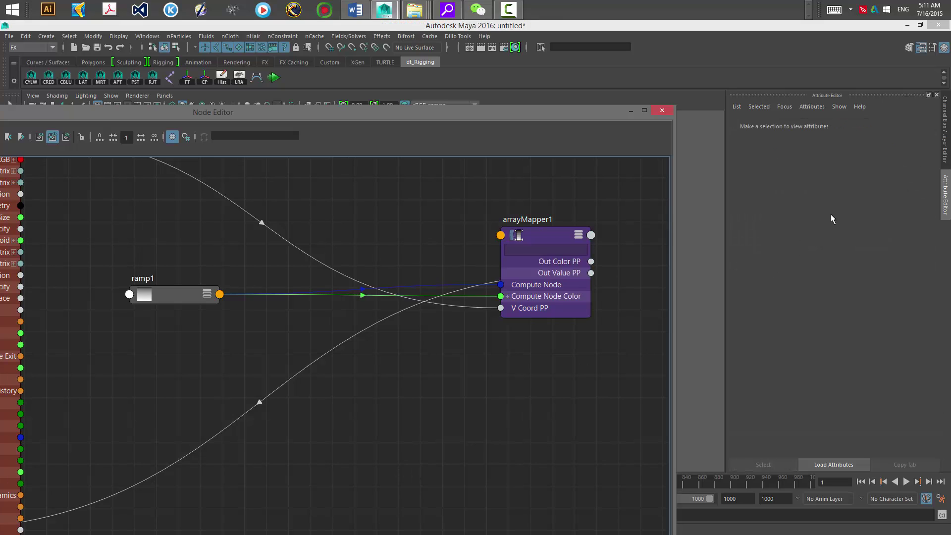
{"action": "left_click_drag", "start_coordinate": [554, 238], "coordinate": [555, 240]}
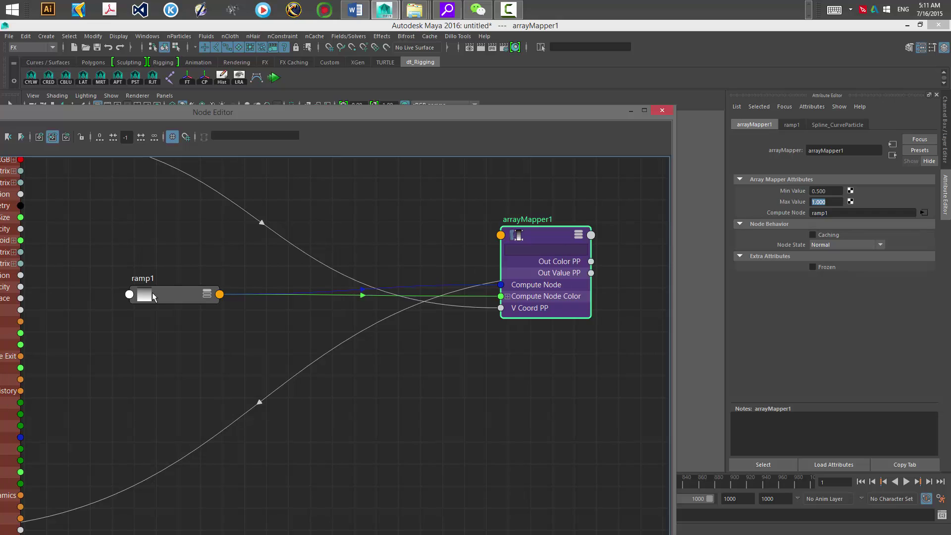
{"action": "left_click", "coordinate": [834, 192]}
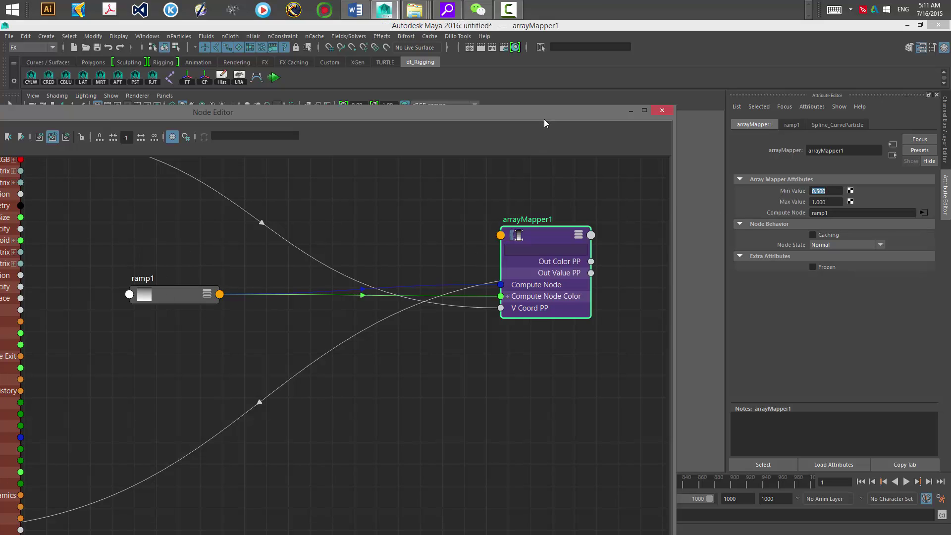
Clear the Node Editor out of the way and move the Controller during interactive playback to test the new minimum goal weight.
{"action": "left_click_drag", "start_coordinate": [544, 112], "coordinate": [494, 360]}
{"action": "scroll", "coordinate": [577, 291], "scroll_direction": "up", "scroll_amount": 5}
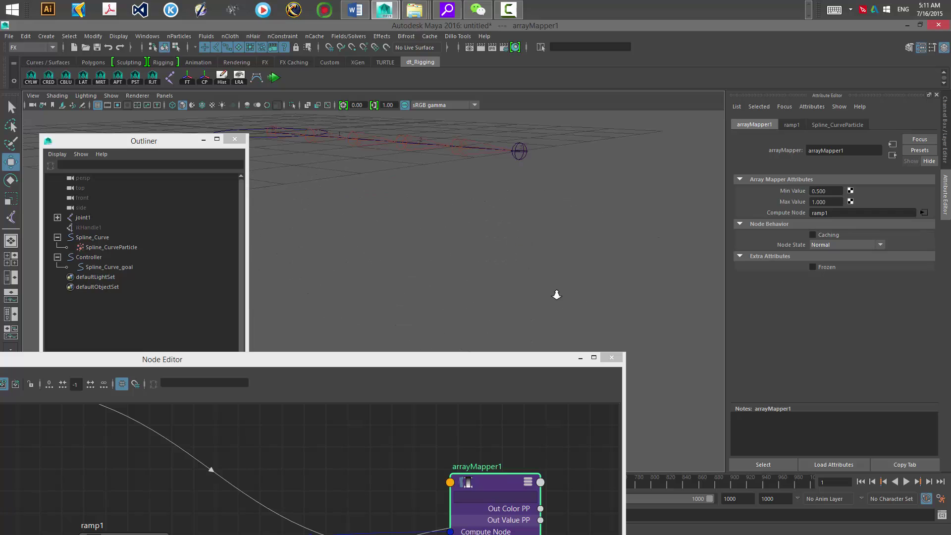
{"action": "scroll", "coordinate": [552, 255], "scroll_direction": "down", "scroll_amount": 5}
{"action": "left_click_drag", "start_coordinate": [435, 261], "coordinate": [428, 238], "text": "alt"}
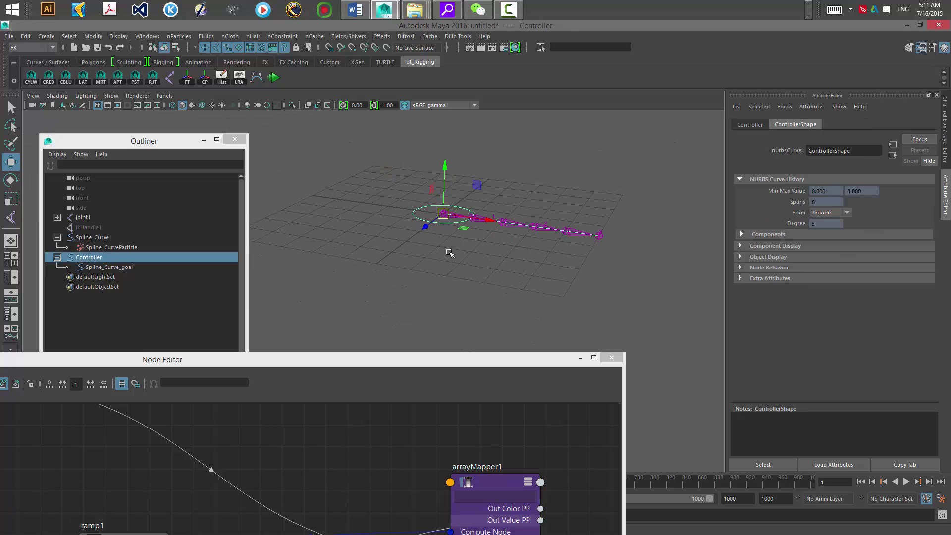
{"action": "left_click", "coordinate": [275, 80]}
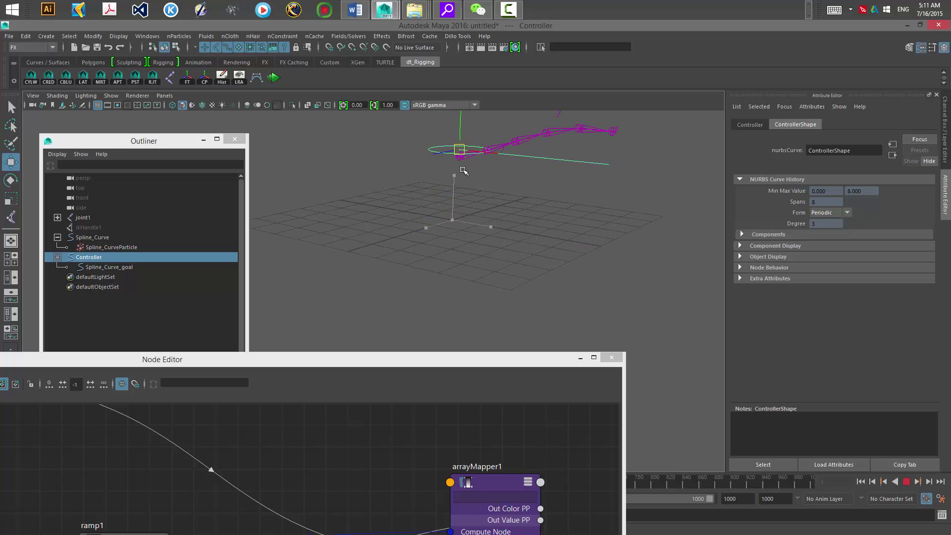
{"action": "left_click_drag", "start_coordinate": [463, 171], "coordinate": [461, 235]}
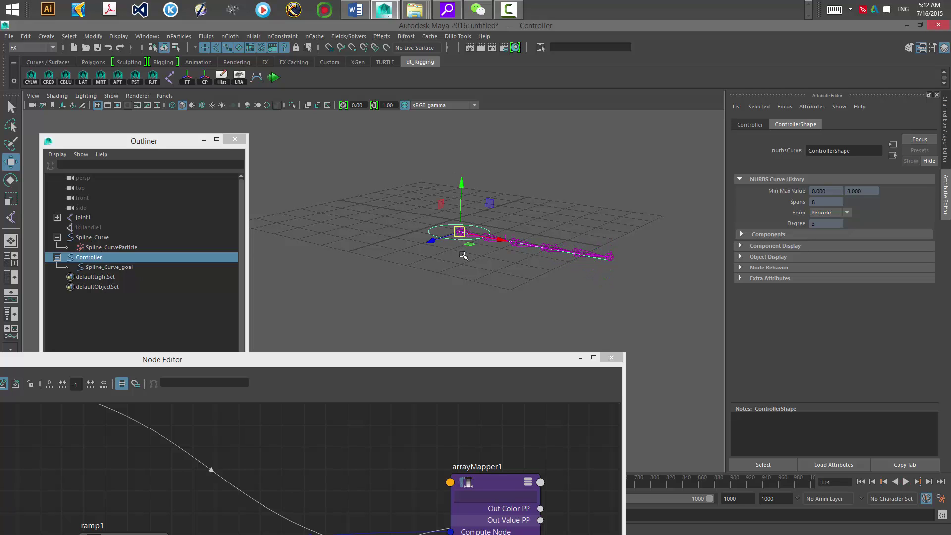
Restart interactive playback, test the chain's follow-through with small Controller moves from different view angles, and stop the playback.
{"action": "left_click_drag", "start_coordinate": [463, 255], "coordinate": [467, 276], "text": "alt"}
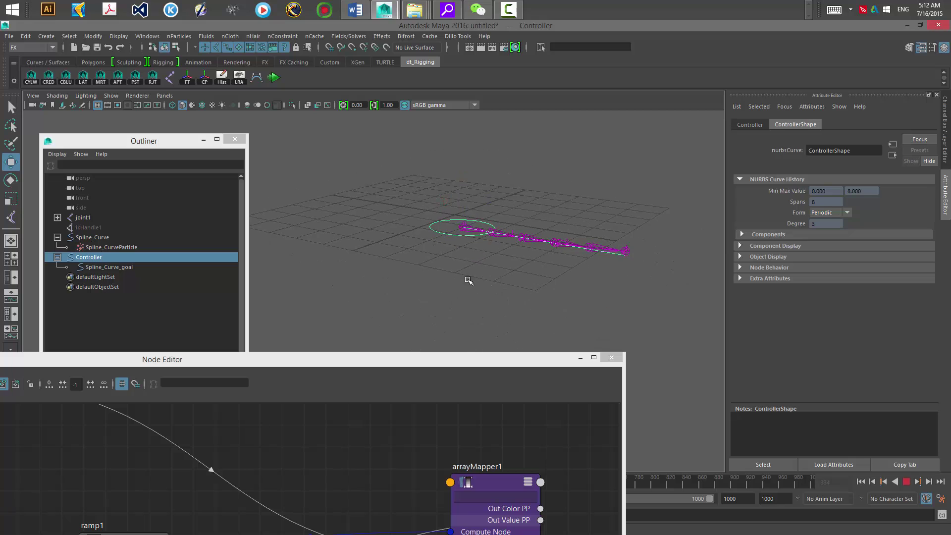
{"action": "left_click", "coordinate": [272, 78]}
{"action": "mouse_move", "coordinate": [449, 228]}
{"action": "left_mouse_down"}
{"action": "mouse_move", "coordinate": [452, 140]}
{"action": "mouse_move", "coordinate": [456, 234]}
{"action": "left_mouse_up"}
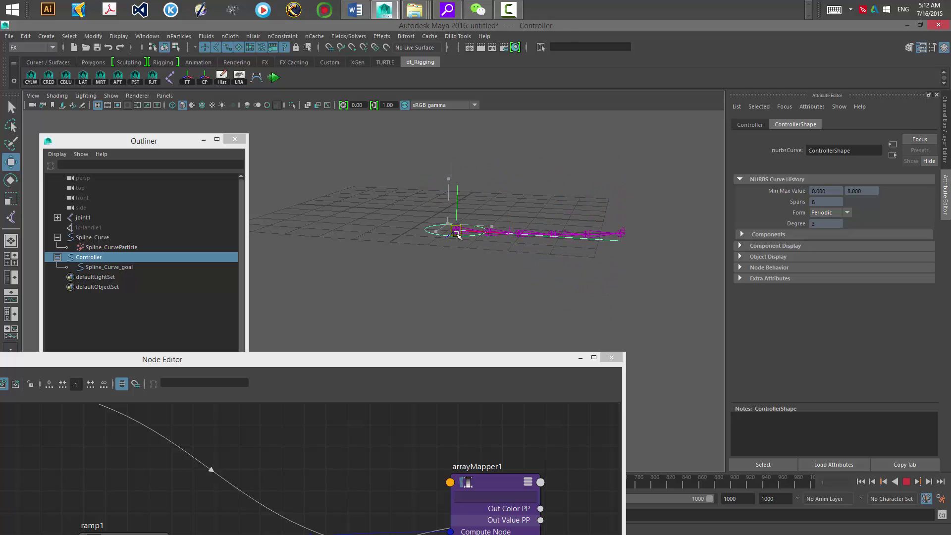
{"action": "left_click_drag", "start_coordinate": [448, 228], "coordinate": [457, 207]}
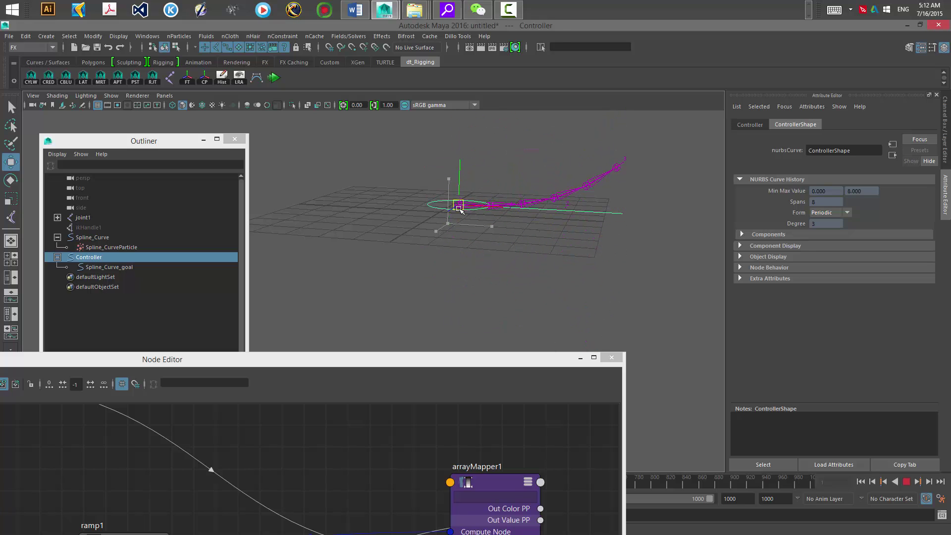
{"action": "left_click_drag", "start_coordinate": [471, 245], "coordinate": [401, 255], "text": "alt"}
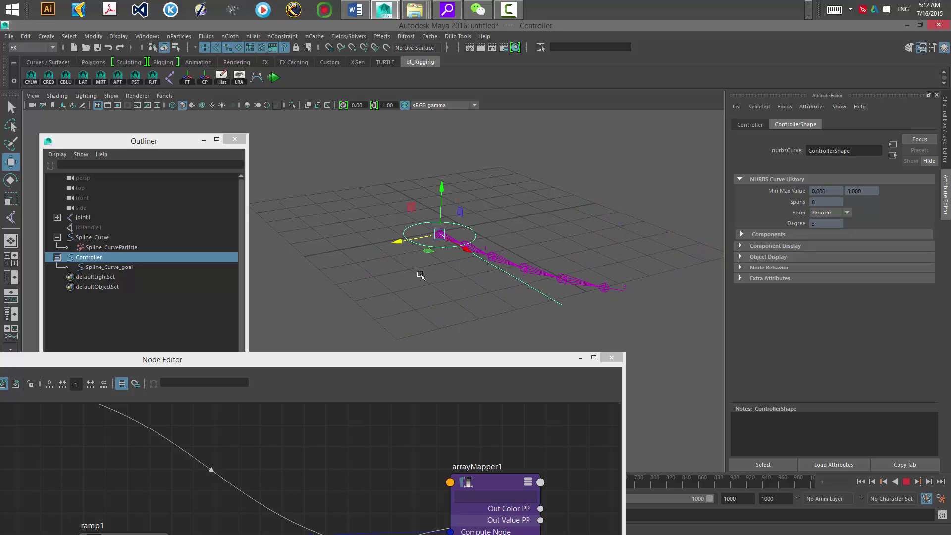
{"action": "key", "text": "alt+v"}
Bring the Node Editor back into view and examine the connections between Spline_CurveParticleShape, ramp1 and arrayMapper1.
{"action": "left_click_drag", "start_coordinate": [421, 295], "coordinate": [478, 281], "text": "alt"}
{"action": "left_click_drag", "start_coordinate": [485, 359], "coordinate": [579, 234]}
{"action": "middle_click_drag", "start_coordinate": [382, 306], "coordinate": [526, 387], "text": "alt"}
{"action": "middle_click_drag", "start_coordinate": [446, 346], "coordinate": [513, 378], "text": "alt"}
{"action": "right_click_drag", "start_coordinate": [514, 378], "coordinate": [471, 372], "text": "alt"}
{"action": "middle_click_drag", "start_coordinate": [471, 372], "coordinate": [503, 390], "text": "alt"}
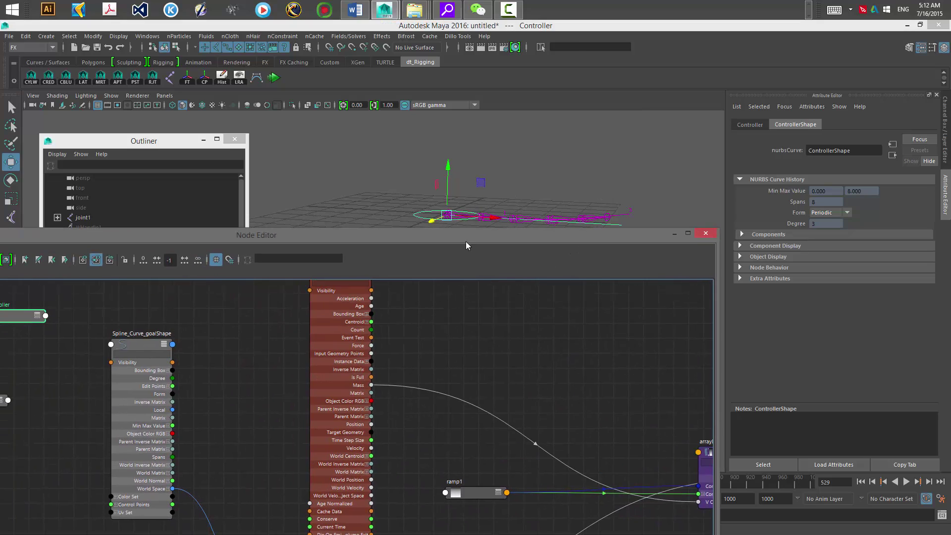
{"action": "left_click_drag", "start_coordinate": [466, 242], "coordinate": [657, 89]}
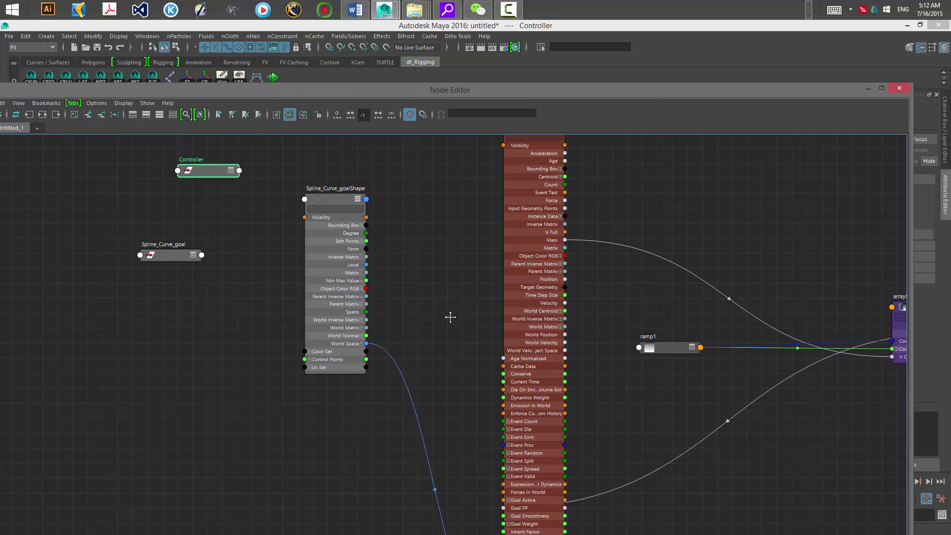
{"action": "middle_click_drag", "start_coordinate": [450, 317], "coordinate": [461, 410], "text": "alt"}
{"action": "right_click_drag", "start_coordinate": [460, 409], "coordinate": [440, 326], "text": "alt"}
{"action": "middle_click_drag", "start_coordinate": [470, 322], "coordinate": [456, 333], "text": "alt"}
{"action": "right_click_drag", "start_coordinate": [456, 332], "coordinate": [478, 314], "text": "alt"}
{"action": "middle_click_drag", "start_coordinate": [479, 314], "coordinate": [460, 332], "text": "alt"}
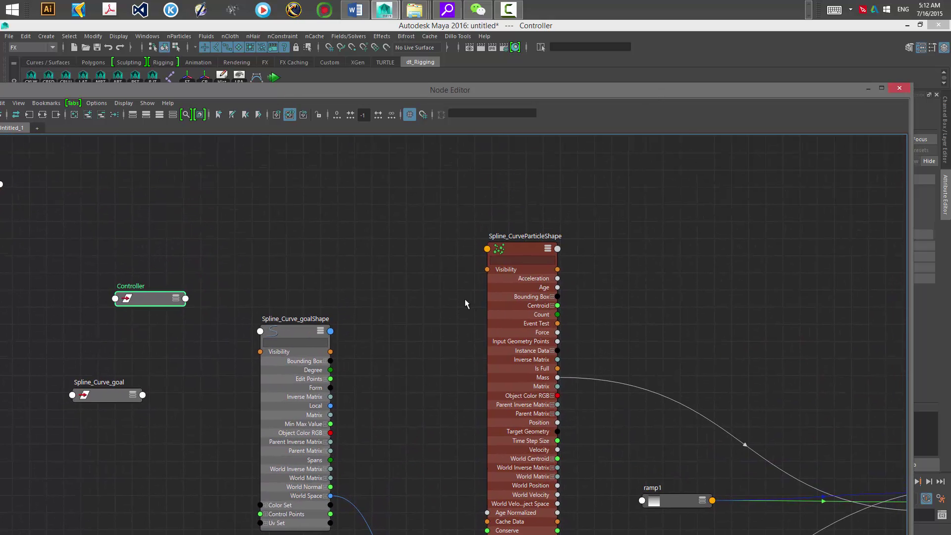
{"action": "middle_click_drag", "start_coordinate": [465, 279], "coordinate": [421, 291], "text": "alt"}
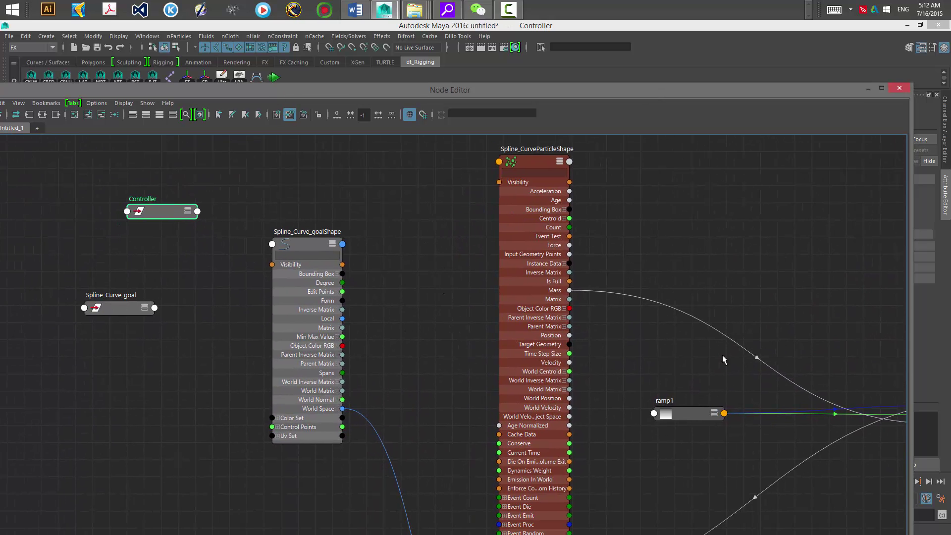
{"action": "middle_click_drag", "start_coordinate": [521, 291], "coordinate": [288, 241], "text": "alt"}
{"action": "middle_click_drag", "start_coordinate": [644, 278], "coordinate": [570, 277], "text": "alt"}
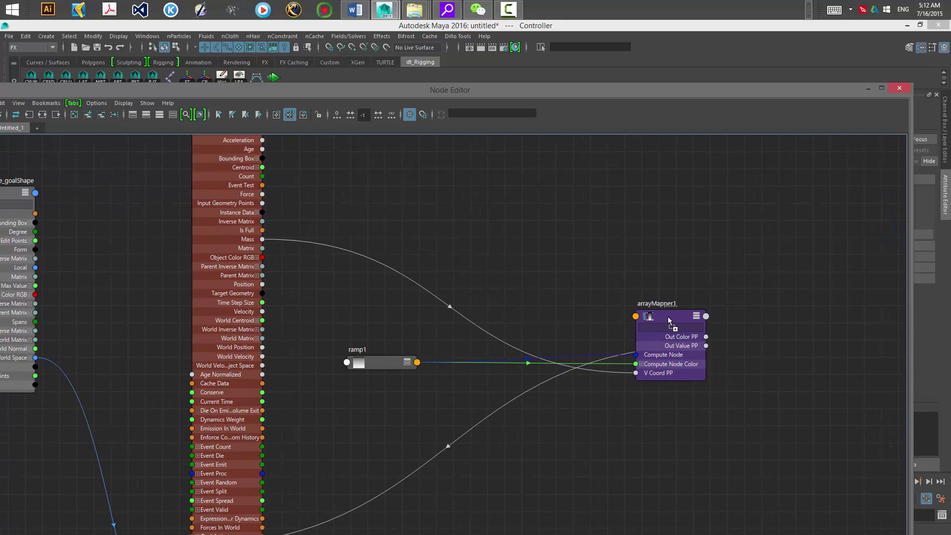
Tidy the node graph by repositioning arrayMapper1, collapsing the Spline_Curve_goalShape node and moving the Controller node nearer to the particle shape.
{"action": "left_click_drag", "start_coordinate": [663, 326], "coordinate": [685, 296]}
{"action": "middle_click_drag", "start_coordinate": [408, 340], "coordinate": [584, 348], "text": "alt"}
{"action": "middle_click_drag", "start_coordinate": [355, 282], "coordinate": [542, 357], "text": "alt"}
{"action": "left_click_drag", "start_coordinate": [358, 273], "coordinate": [364, 283]}
{"action": "key", "text": "1"}
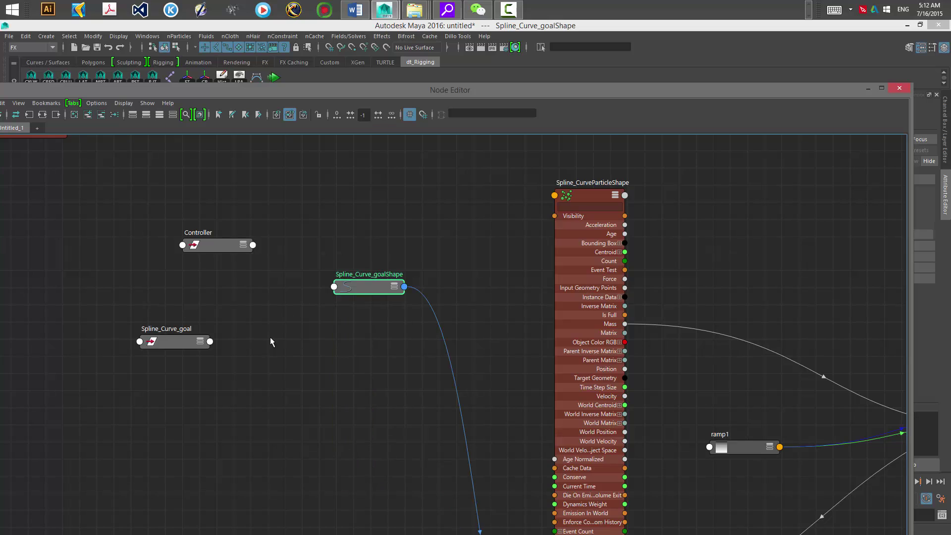
{"action": "middle_click_drag", "start_coordinate": [270, 337], "coordinate": [234, 363], "text": "alt"}
{"action": "left_click_drag", "start_coordinate": [180, 272], "coordinate": [419, 246]}
Add a keyable float attribute named stickness to the Controller, with a minimum of 0 and a maximum of 1.
{"action": "left_click_drag", "start_coordinate": [588, 101], "coordinate": [365, 119]}
{"action": "right_click", "coordinate": [854, 149]}
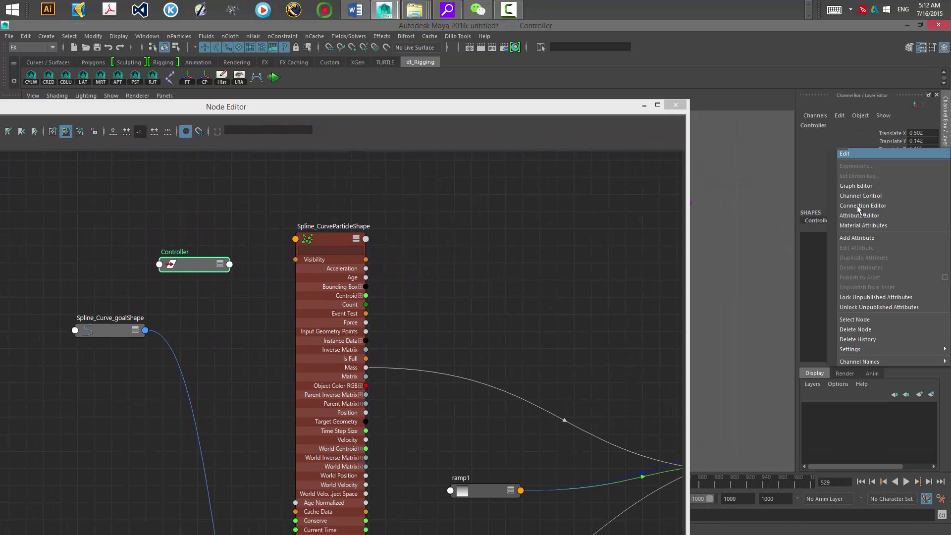
{"action": "left_click", "coordinate": [854, 240]}
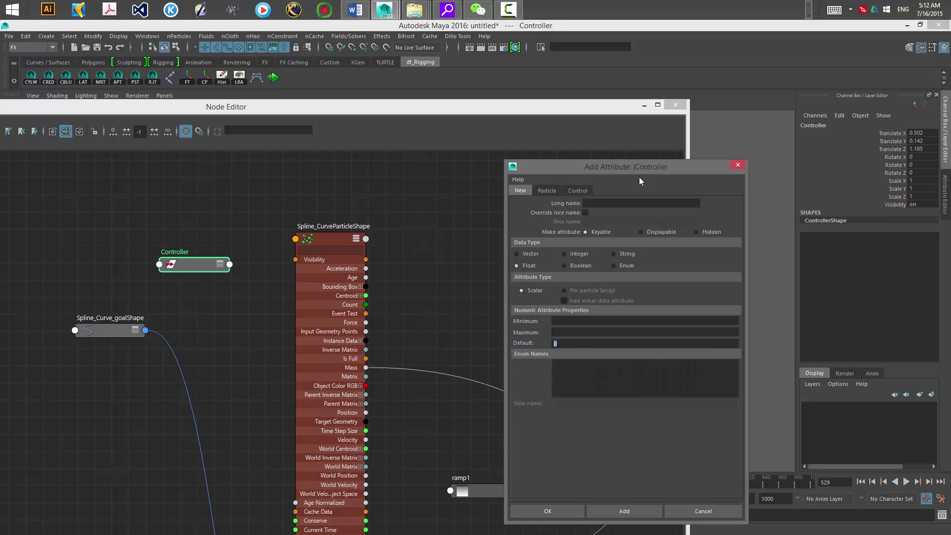
{"action": "type", "text": "stri"}
{"action": "key", "text": "BackSpace"}
{"action": "key", "text": "BackSpace"}
{"action": "type", "text": "ickness"}
{"action": "key", "text": "Tab"}
{"action": "type", "text": "0"}
{"action": "key", "text": "Tab"}
{"action": "type", "text": "1"}
{"action": "left_click_drag", "start_coordinate": [624, 160], "coordinate": [624, 74]}
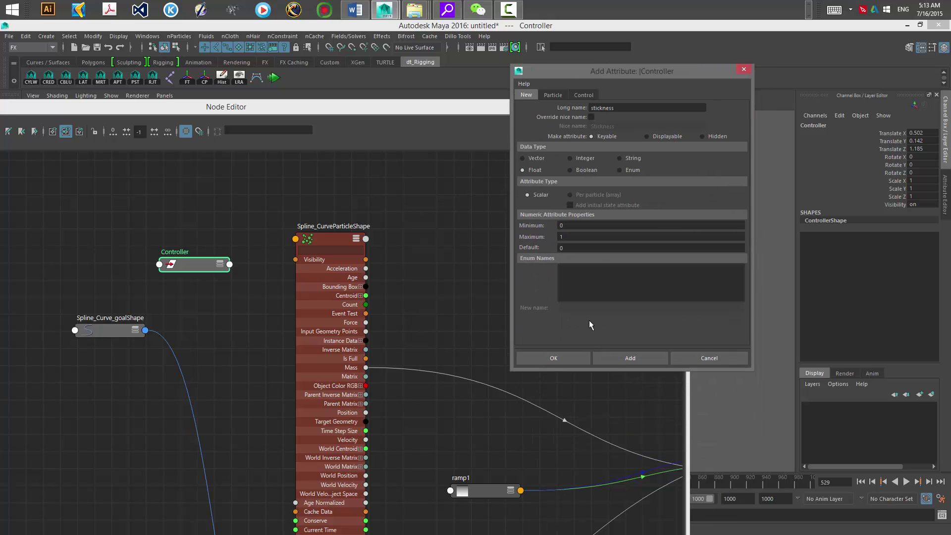
{"action": "left_click", "coordinate": [553, 359]}
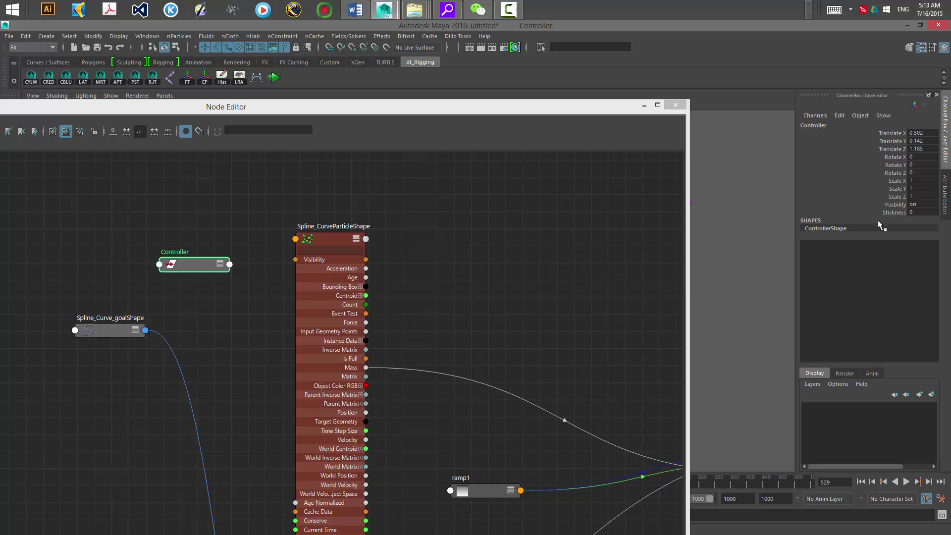
Place the Controller node beside Spline_CurveParticleShape and open the Connection Editor from the Controller to arrayMapper1.
{"action": "middle_click_drag", "start_coordinate": [228, 300], "coordinate": [262, 285], "text": "alt"}
{"action": "right_click_drag", "start_coordinate": [262, 285], "coordinate": [256, 319], "text": "alt"}
{"action": "middle_click_drag", "start_coordinate": [265, 302], "coordinate": [244, 308], "text": "alt"}
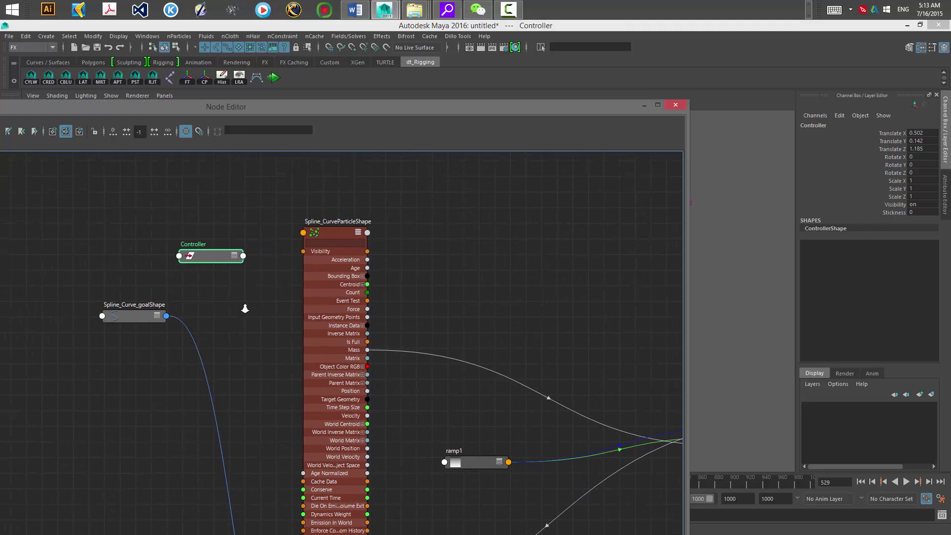
{"action": "right_click_drag", "start_coordinate": [245, 308], "coordinate": [231, 322], "text": "alt"}
{"action": "middle_click_drag", "start_coordinate": [231, 322], "coordinate": [204, 278]}
{"action": "left_click_drag", "start_coordinate": [166, 255], "coordinate": [182, 291]}
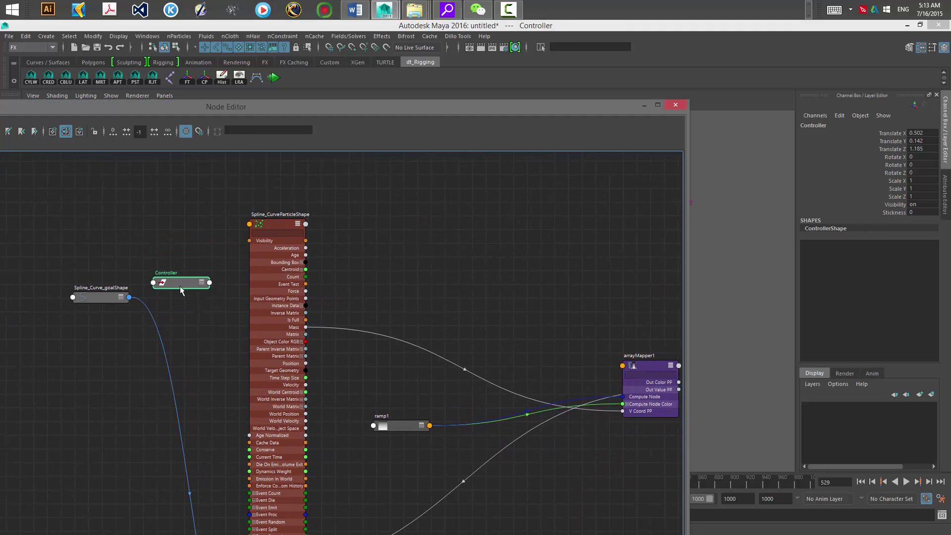
{"action": "middle_click_drag", "start_coordinate": [645, 368], "coordinate": [648, 368]}
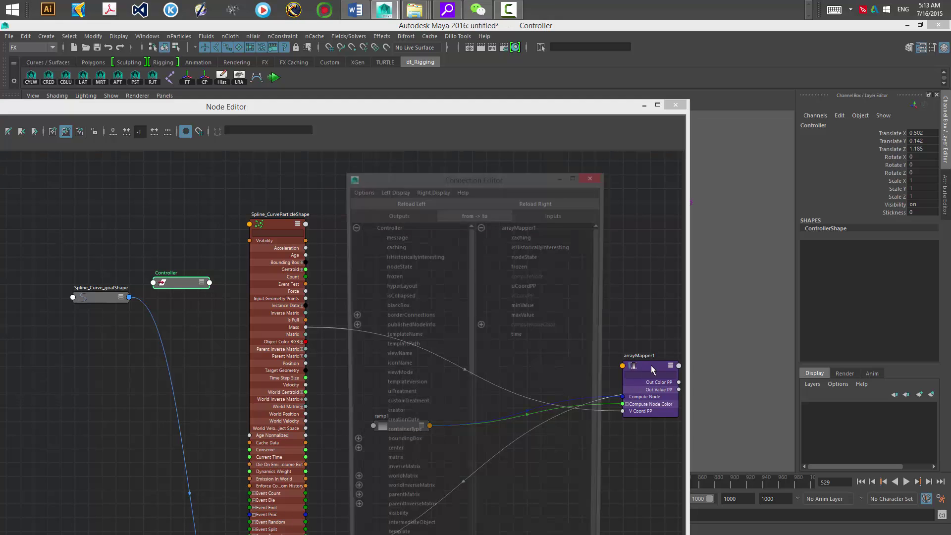
Connect the Controller's stickness attribute to arrayMapper1's minValue and close the Connection Editor.
{"action": "left_click_drag", "start_coordinate": [467, 175], "coordinate": [528, 52]}
{"action": "left_click_drag", "start_coordinate": [536, 188], "coordinate": [477, 476]}
{"action": "left_click", "coordinate": [470, 465]}
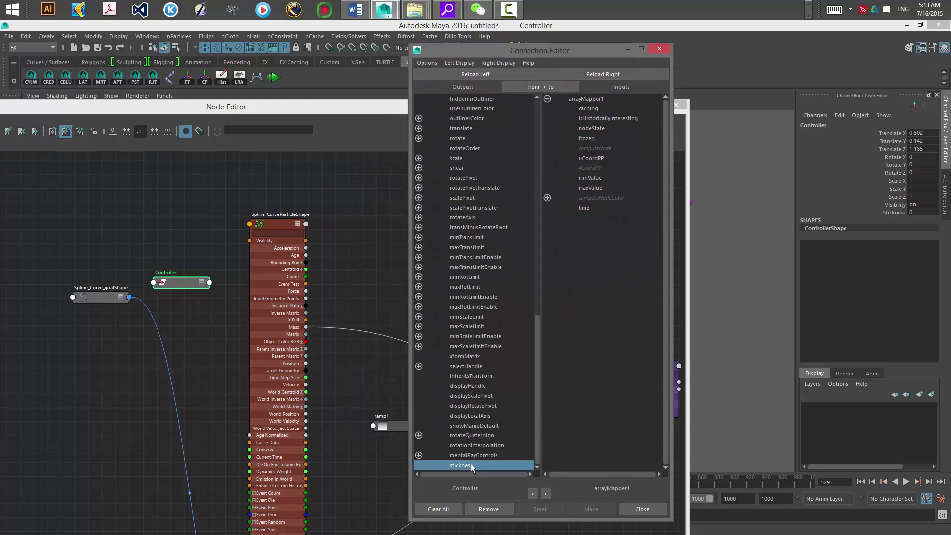
{"action": "left_click", "coordinate": [591, 179]}
{"action": "left_click_drag", "start_coordinate": [602, 52], "coordinate": [581, 79]}
{"action": "left_click", "coordinate": [639, 76]}
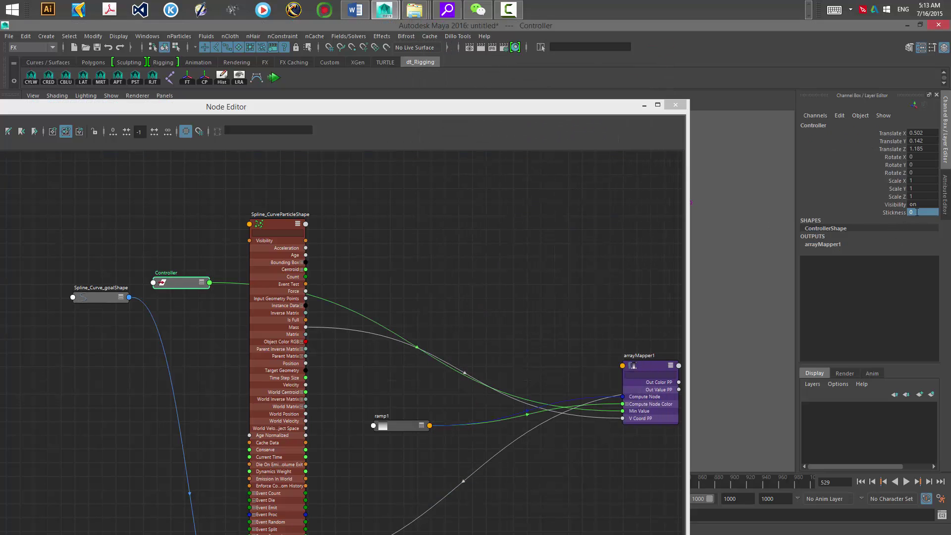
Set the Controller's Stickness value to 1.
{"action": "left_click", "coordinate": [897, 213]}
{"action": "middle_click_drag", "start_coordinate": [756, 279], "coordinate": [794, 271]}
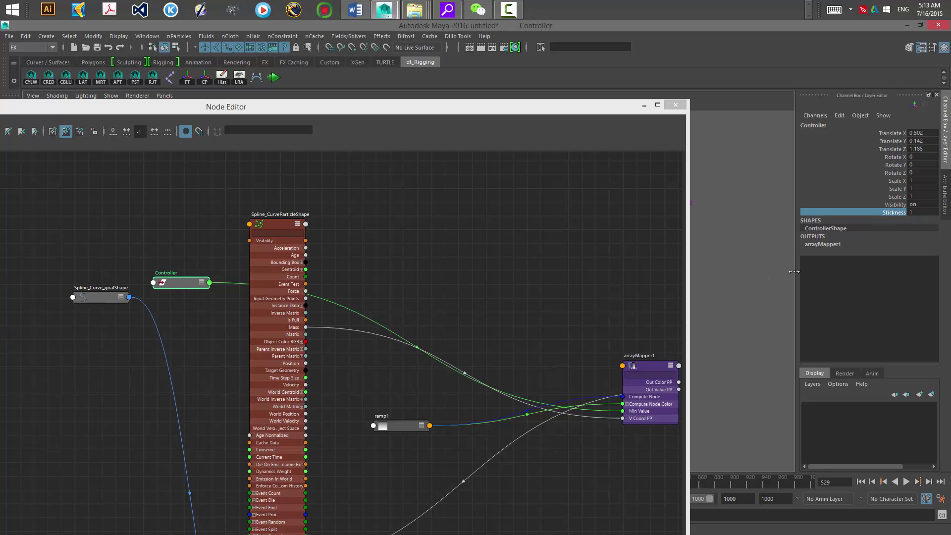
{"action": "left_click", "coordinate": [917, 212]}
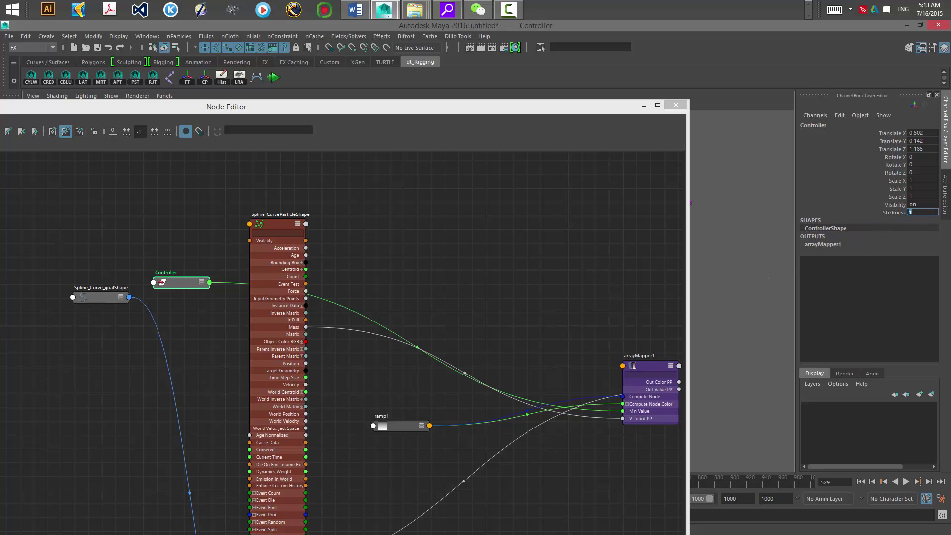
Uncover the viewport, rewind to the first frame and snap the Controller back to the origin.
{"action": "left_click_drag", "start_coordinate": [618, 111], "coordinate": [355, 391]}
{"action": "left_click_drag", "start_coordinate": [502, 259], "coordinate": [466, 296], "text": "alt"}
{"action": "key", "text": "alt+shift+v"}
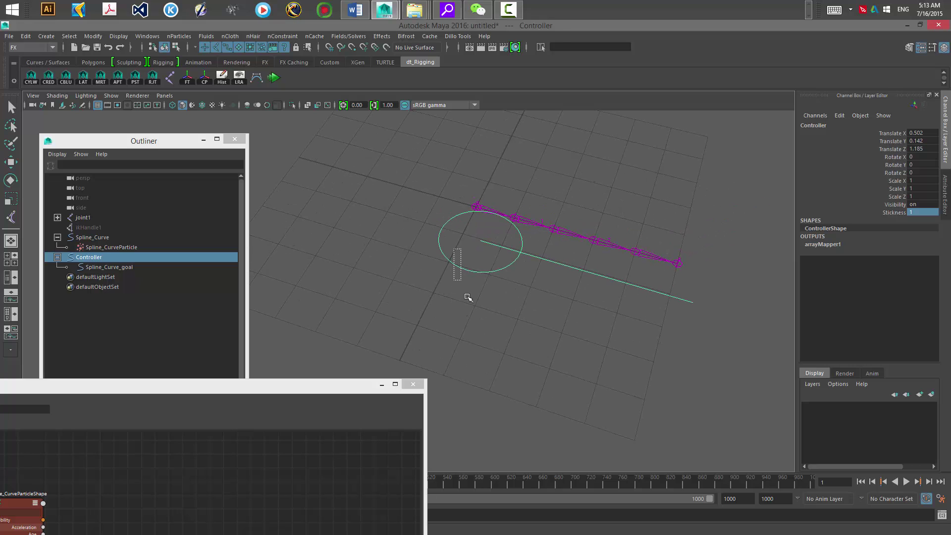
{"action": "key", "text": "w"}
{"action": "key", "text": "v"}
{"action": "left_click_drag", "start_coordinate": [481, 241], "coordinate": [404, 187]}
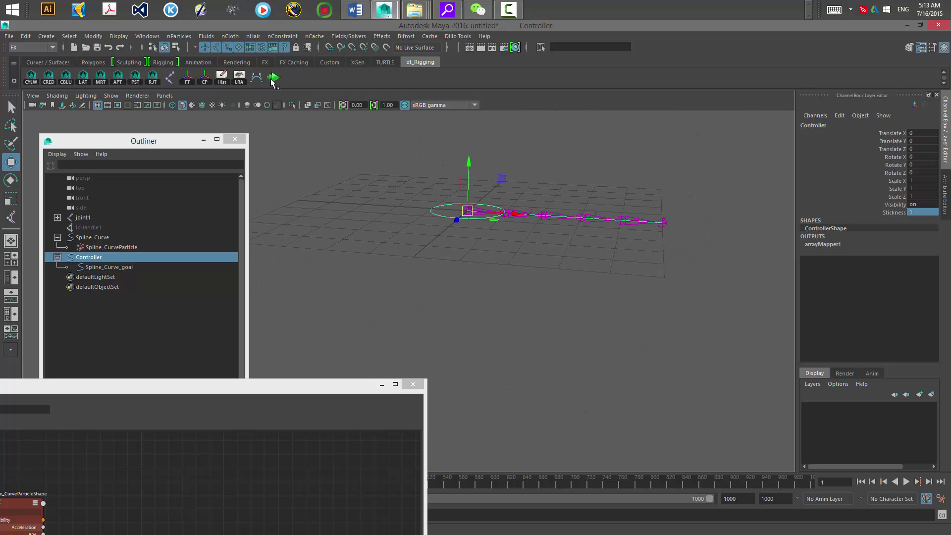
Move the Controller during interactive playback to test the chain at full Stickness, and stop the playback.
{"action": "left_click_drag", "start_coordinate": [448, 269], "coordinate": [419, 269], "text": "alt"}
{"action": "mouse_move", "coordinate": [486, 216]}
{"action": "left_mouse_down"}
{"action": "mouse_move", "coordinate": [472, 151]}
{"action": "mouse_move", "coordinate": [504, 185]}
{"action": "mouse_move", "coordinate": [529, 185]}
{"action": "mouse_move", "coordinate": [500, 186]}
{"action": "mouse_move", "coordinate": [500, 167]}
{"action": "mouse_move", "coordinate": [495, 218]}
{"action": "mouse_move", "coordinate": [477, 230]}
{"action": "mouse_move", "coordinate": [504, 227]}
{"action": "mouse_move", "coordinate": [492, 195]}
{"action": "mouse_move", "coordinate": [483, 203]}
{"action": "left_mouse_up"}
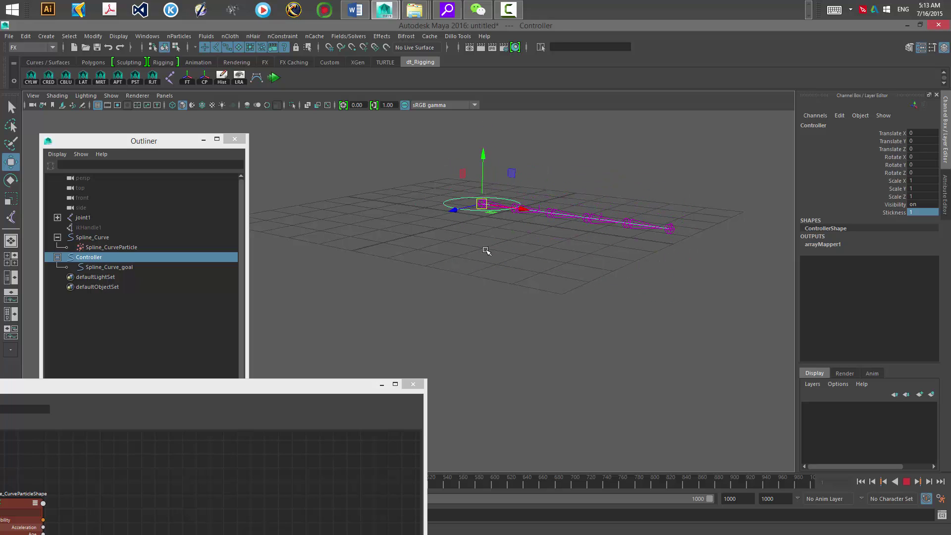
{"action": "key", "text": "Escape"}
{"action": "left_click_drag", "start_coordinate": [486, 252], "coordinate": [564, 288], "text": "alt"}
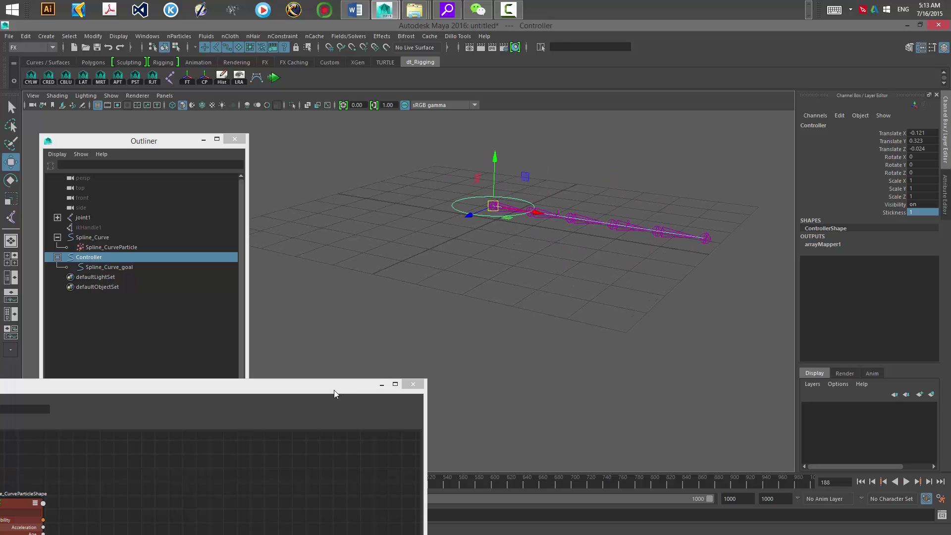
Bring the Node Editor back and inspect ramp1's attributes and its connections to arrayMapper1.
{"action": "left_click_drag", "start_coordinate": [334, 394], "coordinate": [638, 158]}
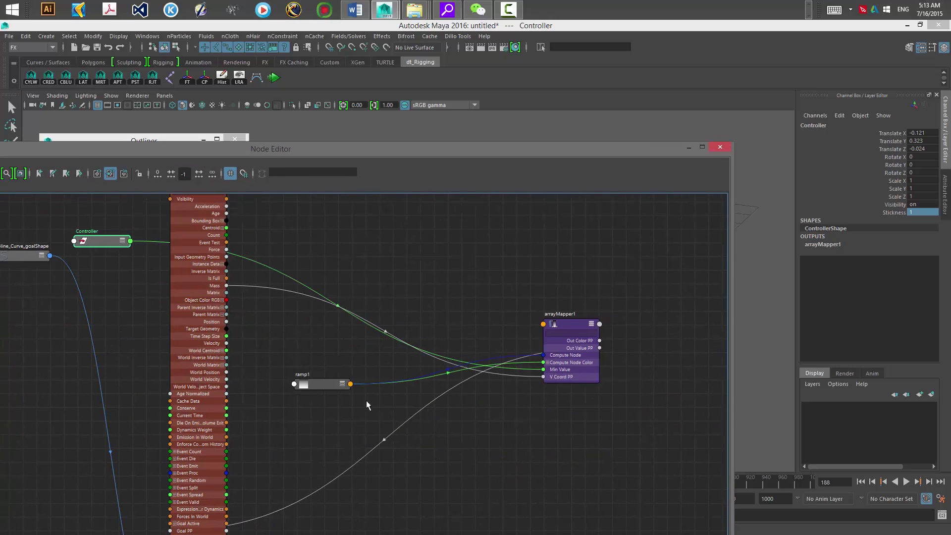
{"action": "left_click_drag", "start_coordinate": [322, 386], "coordinate": [381, 375]}
{"action": "left_click_drag", "start_coordinate": [517, 158], "coordinate": [498, 266]}
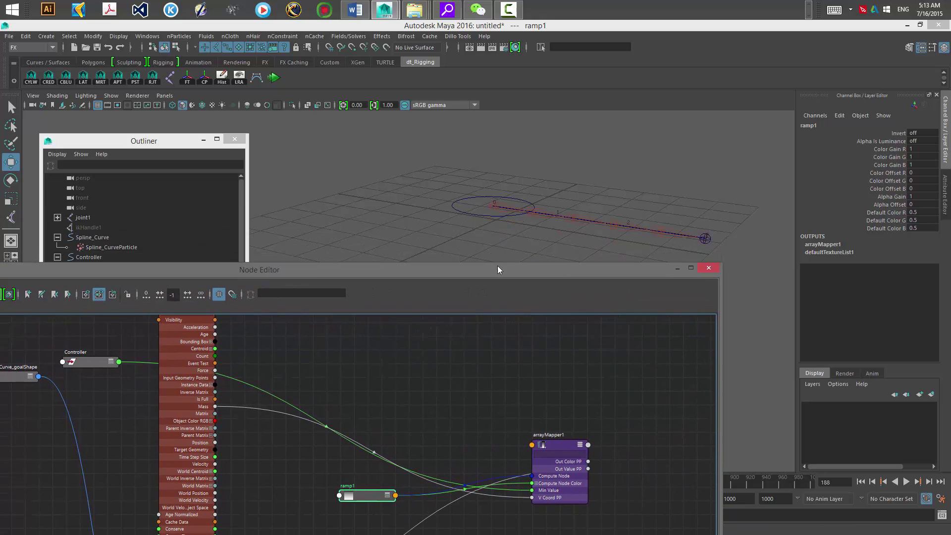
{"action": "left_click_drag", "start_coordinate": [468, 204], "coordinate": [470, 234]}
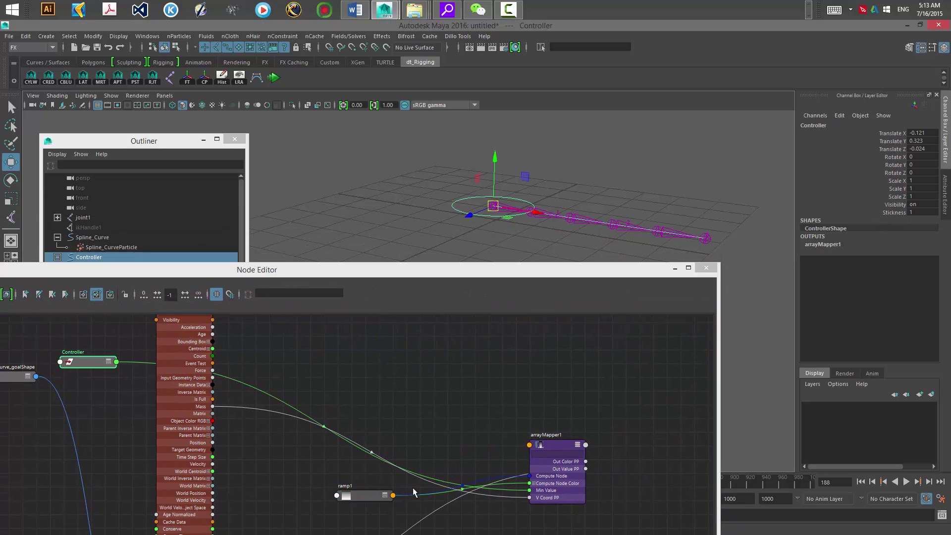
{"action": "left_click", "coordinate": [366, 496]}
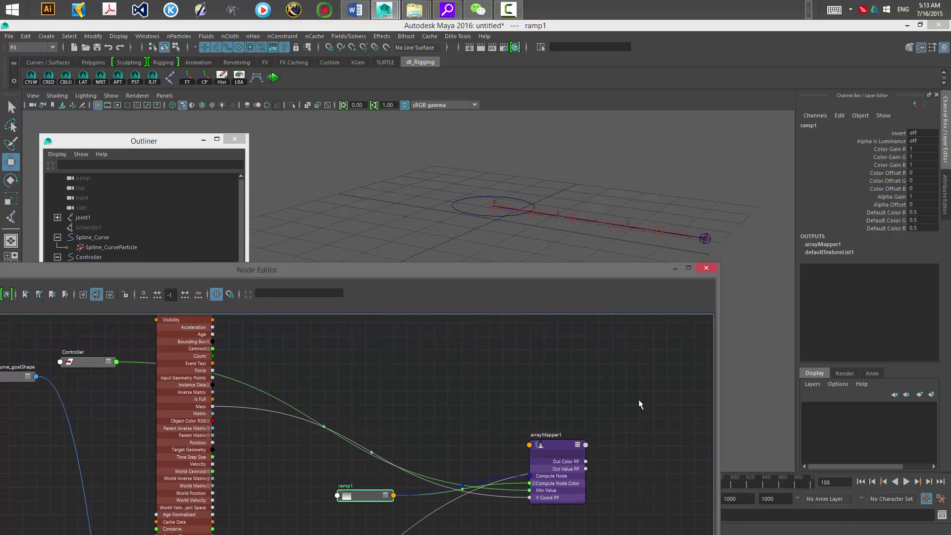
Set the Controller's Stickness to 0.7, then raise the Controller during interactive playback to test the chain's response.
{"action": "left_click", "coordinate": [83, 364]}
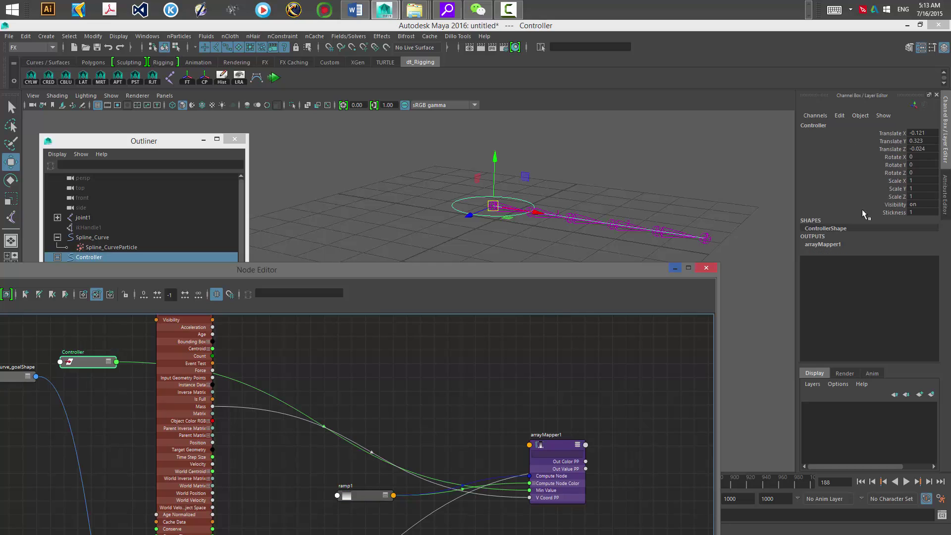
{"action": "left_click", "coordinate": [921, 212]}
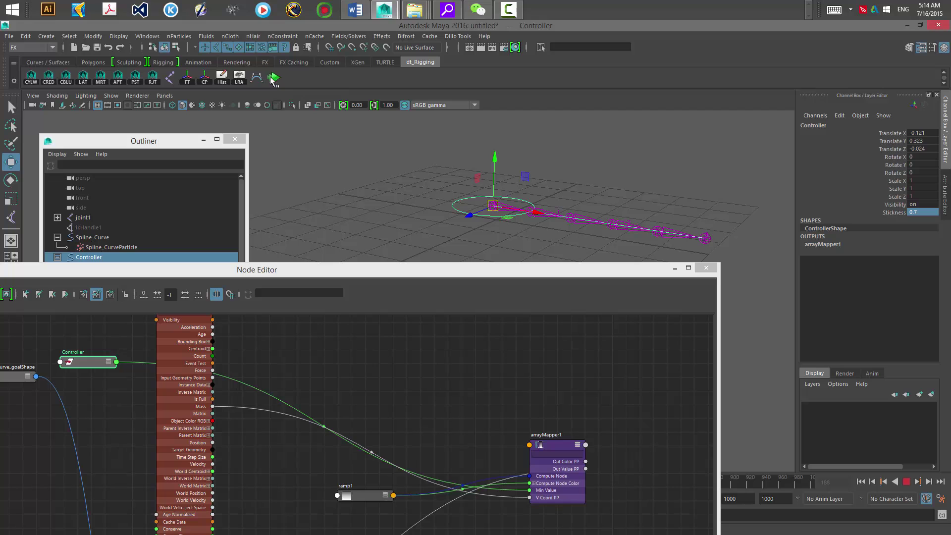
{"action": "right_click_drag", "start_coordinate": [506, 190], "coordinate": [376, 208], "text": "alt"}
{"action": "left_click_drag", "start_coordinate": [376, 208], "coordinate": [396, 208], "text": "alt"}
{"action": "left_click_drag", "start_coordinate": [460, 221], "coordinate": [467, 157]}
{"action": "key", "text": "Escape"}
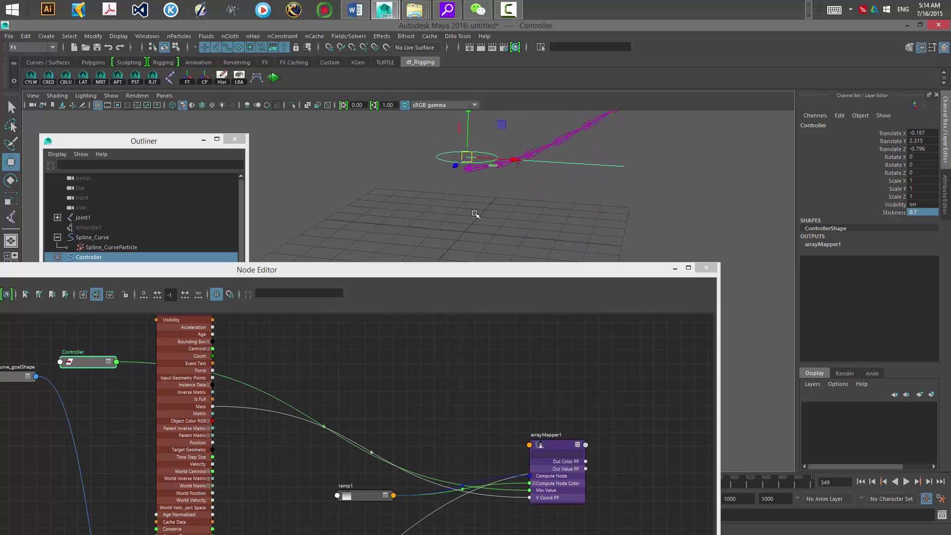
Resume playback to watch the joint chain settle onto the goal curve, and stop it.
{"action": "middle_click_drag", "start_coordinate": [456, 194], "coordinate": [448, 216], "text": "alt"}
{"action": "right_click_drag", "start_coordinate": [448, 216], "coordinate": [477, 206], "text": "alt"}
{"action": "key", "text": "alt+v"}
{"action": "middle_click_drag", "start_coordinate": [456, 212], "coordinate": [449, 241], "text": "alt"}
{"action": "right_click_drag", "start_coordinate": [461, 235], "coordinate": [511, 230], "text": "alt"}
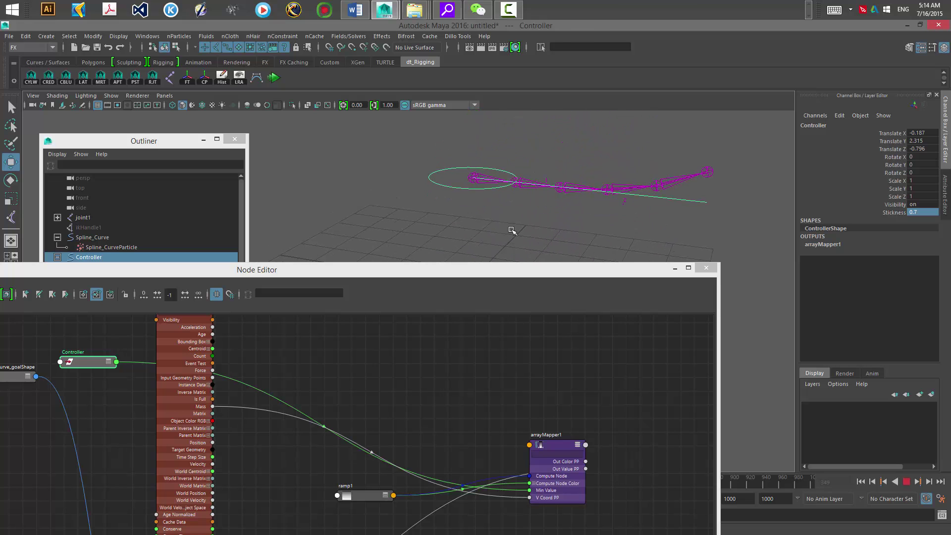
{"action": "key", "text": "Escape"}
Shift the Node Editor down and examine the chain's root joint at the Controller's centre up close.
{"action": "left_click_drag", "start_coordinate": [454, 272], "coordinate": [426, 313]}
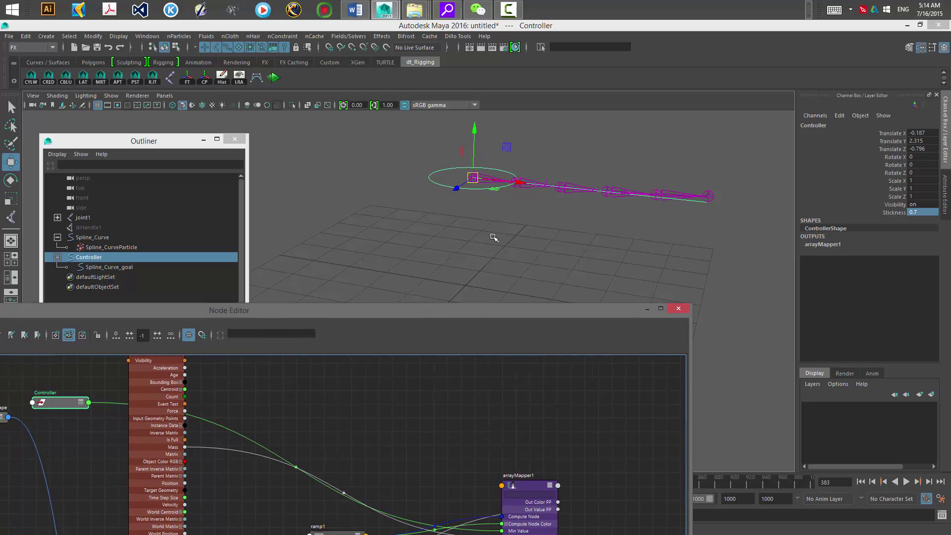
{"action": "middle_click_drag", "start_coordinate": [468, 234], "coordinate": [386, 252], "text": "alt"}
{"action": "right_click_drag", "start_coordinate": [446, 240], "coordinate": [503, 240], "text": "alt"}
{"action": "middle_click_drag", "start_coordinate": [416, 193], "coordinate": [437, 232], "text": "alt"}
{"action": "right_click_drag", "start_coordinate": [488, 272], "coordinate": [553, 285], "text": "alt"}
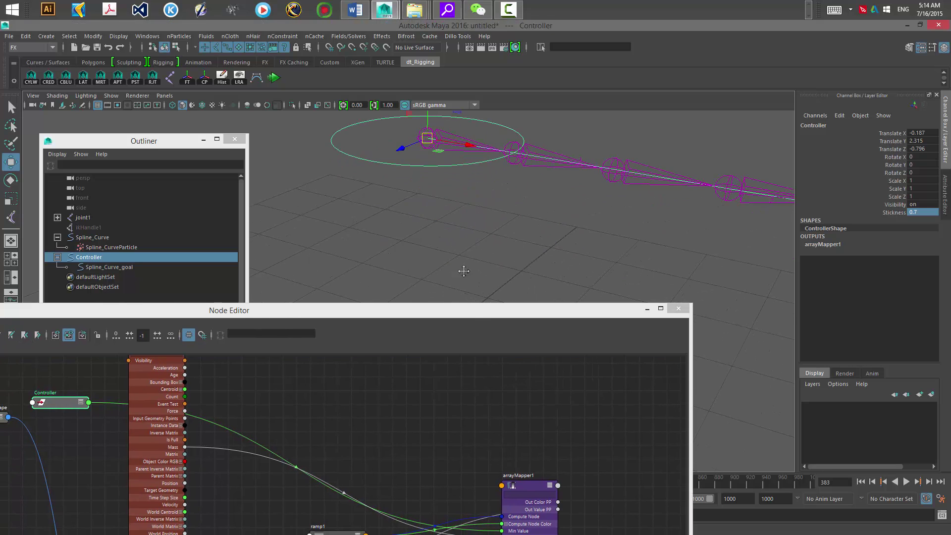
{"action": "middle_click_drag", "start_coordinate": [463, 269], "coordinate": [481, 358], "text": "alt"}
{"action": "right_click_drag", "start_coordinate": [505, 277], "coordinate": [564, 275], "text": "alt"}
{"action": "left_click_drag", "start_coordinate": [563, 275], "coordinate": [519, 166], "text": "alt"}
Select joint1 and examine how the chain's root lines up with the start of the spline curve.
{"action": "left_click", "coordinate": [501, 195]}
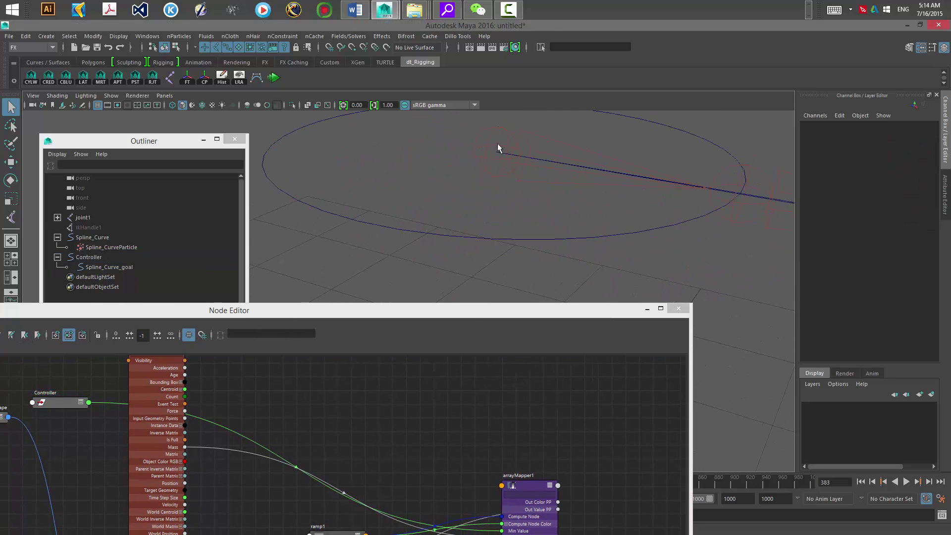
{"action": "left_click", "coordinate": [498, 145]}
{"action": "left_click", "coordinate": [489, 191]}
{"action": "middle_click_drag", "start_coordinate": [489, 192], "coordinate": [452, 206], "text": "alt"}
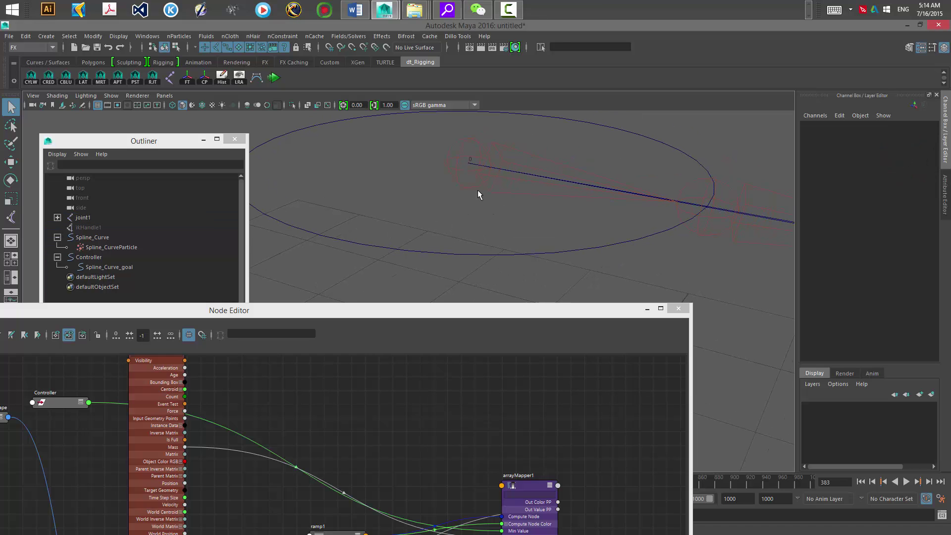
{"action": "left_click", "coordinate": [486, 186]}
{"action": "right_click_drag", "start_coordinate": [486, 186], "coordinate": [365, 143], "text": "alt"}
{"action": "right_click_drag", "start_coordinate": [515, 265], "coordinate": [455, 270], "text": "alt"}
{"action": "middle_click_drag", "start_coordinate": [454, 270], "coordinate": [460, 247], "text": "alt"}
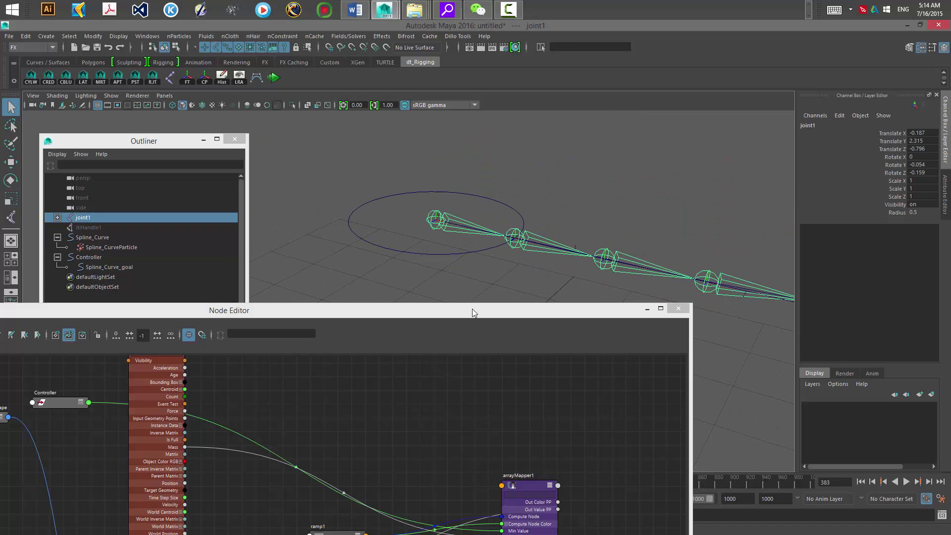
Clear the Node Editor out of the viewport, select the Controller and snap it back to the grid origin.
{"action": "left_click_drag", "start_coordinate": [472, 312], "coordinate": [488, 483]}
{"action": "scroll", "coordinate": [395, 187], "scroll_direction": "down", "scroll_amount": 5}
{"action": "key", "text": "w"}
{"action": "left_click", "coordinate": [439, 222]}
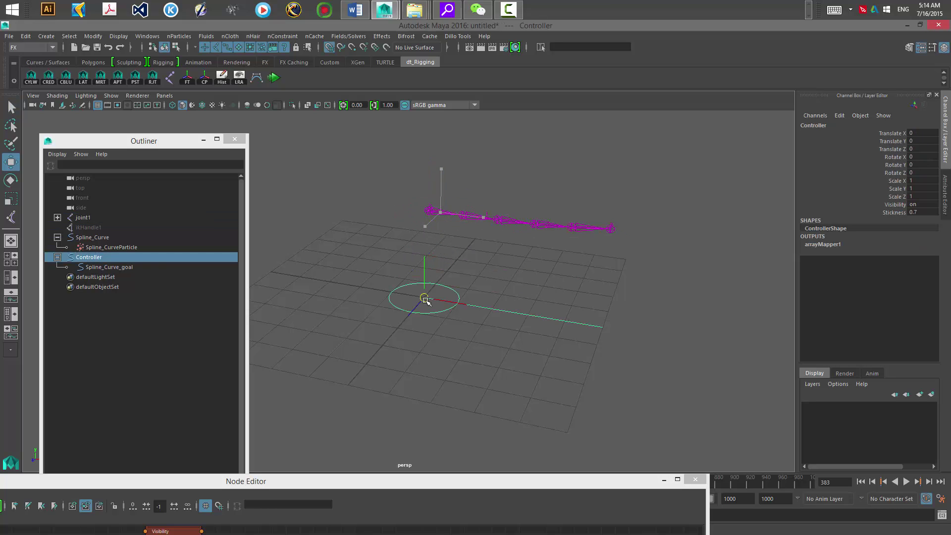
Return to the first frame and create a polygon cube at the grid origin.
{"action": "key", "text": "alt+shift+v"}
{"action": "middle_click_drag", "start_coordinate": [460, 325], "coordinate": [459, 269], "text": "alt"}
{"action": "right_click_drag", "start_coordinate": [458, 269], "coordinate": [470, 321], "text": "alt"}
{"action": "left_click_drag", "start_coordinate": [469, 321], "coordinate": [463, 317], "text": "alt"}
{"action": "left_click", "coordinate": [465, 282]}
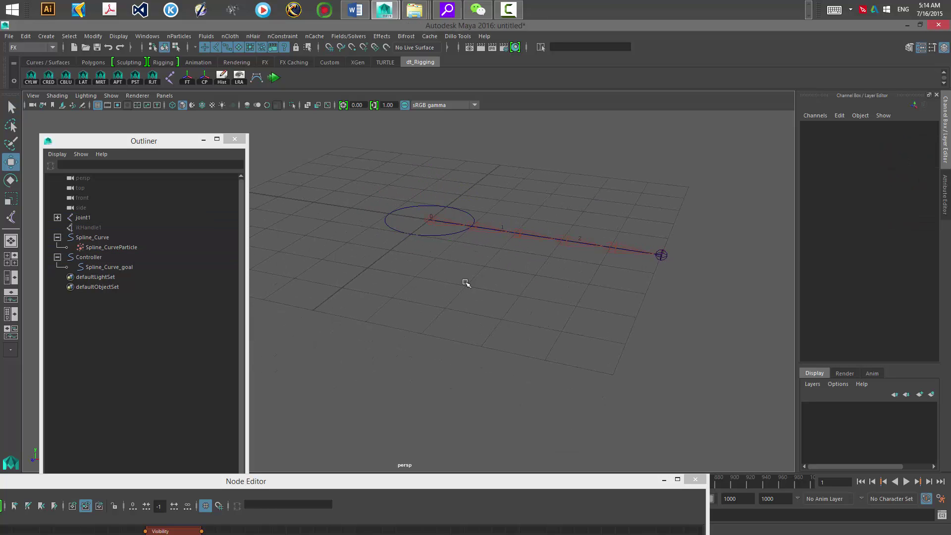
{"action": "right_click", "coordinate": [470, 280], "text": "shift"}
{"action": "left_click", "coordinate": [470, 307]}
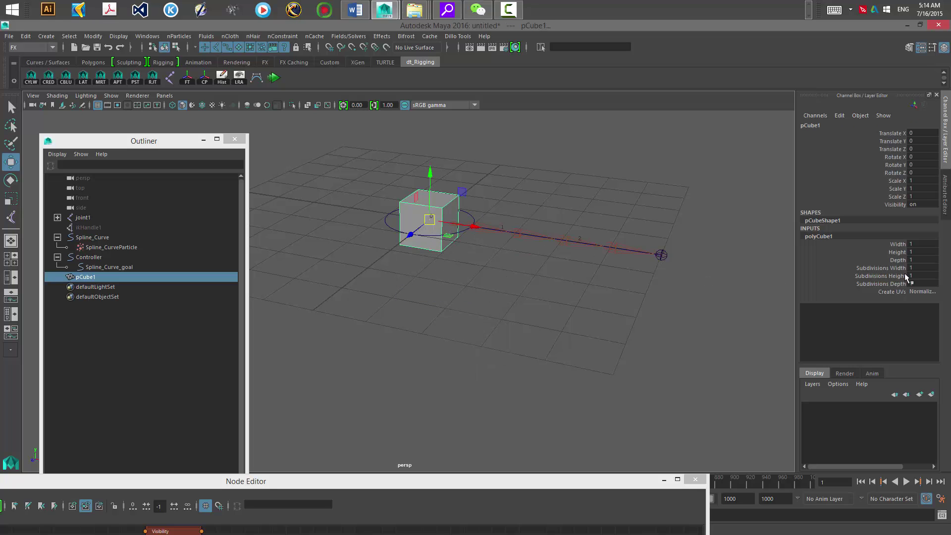
Set the cube's width to 5.5 and move it to about 2.32 in X so it encloses the joint chain.
{"action": "left_click", "coordinate": [898, 244]}
{"action": "middle_click_drag", "start_coordinate": [724, 290], "coordinate": [697, 306]}
{"action": "left_click_drag", "start_coordinate": [474, 226], "coordinate": [572, 272]}
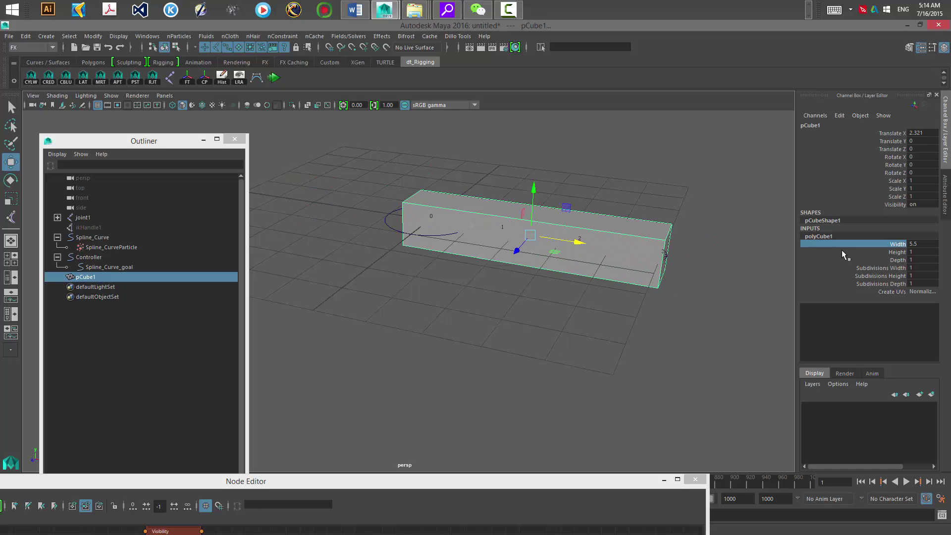
Set the stretched cube's subdivisions to 10 along its width and 2 along both height and depth.
{"action": "left_click", "coordinate": [902, 250]}
{"action": "middle_click_drag", "start_coordinate": [541, 305], "coordinate": [610, 336]}
{"action": "left_click", "coordinate": [892, 268]}
{"action": "left_click_drag", "start_coordinate": [587, 334], "coordinate": [571, 310], "text": "alt"}
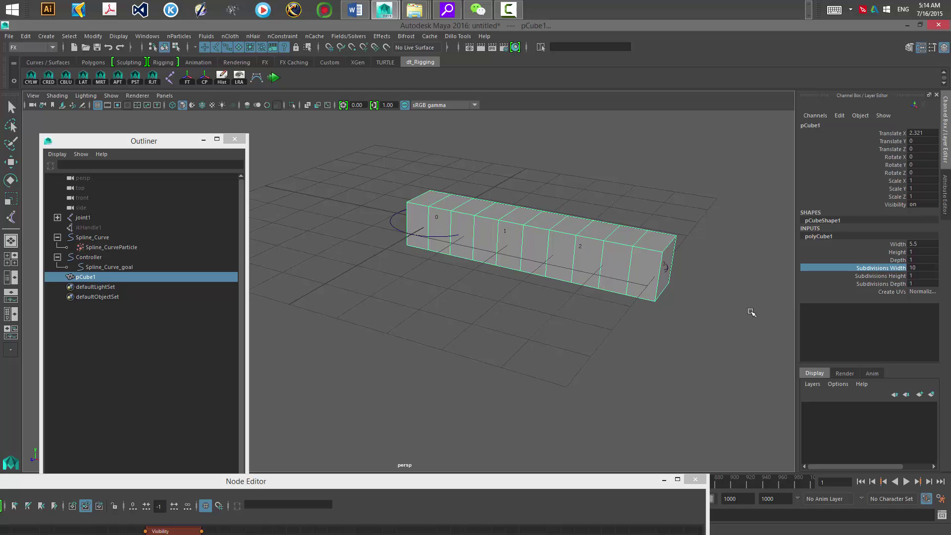
{"action": "left_click_drag", "start_coordinate": [915, 277], "coordinate": [913, 284]}
{"action": "type", "text": "2"}
{"action": "key", "text": "Return"}
Delete the subdivided cube's construction history, display it in smooth mesh preview and clear the selection.
{"action": "left_click_drag", "start_coordinate": [533, 374], "coordinate": [558, 346], "text": "alt"}
{"action": "key", "text": "w"}
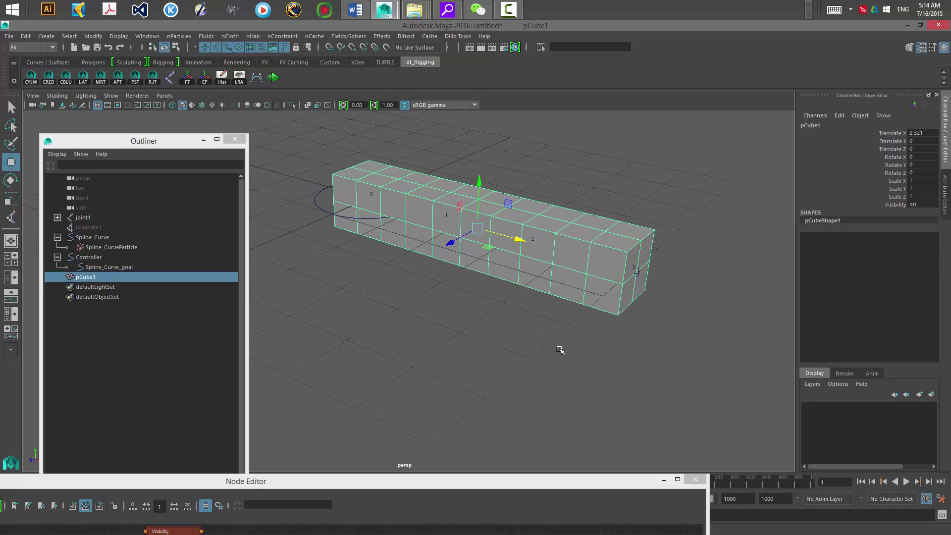
{"action": "key", "text": "3"}
{"action": "left_click", "coordinate": [546, 350]}
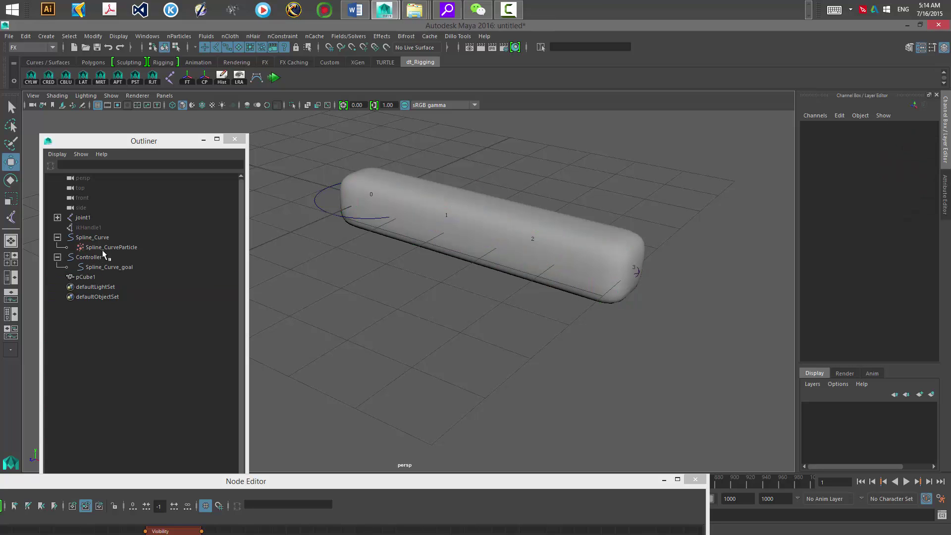
Select joint1 and pCube1, switch to the Rigging menu set and bind the mesh to the joint chain with Bind Skin.
{"action": "left_click", "coordinate": [96, 219]}
{"action": "left_click", "coordinate": [489, 260], "text": "shift"}
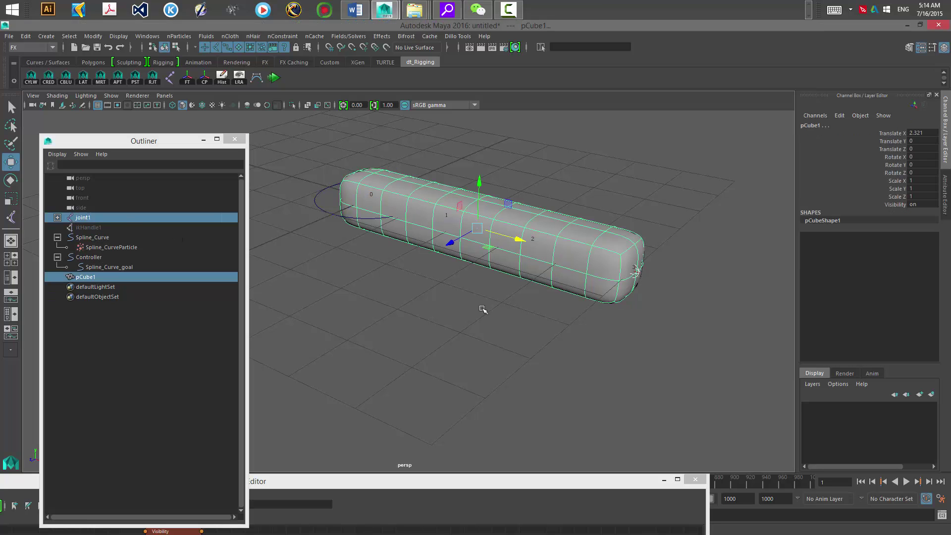
{"action": "left_click_drag", "start_coordinate": [484, 308], "coordinate": [464, 306], "text": "alt"}
{"action": "right_click_drag", "start_coordinate": [347, 319], "coordinate": [374, 327], "text": "alt"}
{"action": "middle_click_drag", "start_coordinate": [373, 327], "coordinate": [379, 331], "text": "alt"}
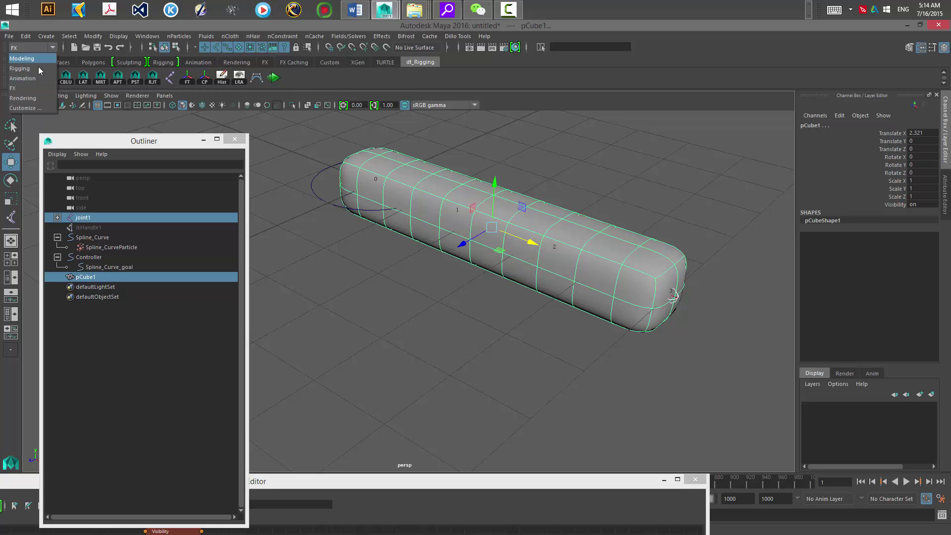
{"action": "left_click", "coordinate": [37, 76]}
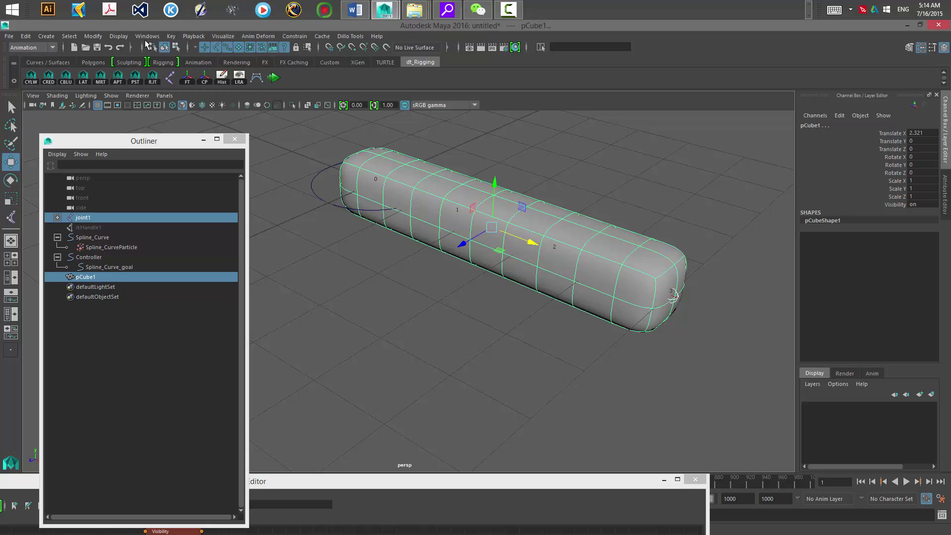
{"action": "left_click", "coordinate": [34, 68]}
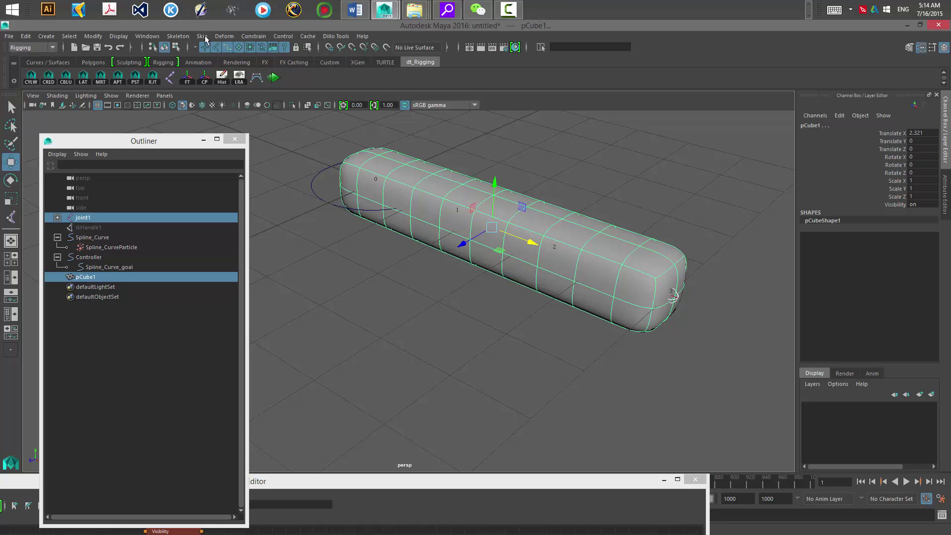
{"action": "left_click", "coordinate": [202, 37]}
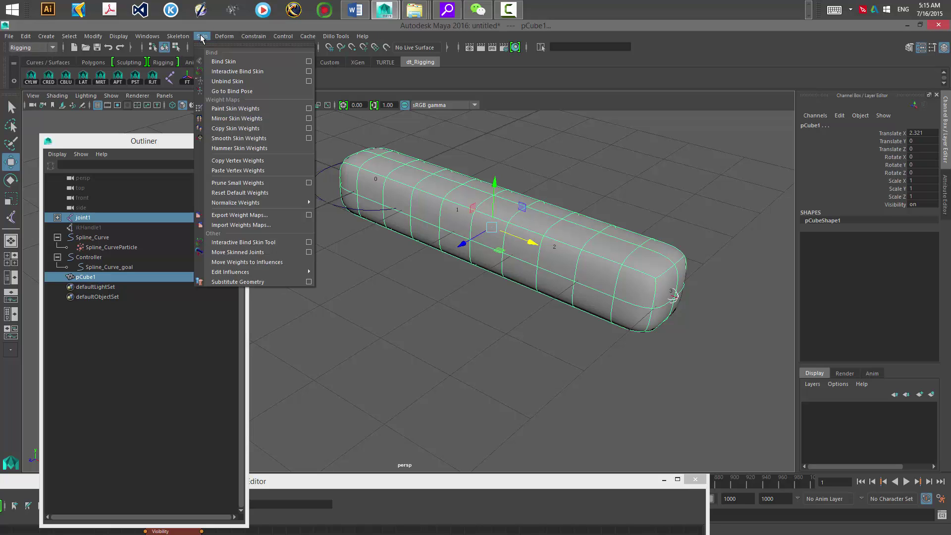
{"action": "left_click", "coordinate": [310, 62]}
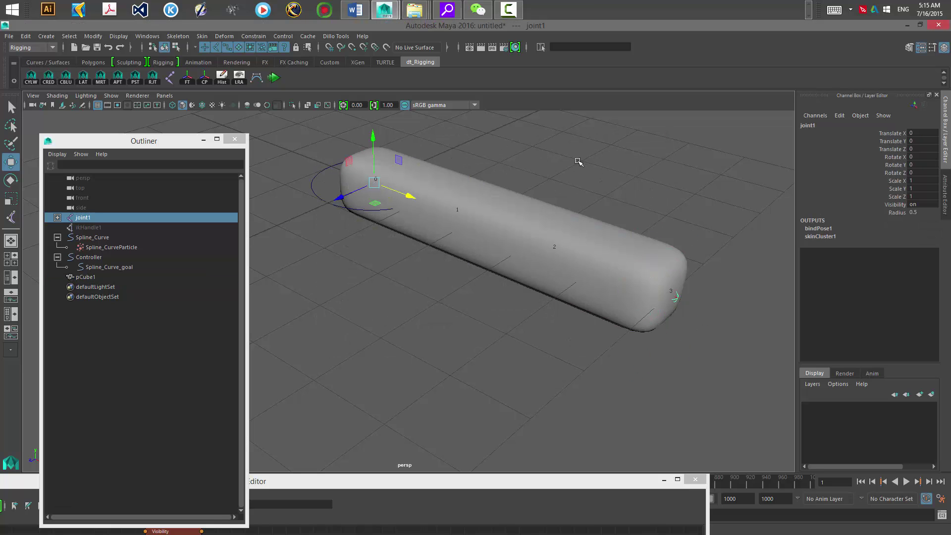
Frame the skinned mesh, select the Controller and start interactive playback.
{"action": "middle_click_drag", "start_coordinate": [510, 324], "coordinate": [580, 366], "text": "alt"}
{"action": "right_click_drag", "start_coordinate": [579, 366], "coordinate": [416, 319], "text": "alt"}
{"action": "left_click", "coordinate": [392, 259]}
{"action": "left_click", "coordinate": [406, 255]}
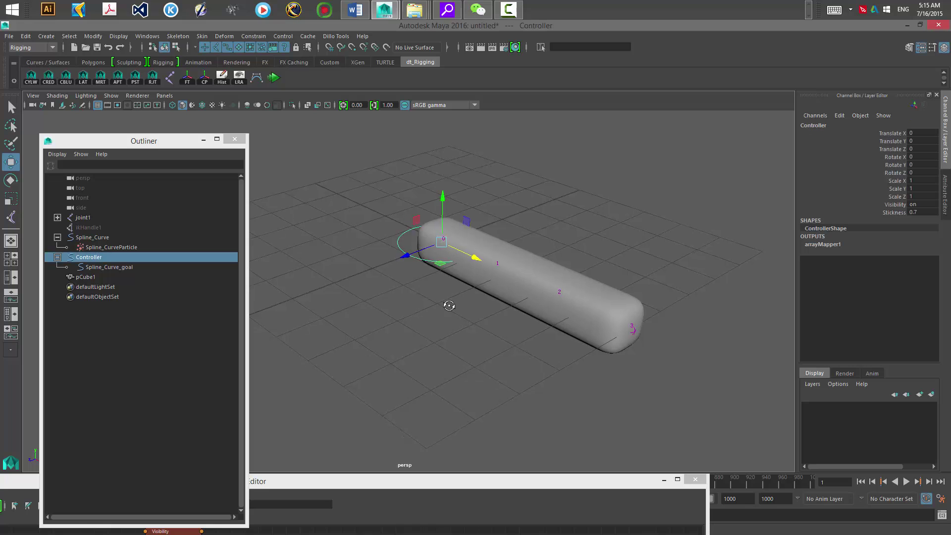
{"action": "left_click_drag", "start_coordinate": [448, 304], "coordinate": [399, 302], "text": "alt"}
{"action": "left_click", "coordinate": [273, 78]}
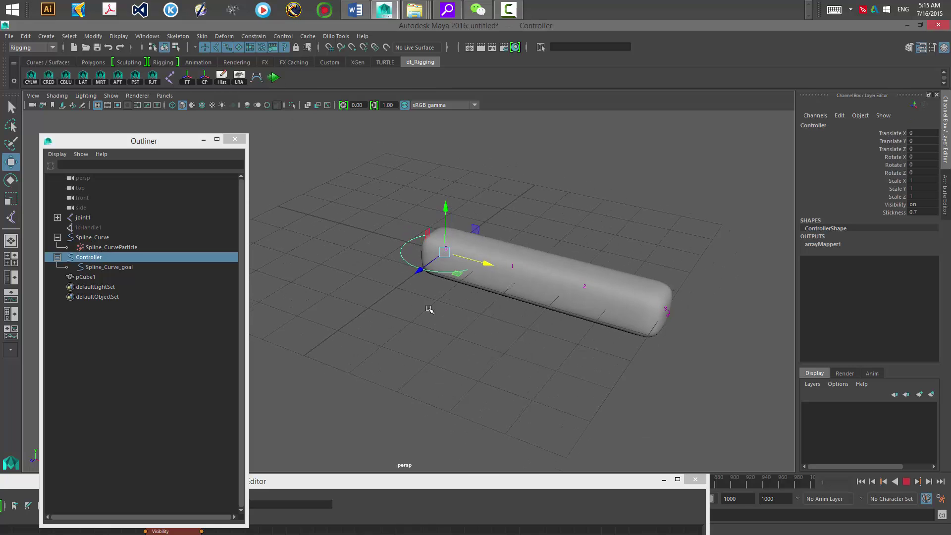
Move the Controller around during playback to test how the skinned mesh trails and deforms behind it.
{"action": "left_click_drag", "start_coordinate": [445, 251], "coordinate": [460, 269]}
{"action": "left_click_drag", "start_coordinate": [460, 202], "coordinate": [453, 260]}
{"action": "left_click_drag", "start_coordinate": [449, 369], "coordinate": [450, 226]}
{"action": "left_click_drag", "start_coordinate": [488, 287], "coordinate": [435, 296], "text": "alt"}
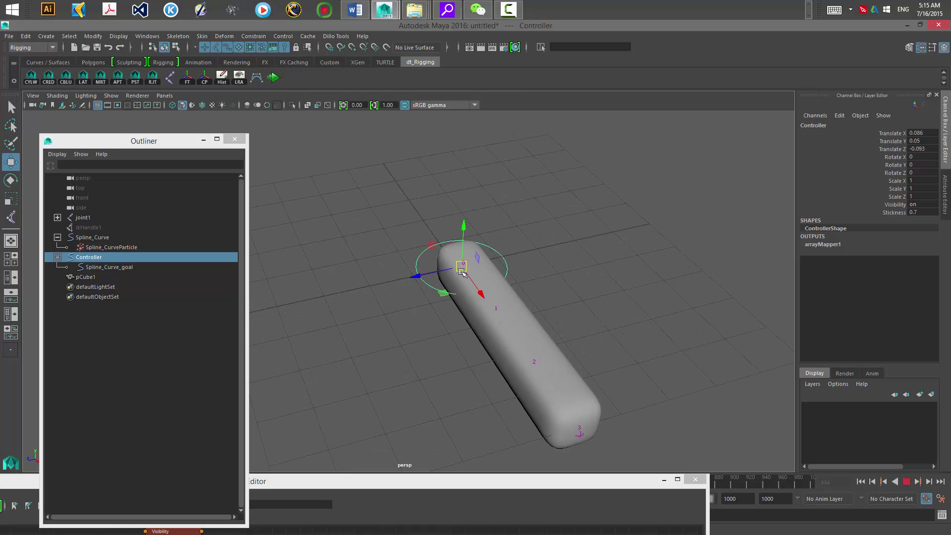
{"action": "left_click_drag", "start_coordinate": [461, 271], "coordinate": [401, 233]}
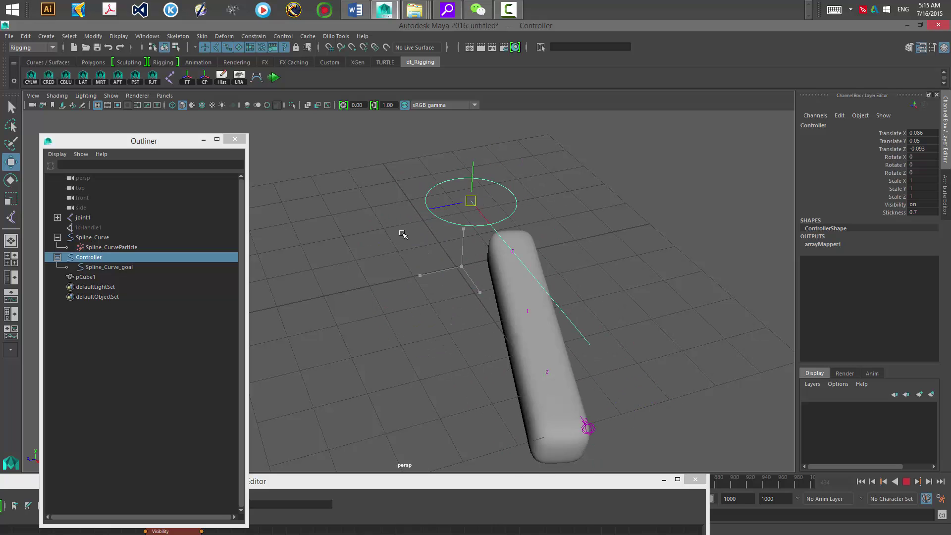
{"action": "left_click_drag", "start_coordinate": [470, 200], "coordinate": [472, 228]}
Stop playback and examine the root end of the skinned mesh at the Controller up close.
{"action": "left_click_drag", "start_coordinate": [416, 348], "coordinate": [458, 346], "text": "alt"}
{"action": "key", "text": "alt+v"}
{"action": "right_click_drag", "start_coordinate": [458, 347], "coordinate": [488, 436], "text": "alt"}
{"action": "left_click_drag", "start_coordinate": [405, 338], "coordinate": [412, 276], "text": "alt"}
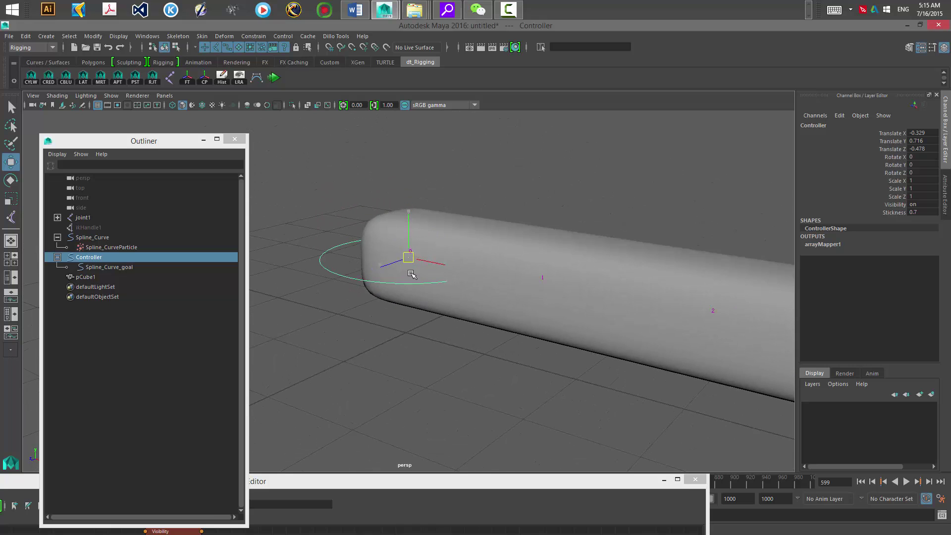
Try moving the Controller away from the mesh's root with playback stopped, and undo the move.
{"action": "left_click_drag", "start_coordinate": [413, 331], "coordinate": [376, 180]}
{"action": "key", "text": "ctrl+z"}
{"action": "left_click_drag", "start_coordinate": [443, 349], "coordinate": [432, 332], "text": "alt"}
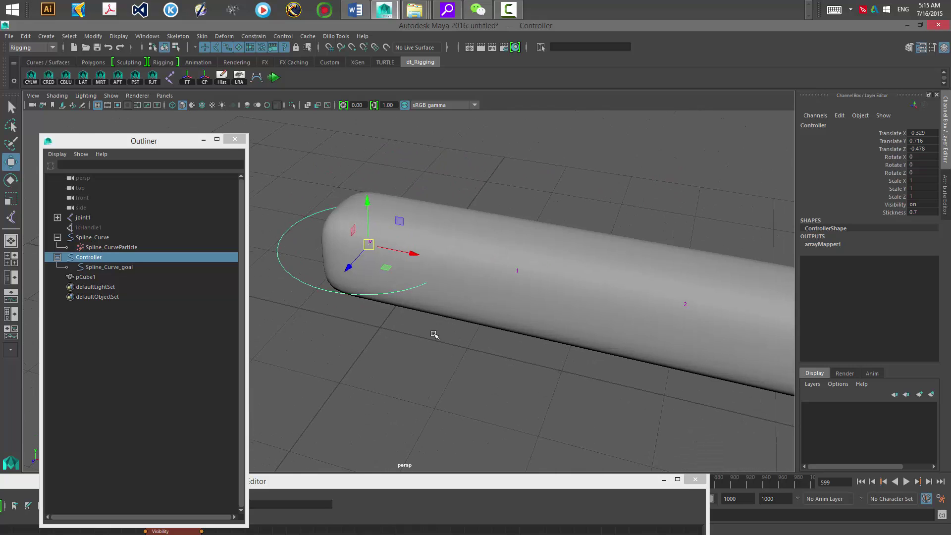